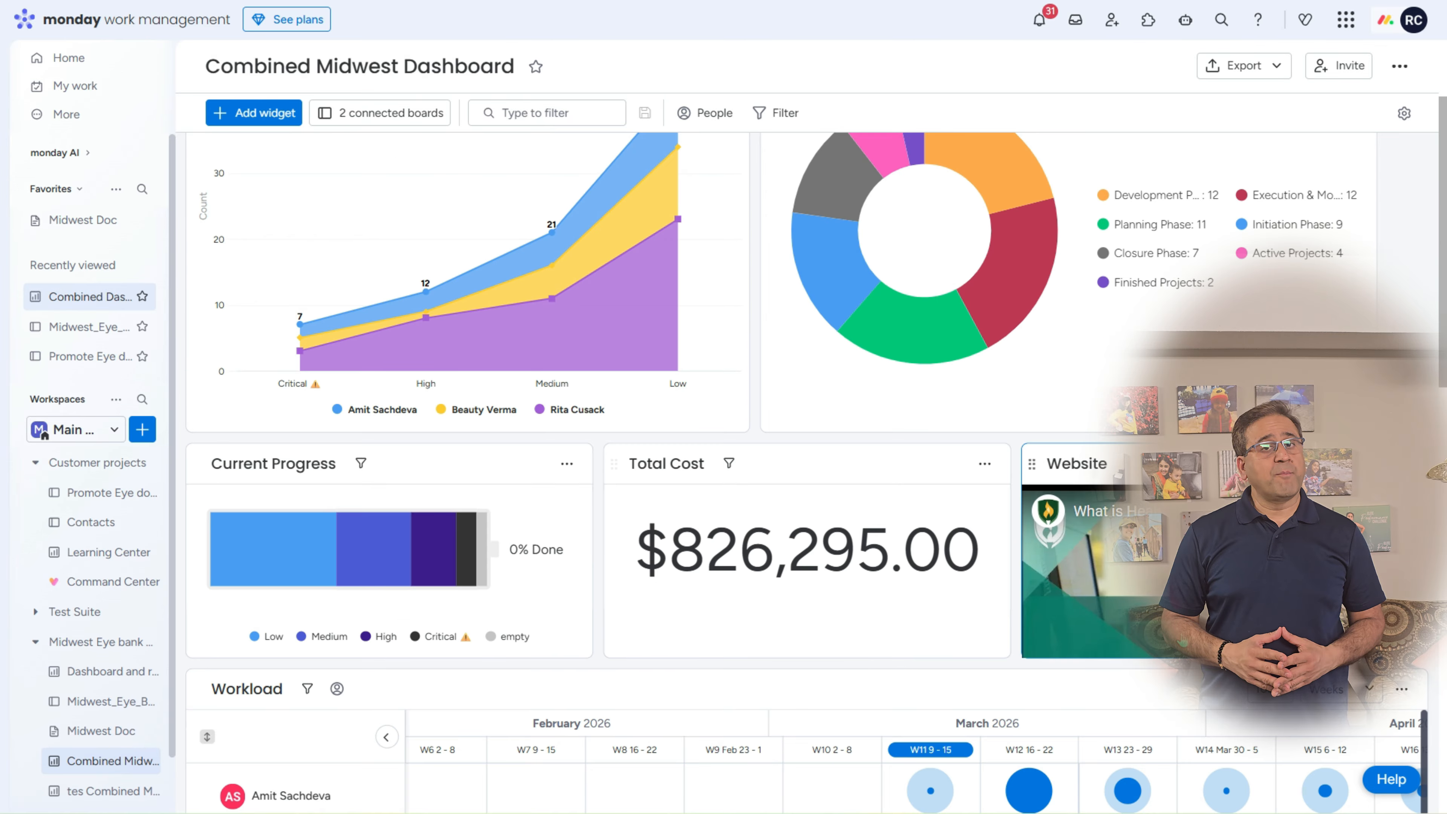
- Look over the Combined Midwest Dashboard's widgets, including the bar chart's X-axis setting and the Gantt chart's critical path settings
scroll(1071, 669, "down", 5)
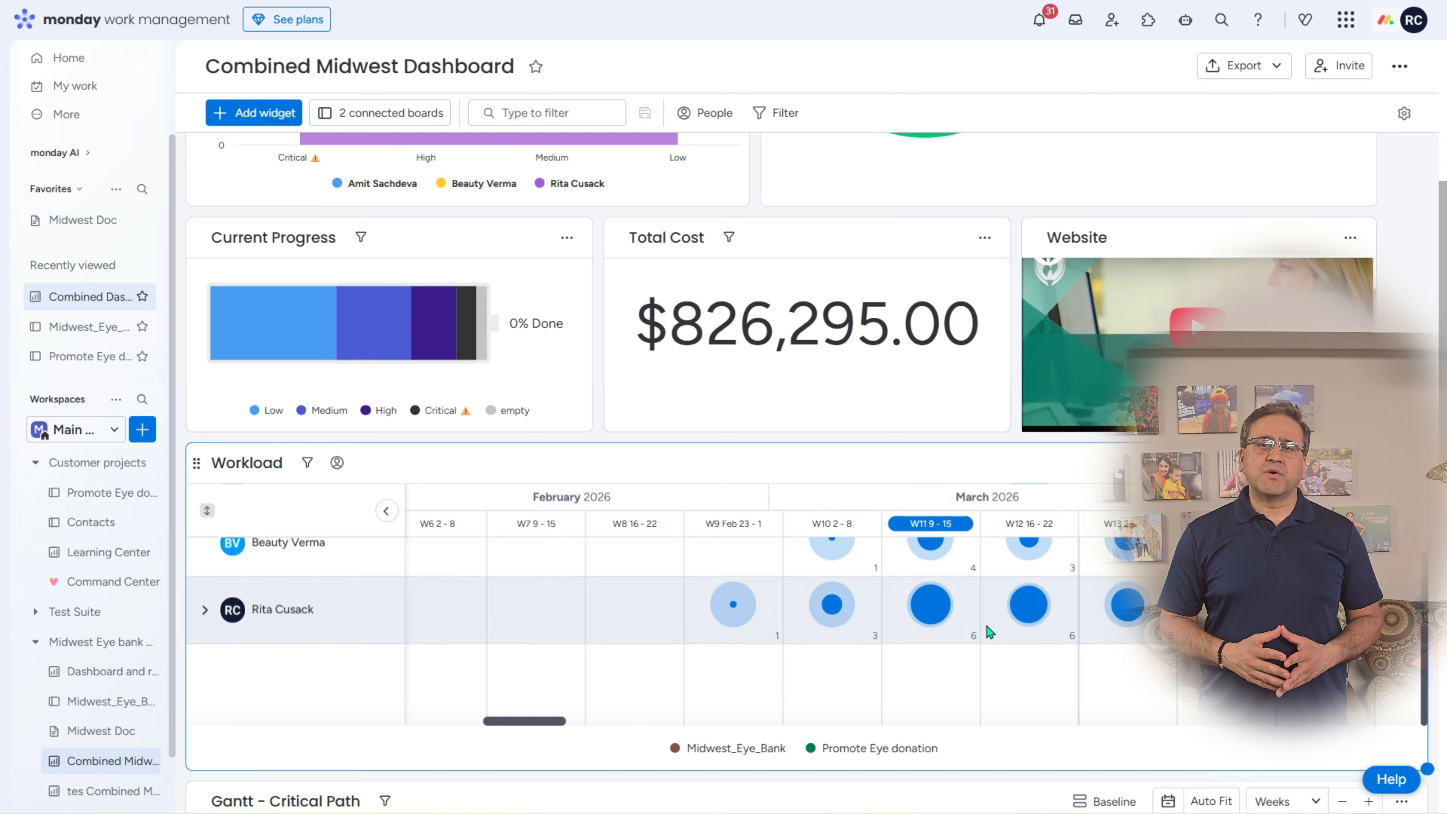
scroll(1068, 641, "up", 2)
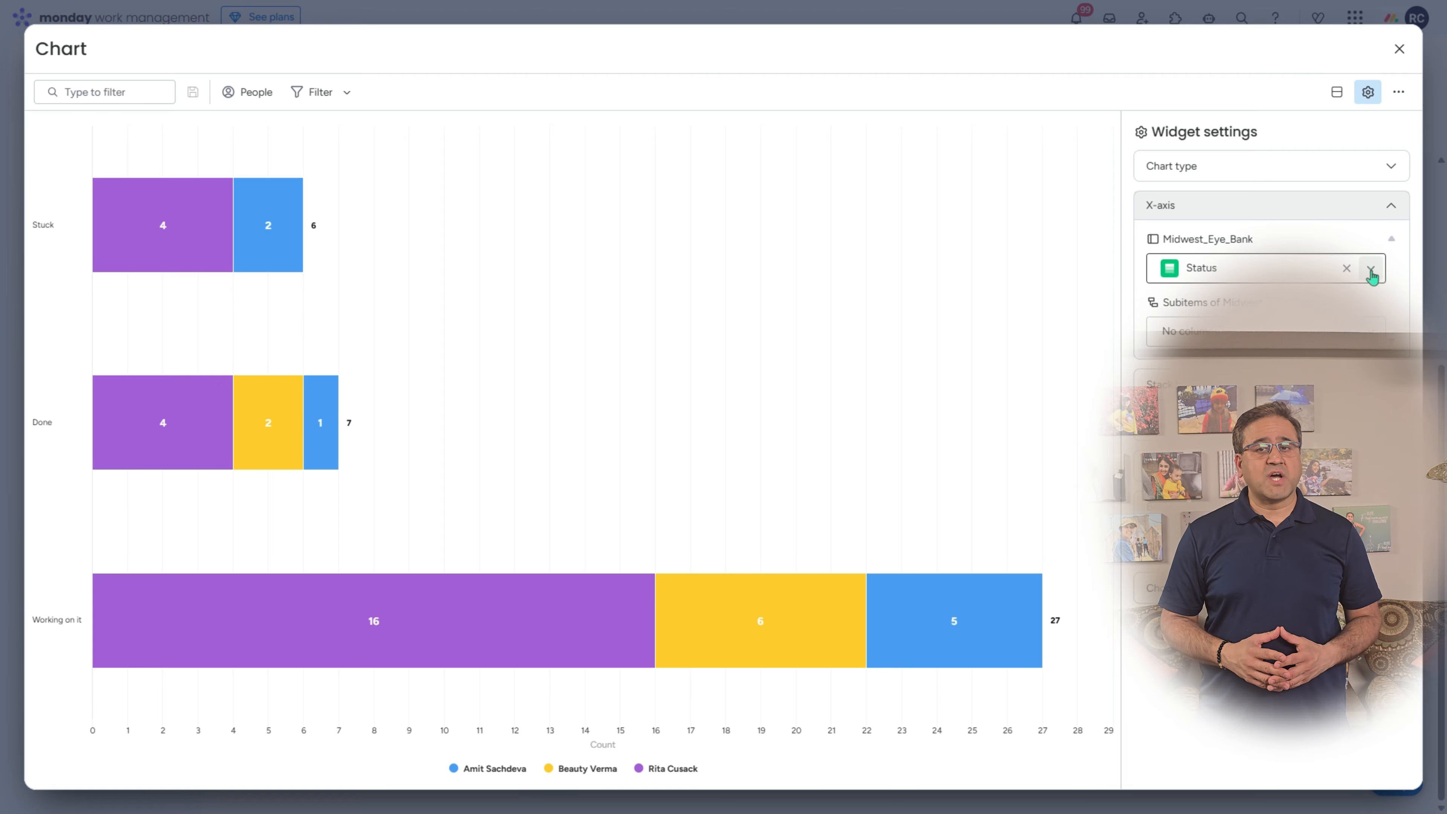
left_click(1368, 278)
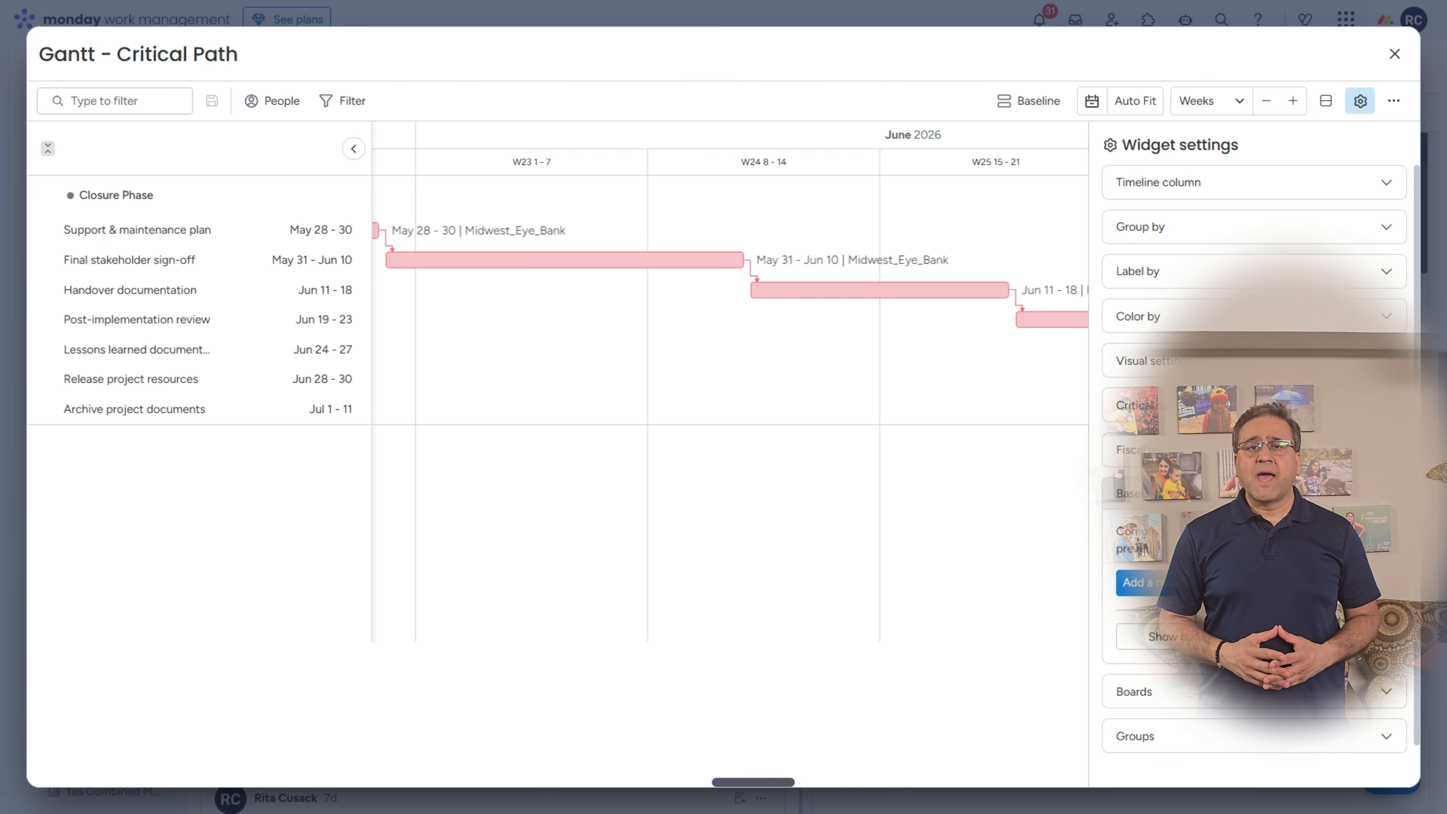
left_click(1253, 405)
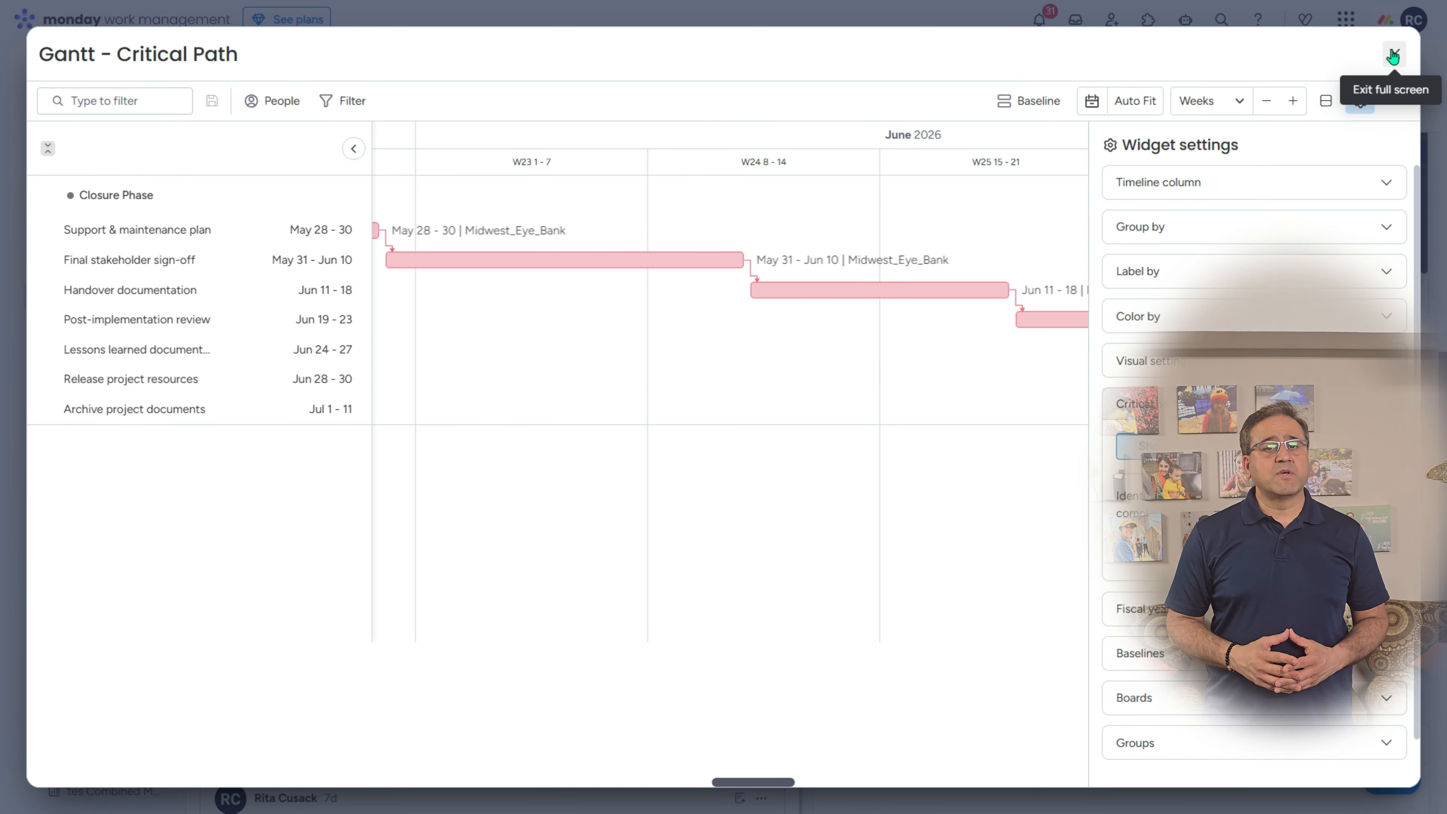
left_click(1393, 55)
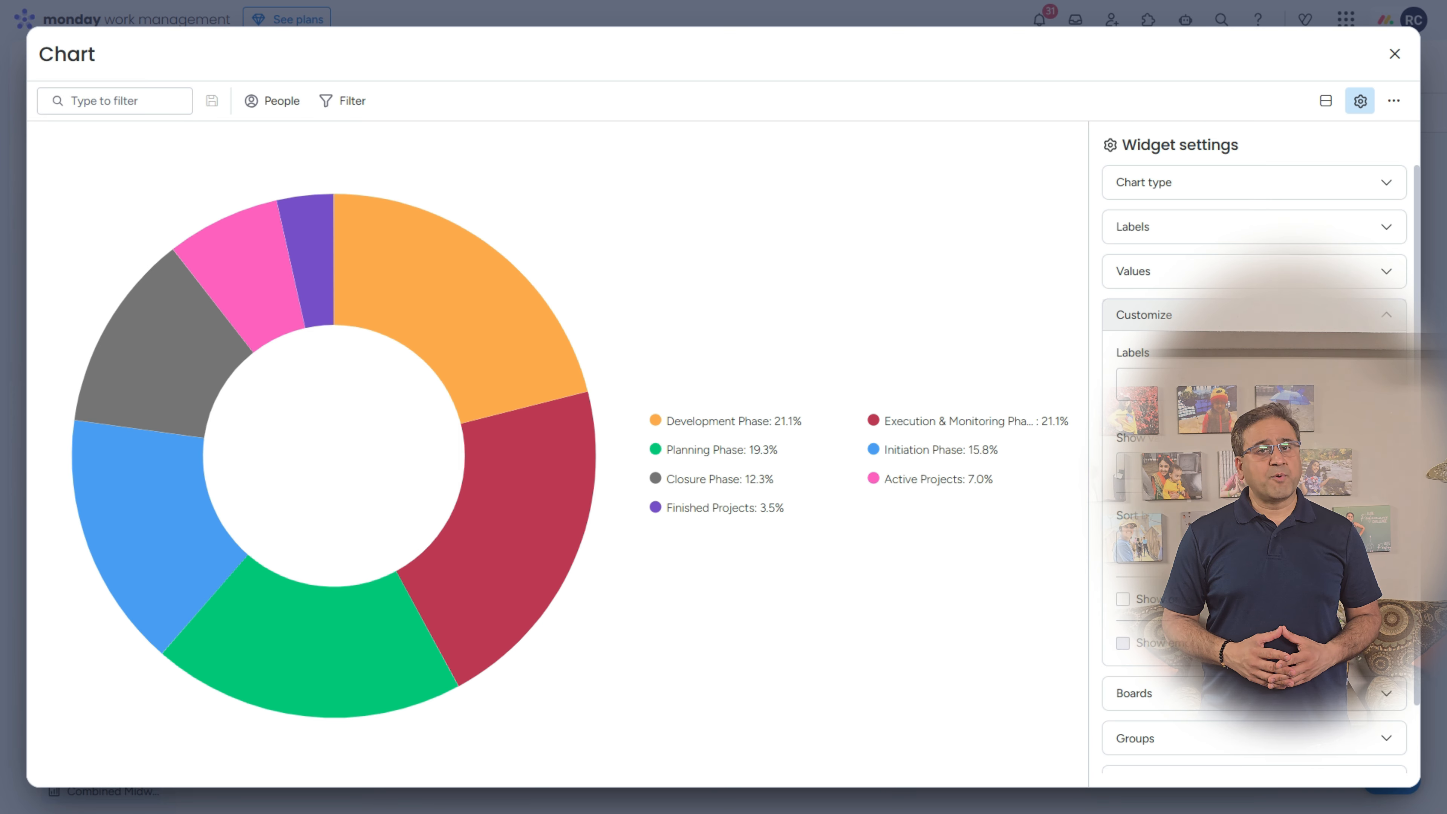
- Switch the project phase donut chart to plain values and back to percentages
left_click(1188, 465)
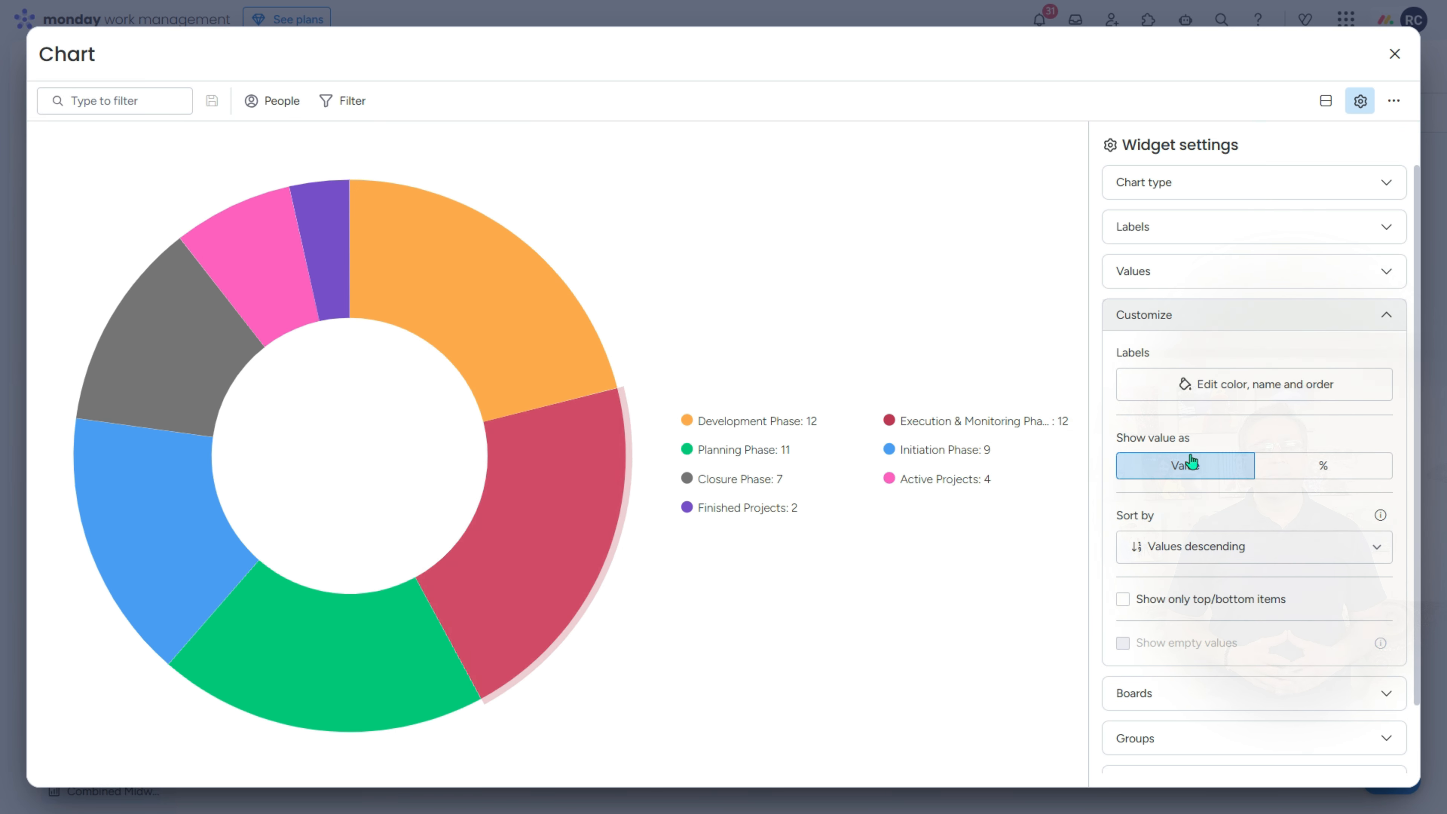
left_click(1340, 466)
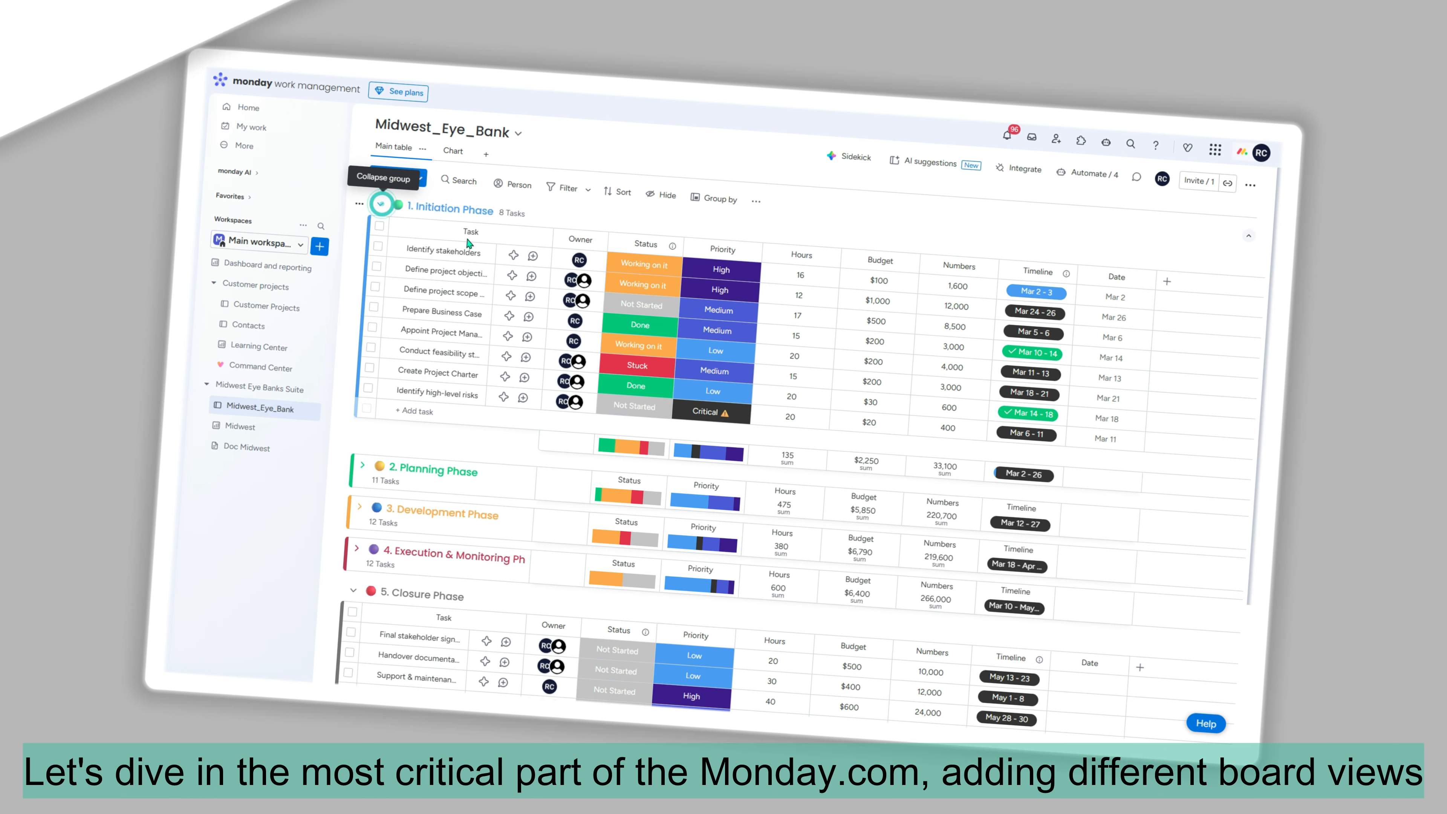
- Add a Calendar view to the Midwest_Eye_Bank board
left_click(381, 204)
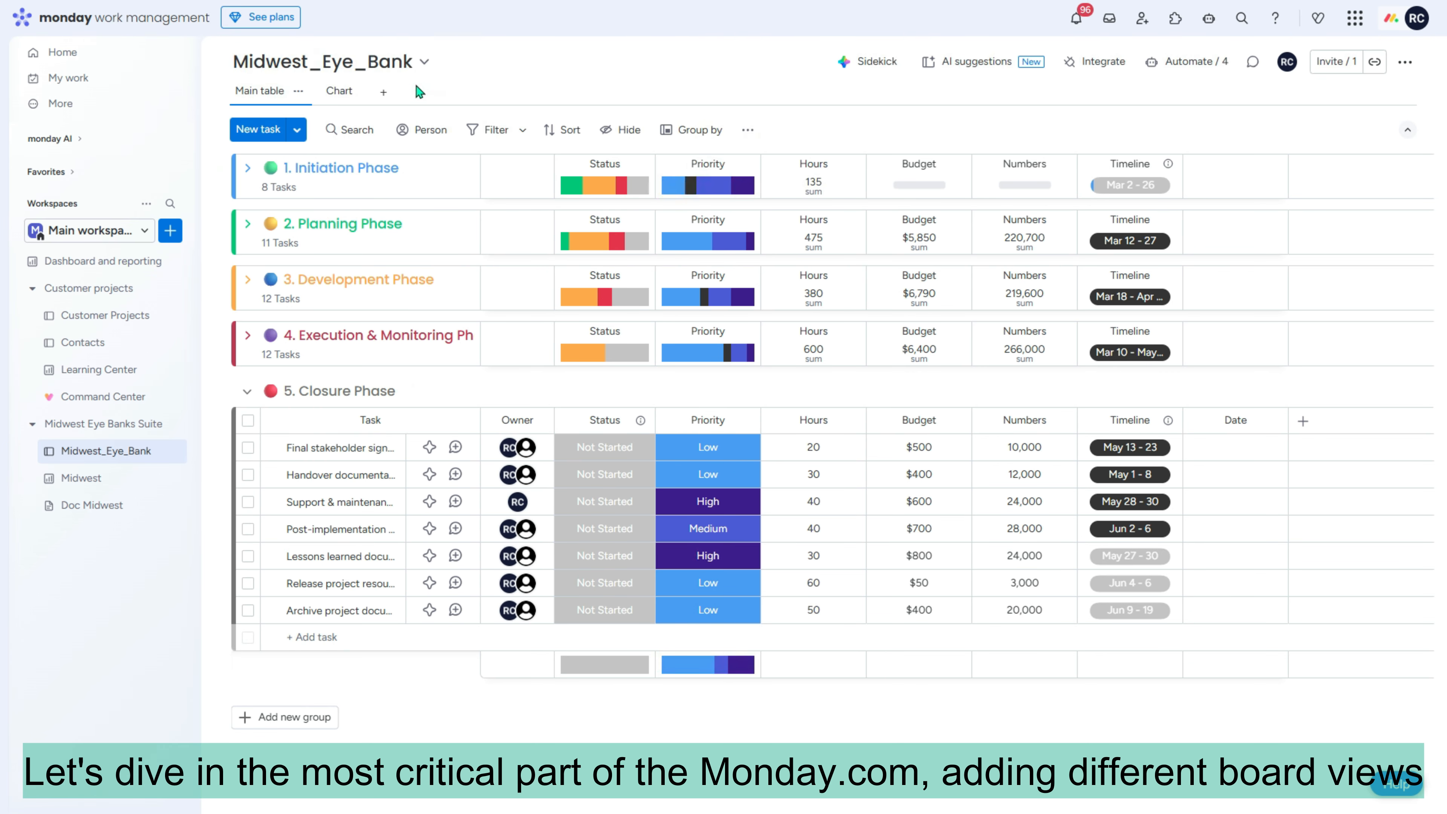
left_click(383, 92)
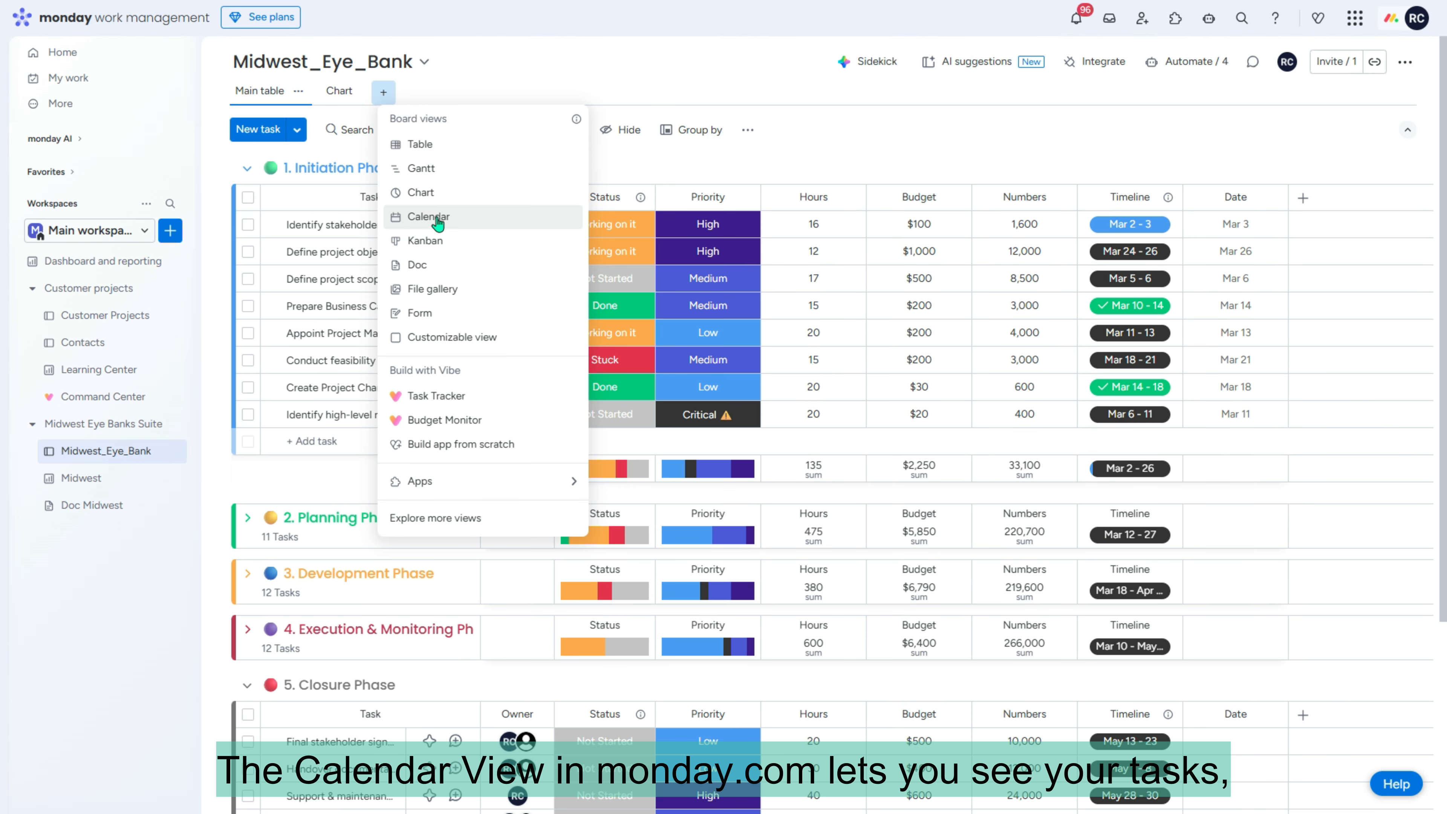
left_click(437, 224)
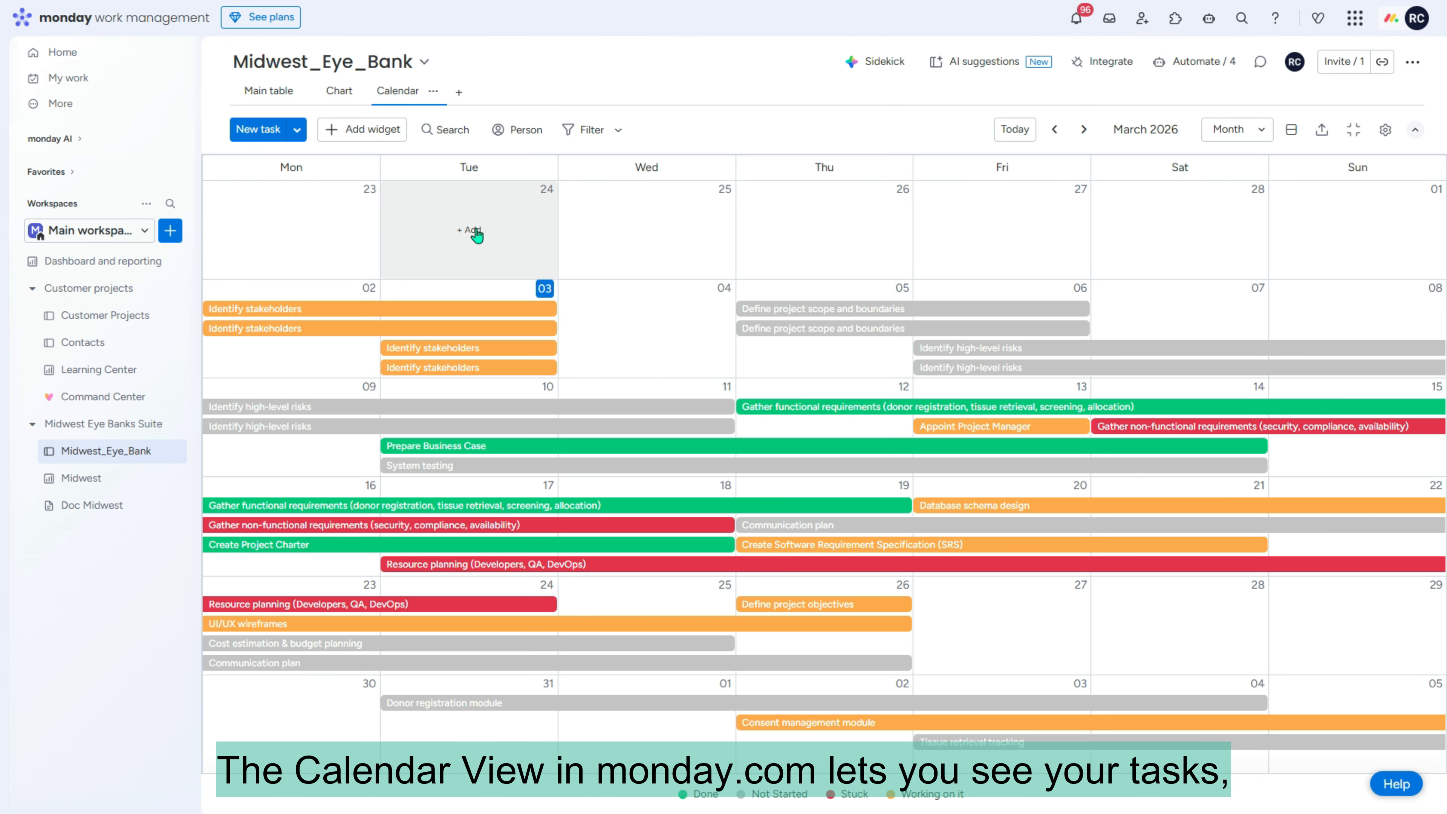
- View the board's calendar in Week and Day range and return it to Month
left_click(1263, 136)
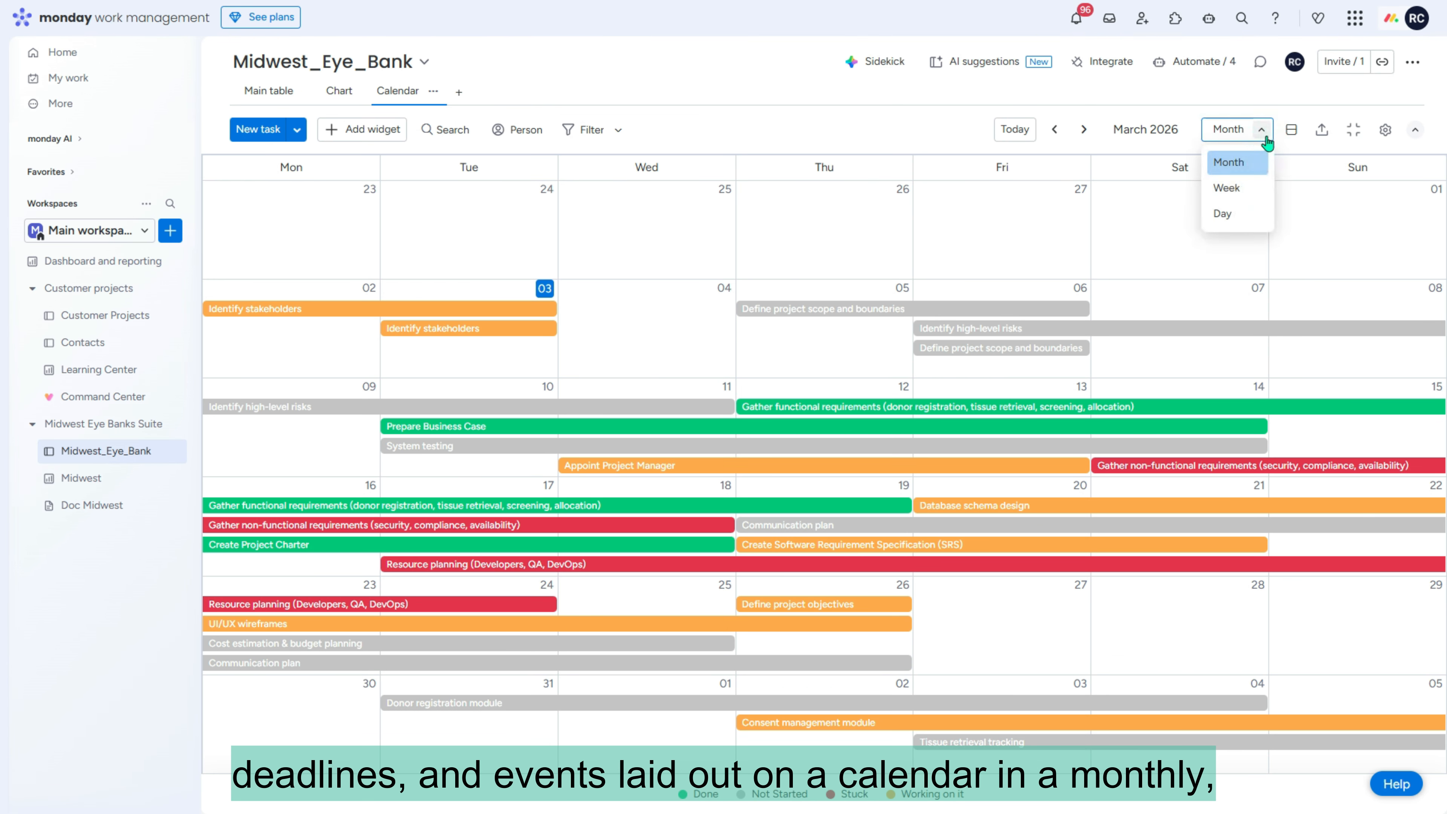
left_click(1236, 189)
left_click(1260, 133)
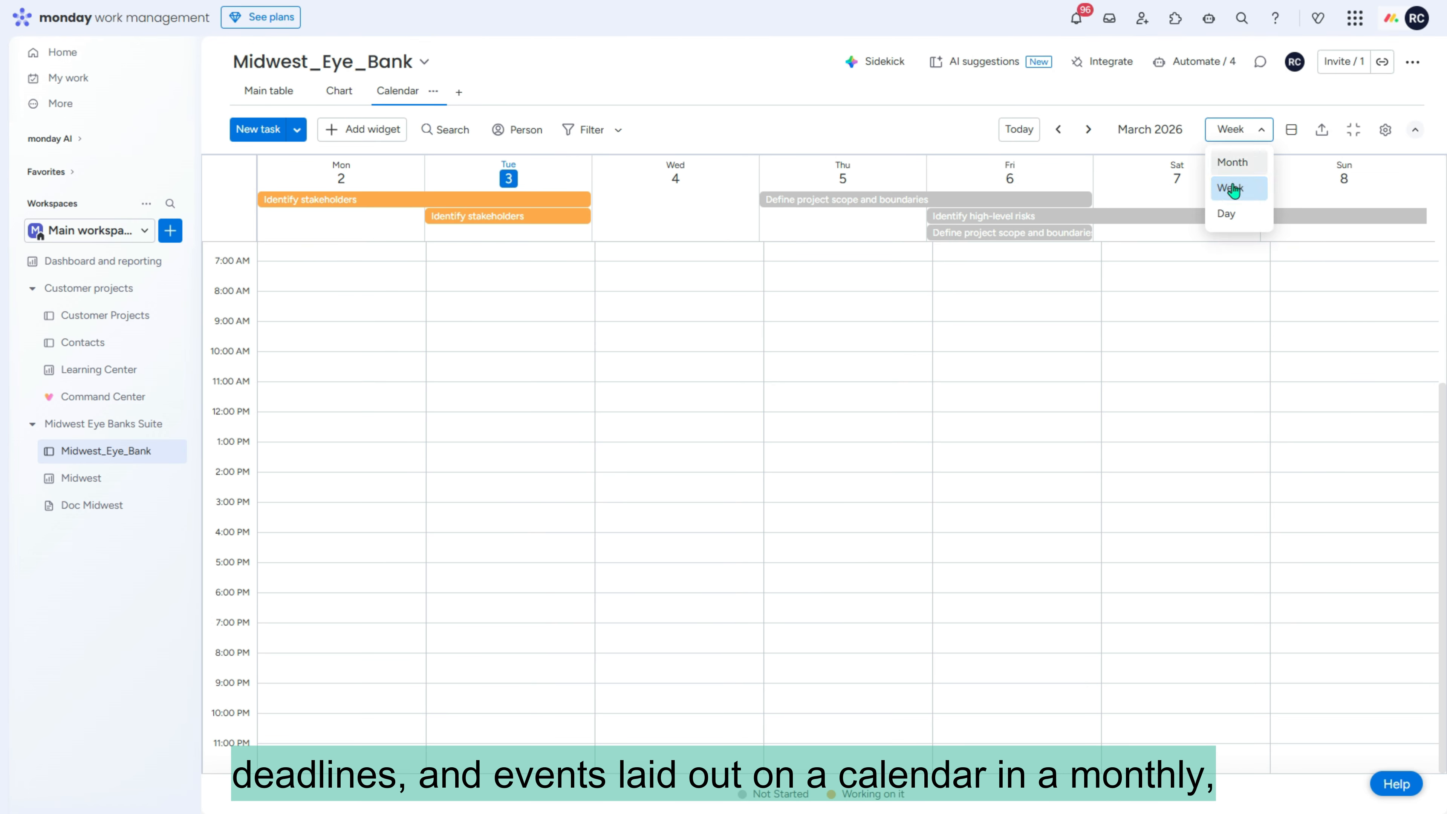
left_click(1227, 216)
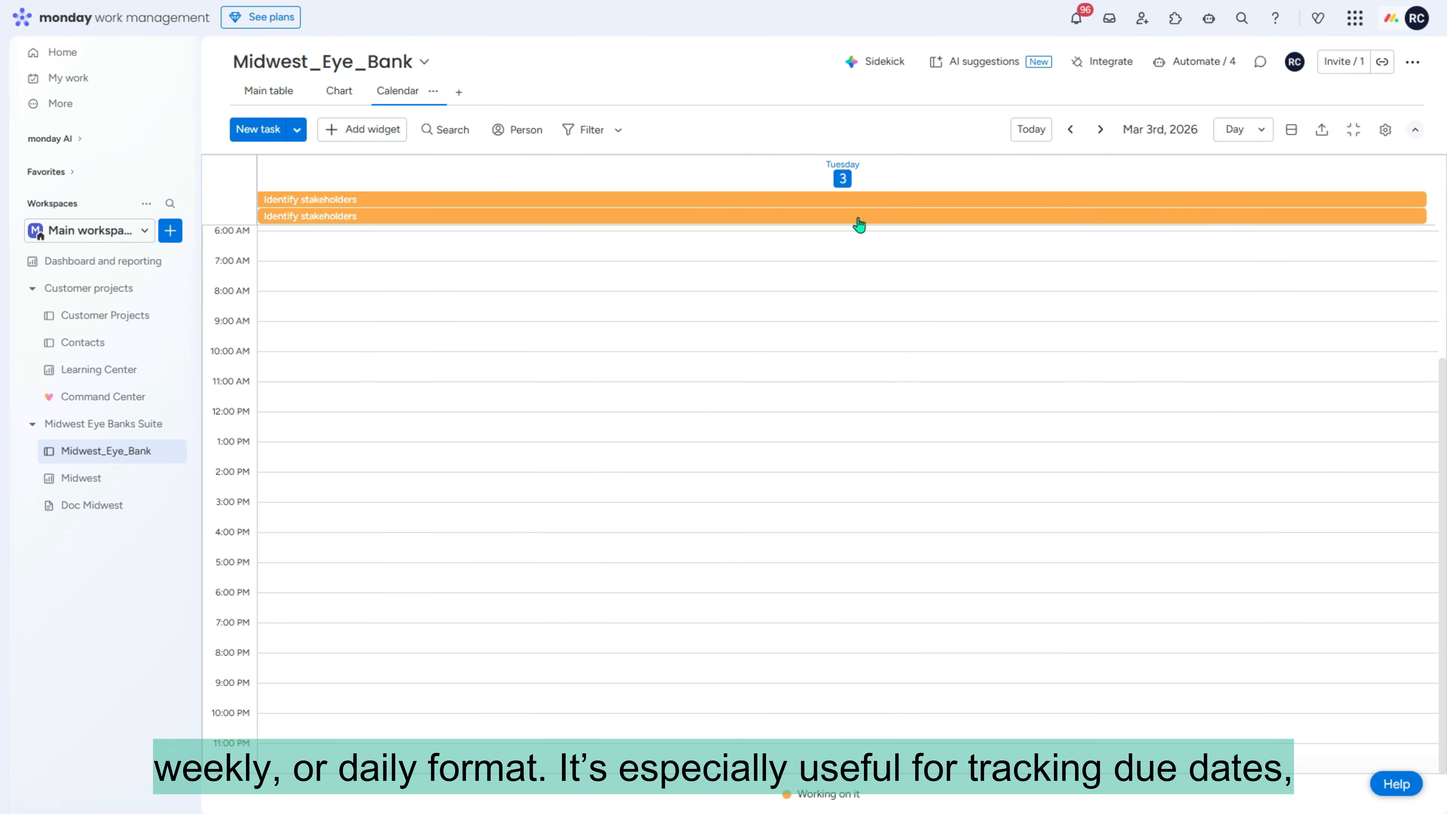
left_click(1261, 131)
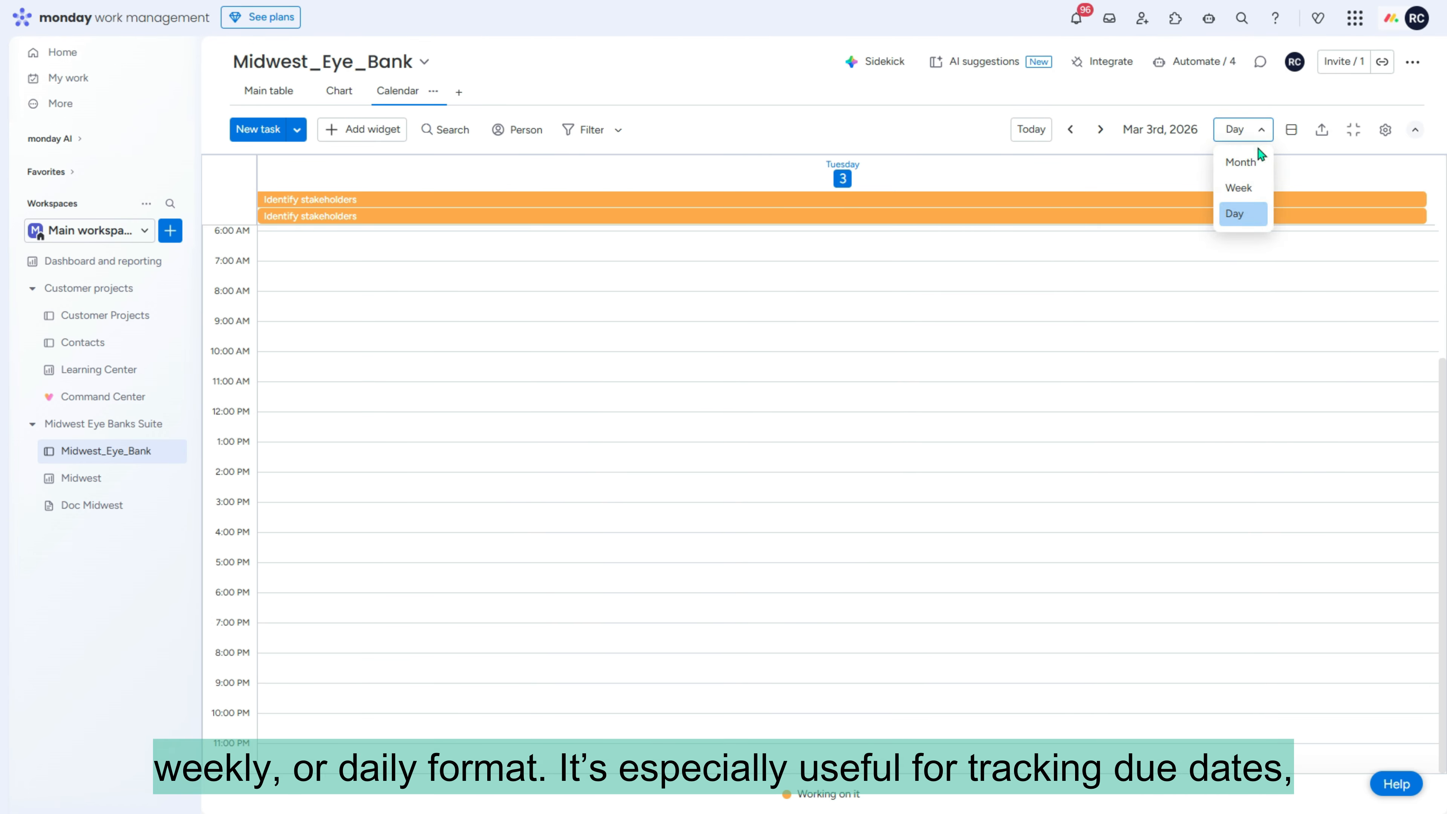
left_click(1243, 164)
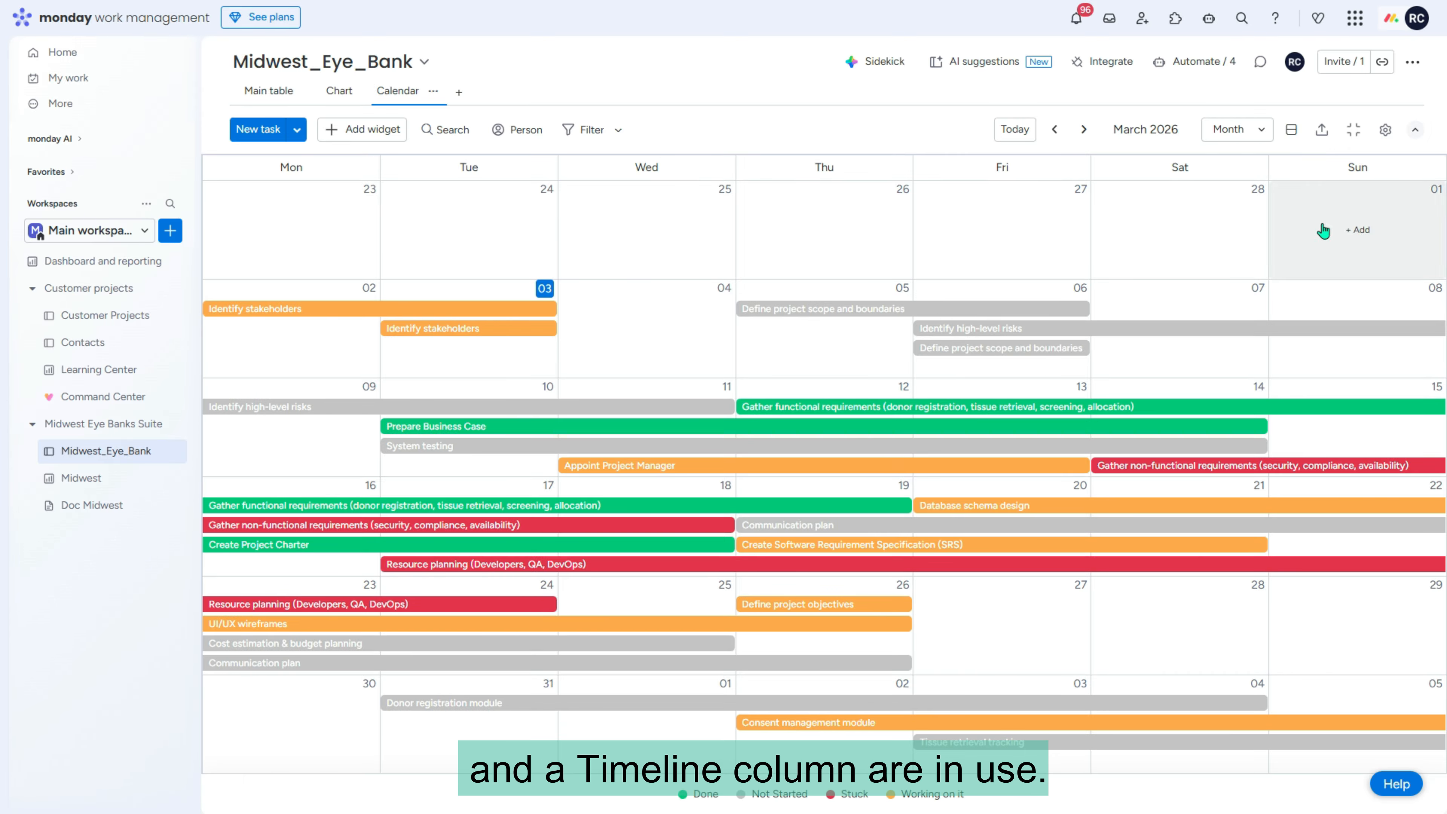
- Set the calendar's display type to Split mode
left_click(1296, 135)
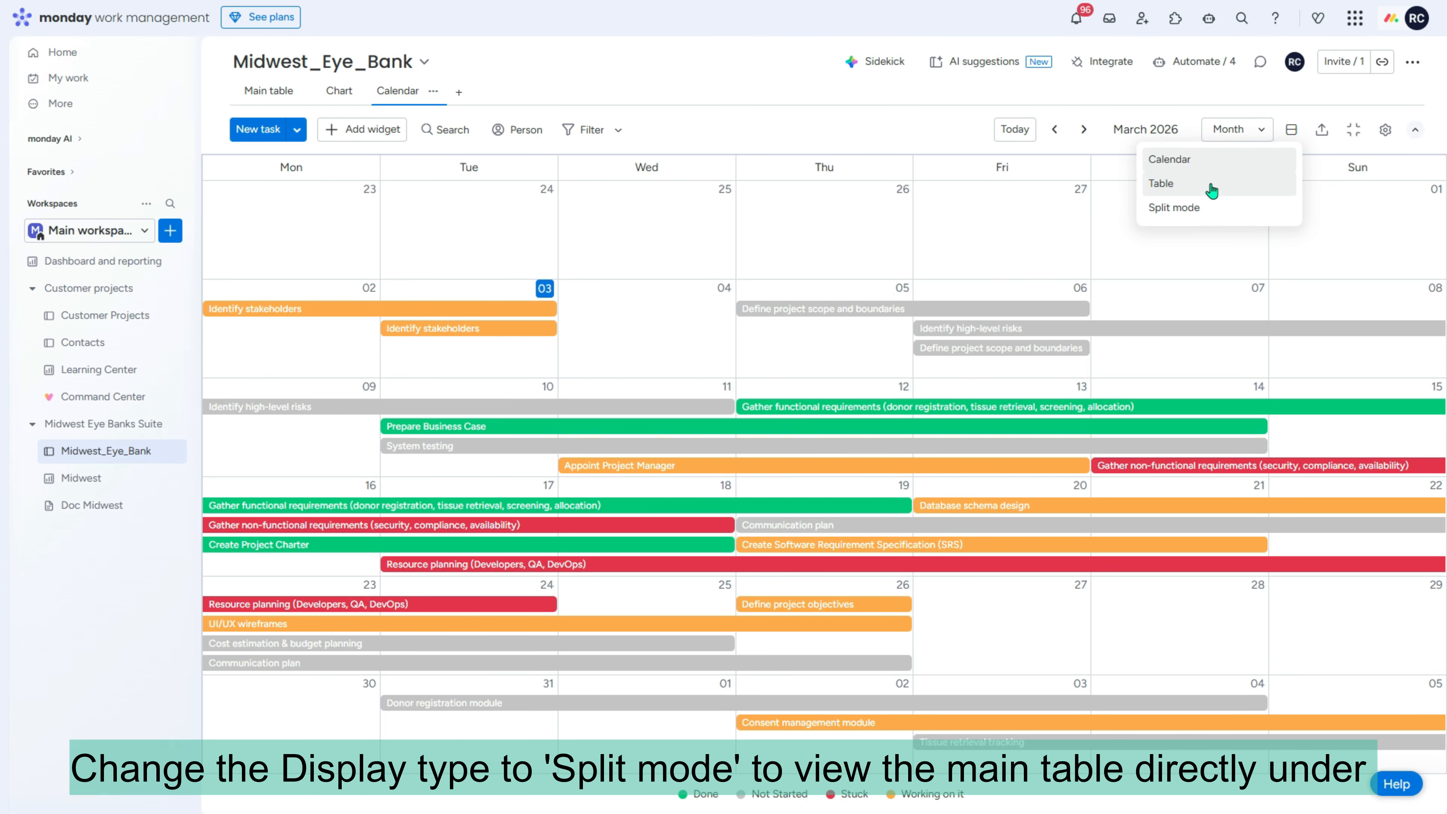
left_click(1200, 208)
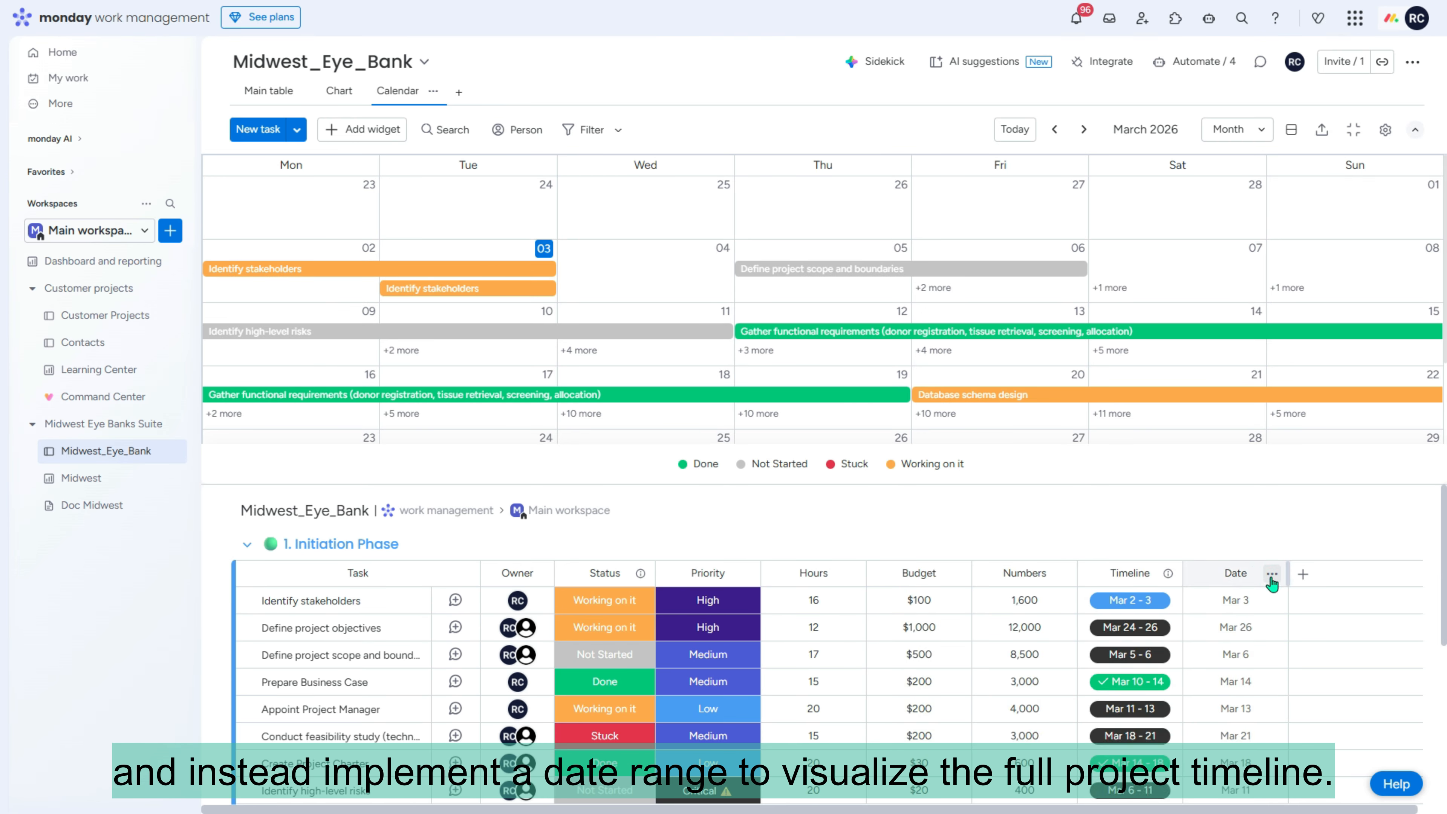
- Delete the Date column from the board's table beneath the calendar
left_click(1271, 577)
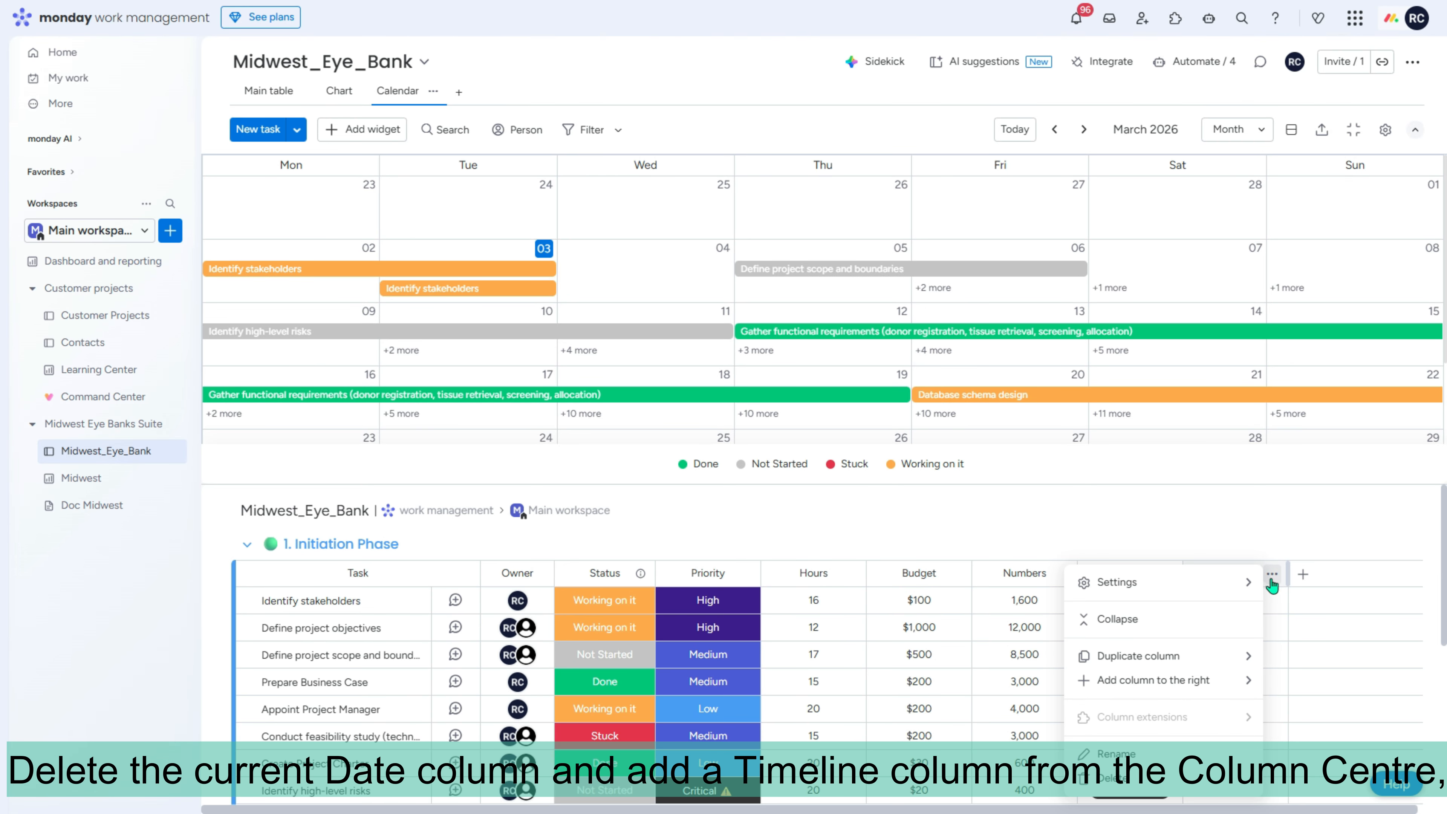
left_click(1120, 788)
left_click(893, 129)
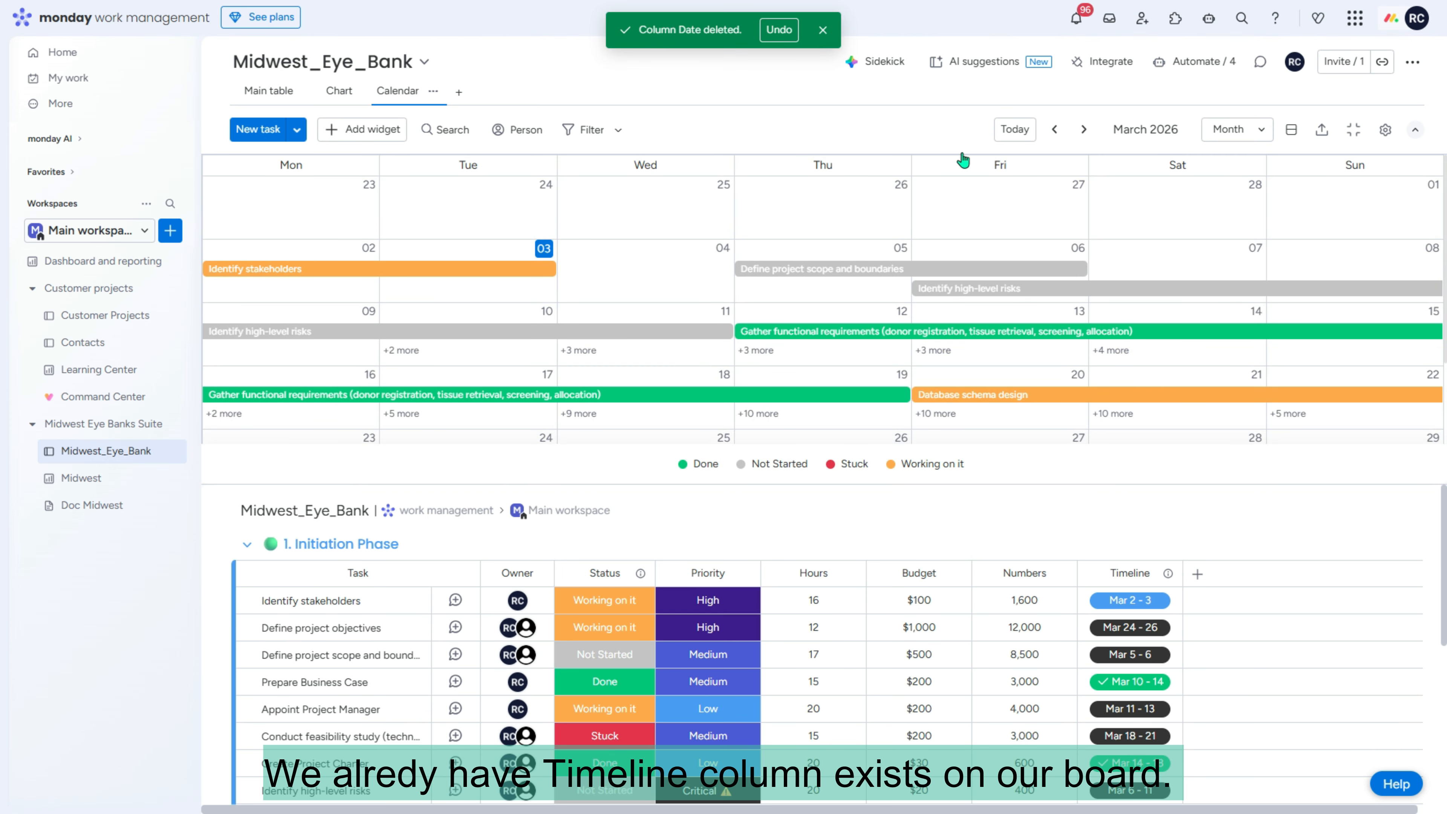
left_click(822, 30)
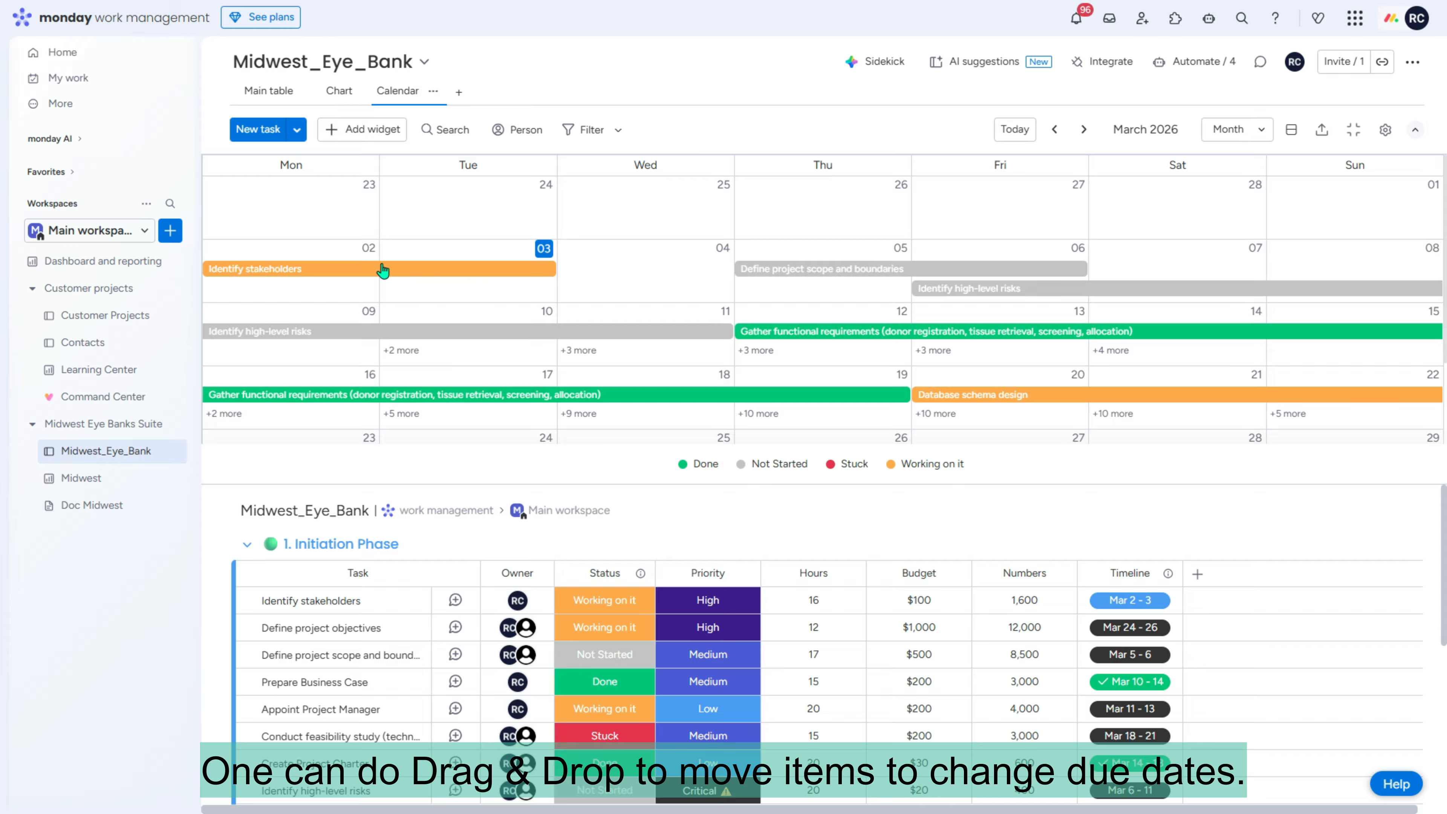
- Move the Identify stakeholders task to Mar 4 - 5 and set the Define project scope and boundaries timeline to Mar 6 - 13
left_click_drag(372, 273, 571, 273)
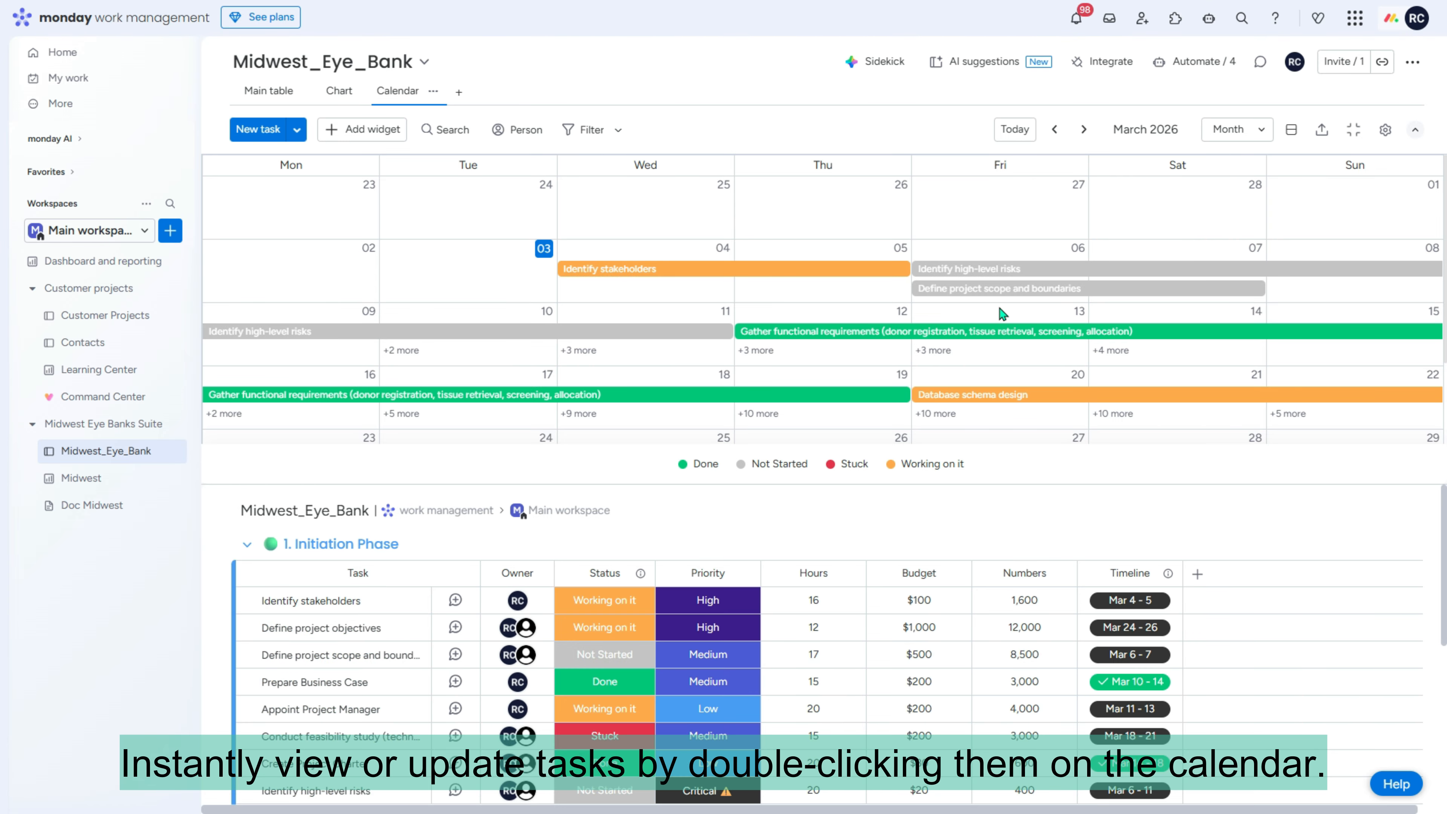
double_click(982, 290)
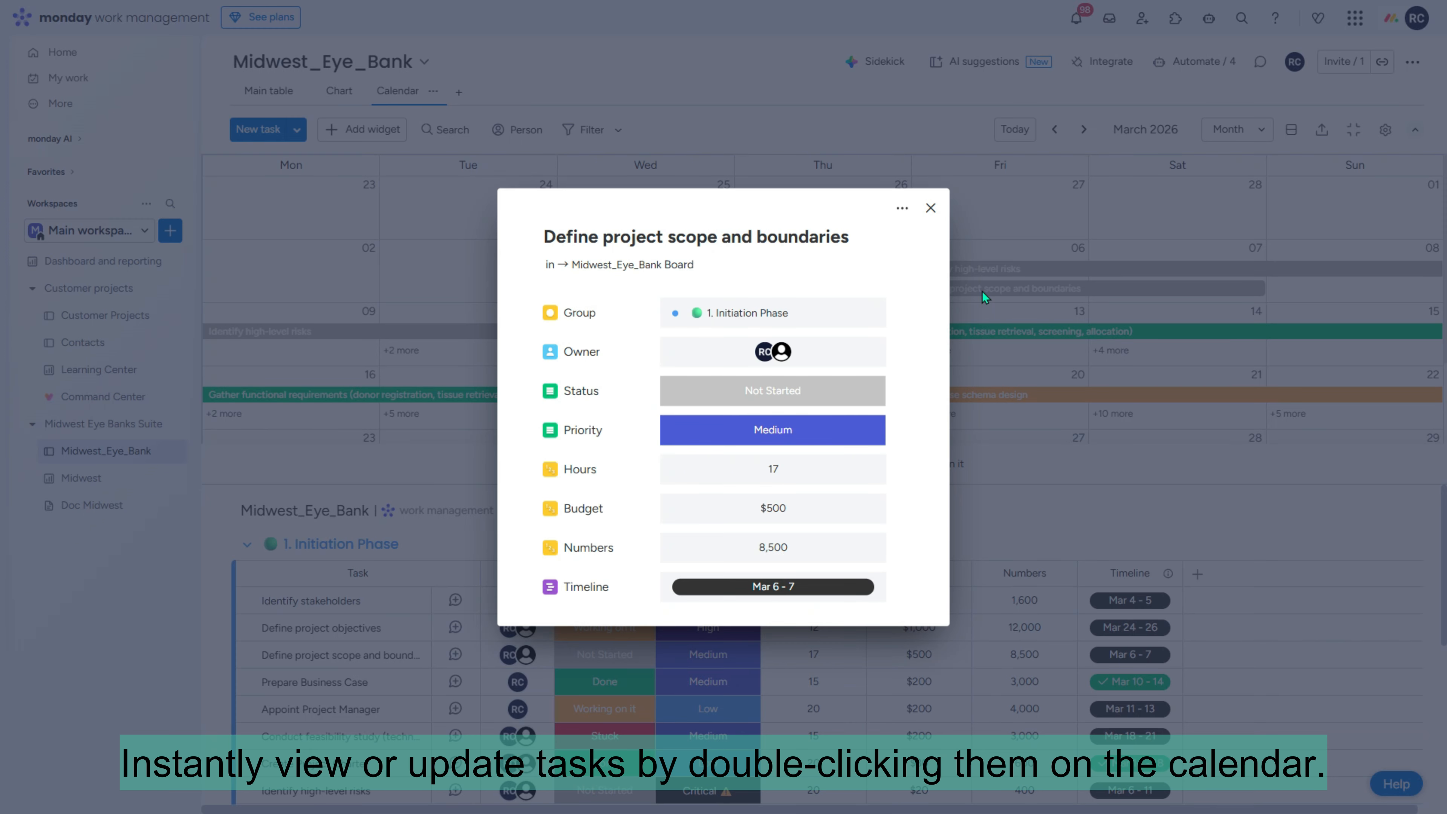
left_click(789, 587)
left_click(804, 466)
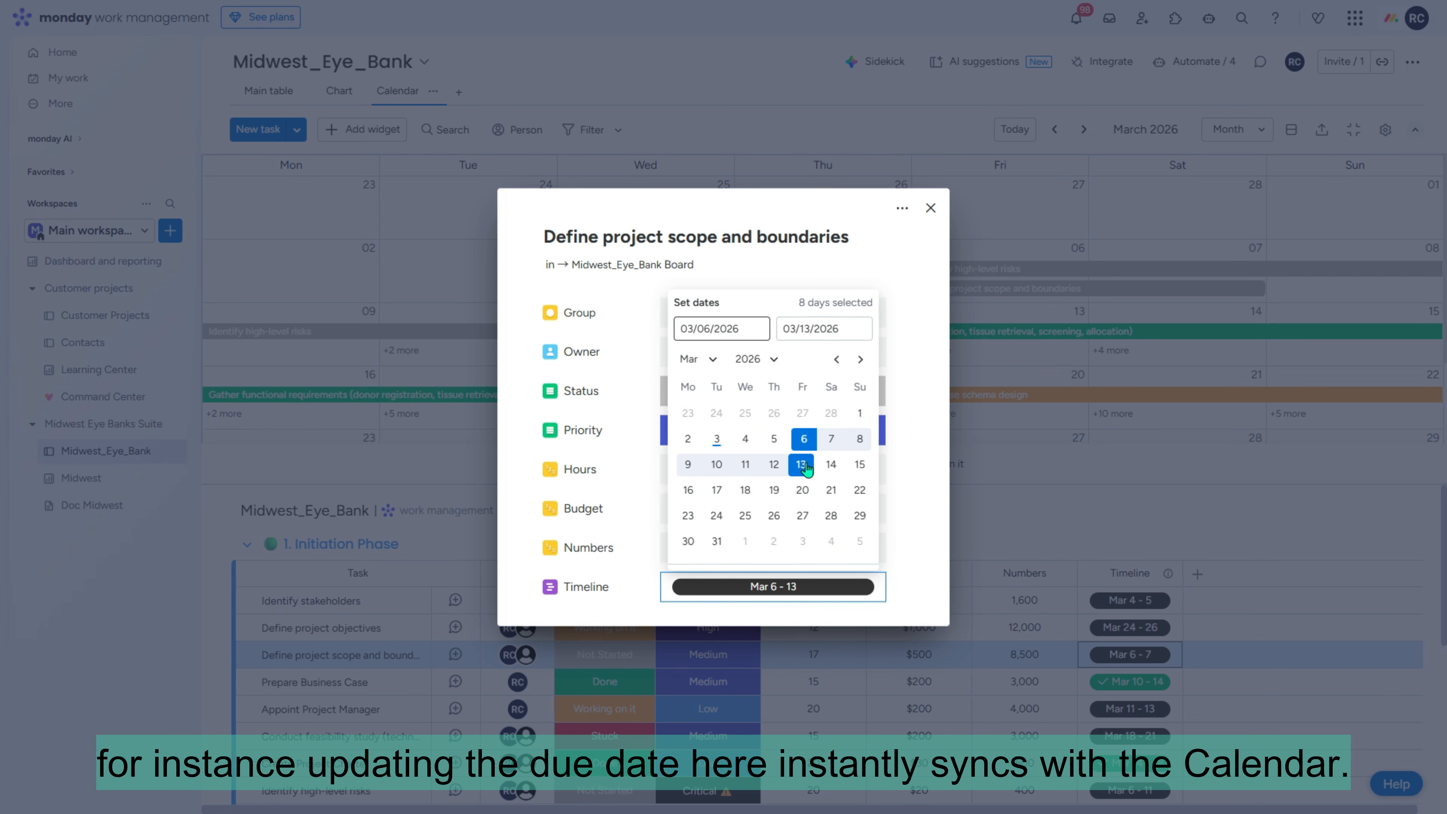
left_click(924, 489)
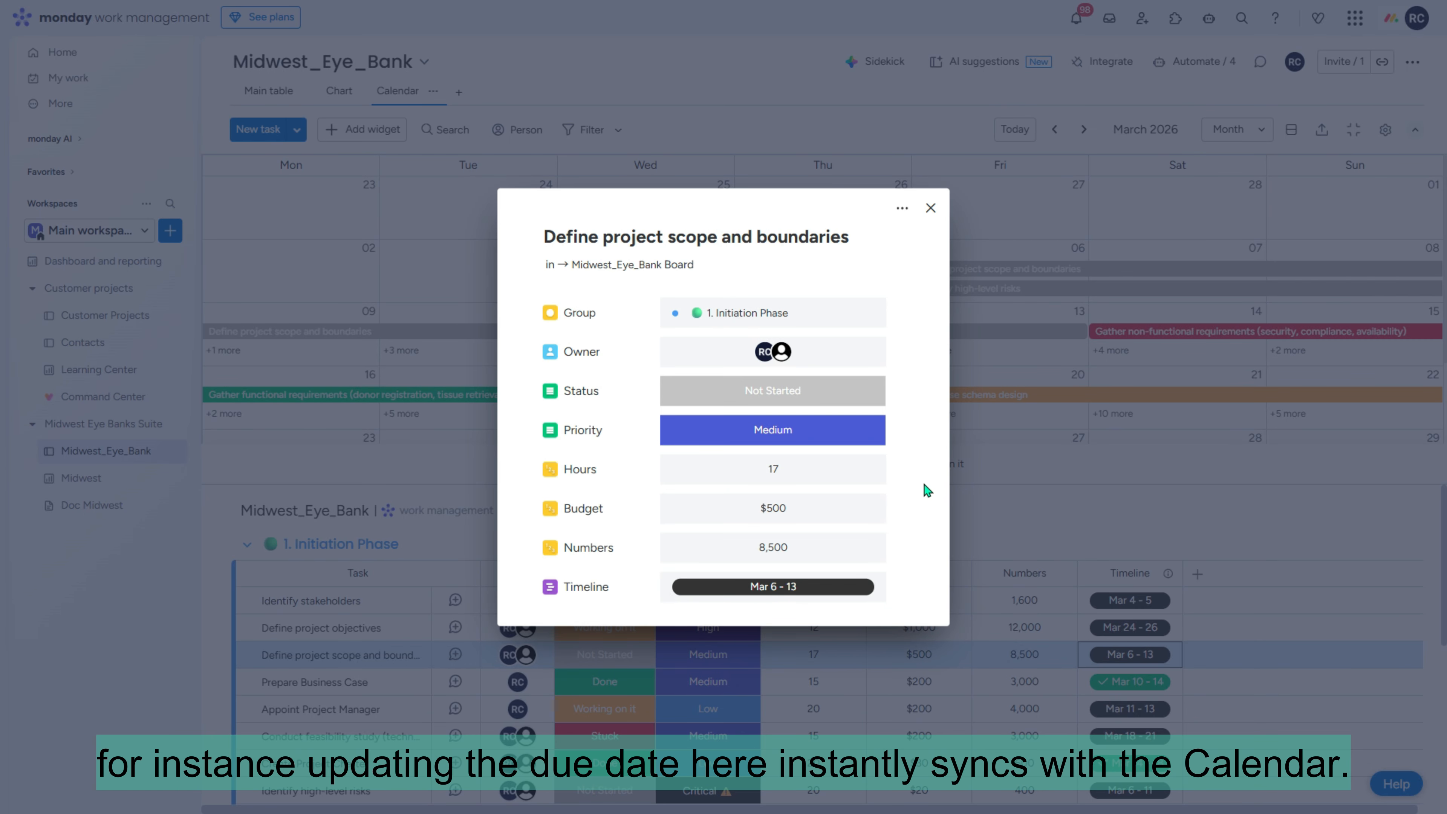
left_click(931, 208)
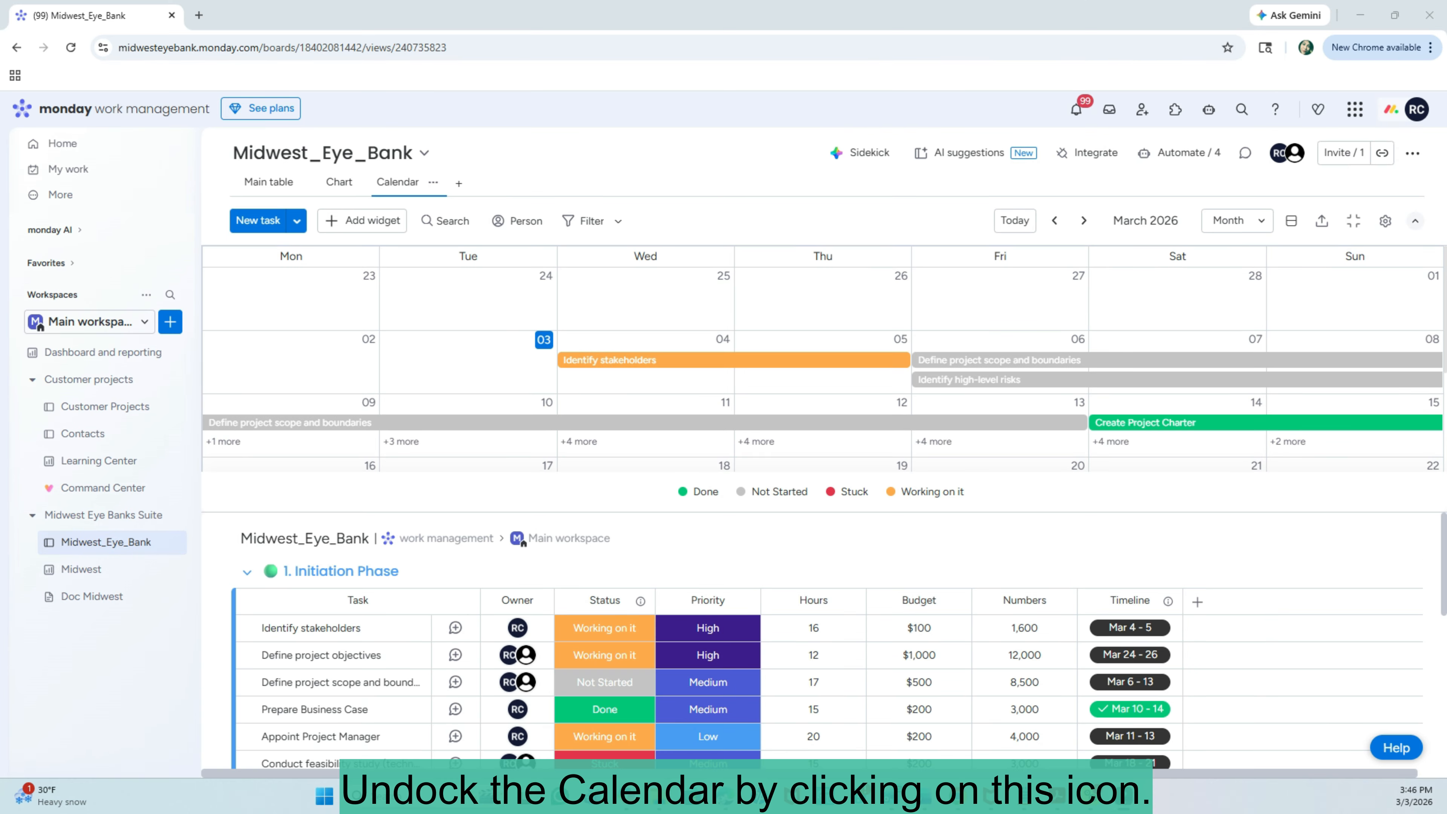
- Undock the calendar into a widget and open it in full screen
left_click(1355, 224)
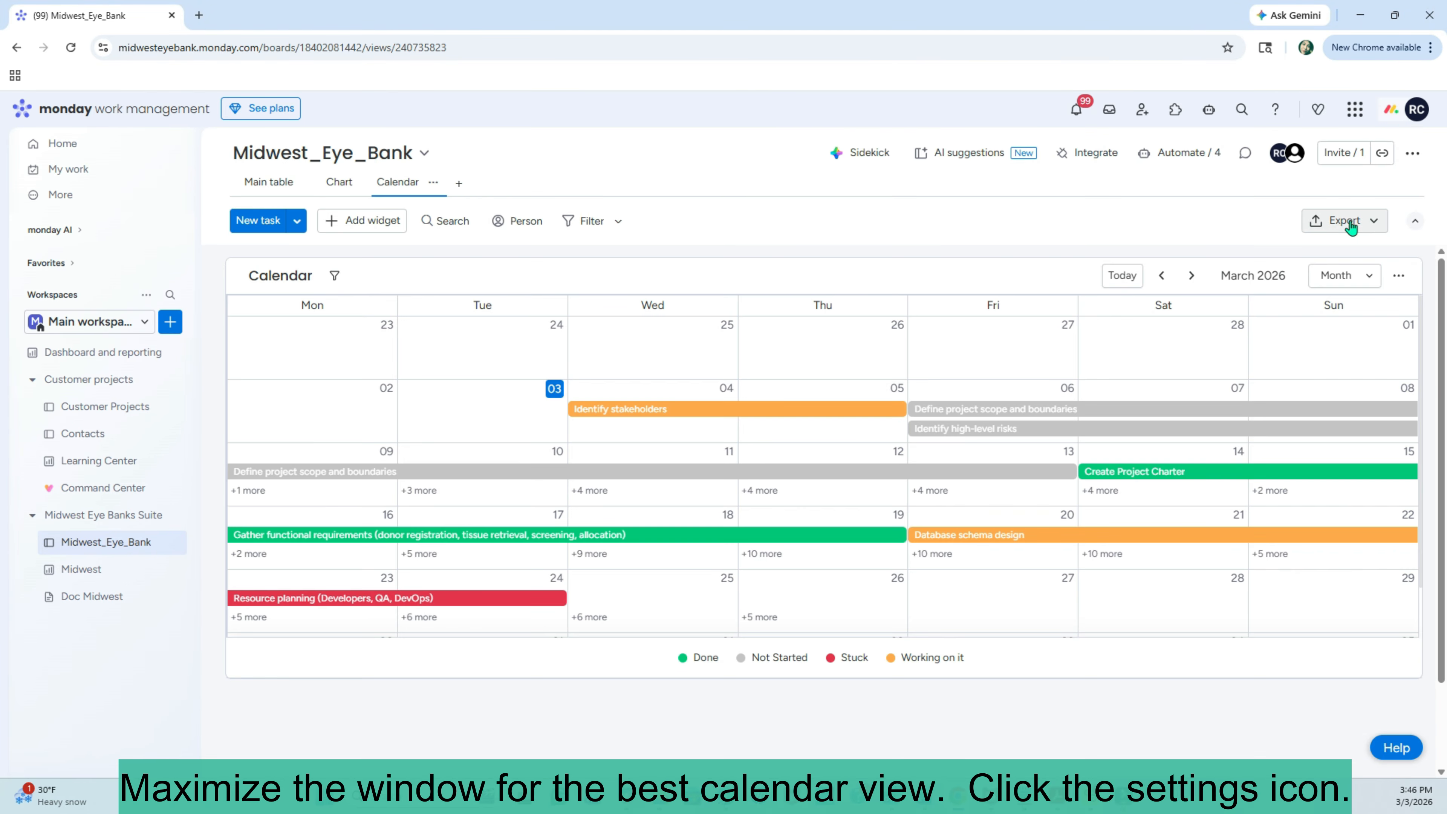
left_click(1398, 276)
left_click(1364, 313)
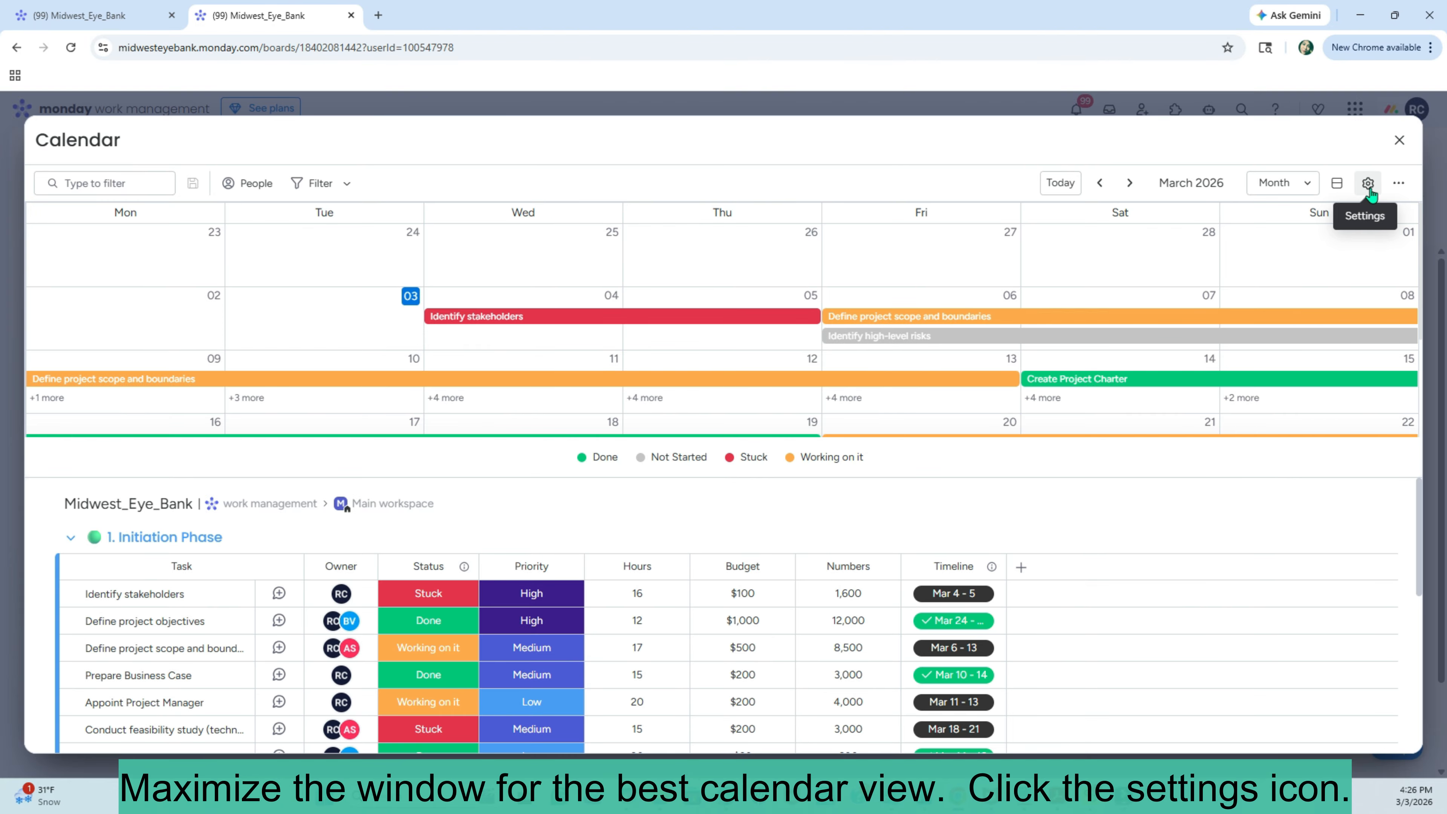
- Check the calendar widget's Color by setting and change the Identify stakeholders status to Working on it
left_click(1369, 190)
left_click(1389, 341)
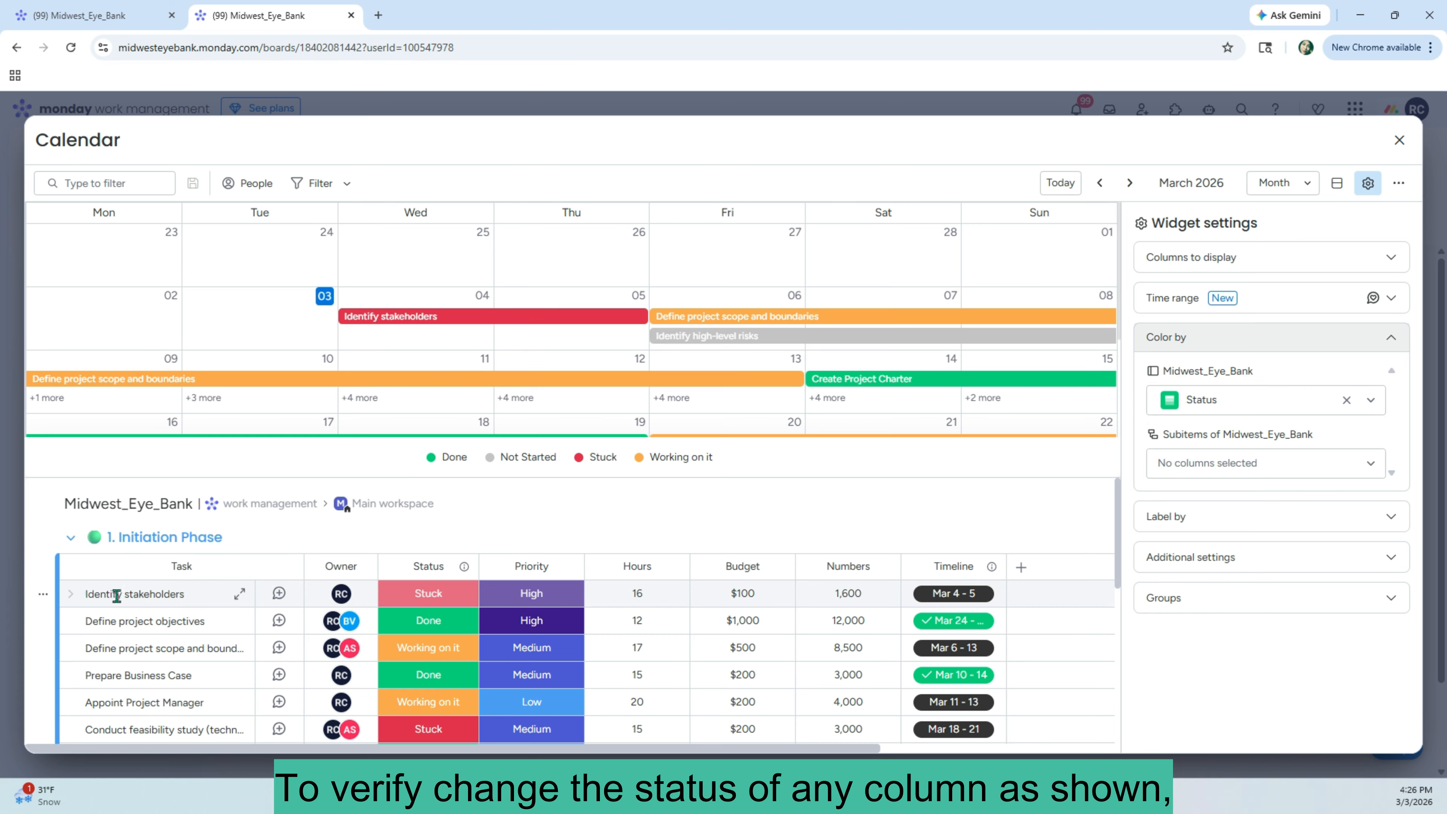
left_click(443, 596)
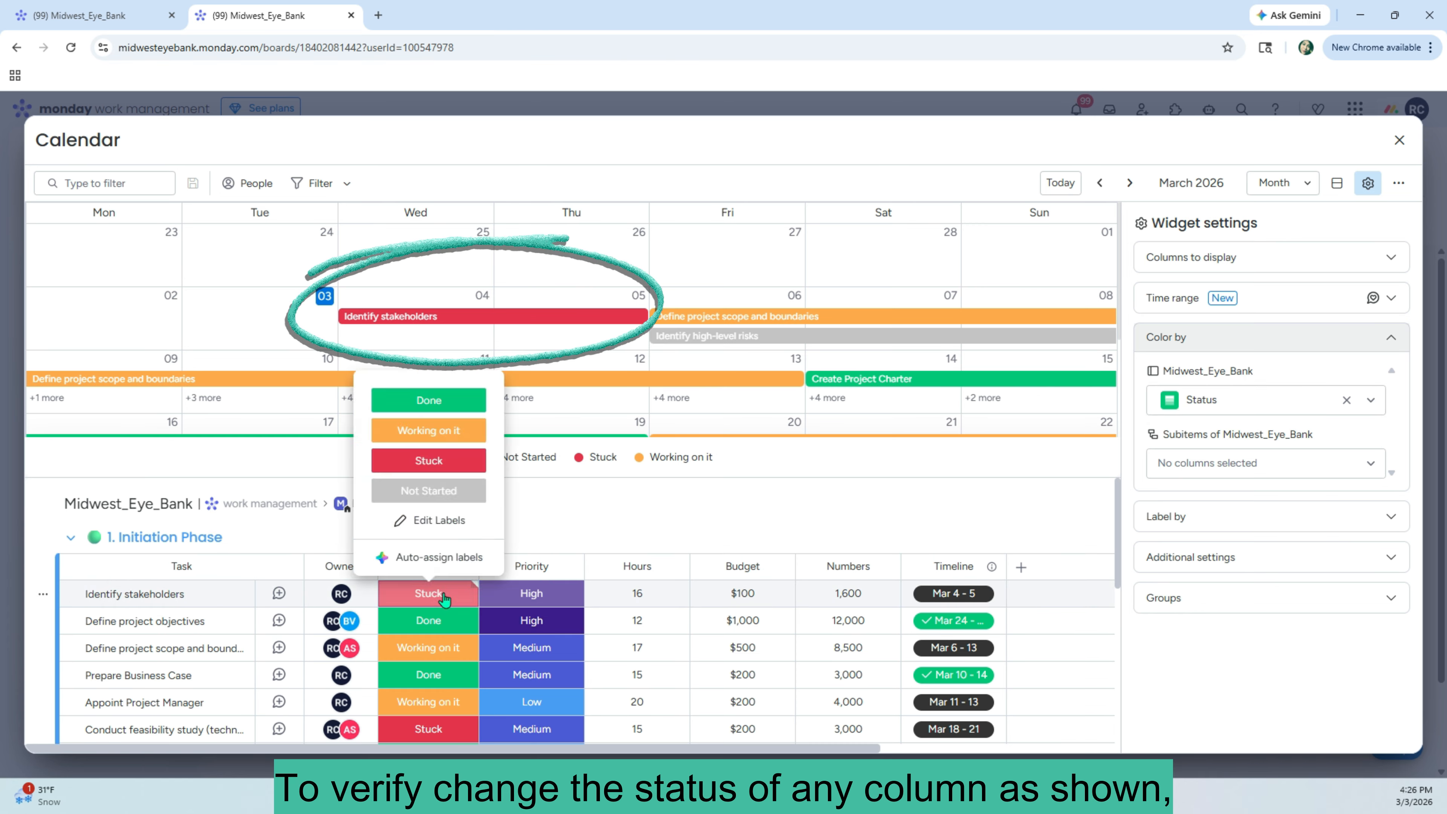
left_click(456, 431)
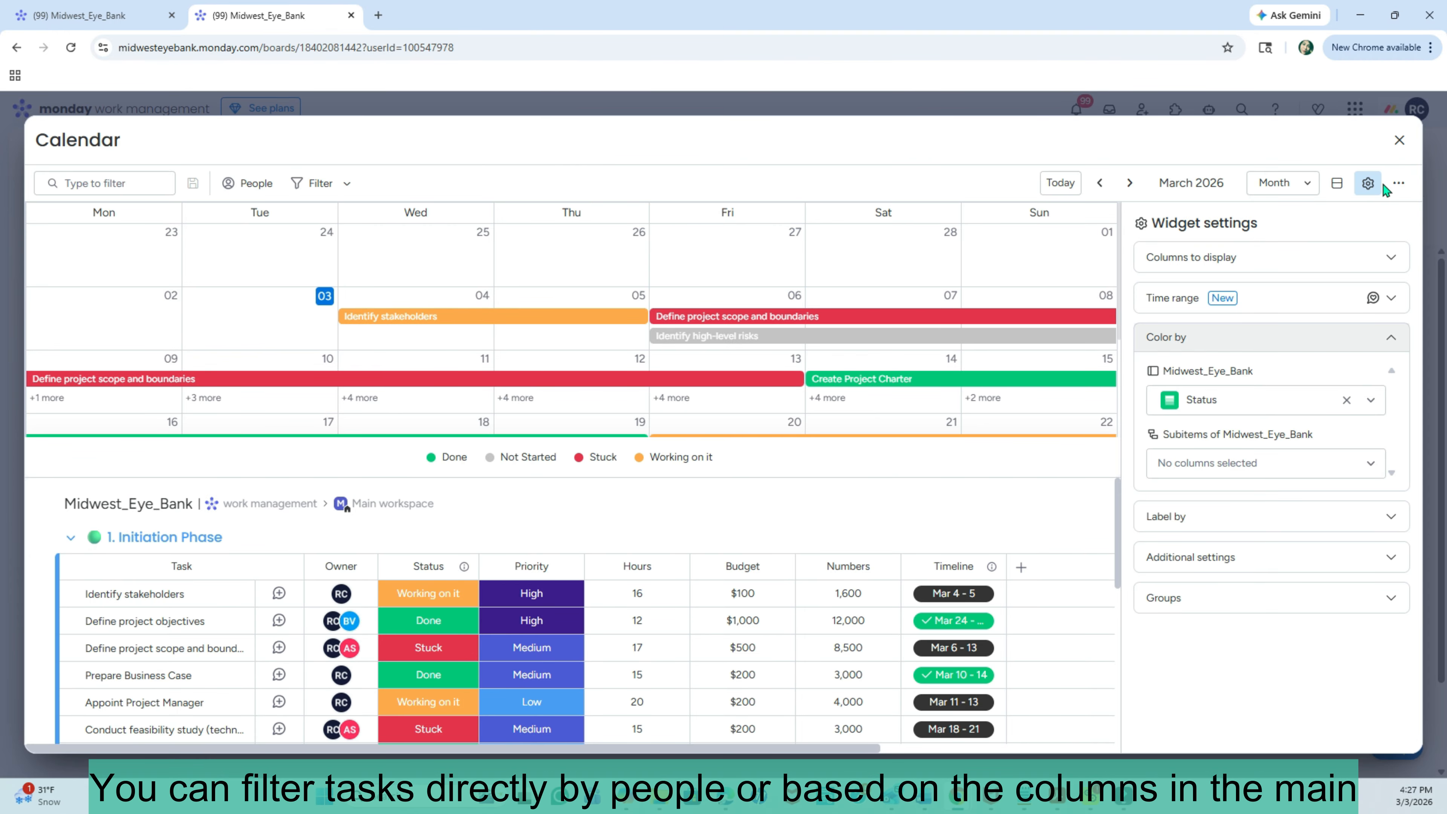
left_click(1367, 184)
- Filter the calendar by the assignee with initials AS and clear that people filter
left_click(252, 187)
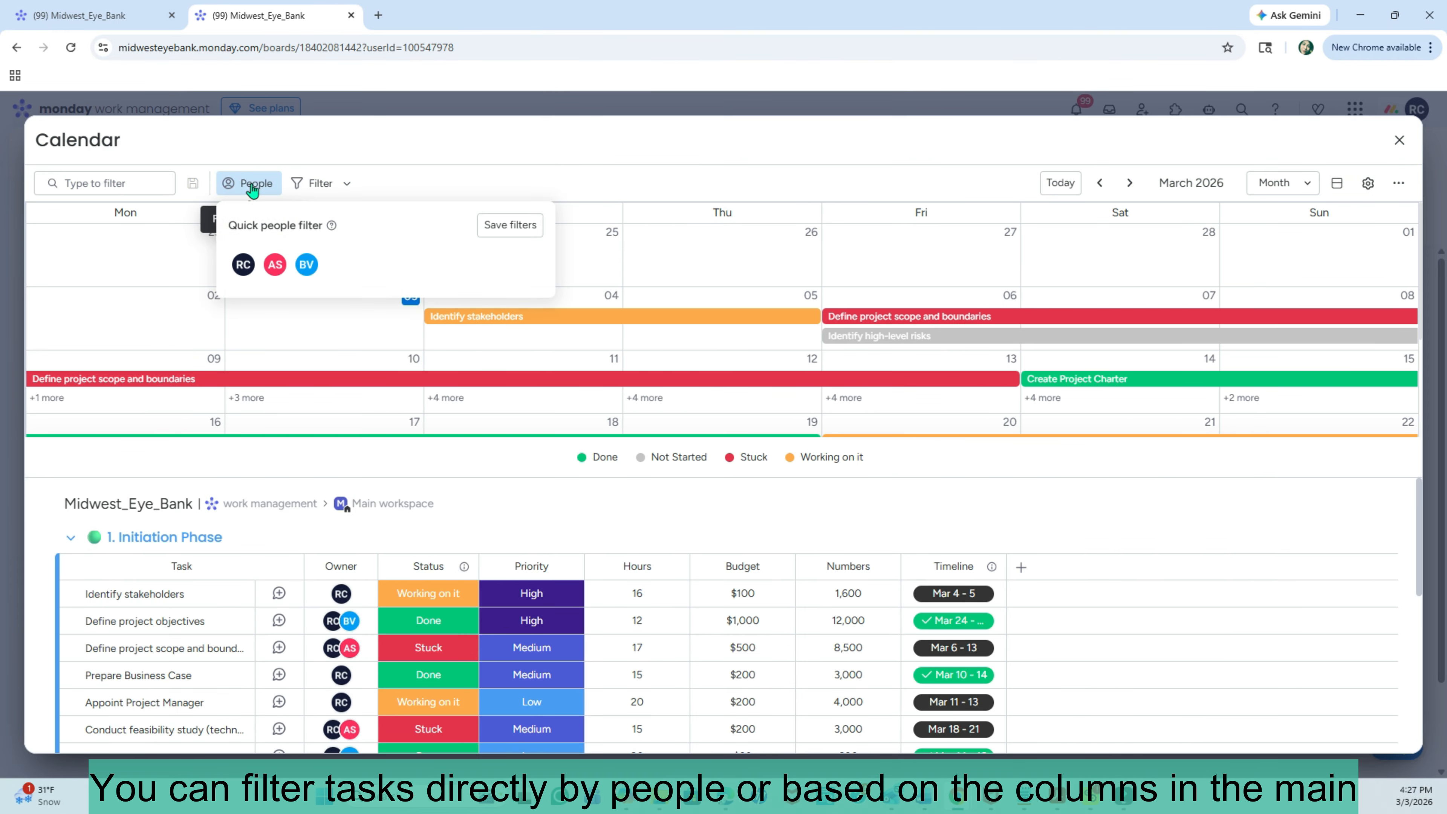
left_click(276, 267)
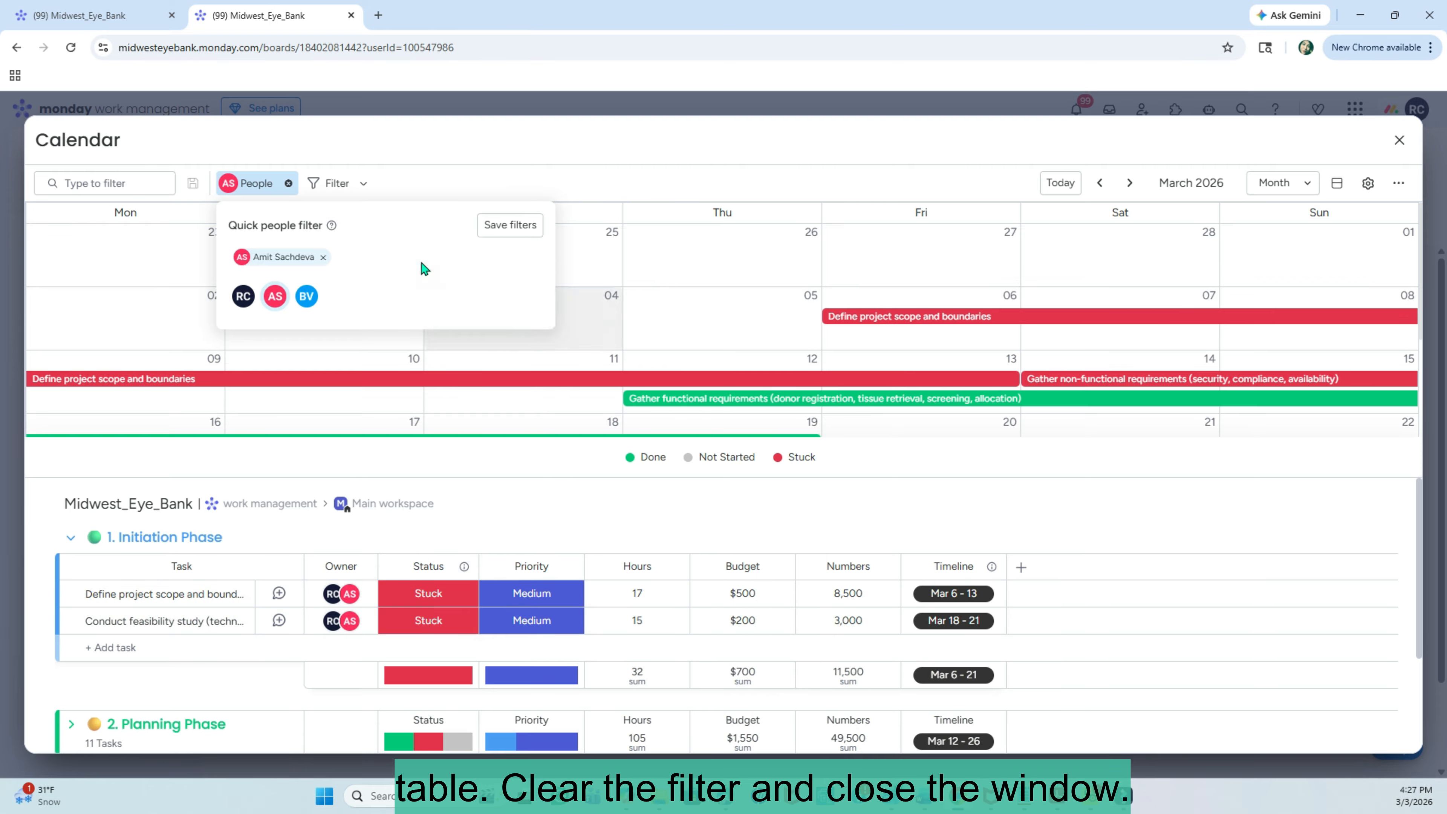
left_click(289, 184)
- Filter the tasks by the Initiation Phase group and Working on it status, clear all filters and close the full-screen calendar
left_click(327, 186)
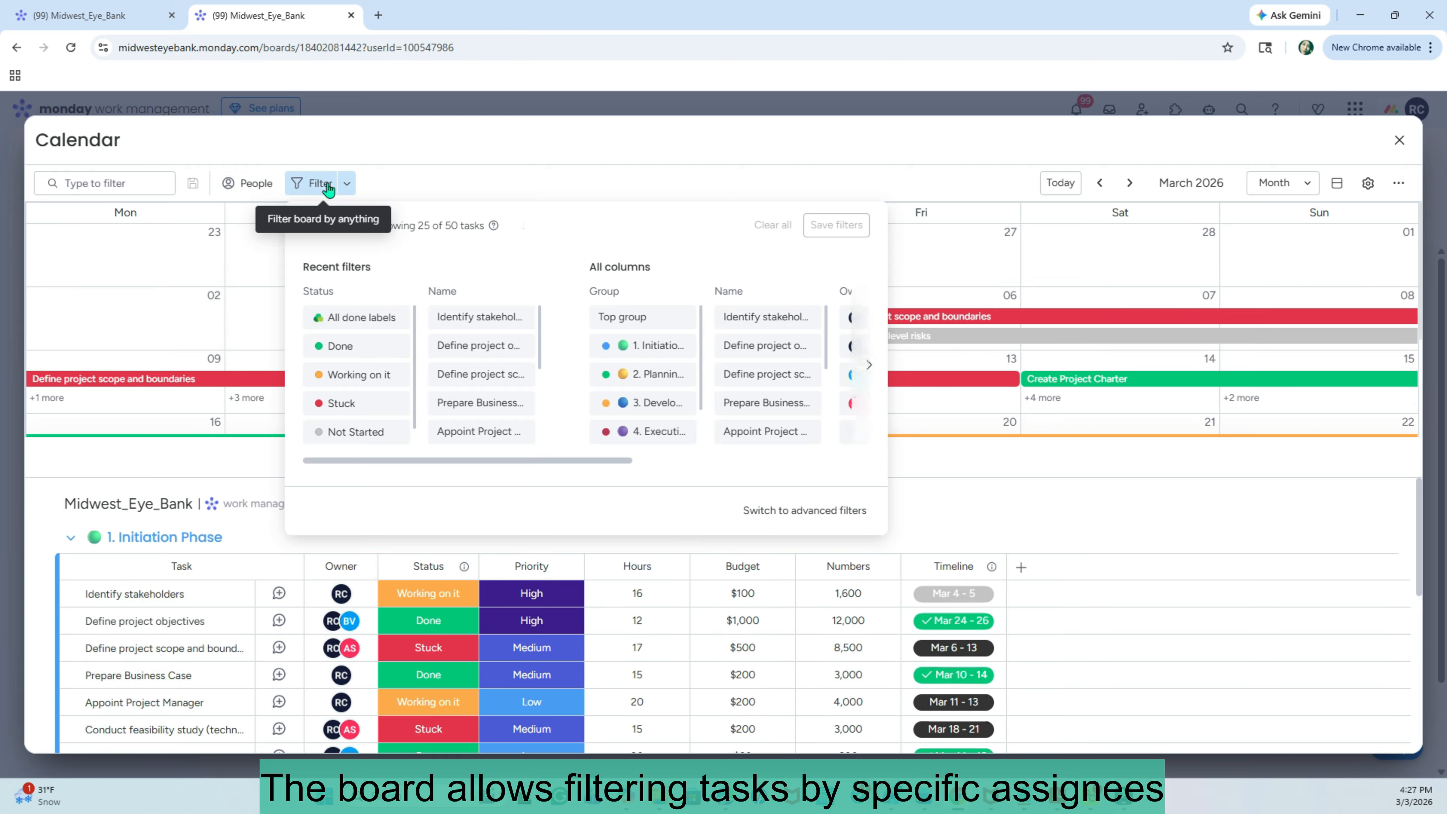
left_click(656, 342)
left_click_drag(604, 465, 789, 478)
left_click(667, 317)
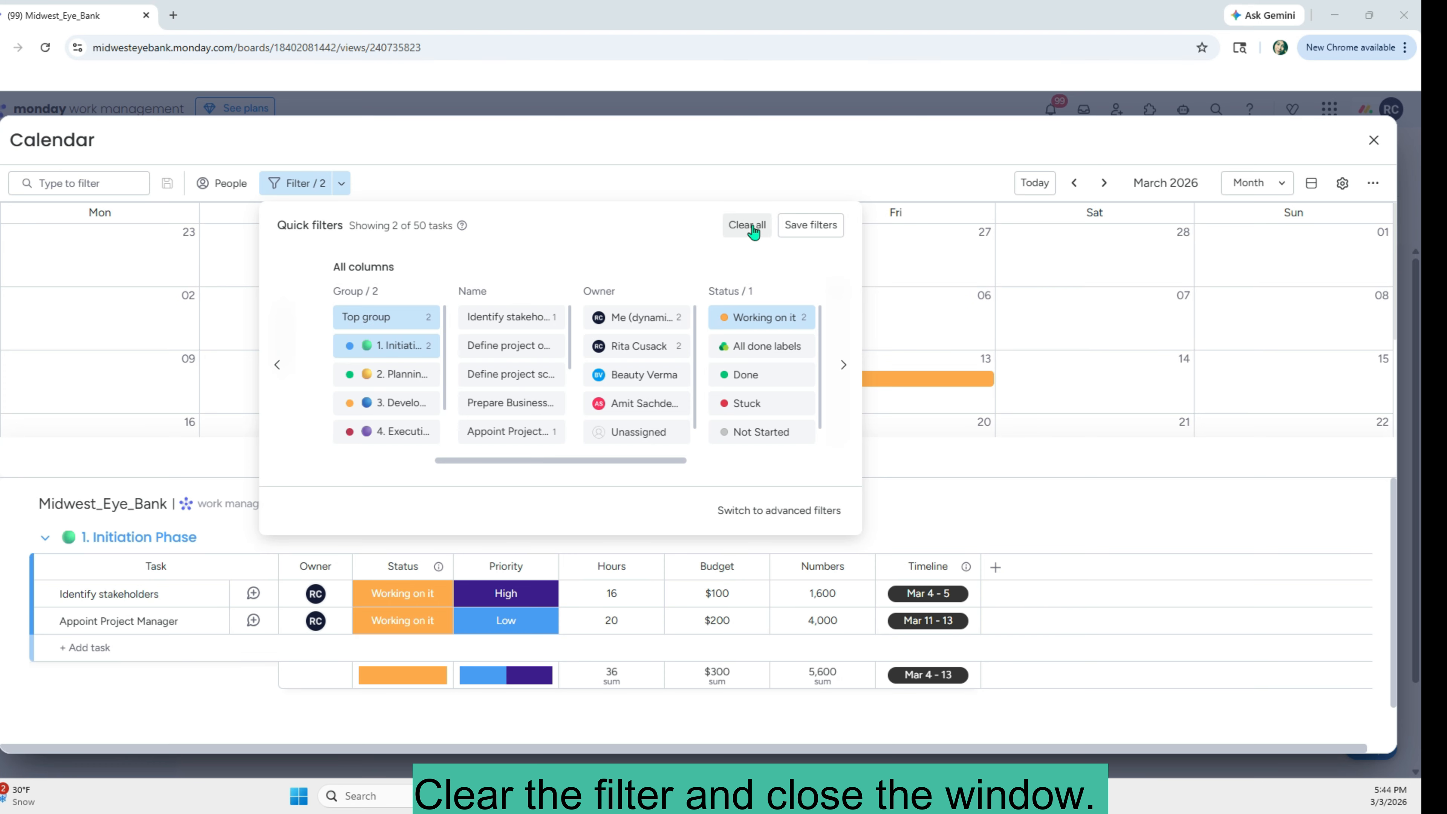
left_click(754, 228)
left_click(1374, 140)
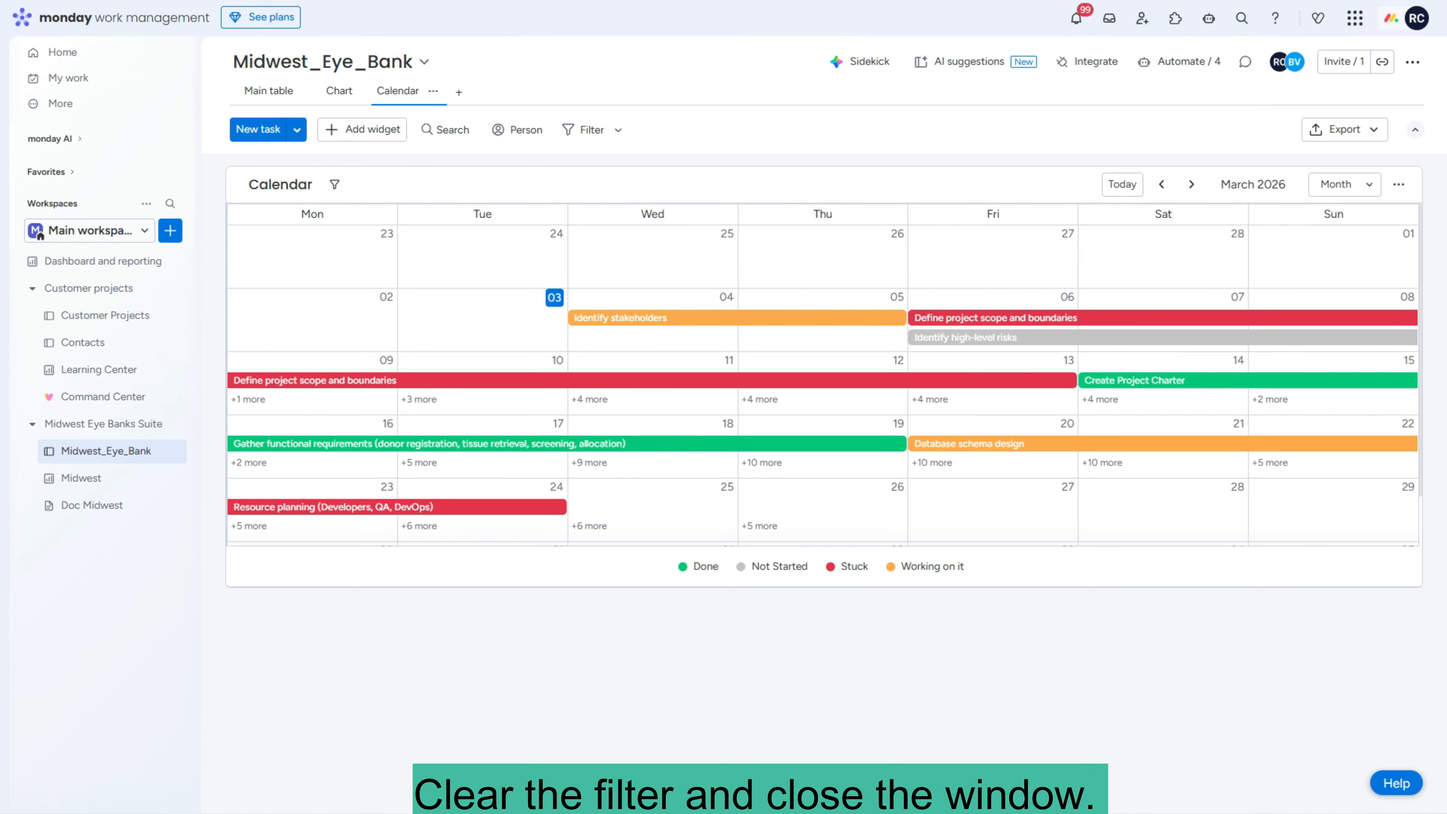
- Add a Chart widget below the calendar and open its widget settings
left_click(355, 131)
left_click(411, 187)
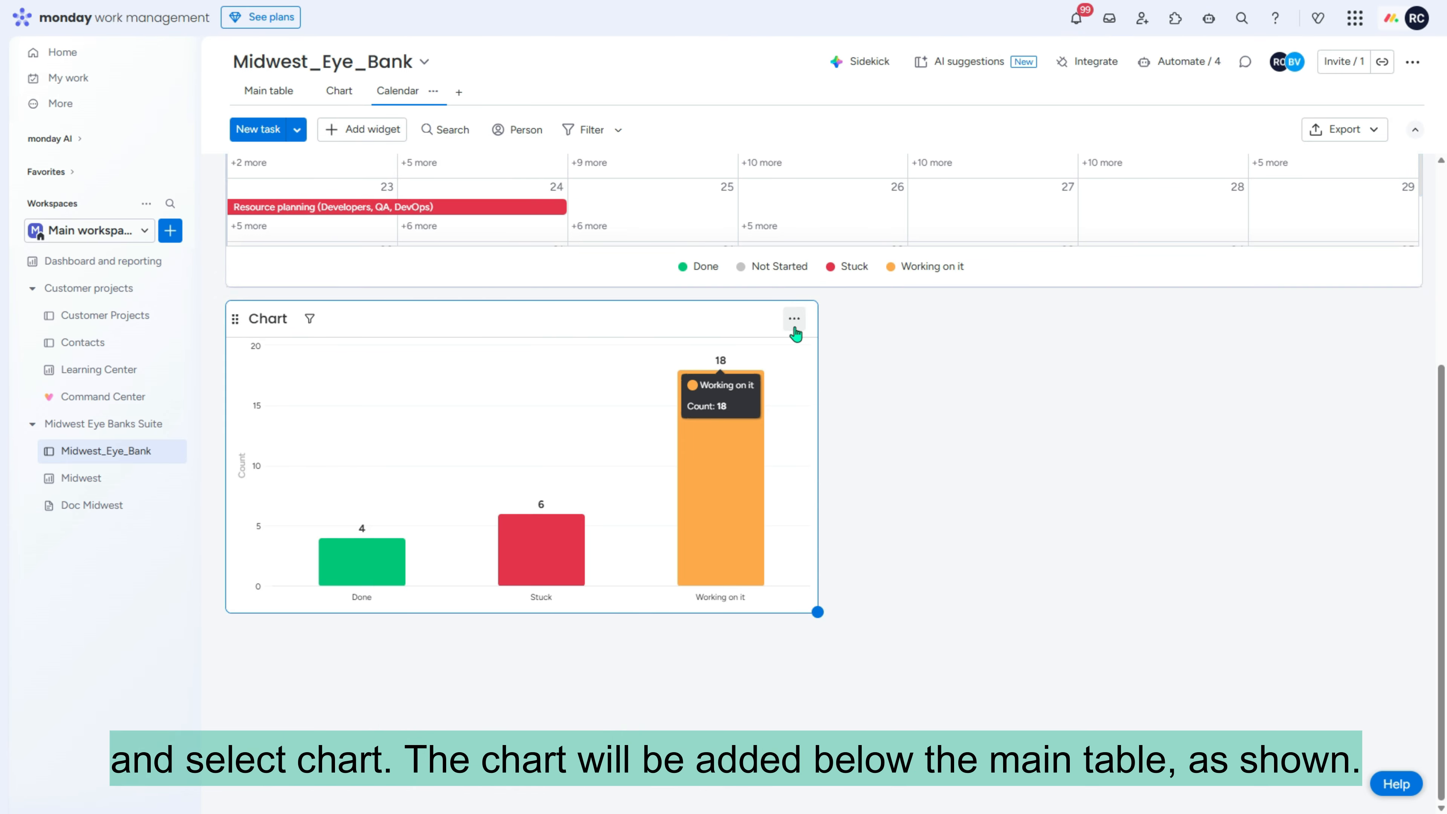
left_click(795, 320)
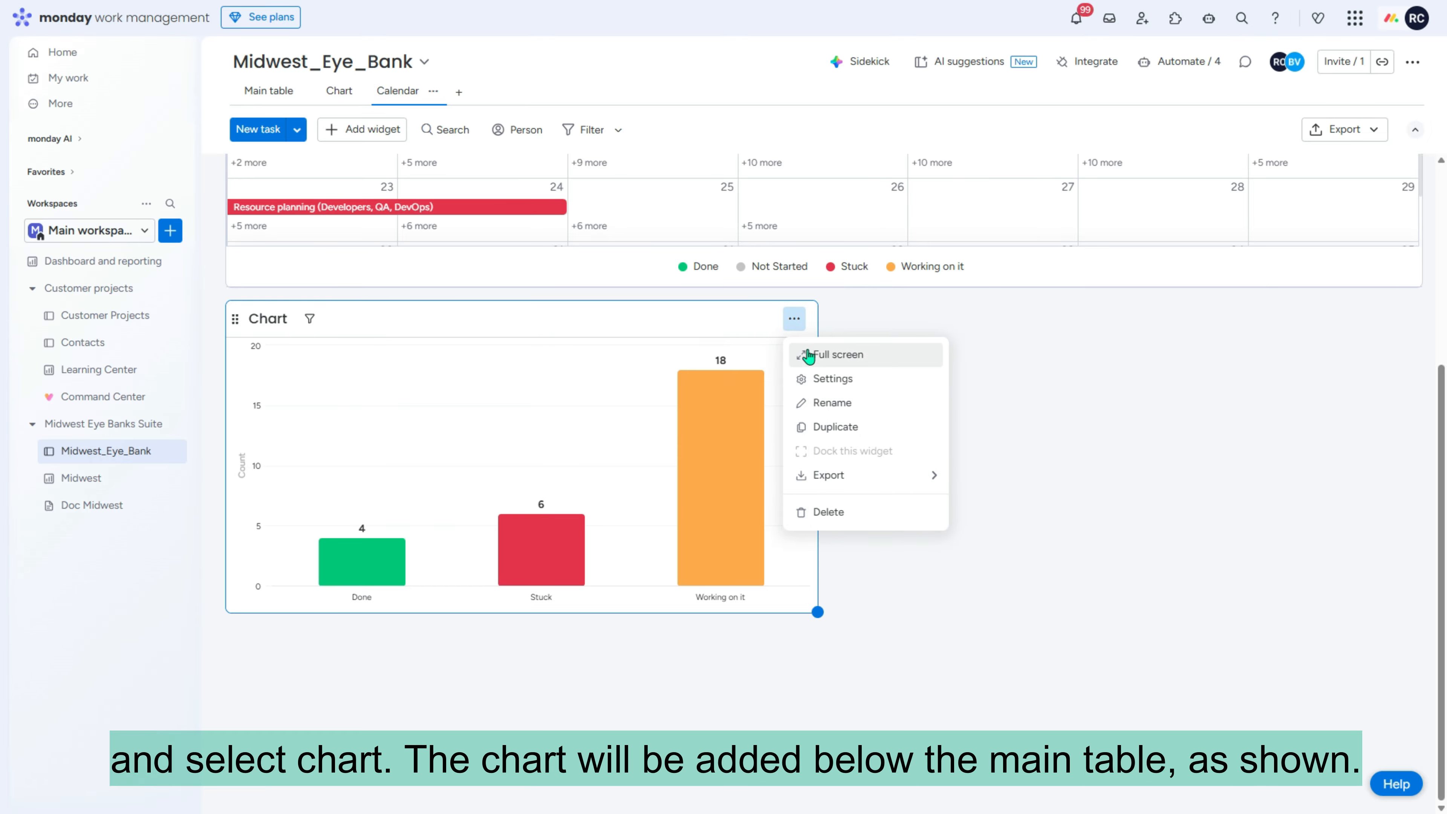
left_click(832, 380)
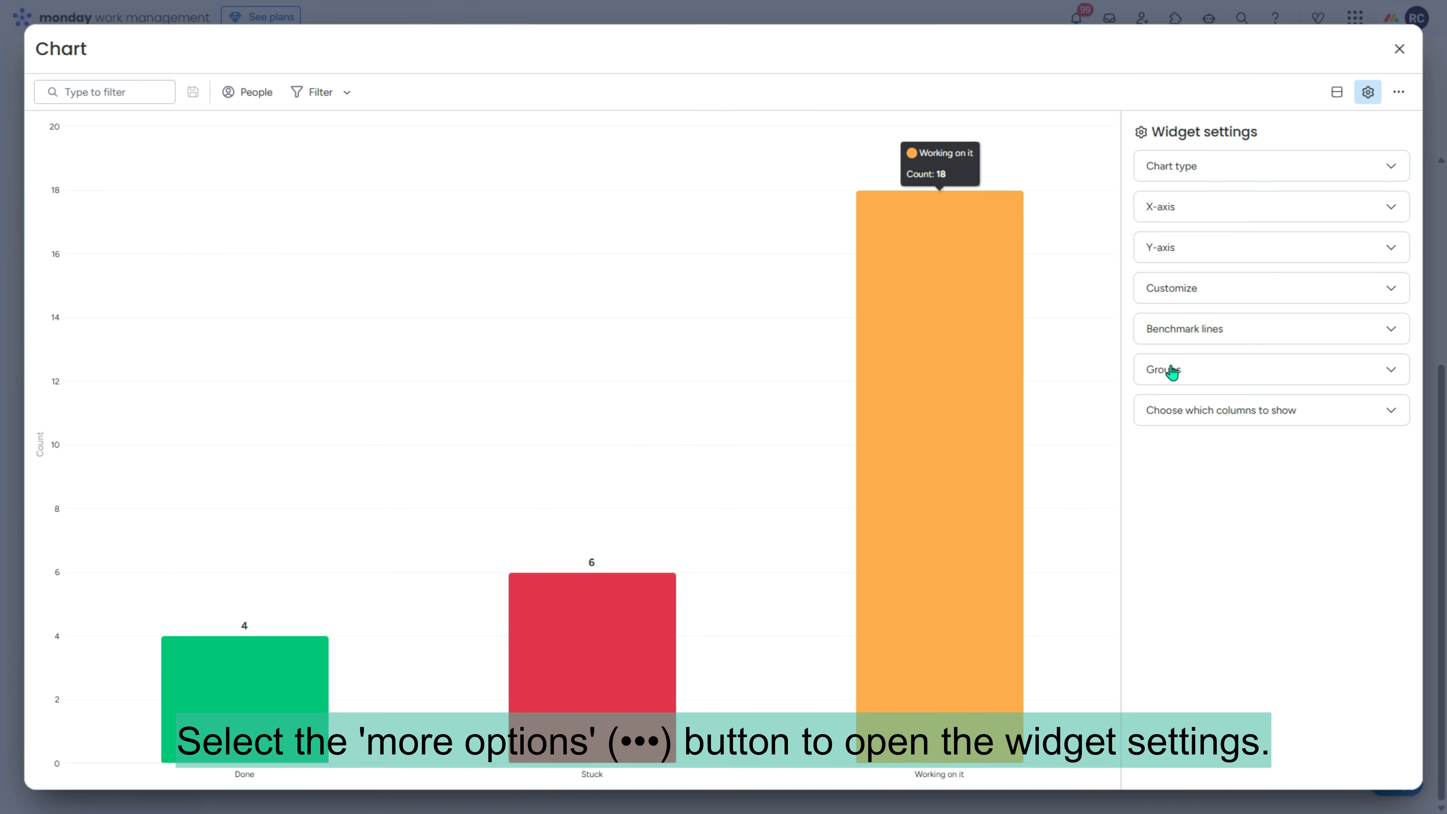
- Change the chart to the stacked horizontal type and set its X-axis to the Group column
left_click(1393, 177)
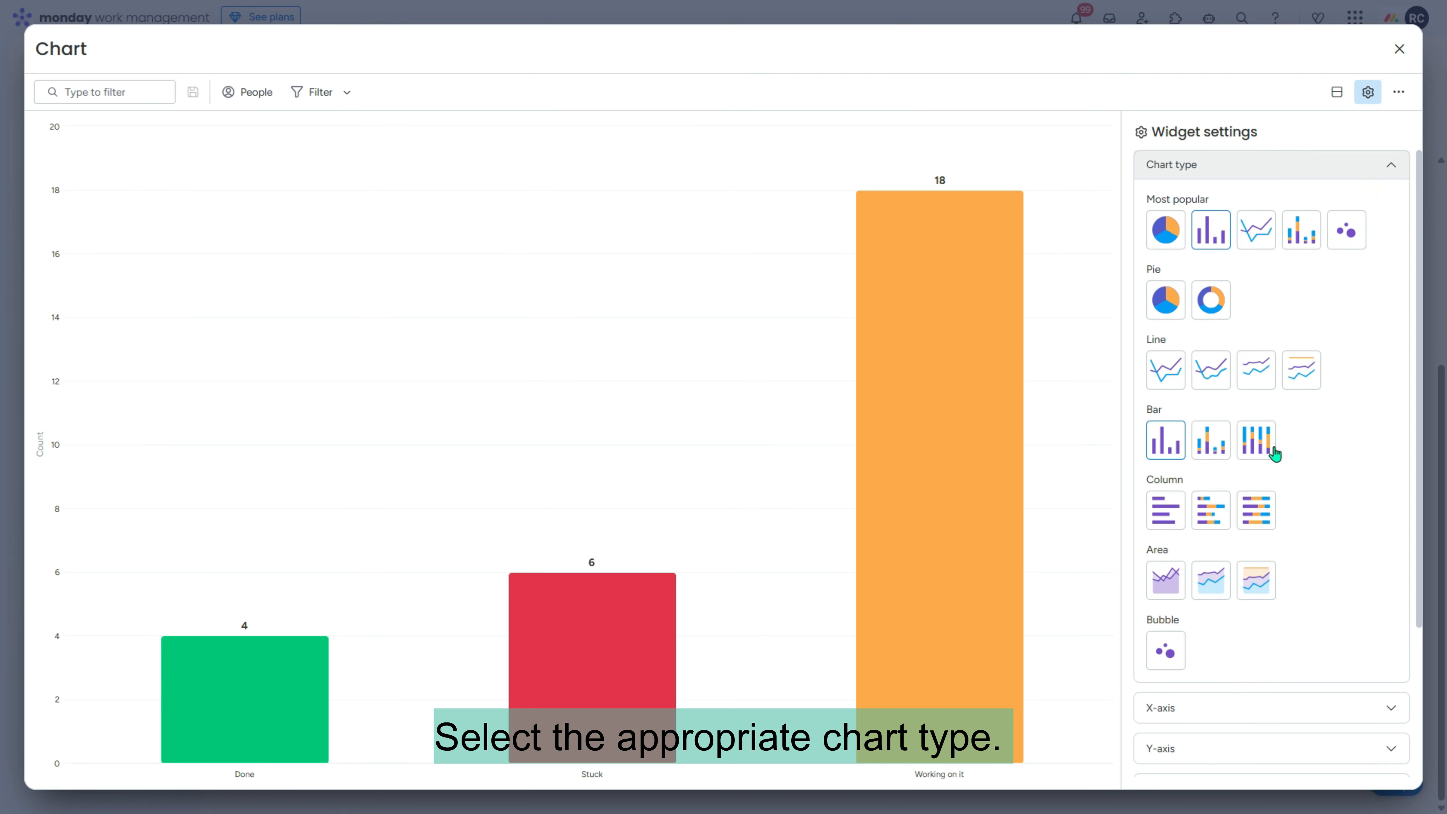
left_click(1212, 523)
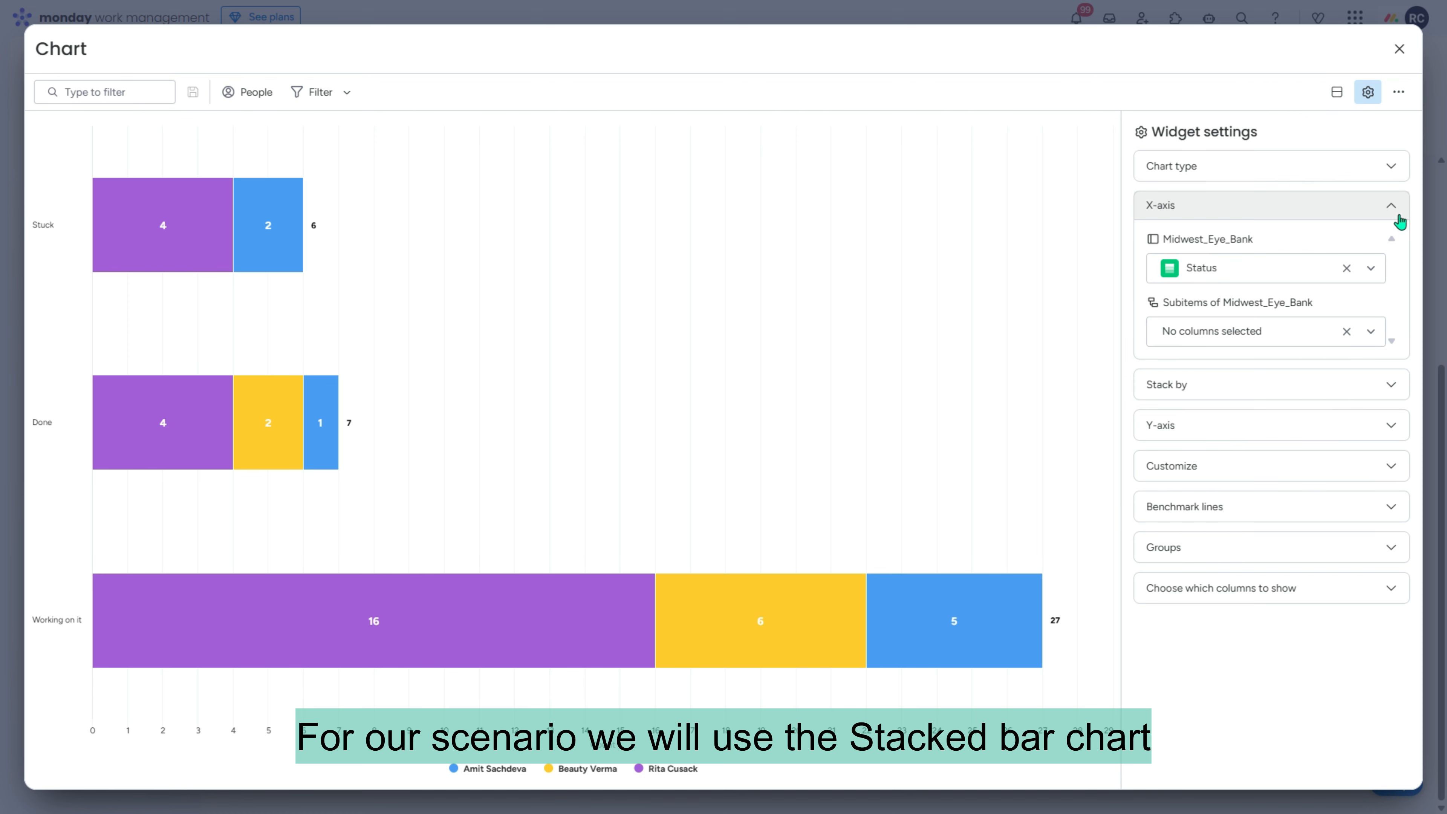
left_click(1372, 268)
left_click(1211, 368)
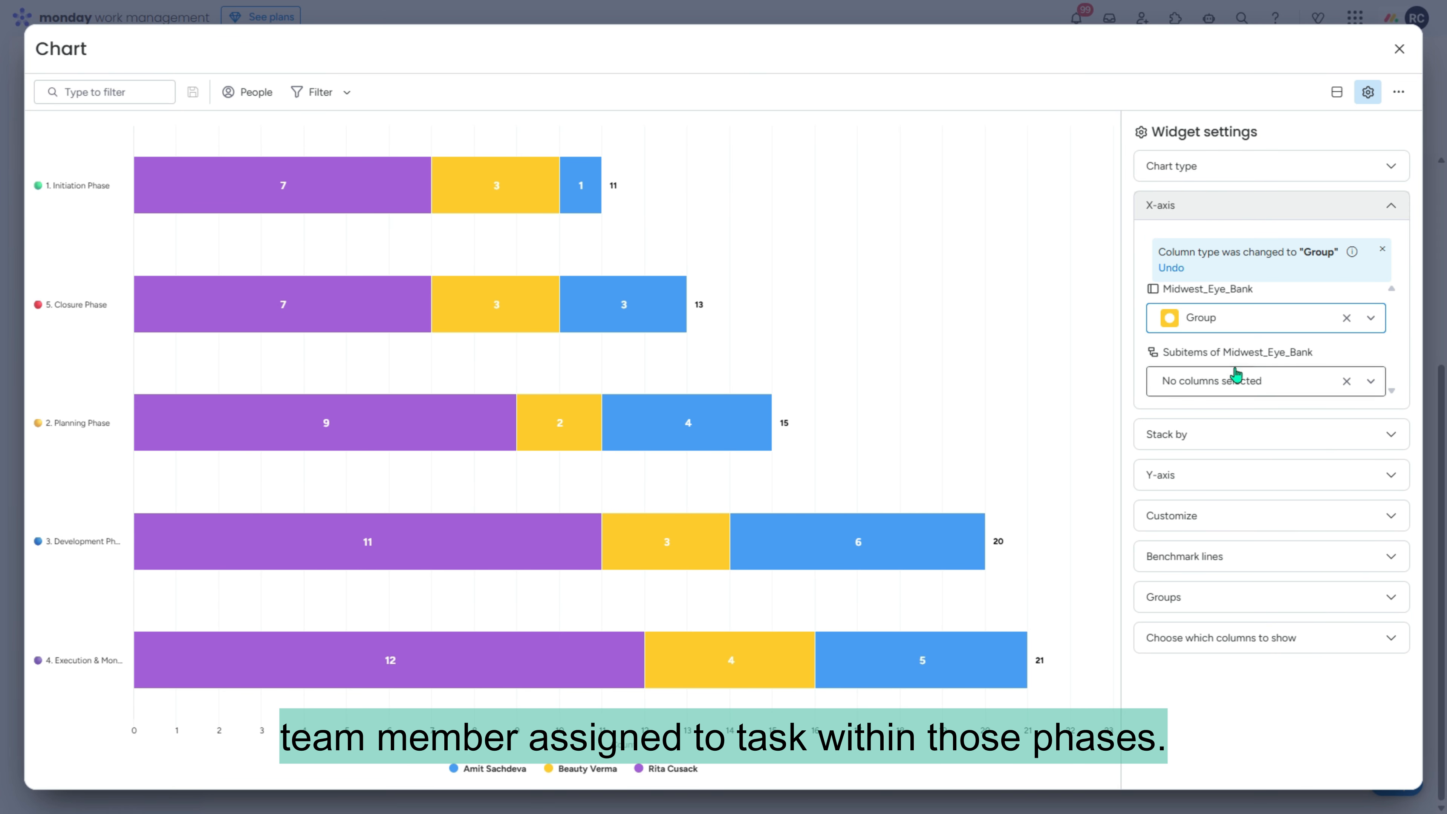
- Check the chart's Stack by setting for Midwest_Eye_Bank and keep it on Owner
left_click(1395, 440)
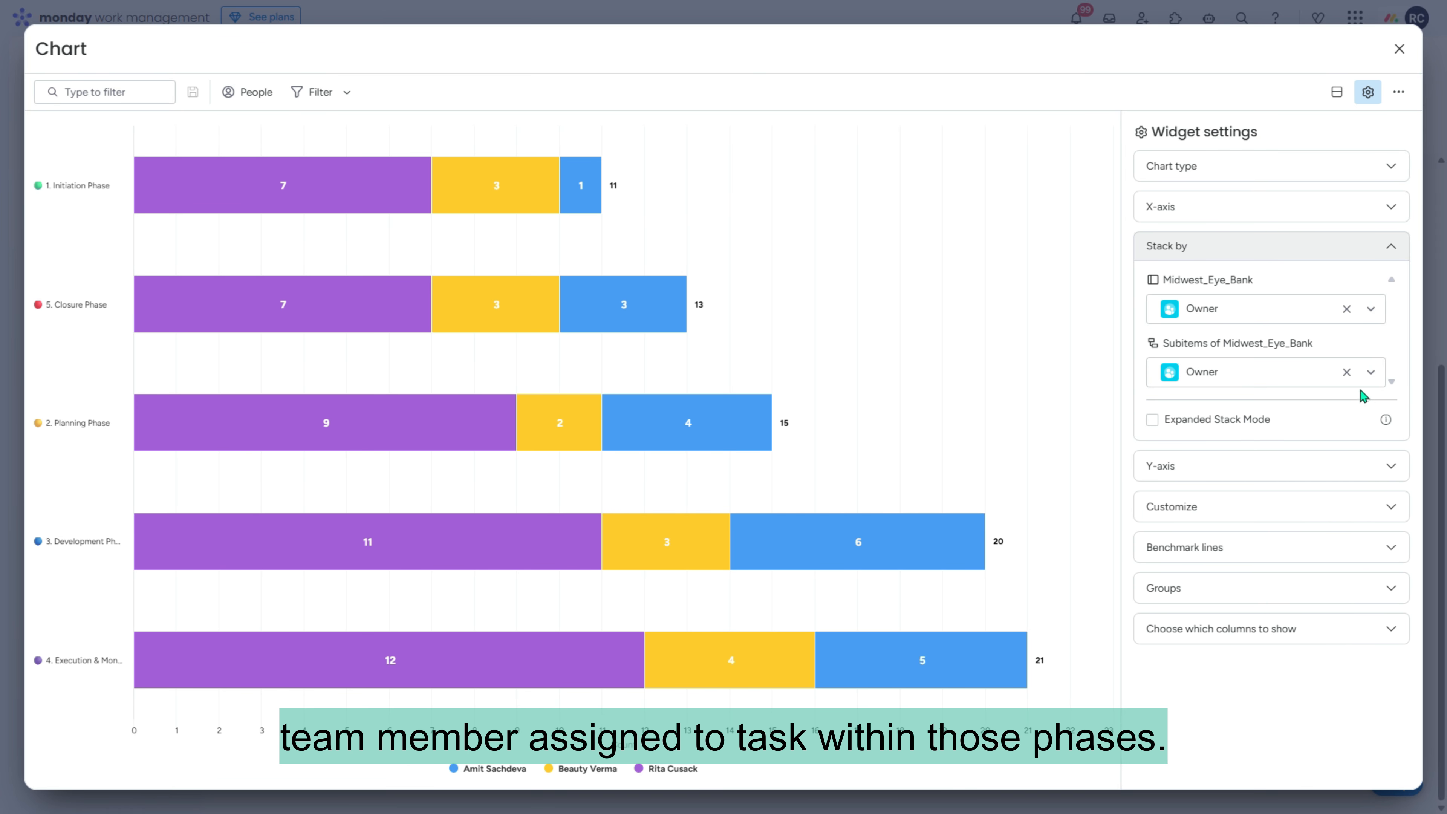
left_click(1370, 311)
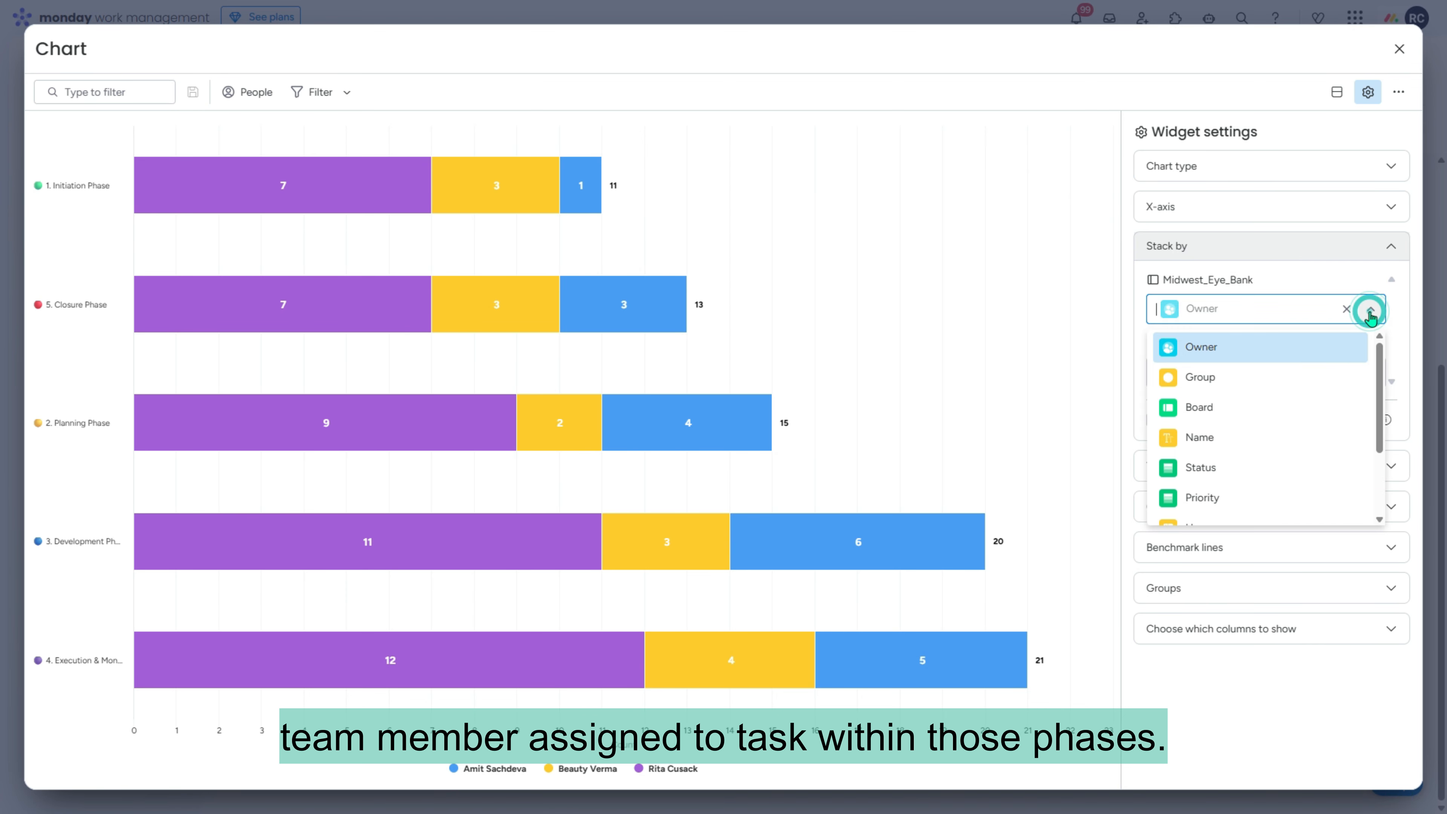
left_click(1371, 310)
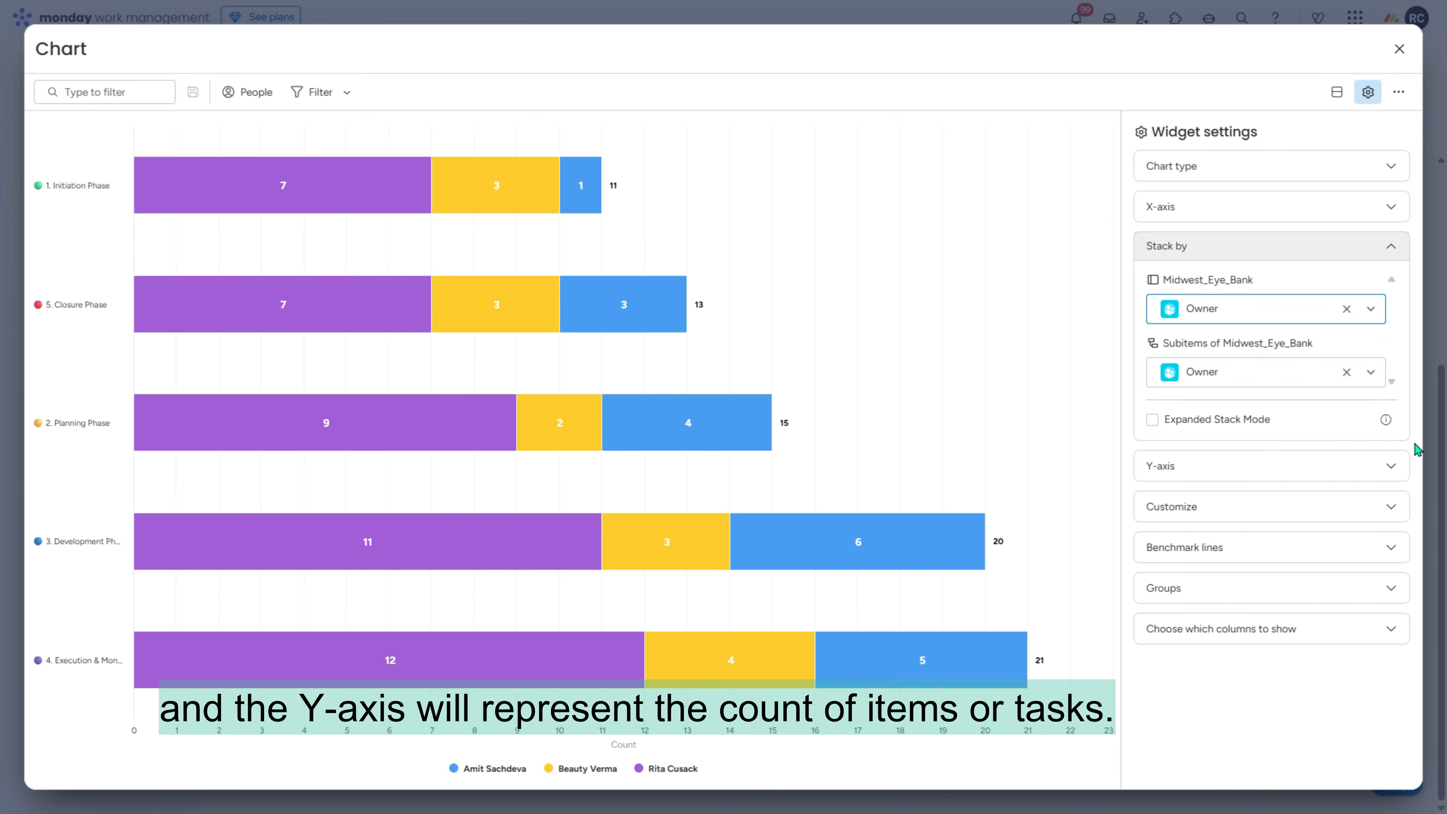
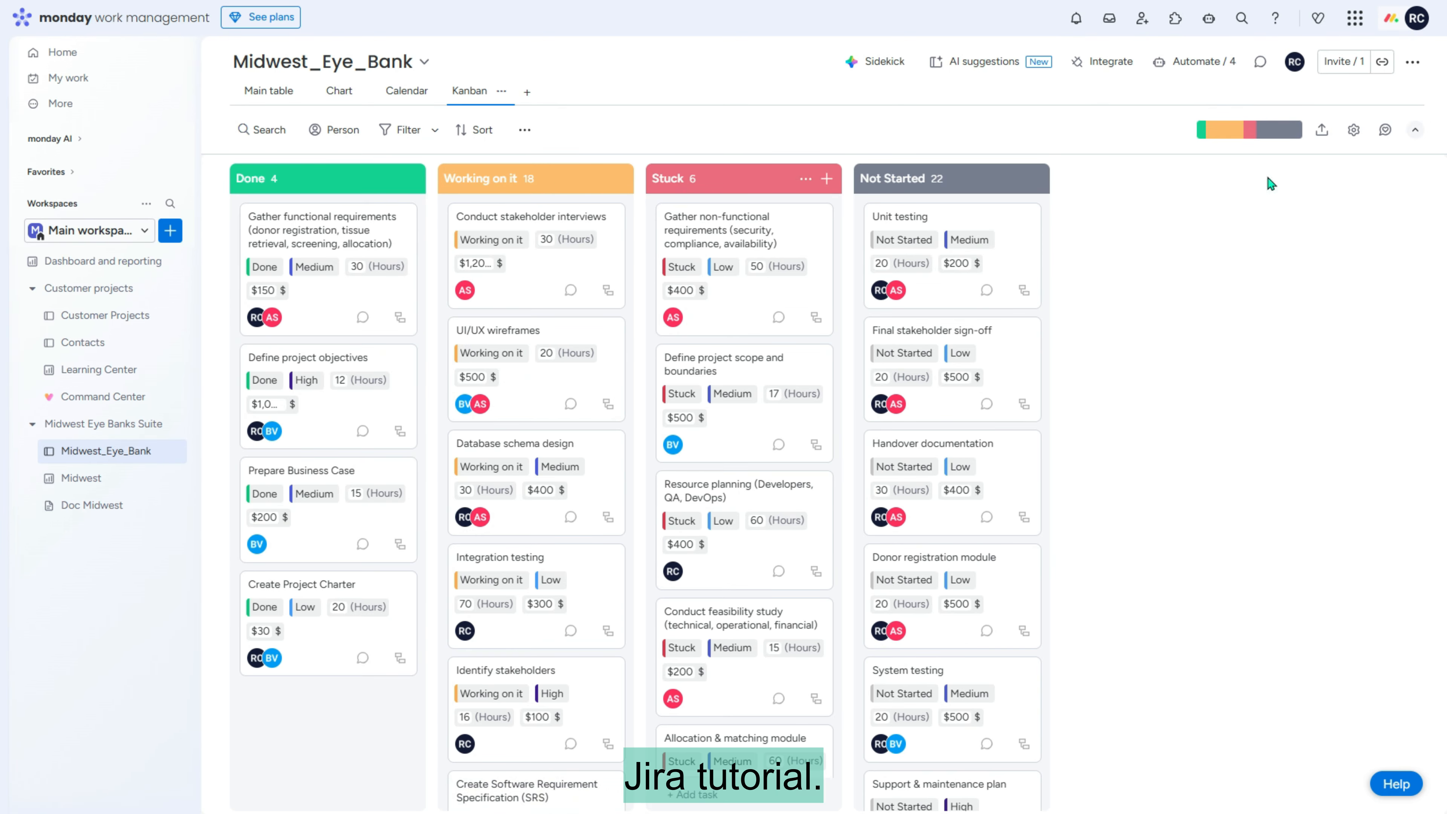
- Customize the Kanban task cards by removing the Priority column and adding the Numbers column
left_click(1357, 130)
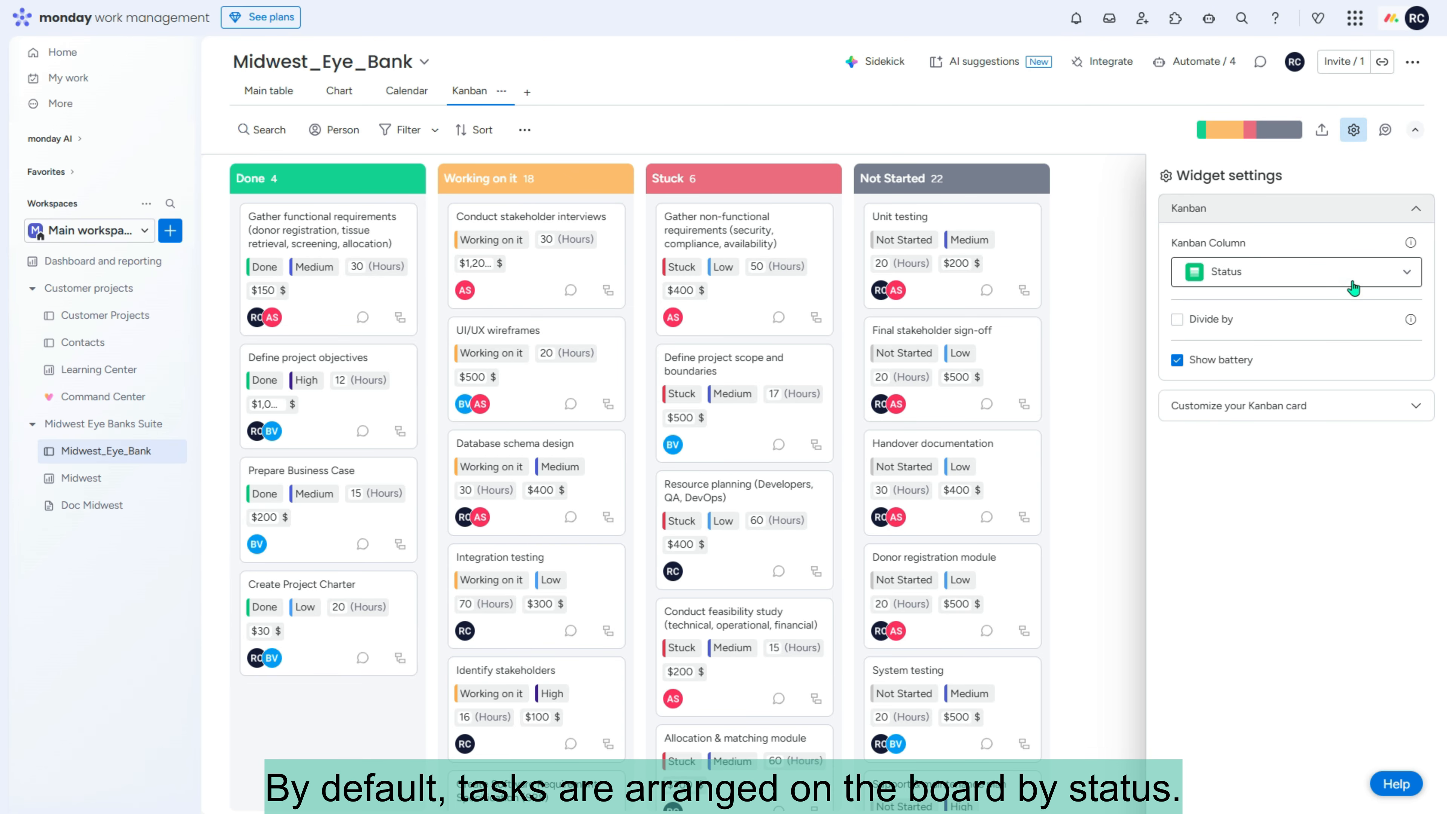
left_click(1416, 405)
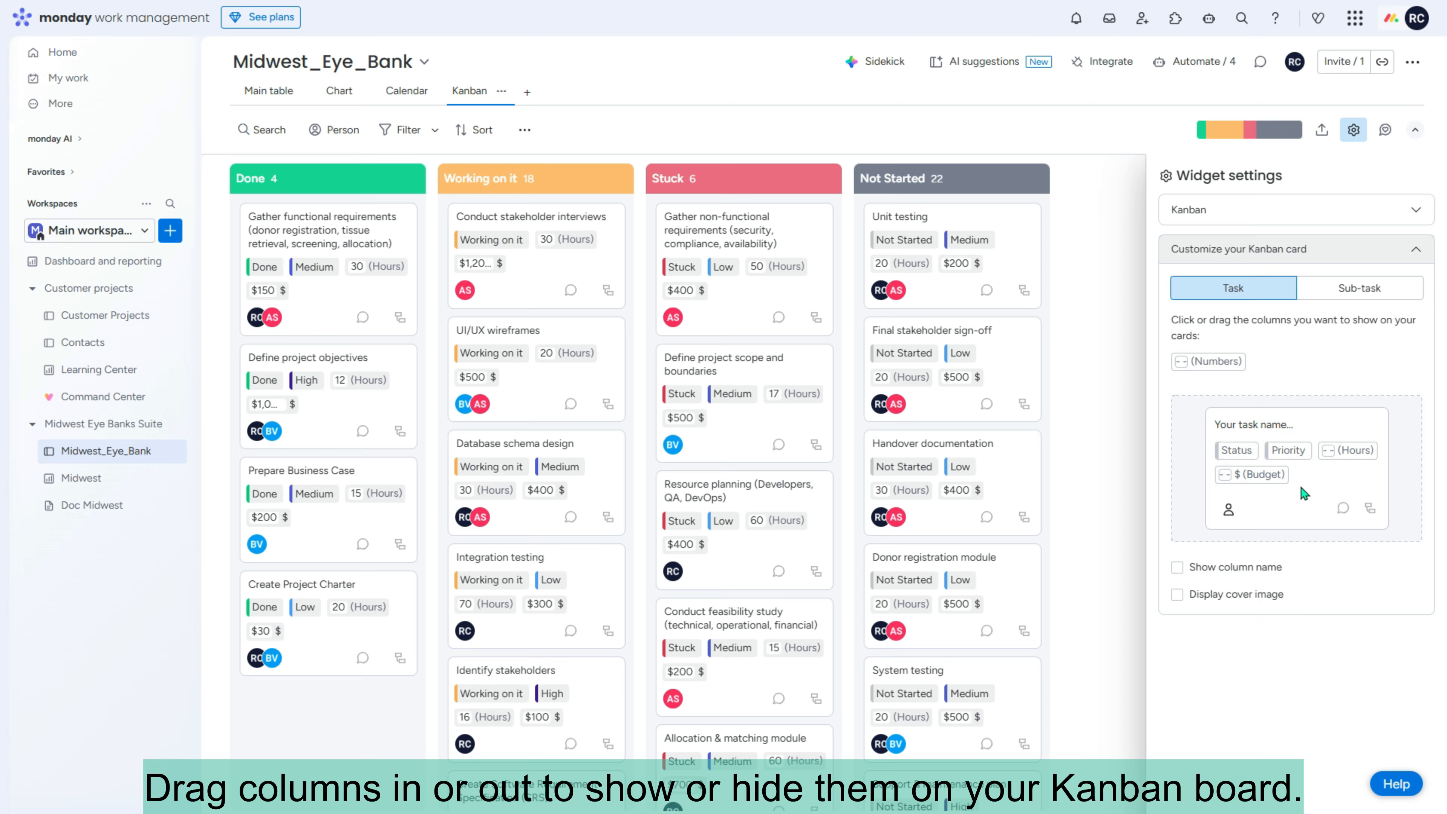
left_click_drag(1289, 453, 1300, 365)
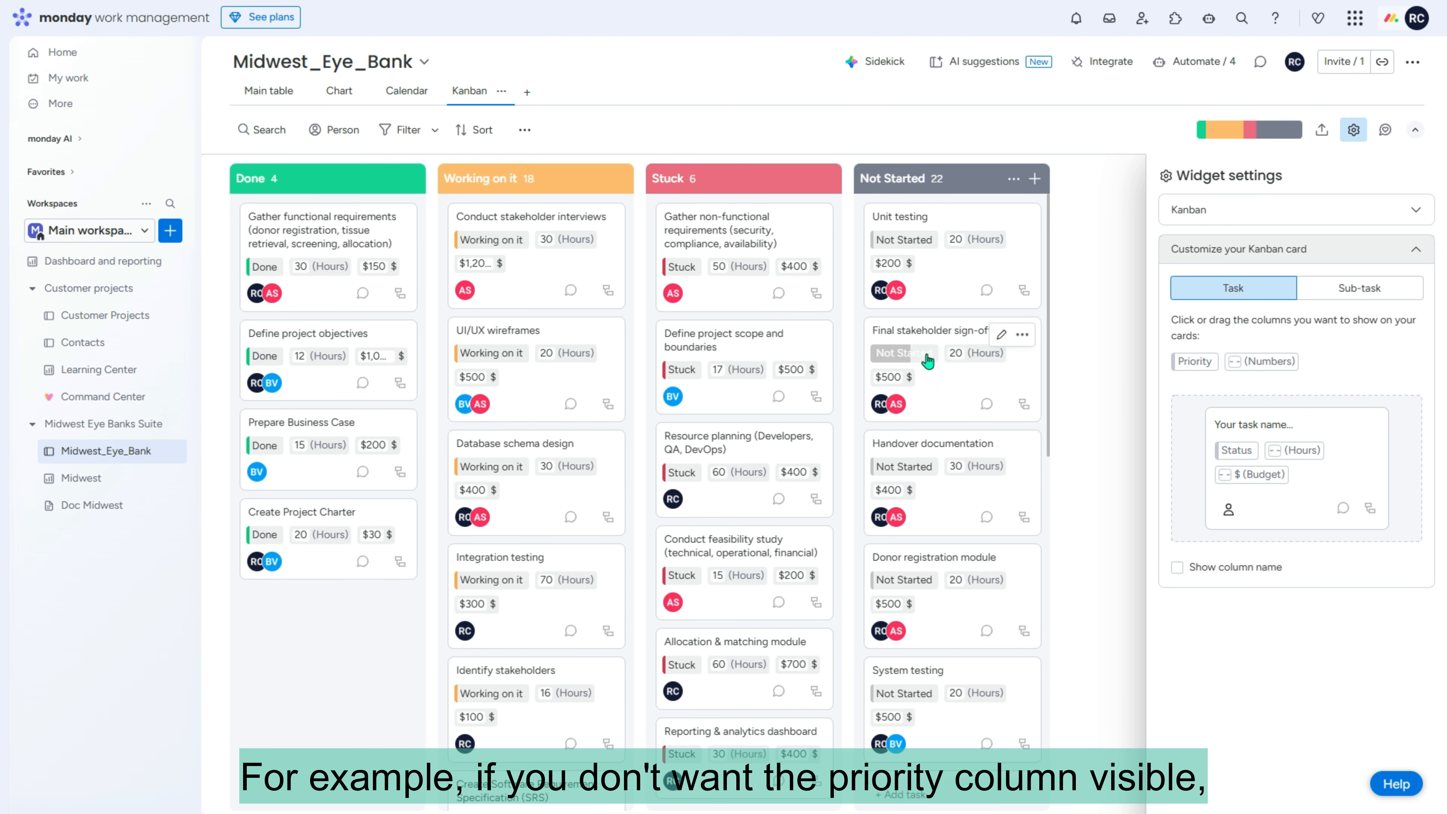
left_click_drag(1259, 361, 1328, 476)
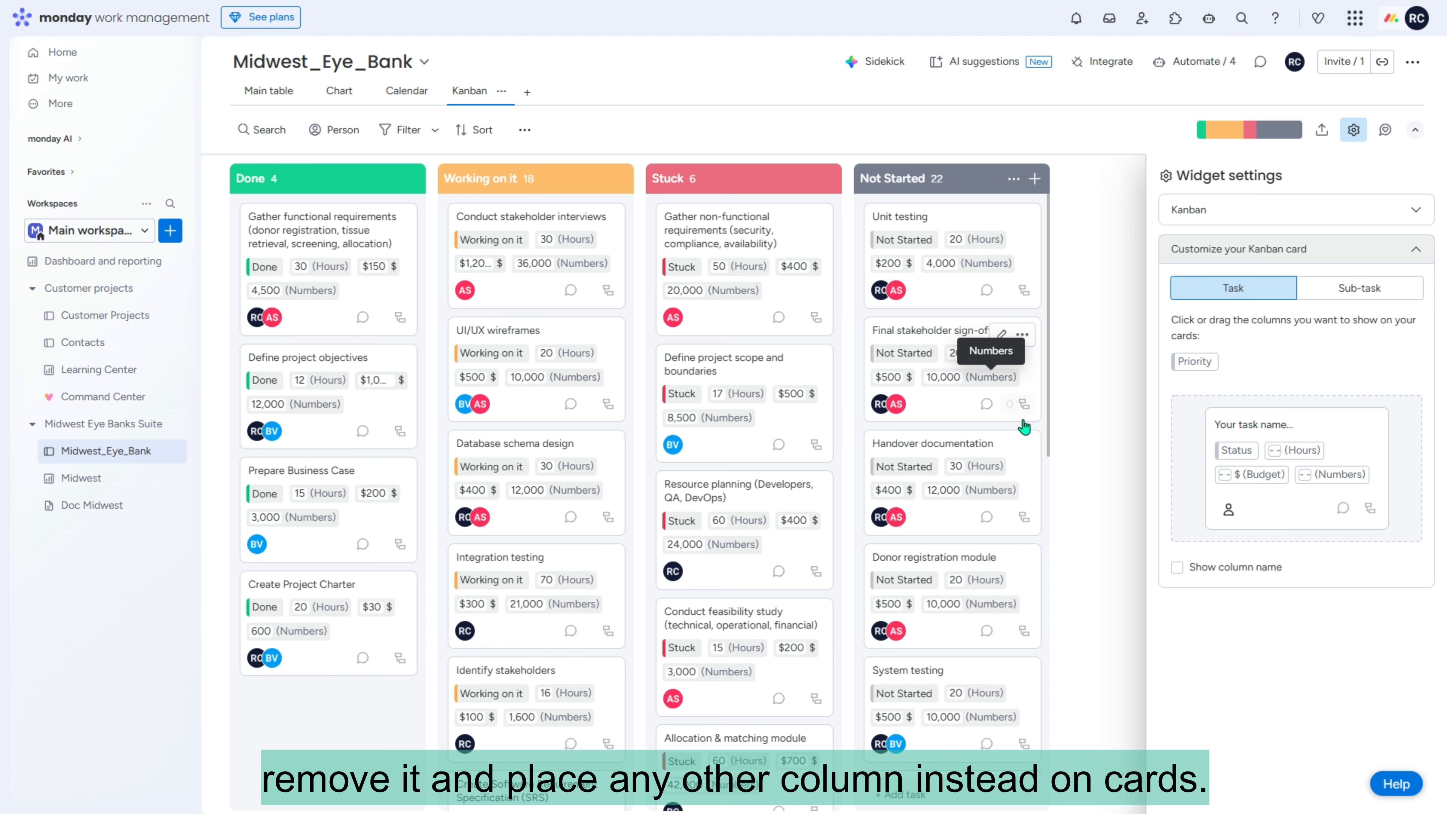
- Move a card from Working on it to Stuck and set the Identify stakeholders task's Numbers value to 290
left_click_drag(586, 516, 795, 541)
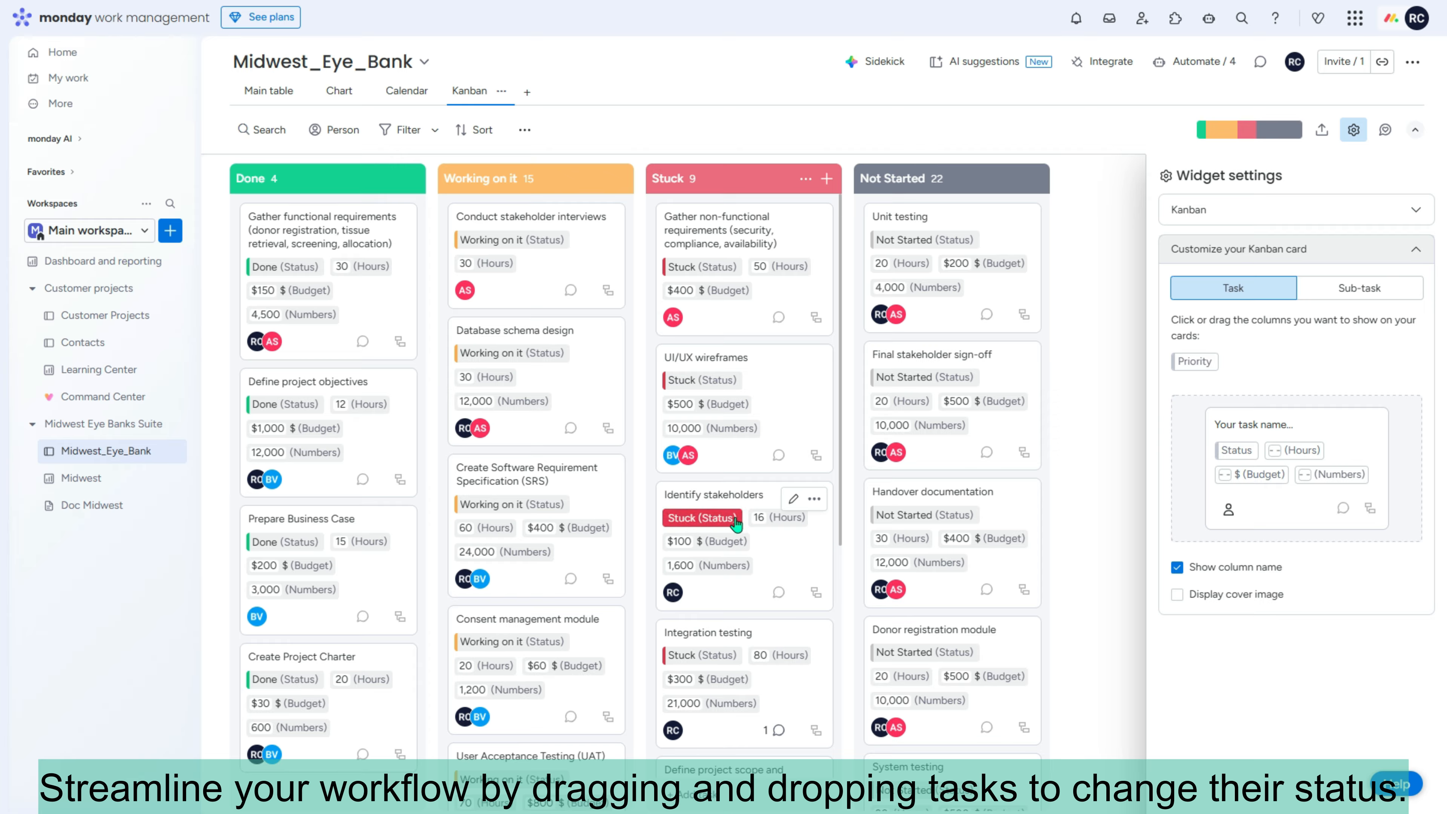
double_click(780, 547)
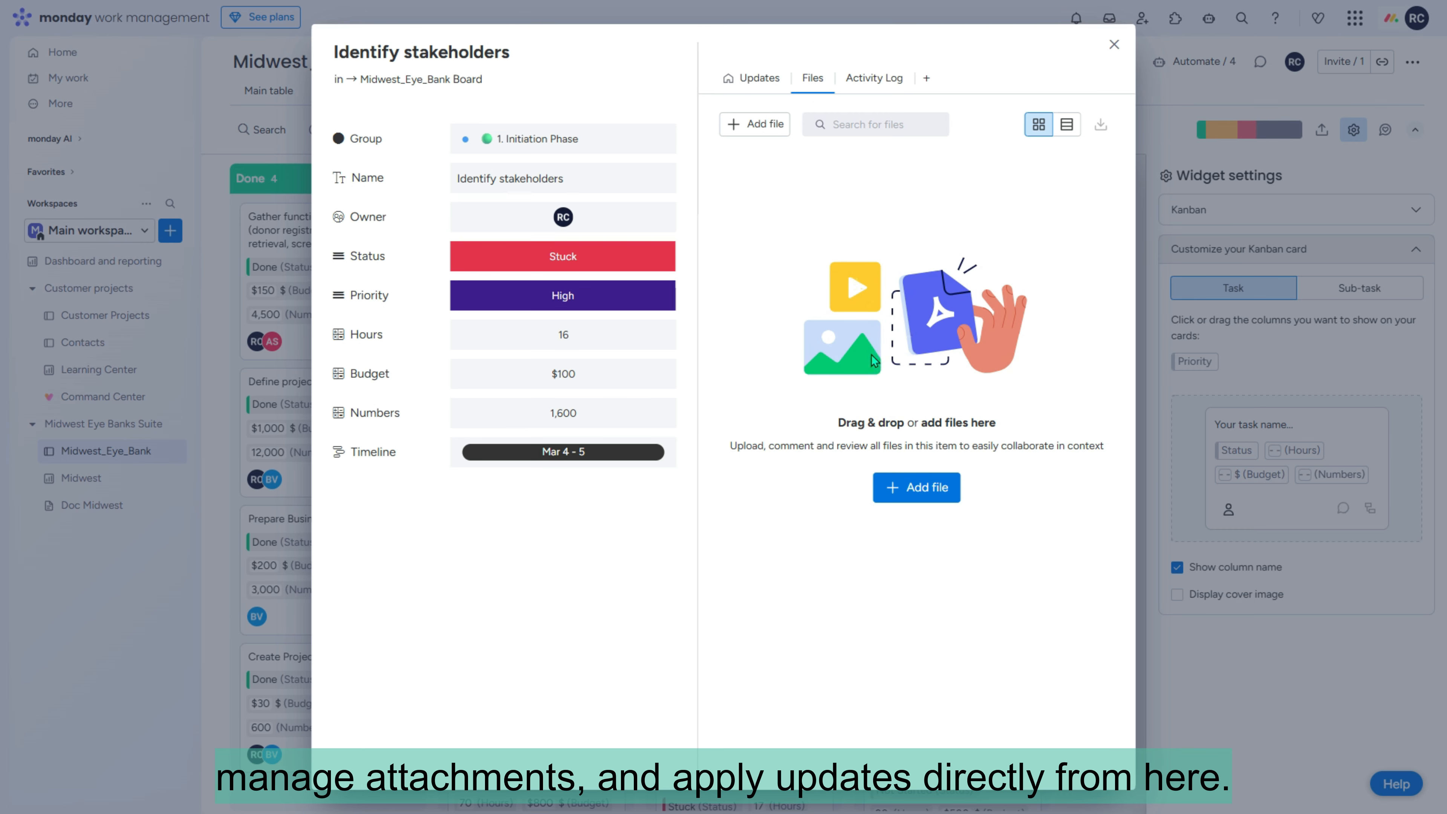
left_click(739, 80)
left_click(567, 422)
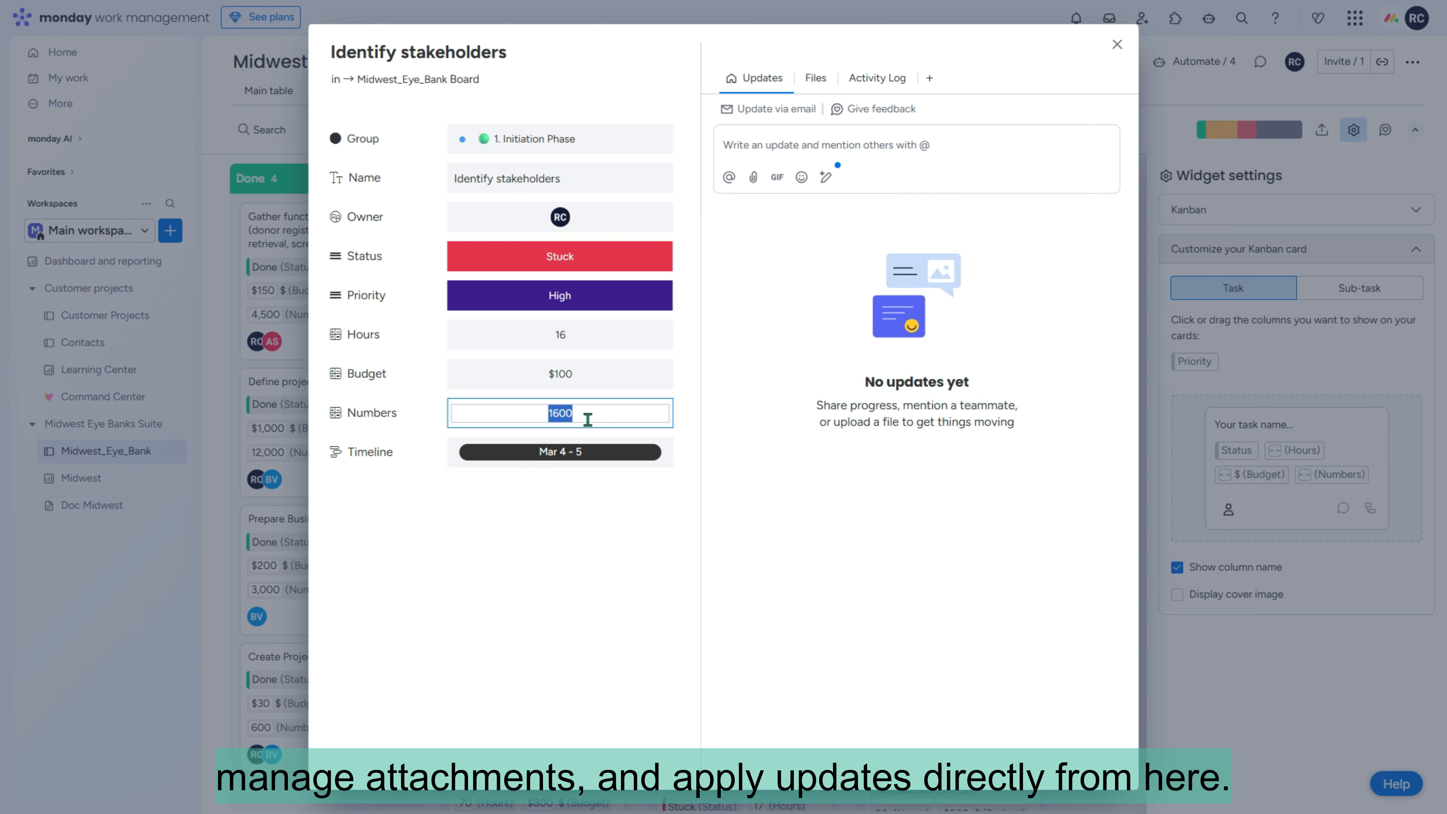
type("290")
key("Escape")
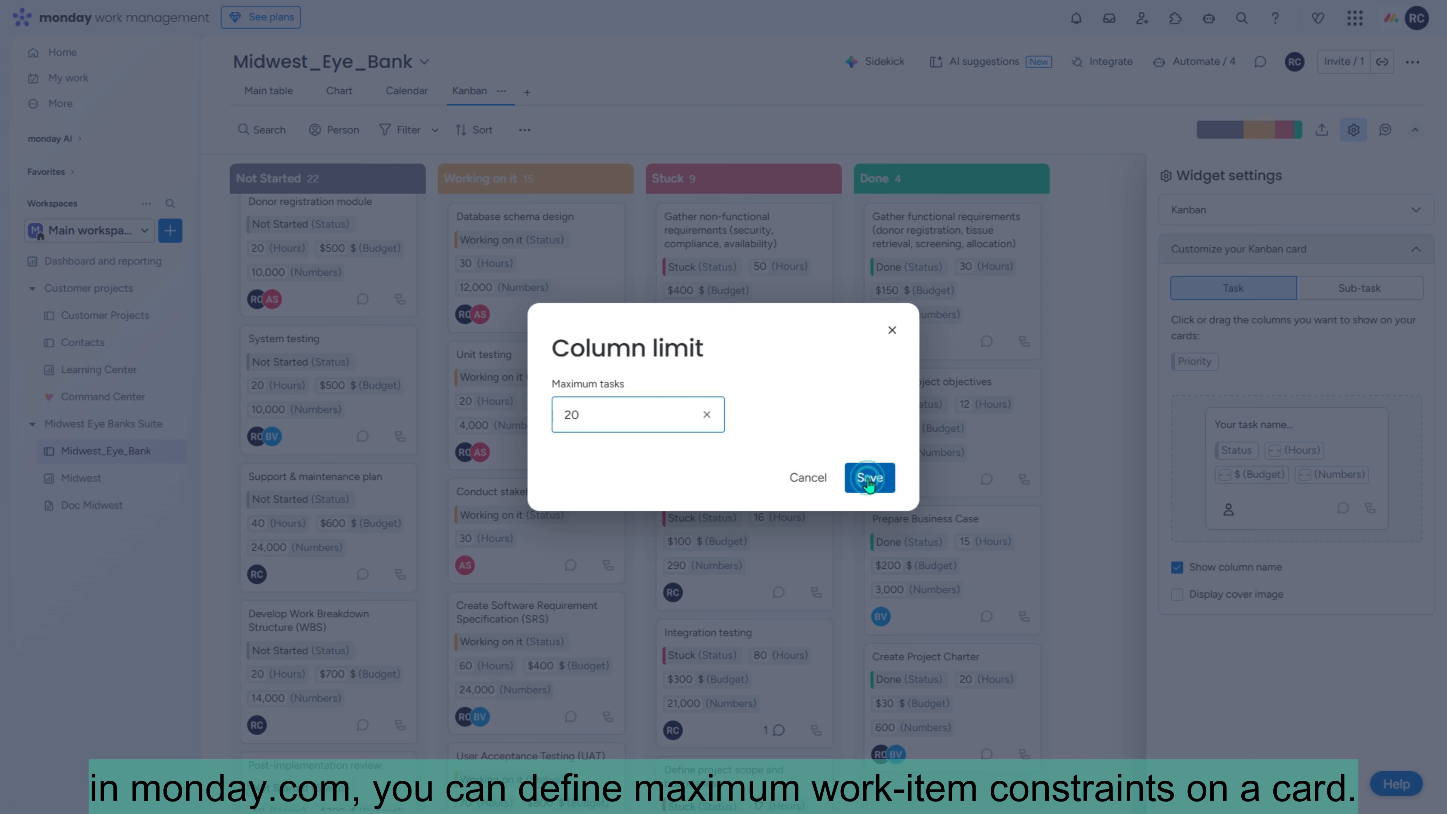
- Limit the Not Started column to 20 tasks and move System testing, Support & maintenance plan and Develop Work Breakdown Structure to Working on it
left_click(869, 475)
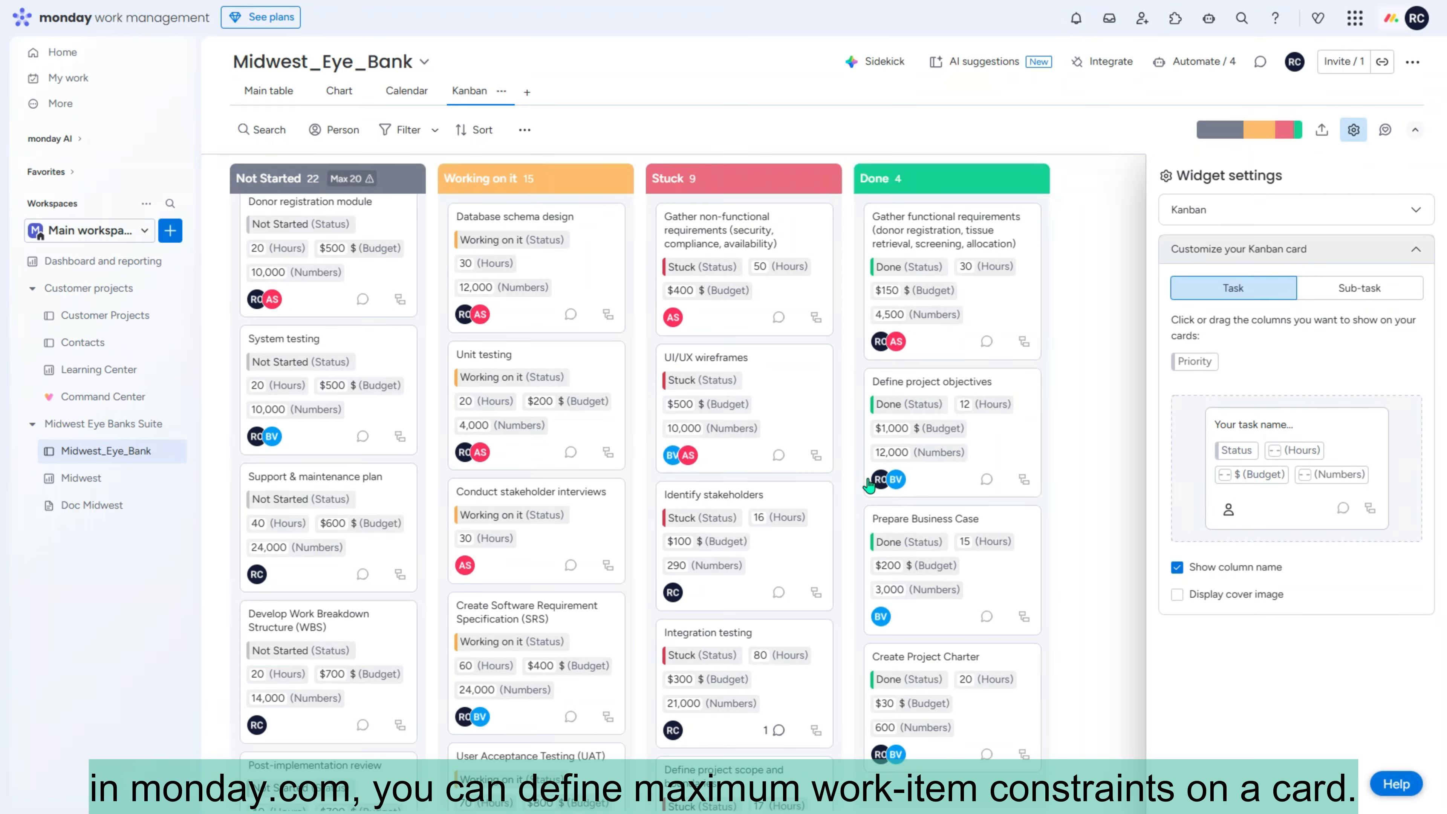
mouse_move(353, 186)
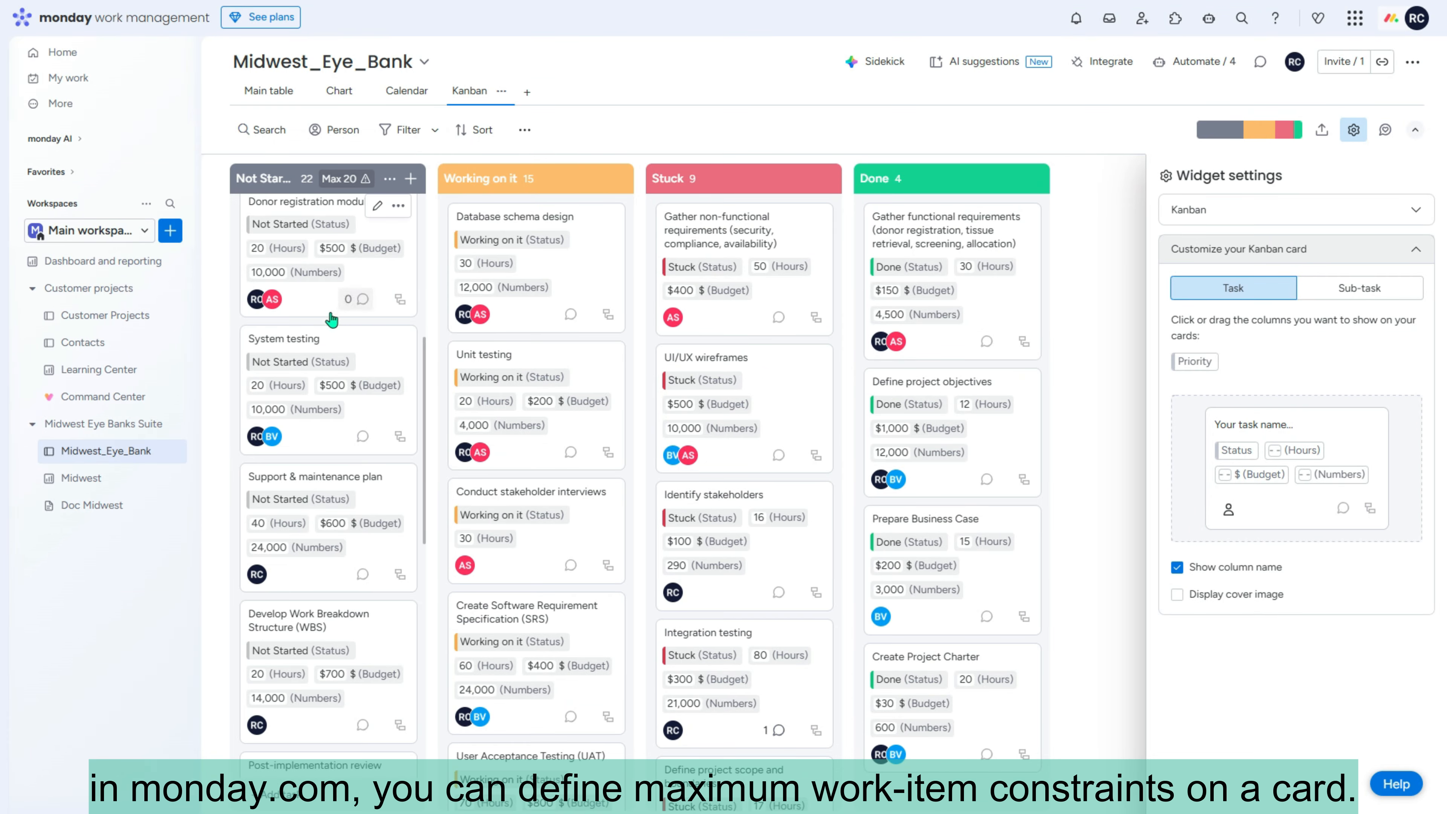
left_click(341, 340)
left_click_drag(341, 340, 501, 365)
left_click_drag(298, 439, 521, 444)
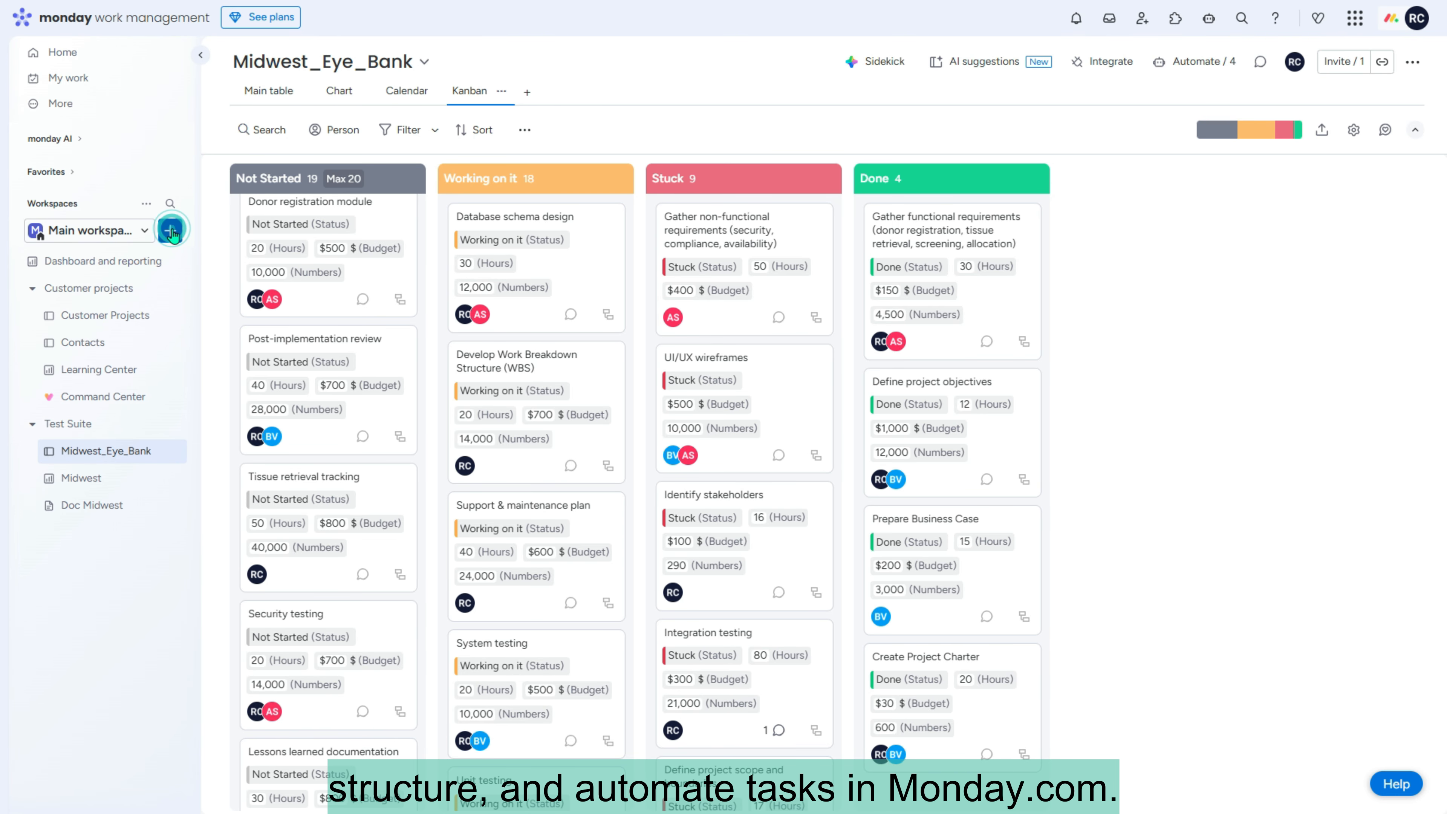
- Create a workspace folder named Midwest Eye bank Suite
left_click(171, 230)
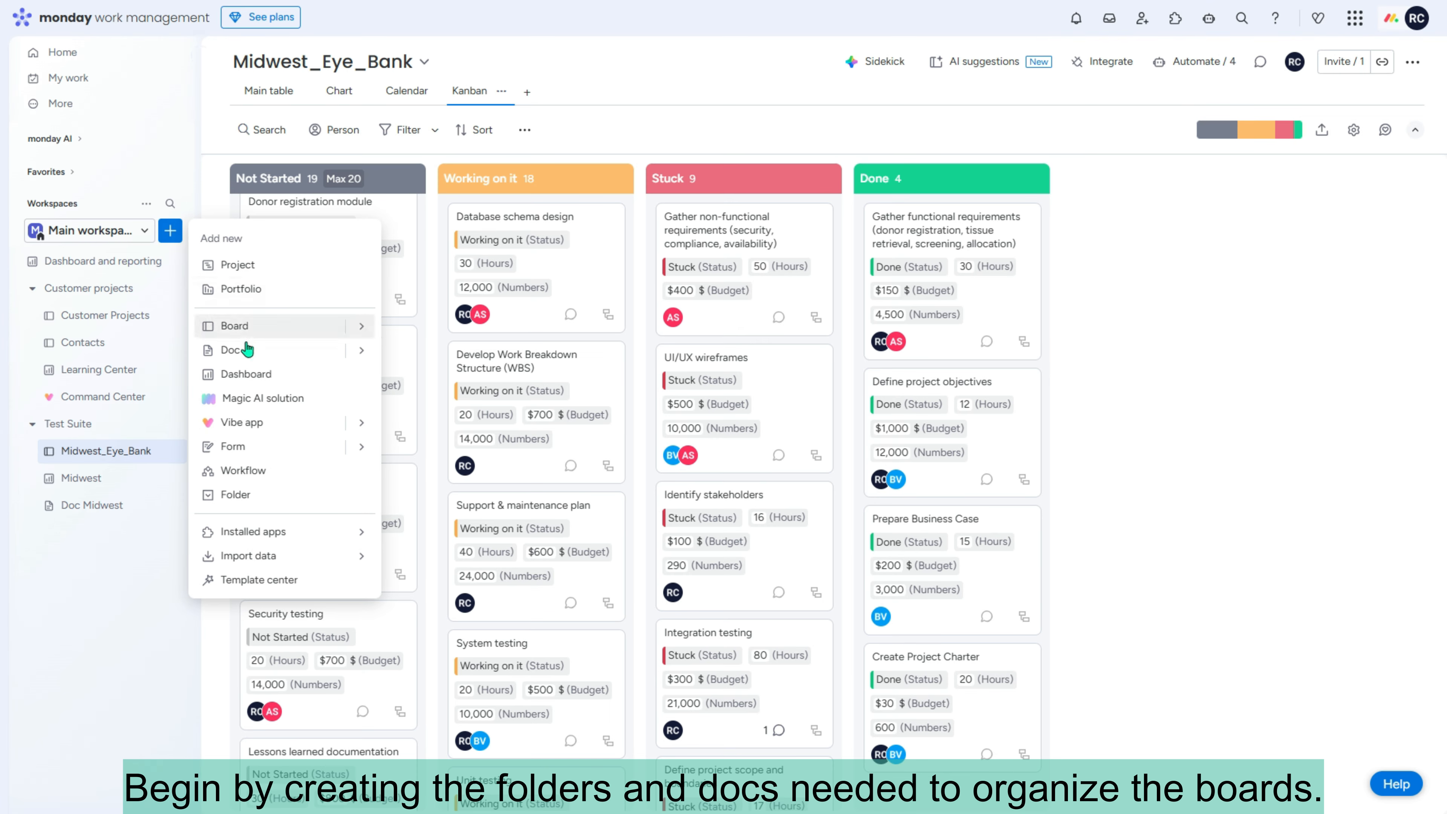
left_click(235, 494)
type("Midwest Eye bank Suite")
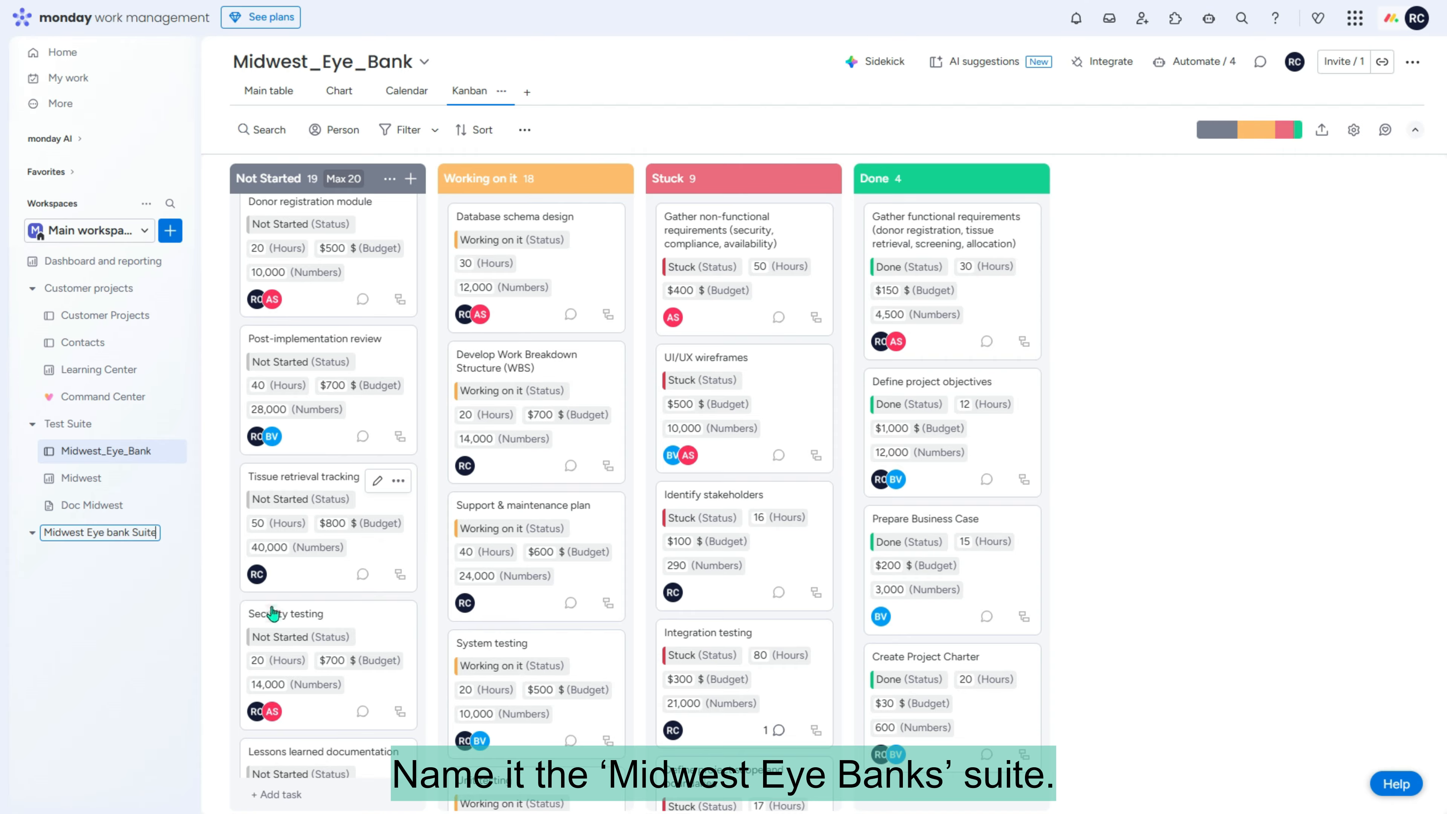
key("Return")
- Move Dashboard and reporting and the Midwest_Eye_Bank board into the Midwest Eye bank Suite folder, collapsing and re-expanding the folder
left_click_drag(98, 273, 130, 526)
left_click_drag(104, 428, 80, 538)
left_click(31, 480)
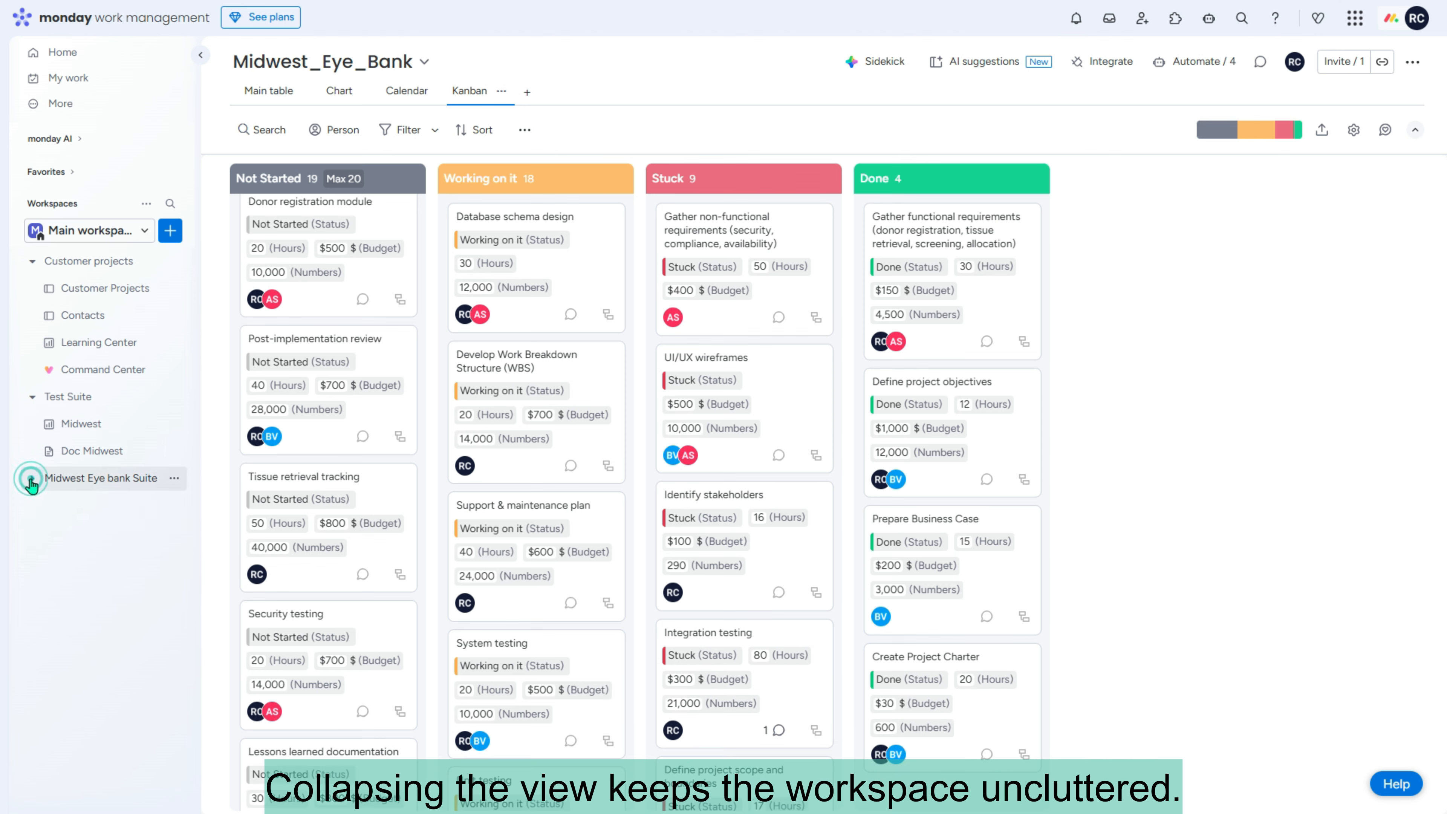
left_click(31, 480)
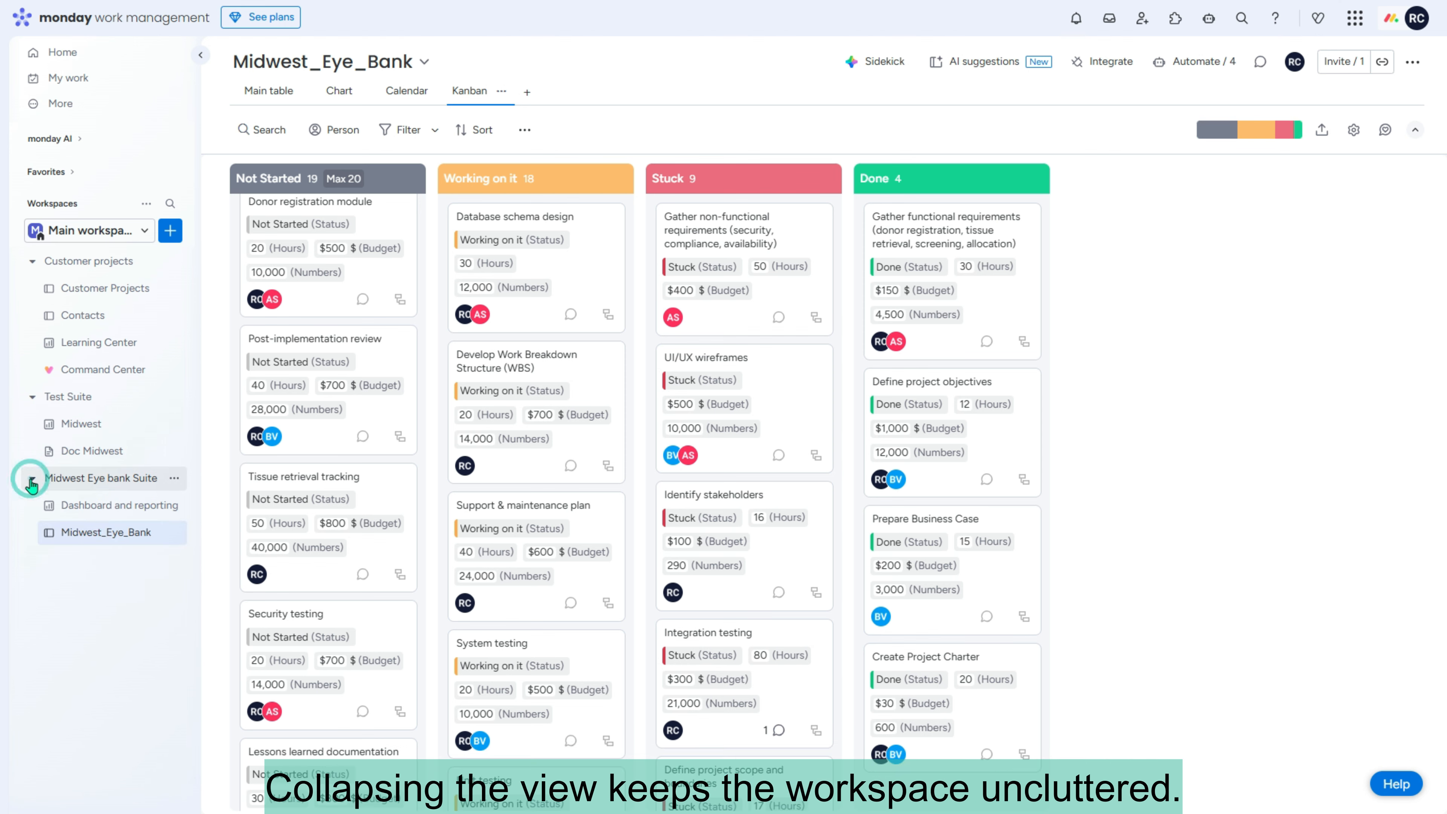
- Create a new doc named Midwest Doc inside the Midwest Eye bank Suite folder with Main privacy
left_click(173, 478)
mouse_move(240, 575)
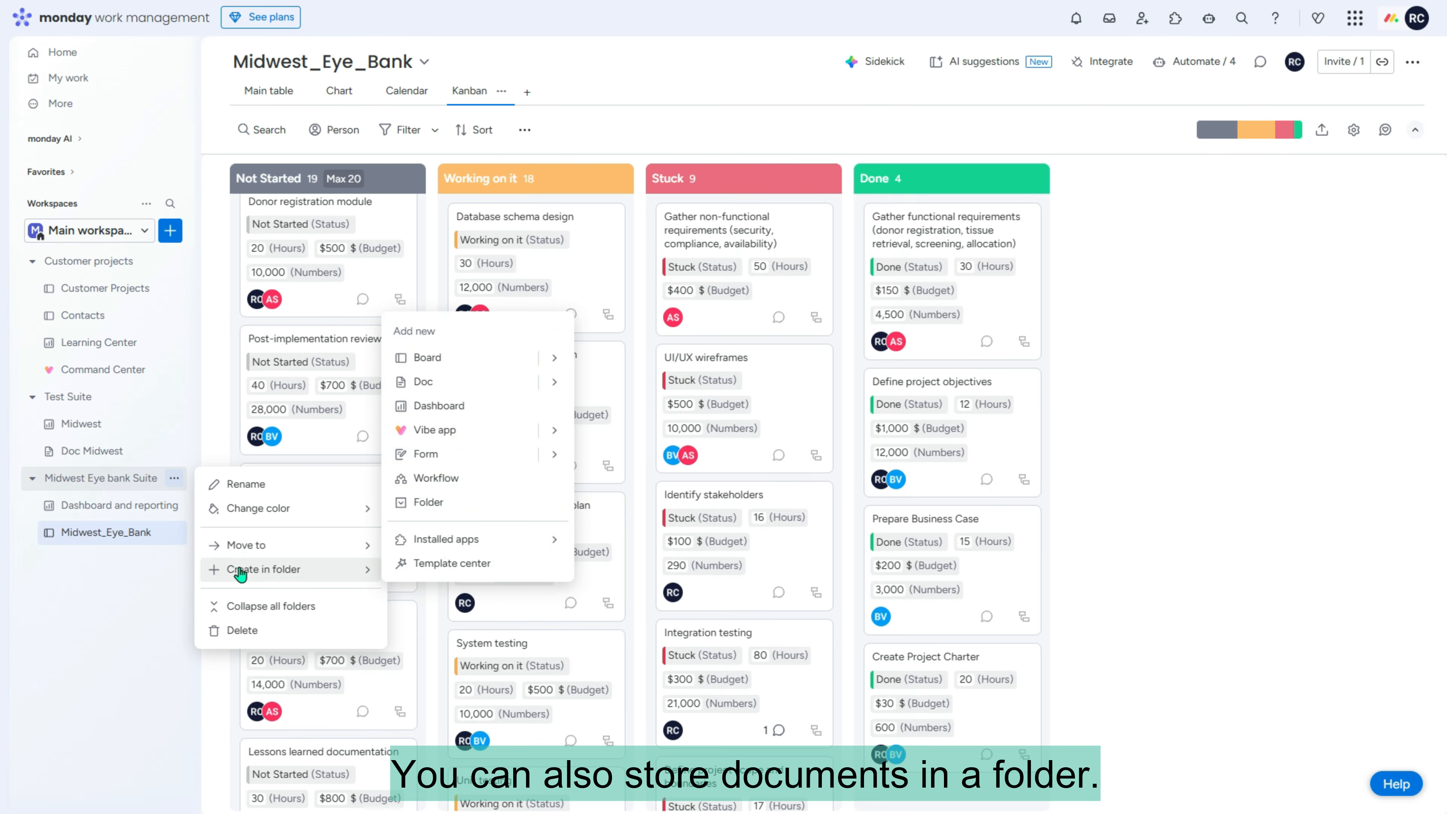
mouse_move(544, 388)
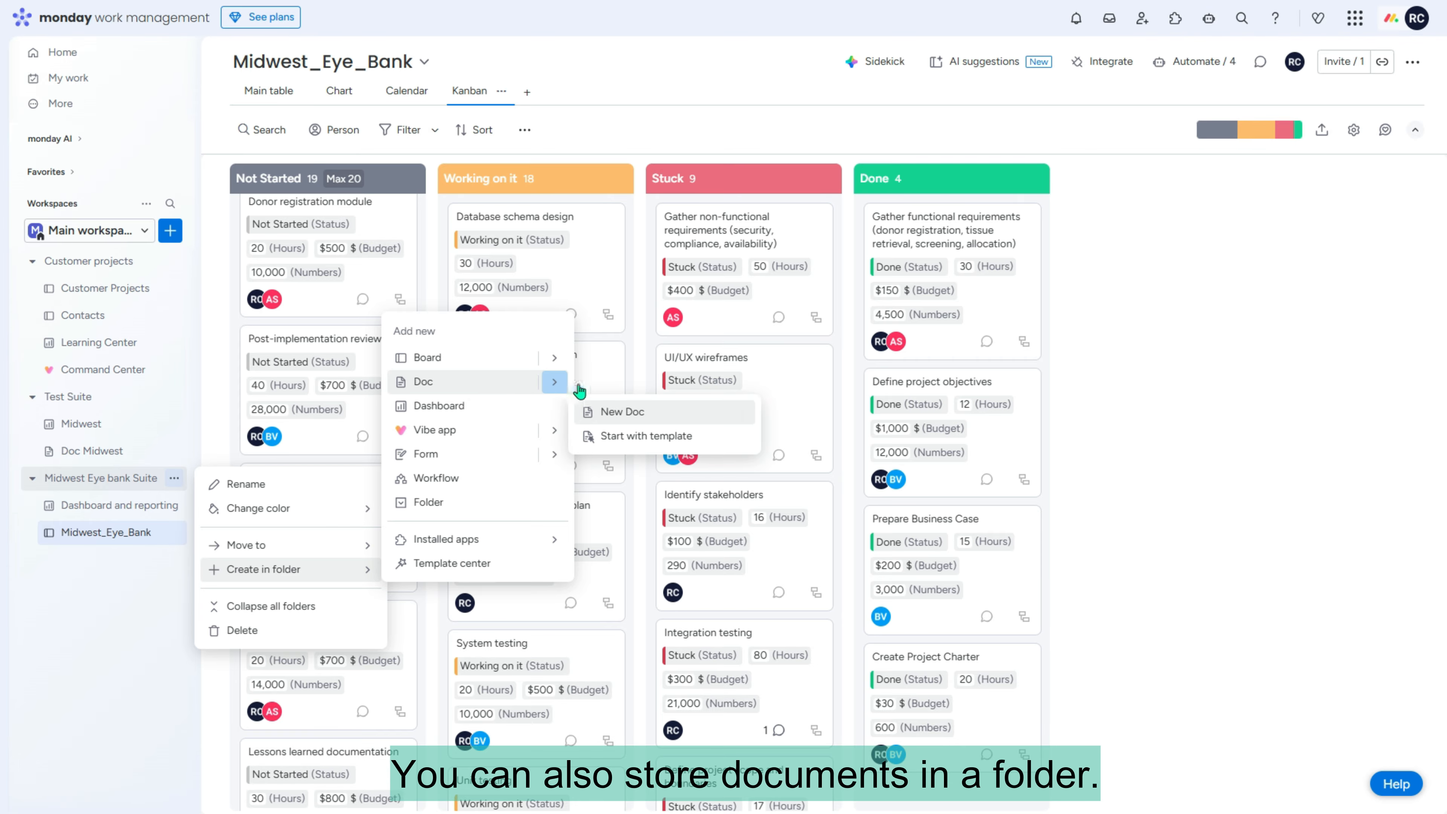
left_click(627, 412)
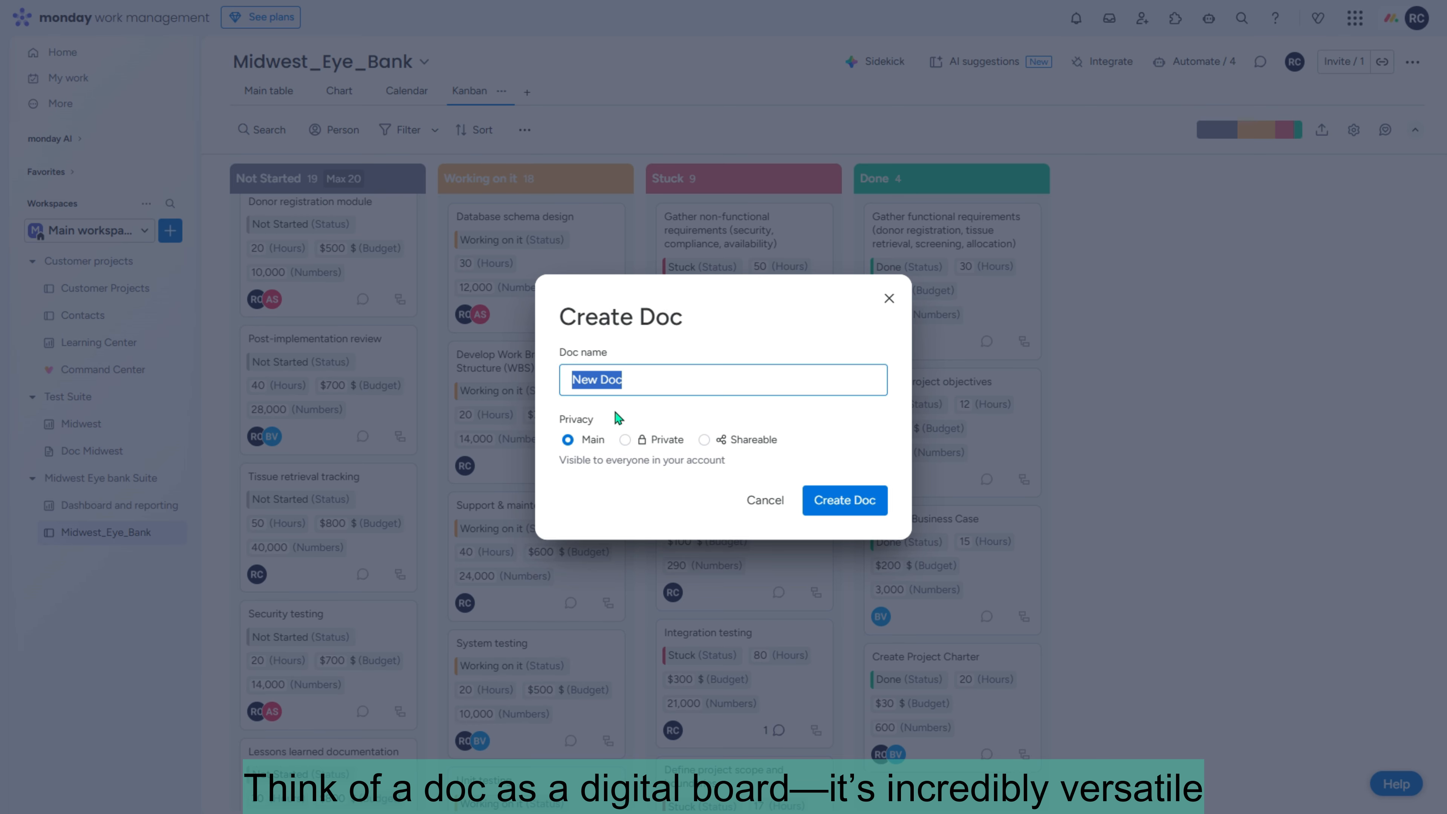
type("Midwes")
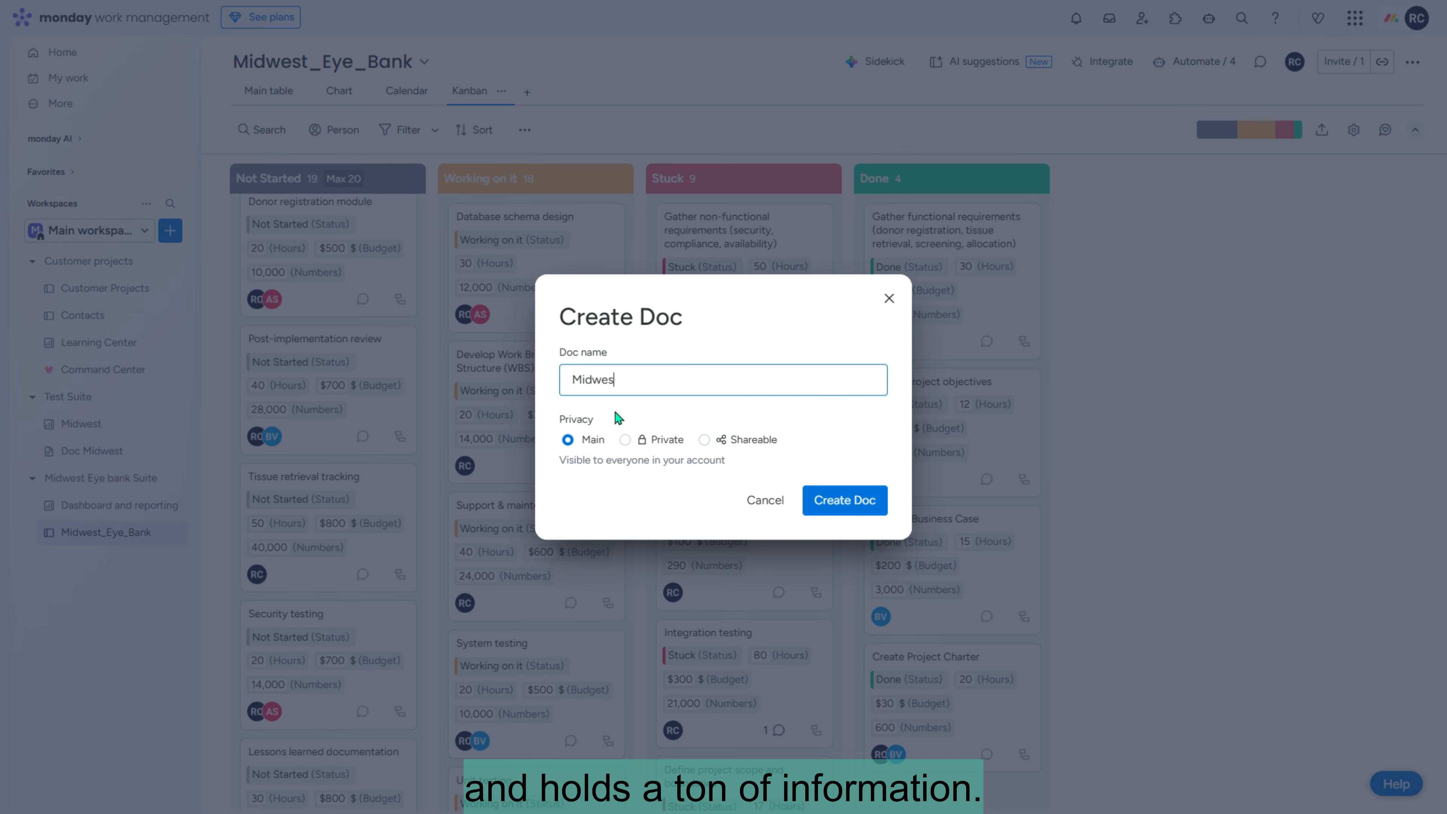
type("t Doc")
left_click(846, 502)
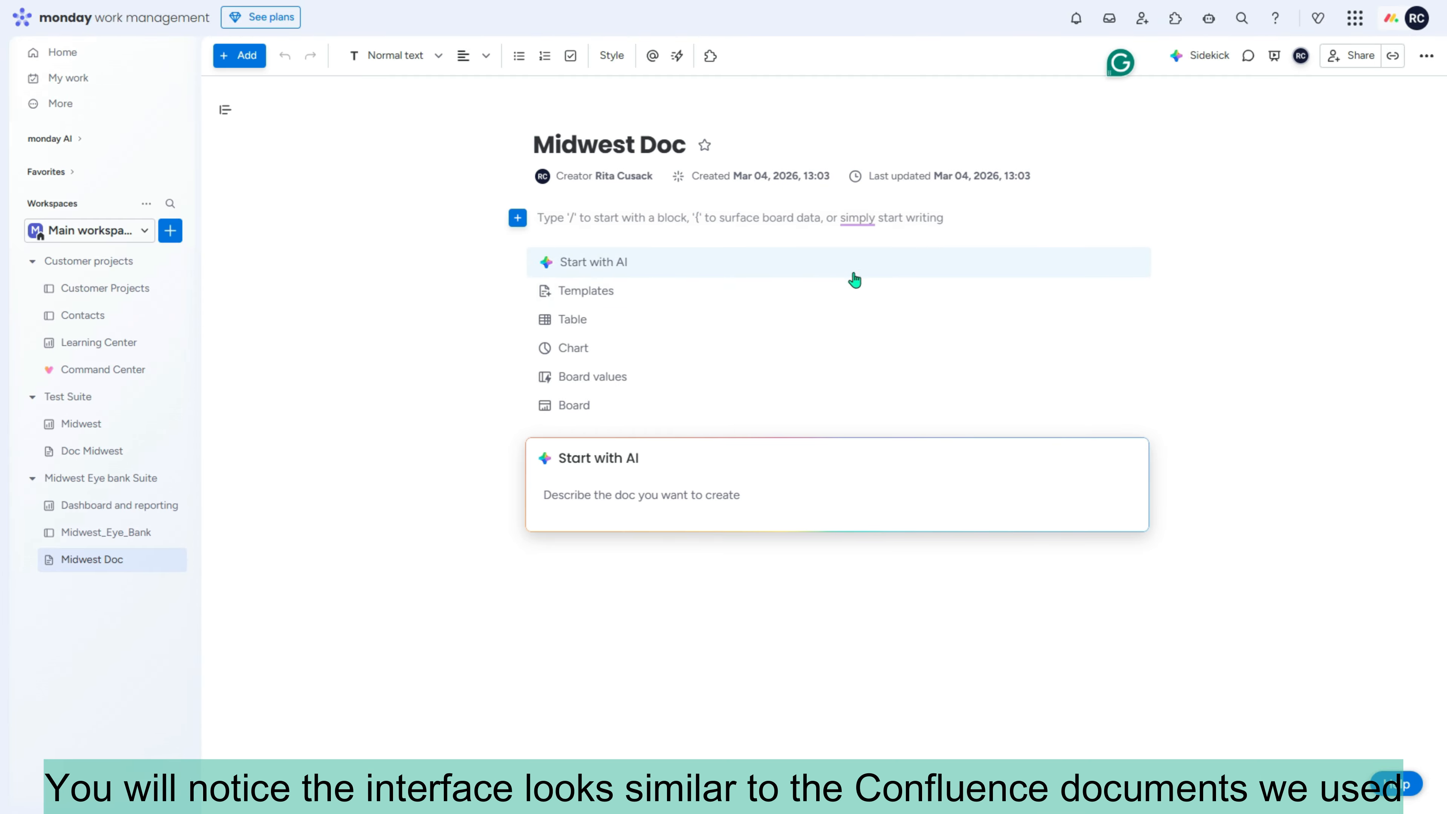
- Add Midwest Doc to the favorites
left_click(1048, 278)
left_click(1129, 269)
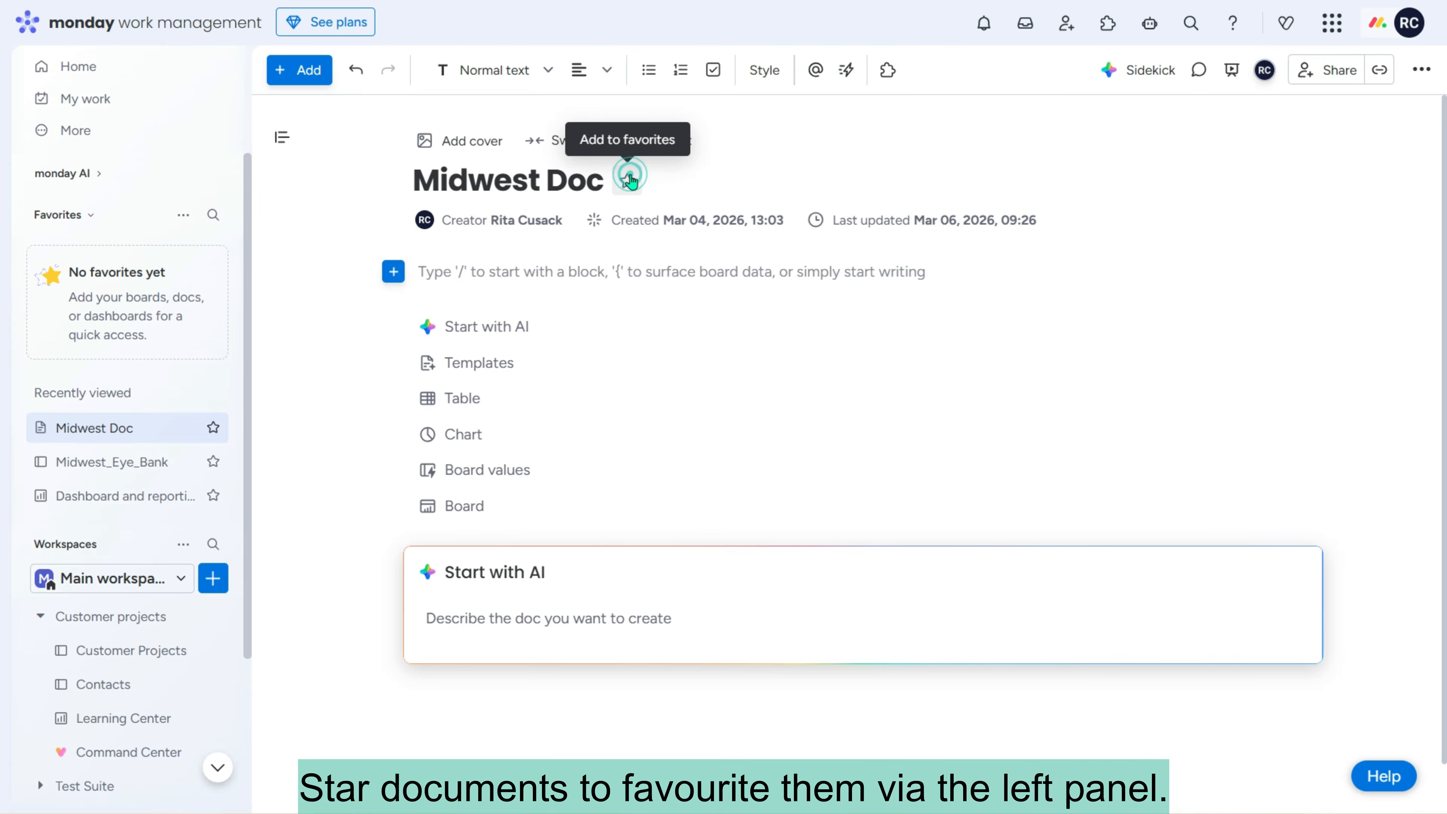
left_click(629, 181)
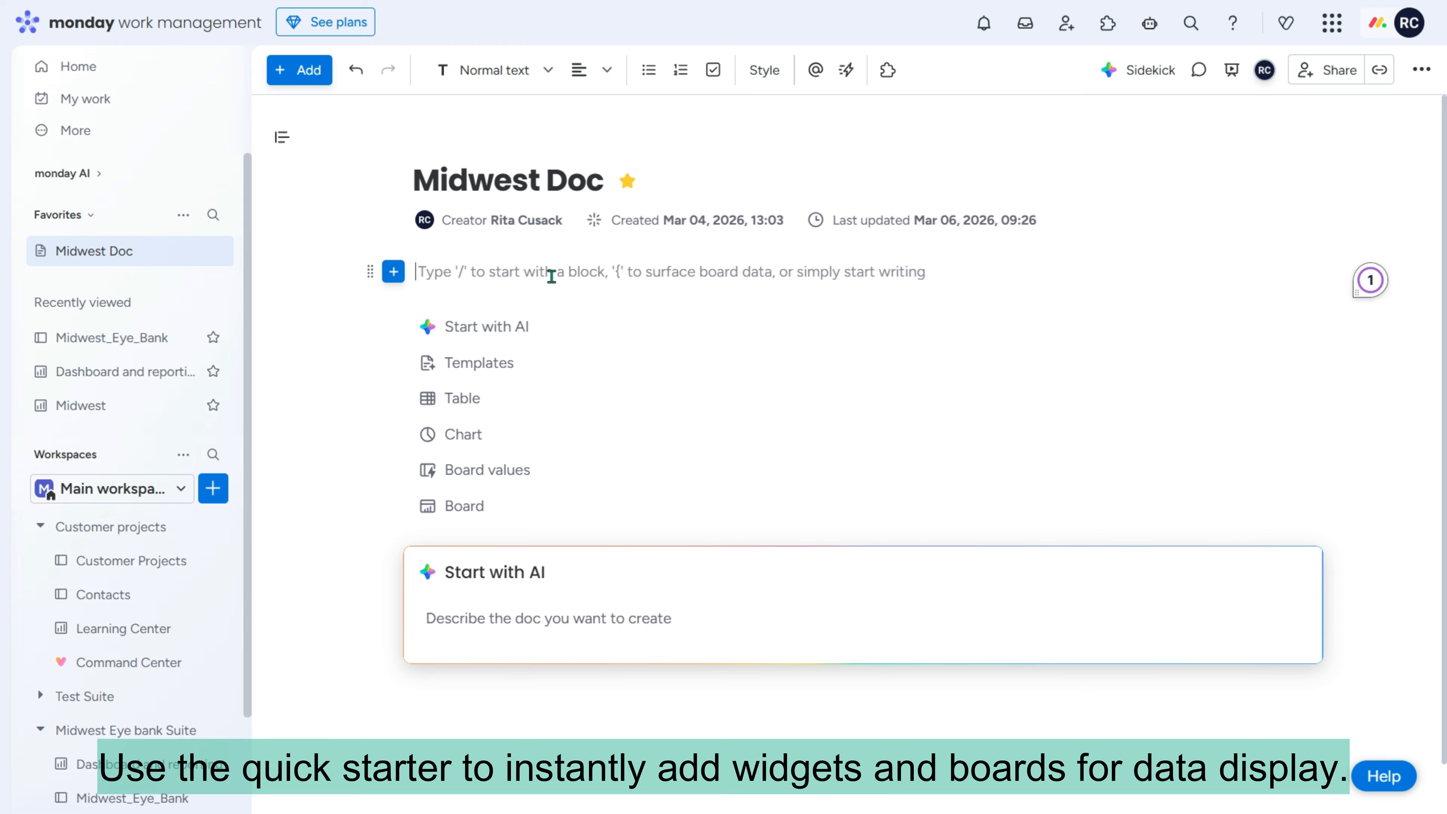
- Insert a chart into Midwest Doc using data from the Midwest_Eye_Bank board
left_click(480, 436)
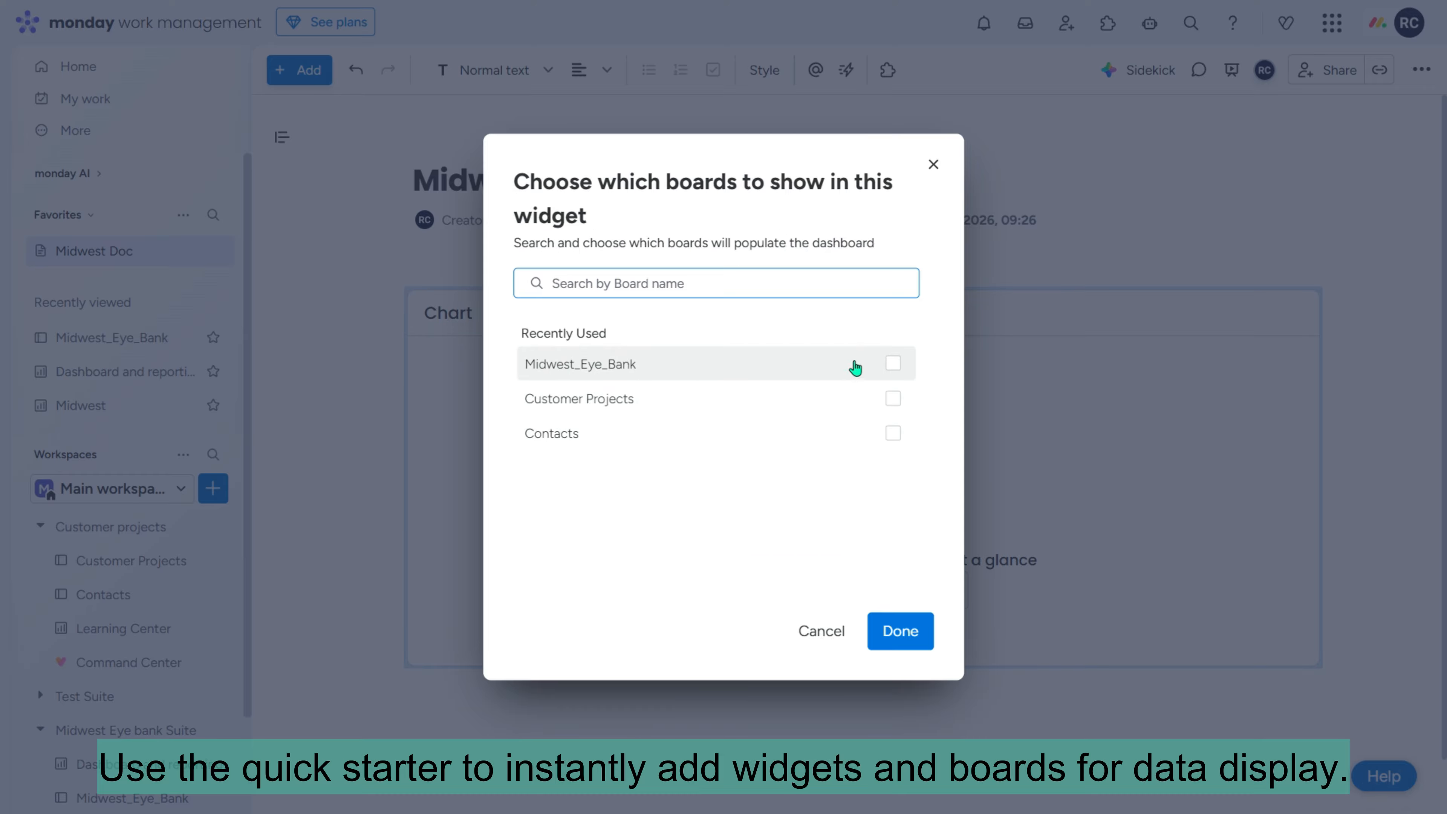
left_click(892, 363)
left_click(901, 631)
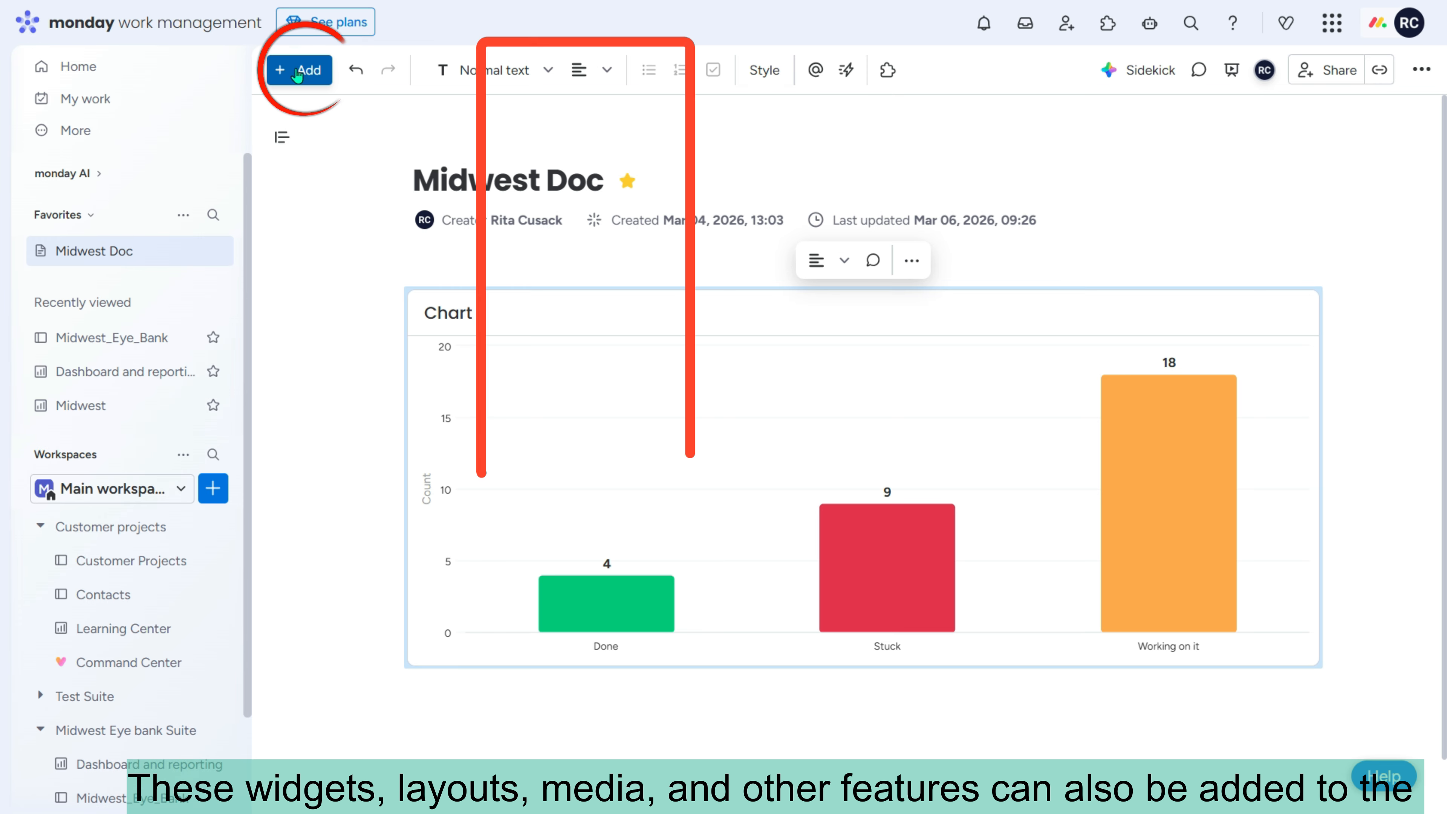
- Insert a Numbers widget into Midwest Doc using data from the Midwest_Eye_Bank board
left_click(298, 75)
left_click(649, 153)
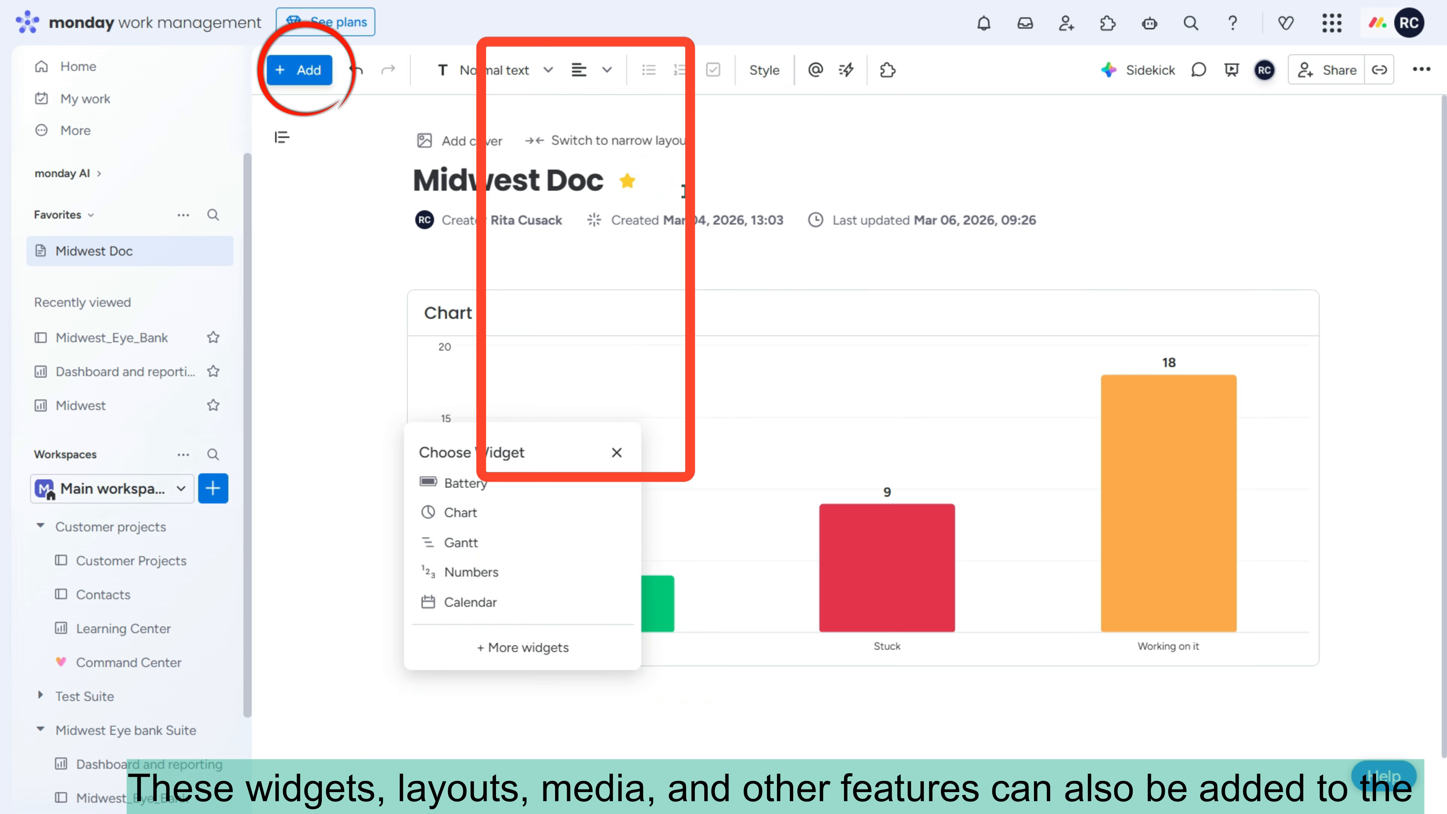
left_click(511, 570)
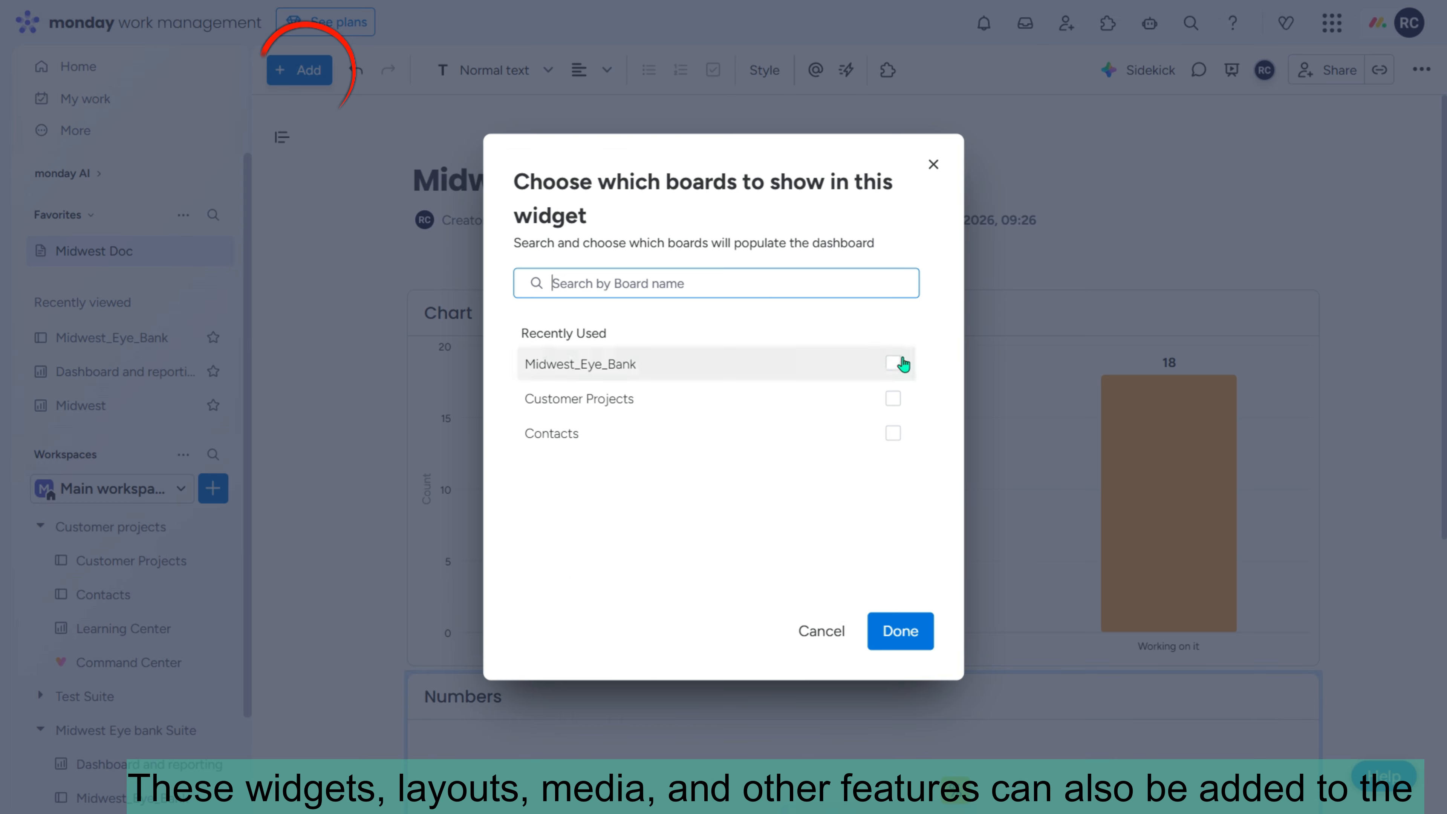
left_click(892, 364)
left_click(900, 631)
- Insert a Calendar widget below the Numbers widget, using data from the Midwest_Eye_Bank board
scroll(390, 624, "down", 5)
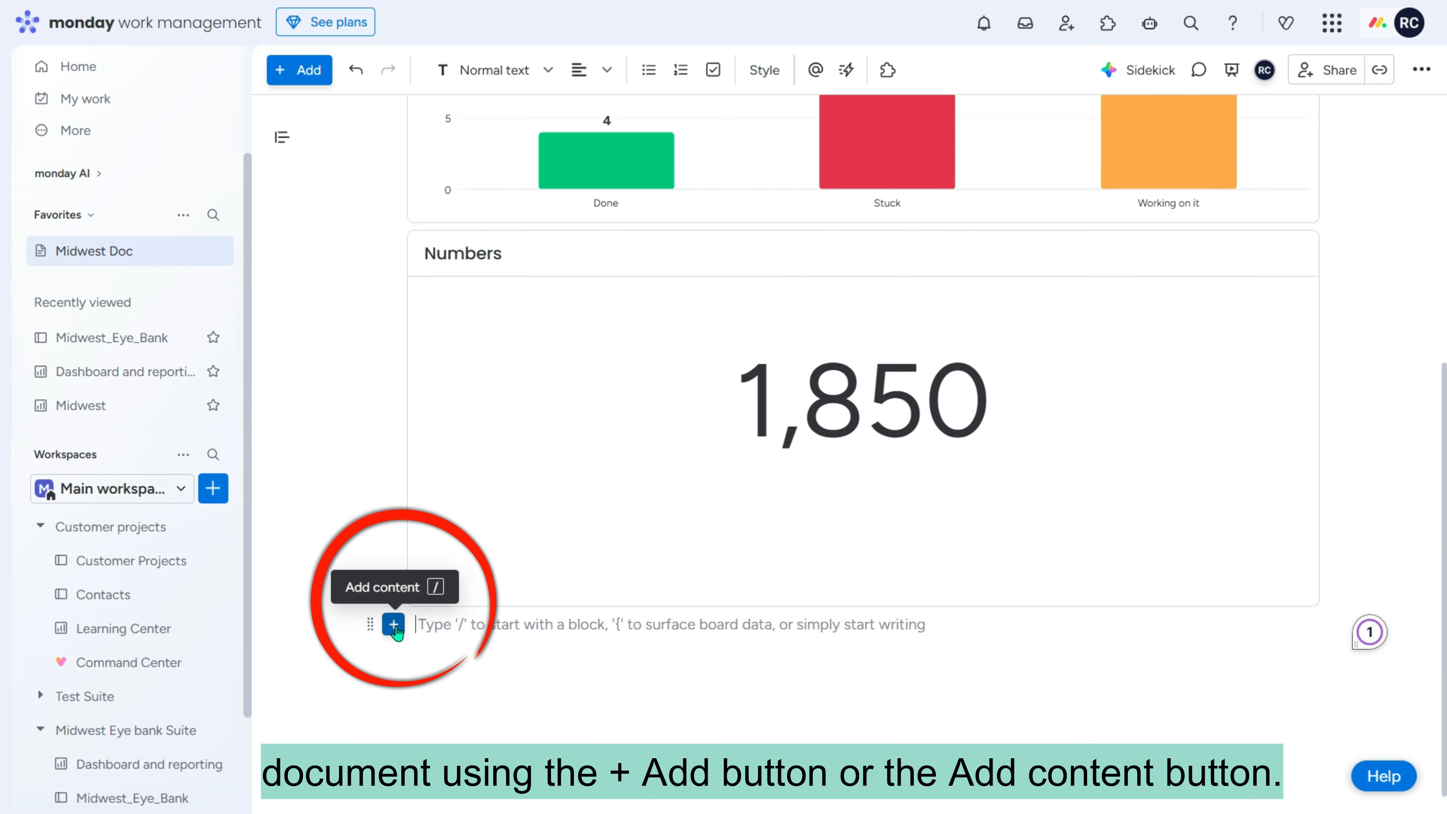
left_click(393, 625)
left_click(529, 592)
left_click(1071, 297)
left_click(1088, 408)
left_click(1089, 447)
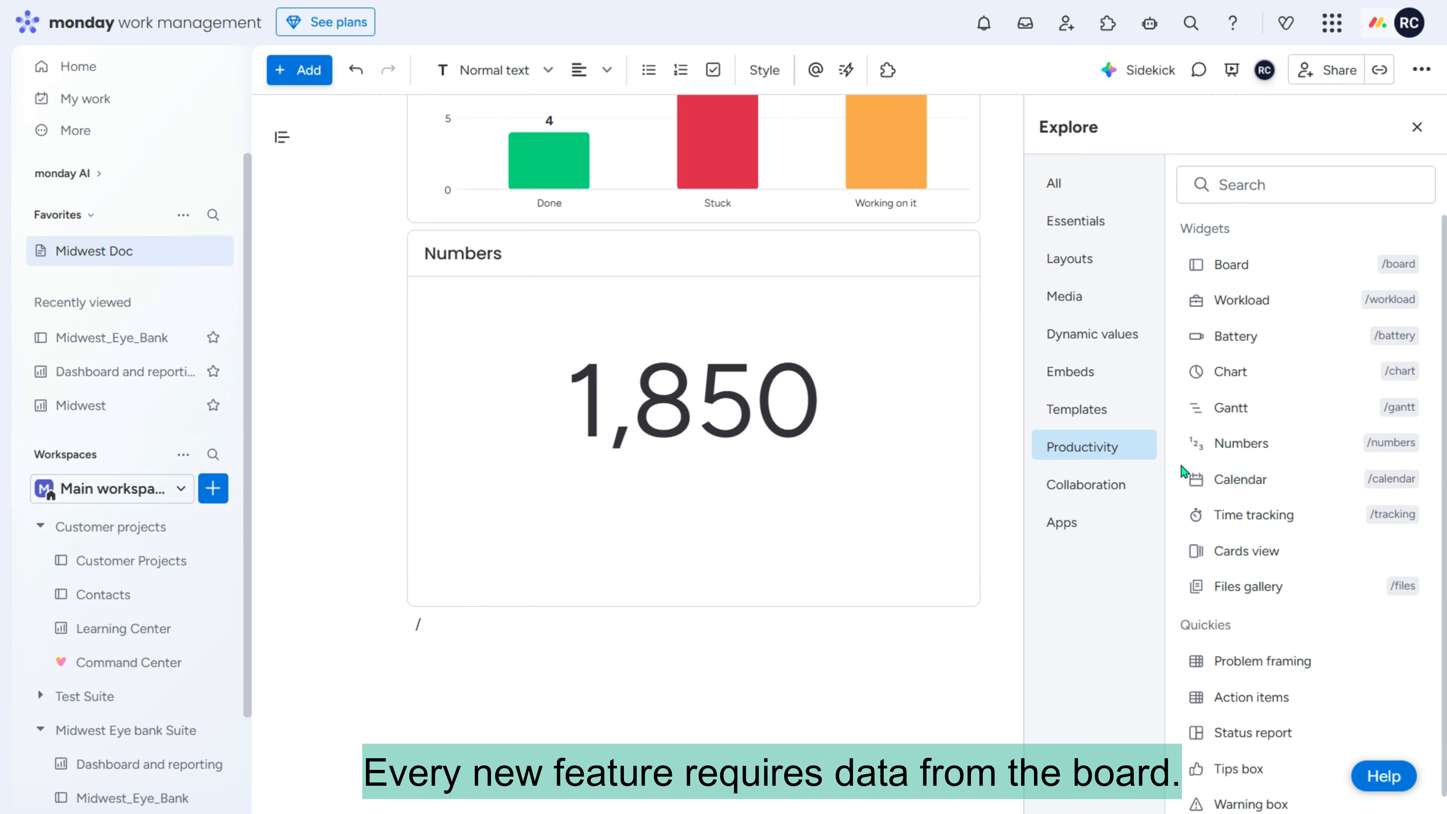
left_click(1291, 487)
left_click(891, 365)
left_click(898, 630)
- Insert the Midwest_Eye_Bank board as a table below the Calendar widget
scroll(460, 666, "down", 5)
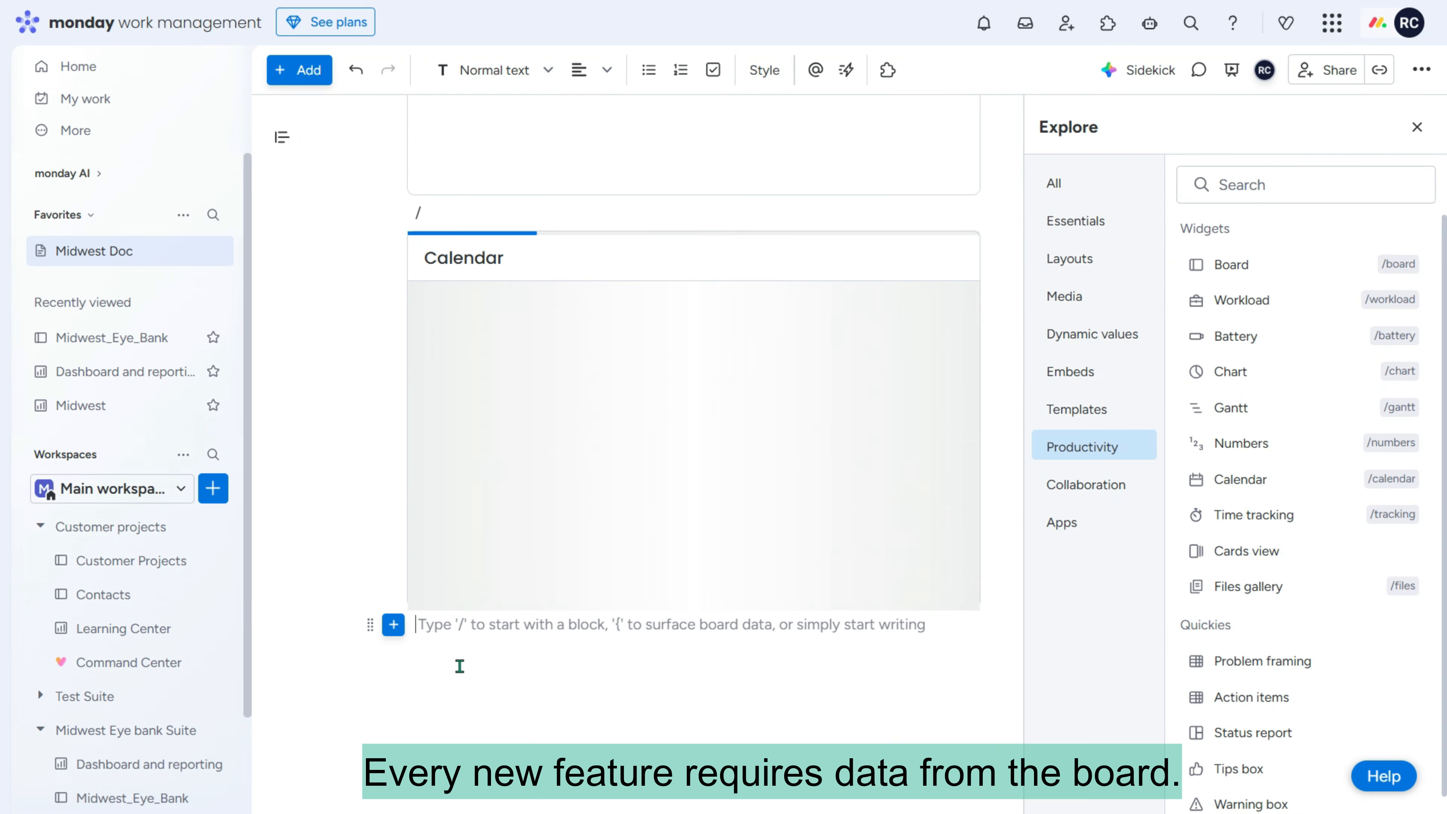
type("/b")
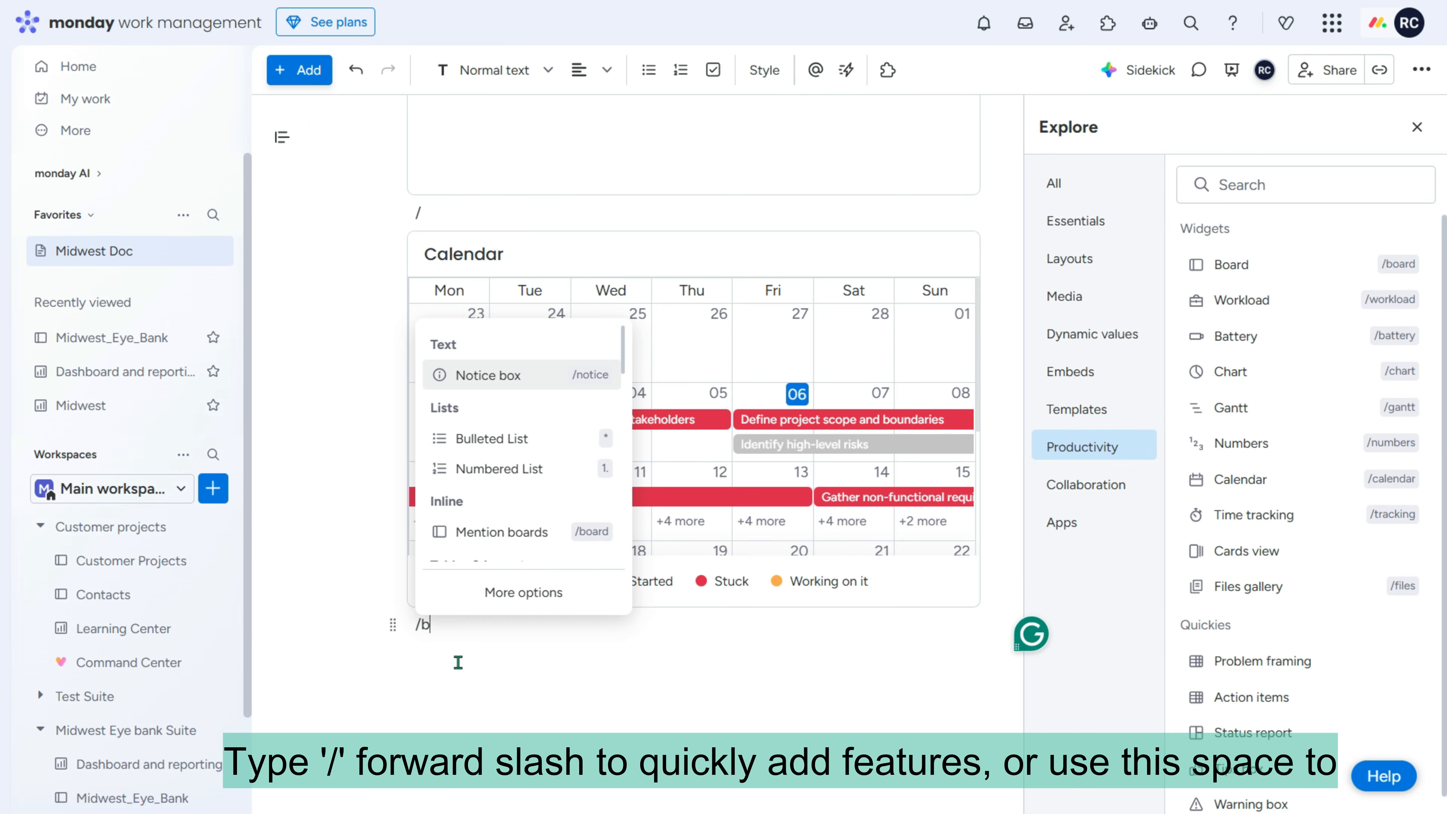
type("oar")
left_click(484, 482)
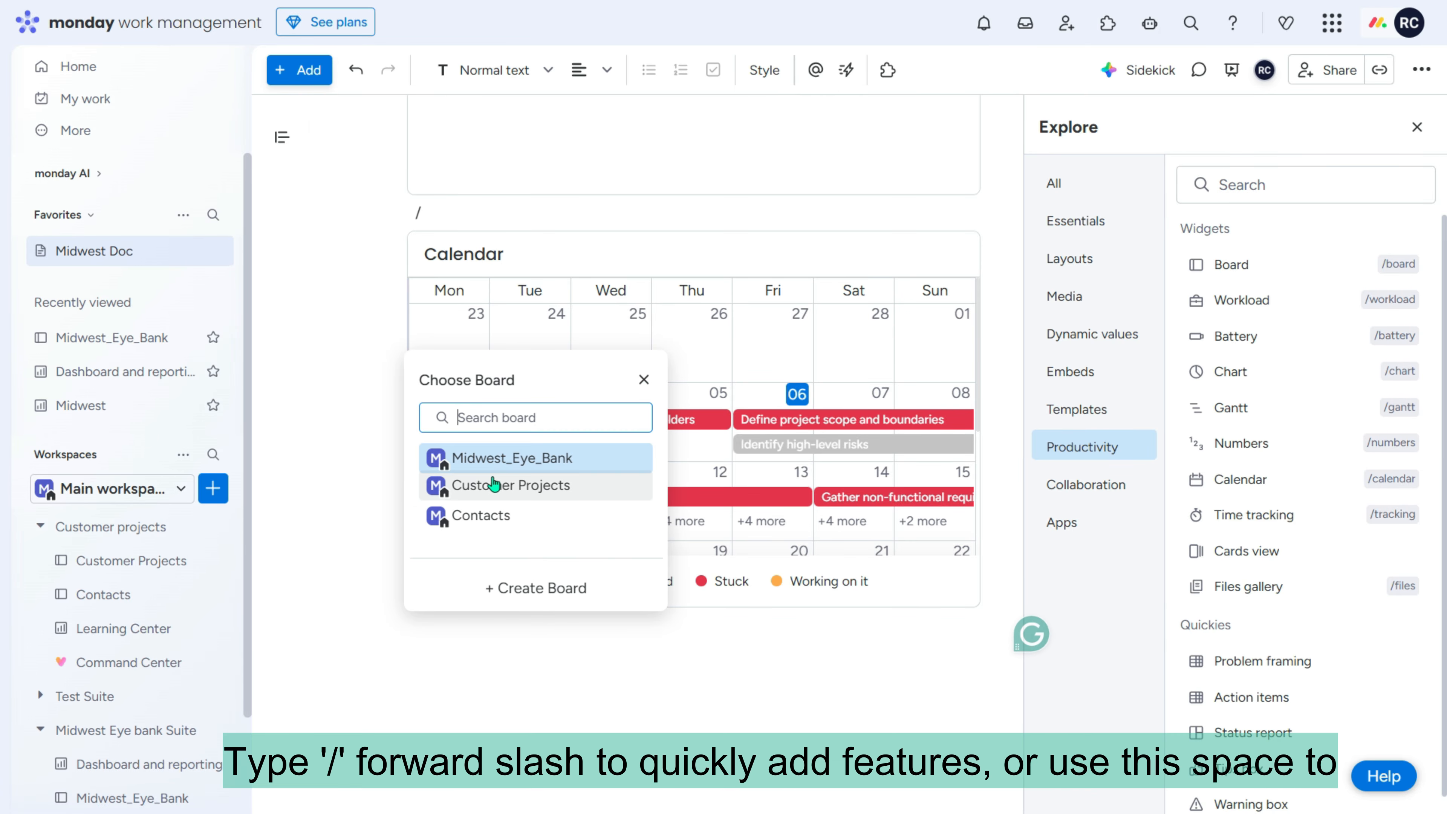
left_click(574, 456)
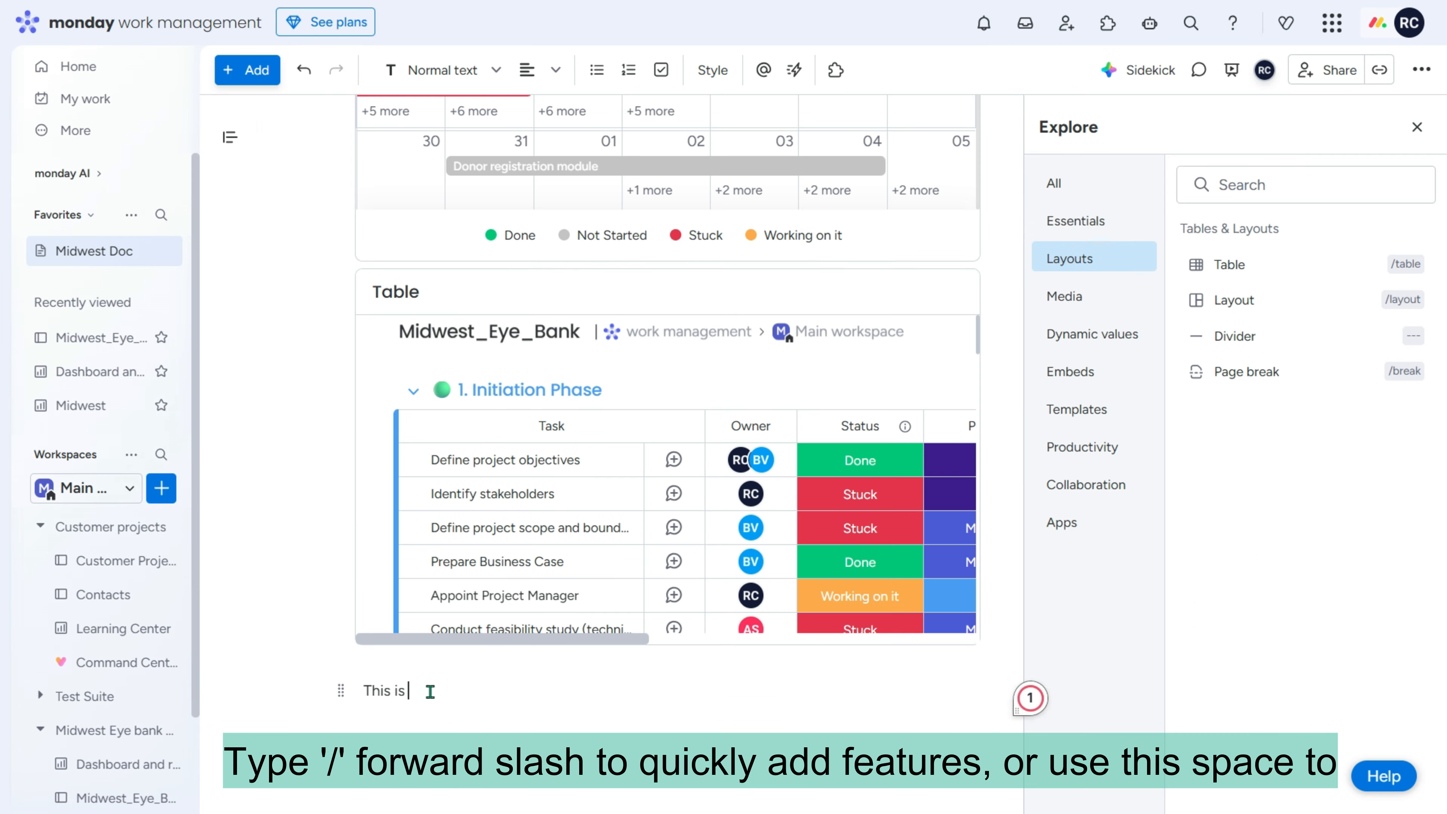
- Write the line "This is a project planning document." below the board table and start a new line
key("BackSpace")
key("BackSpace")
key("BackSpace")
key("BackSpace")
key("BackSpace")
key("BackSpace")
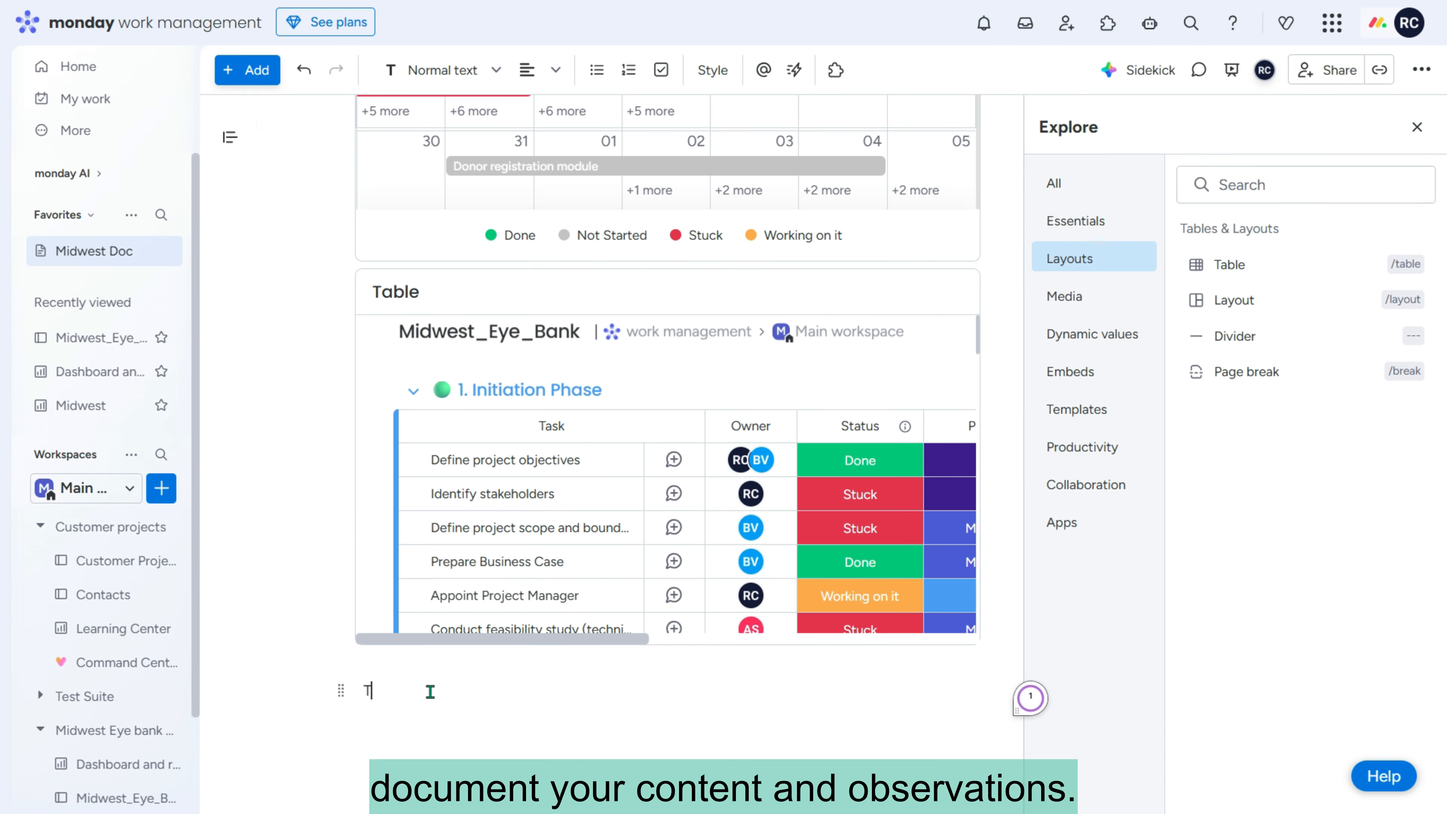
type("his is a project plann")
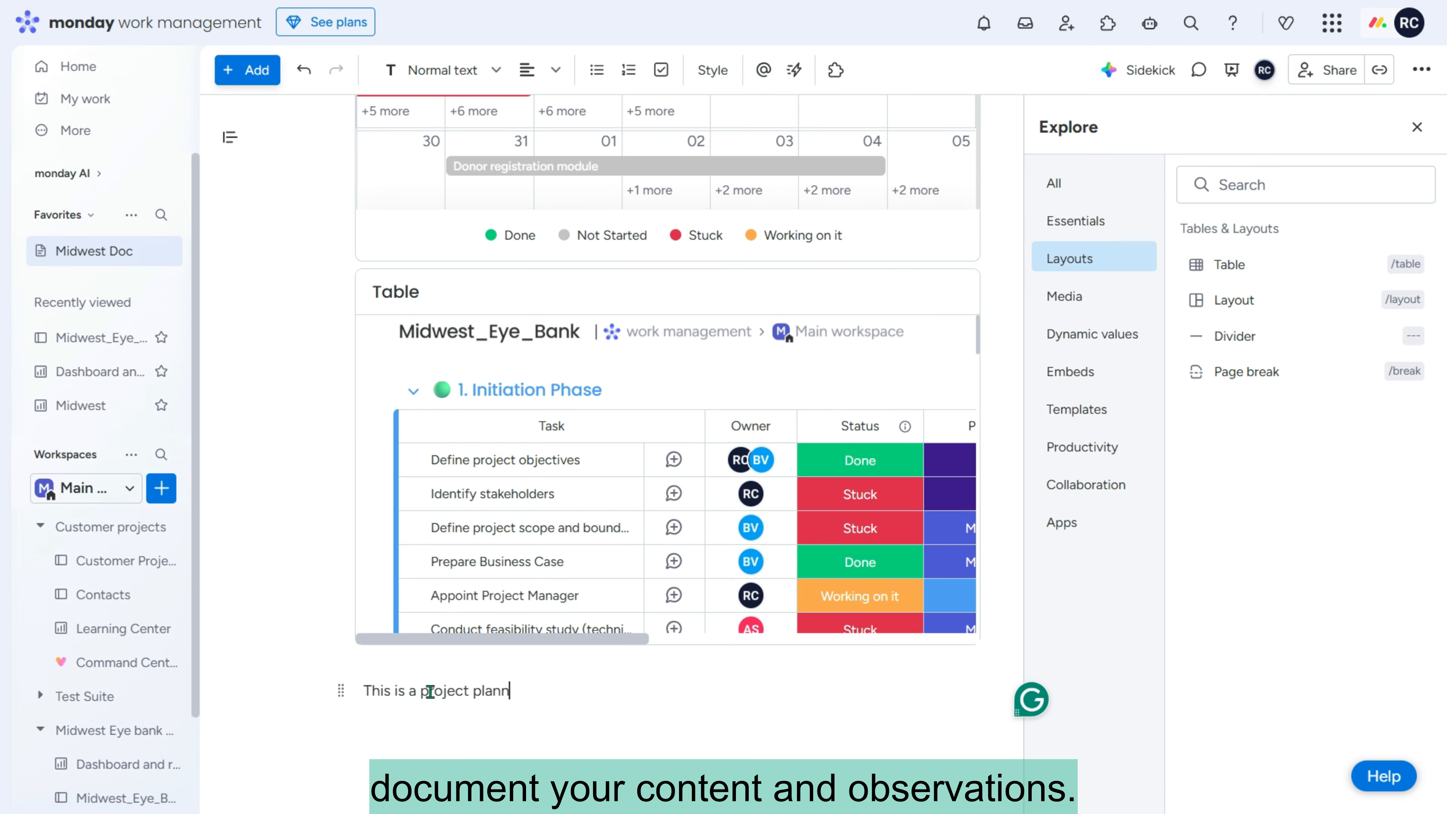
type("ing document.")
key("Return")
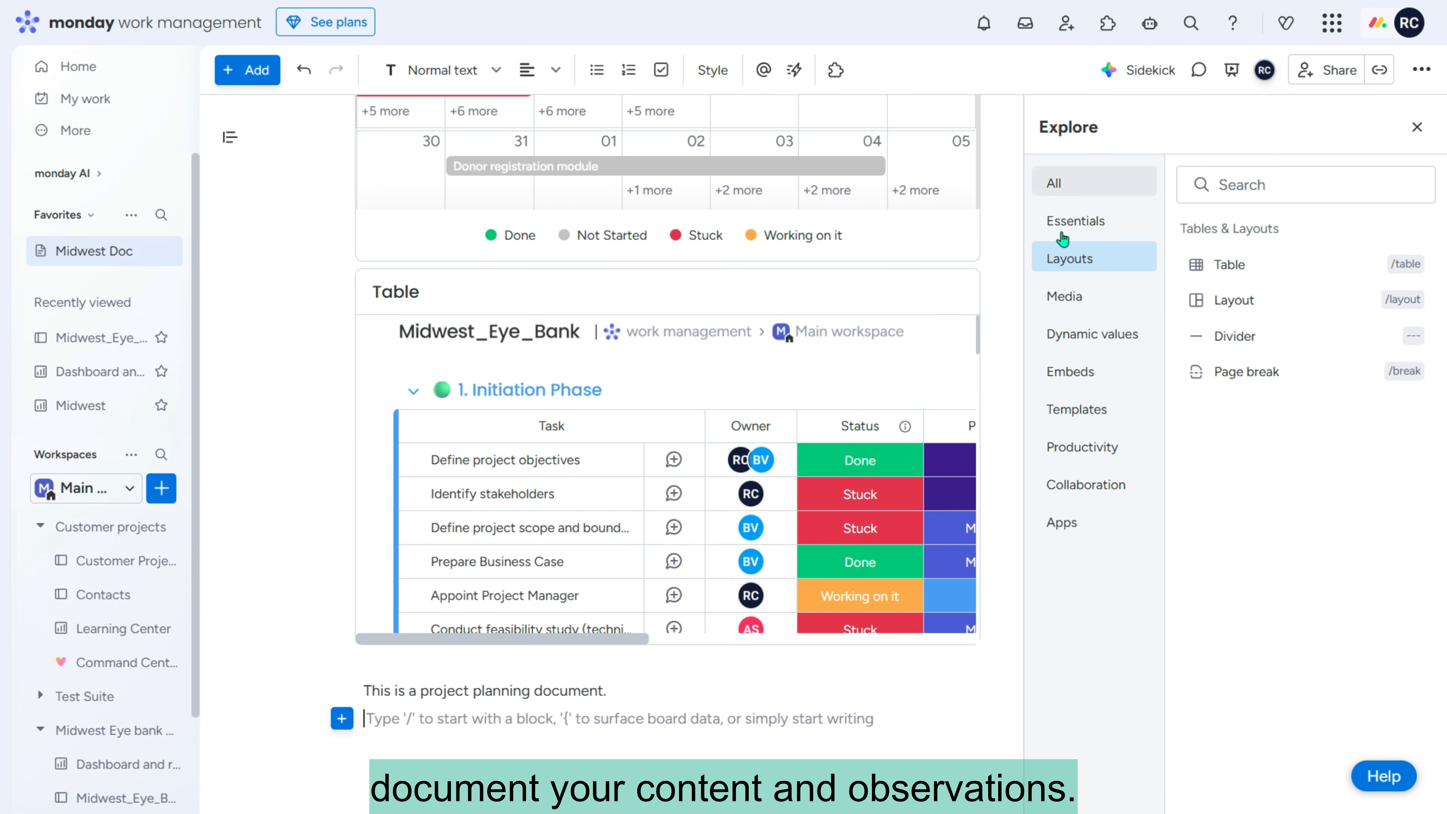
left_click(1083, 409)
left_click(1091, 376)
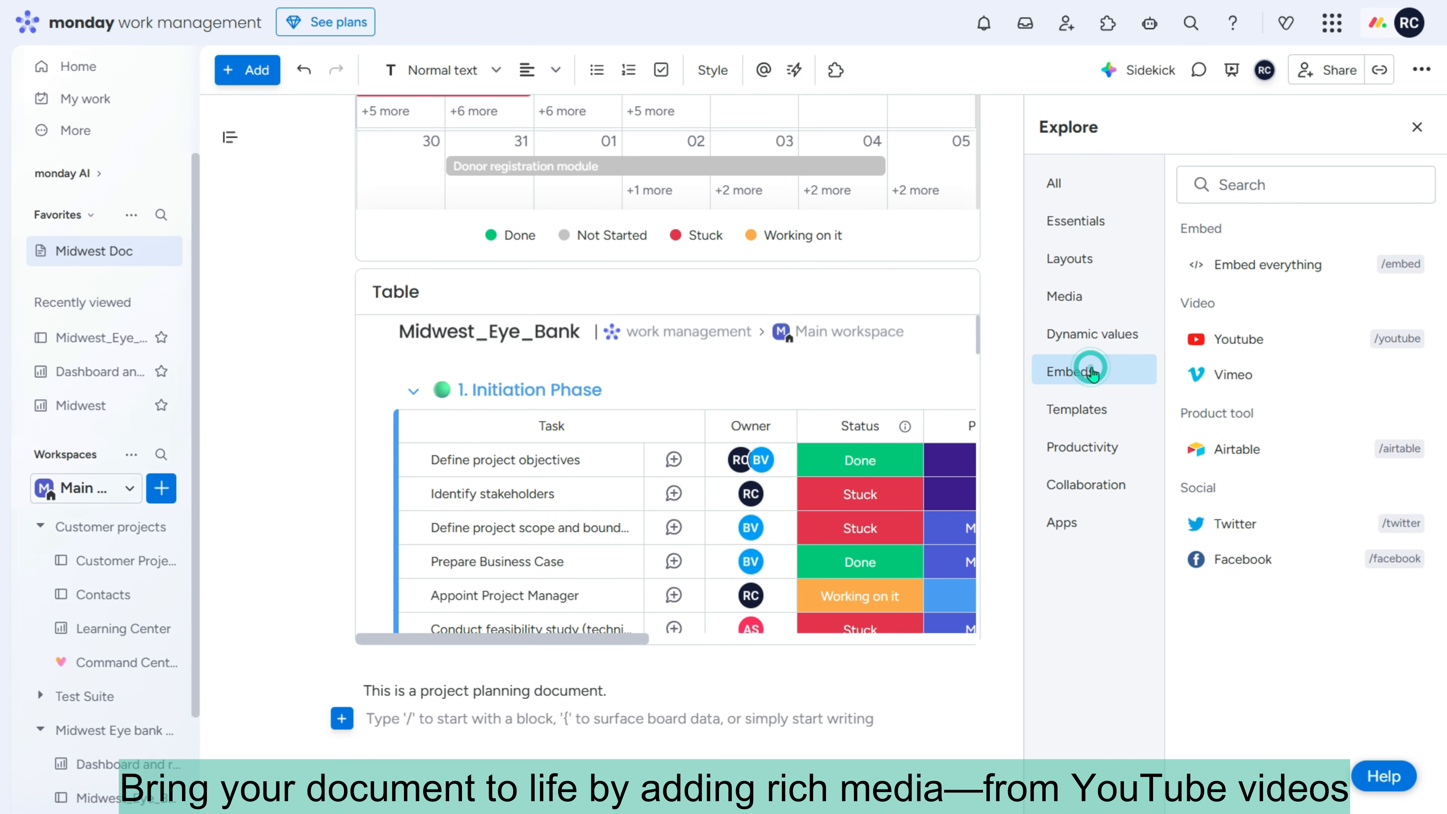
left_click(1402, 343)
type("http")
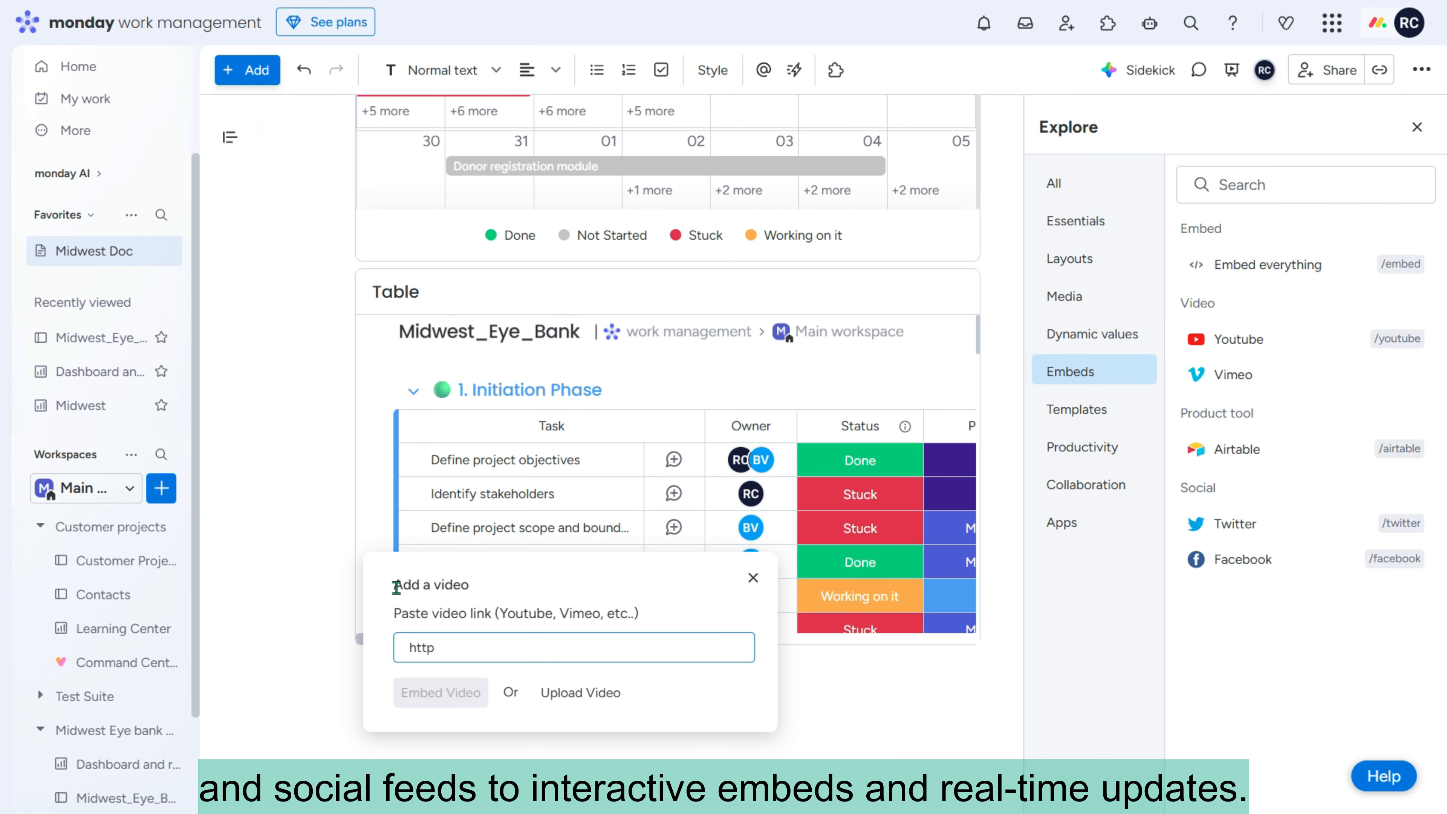
type("s://www.youtube.com/")
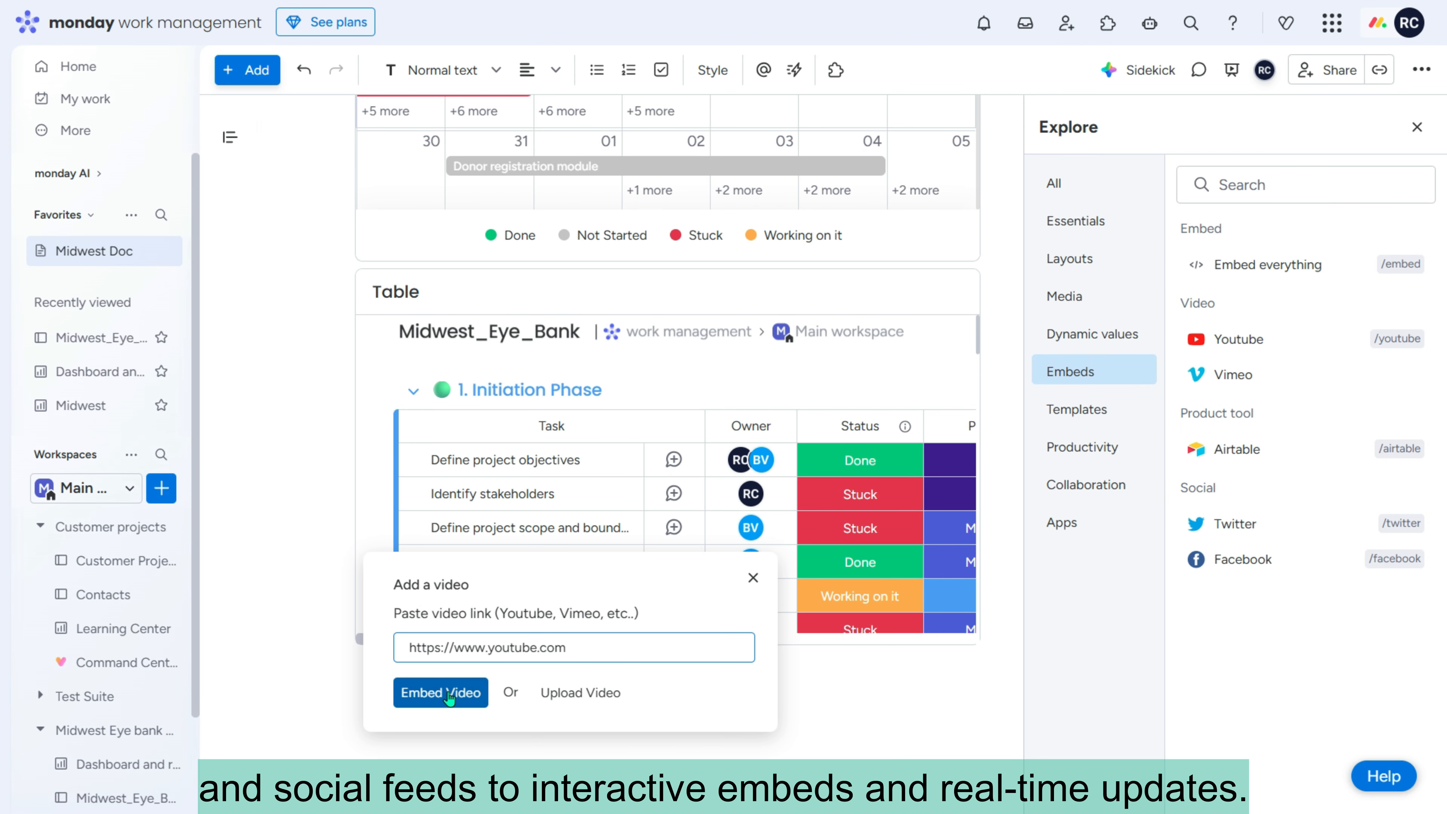
left_click(441, 693)
- Insert a Workload widget below the YouTube embed
left_click(1083, 446)
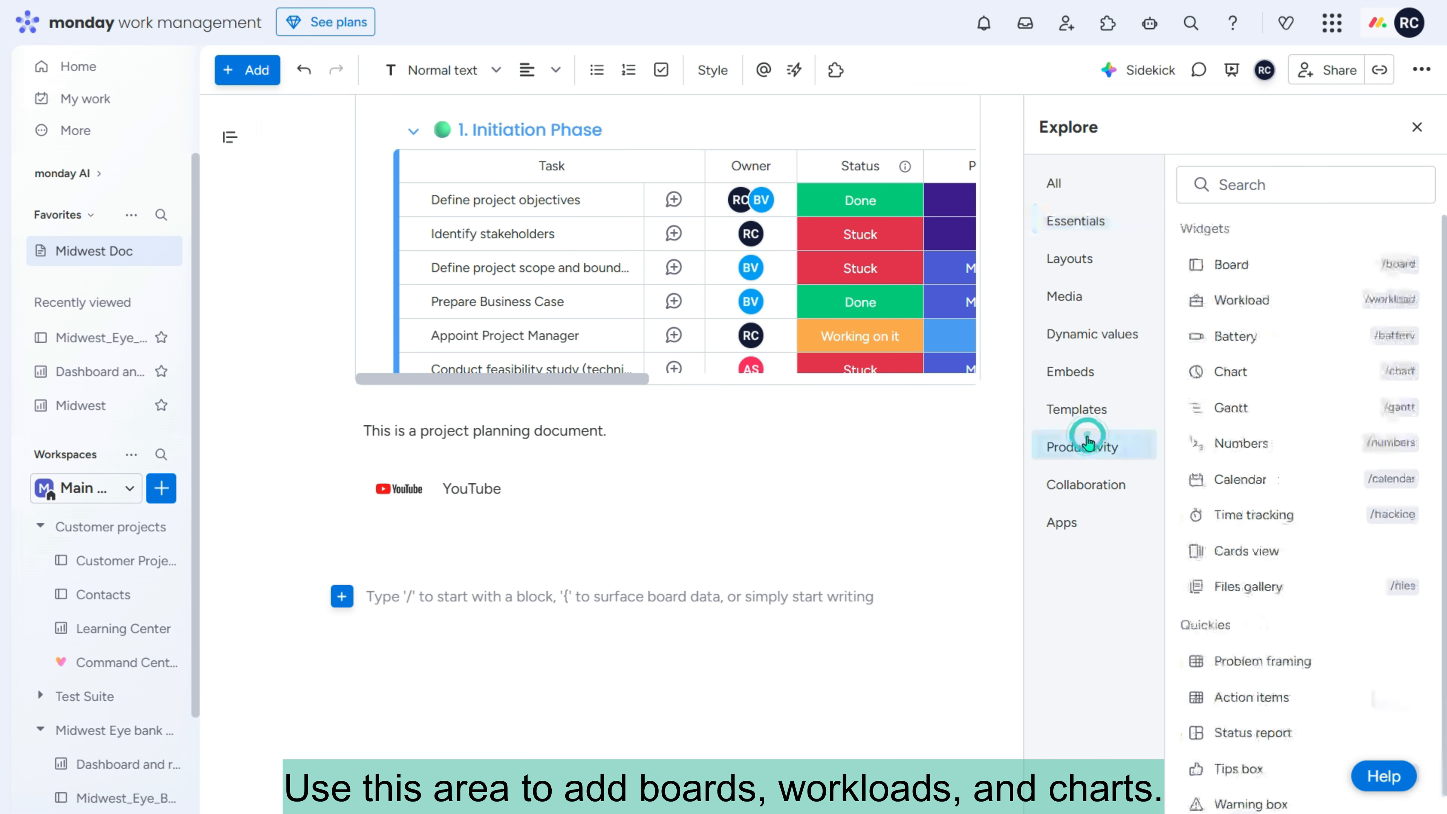
left_click(1242, 303)
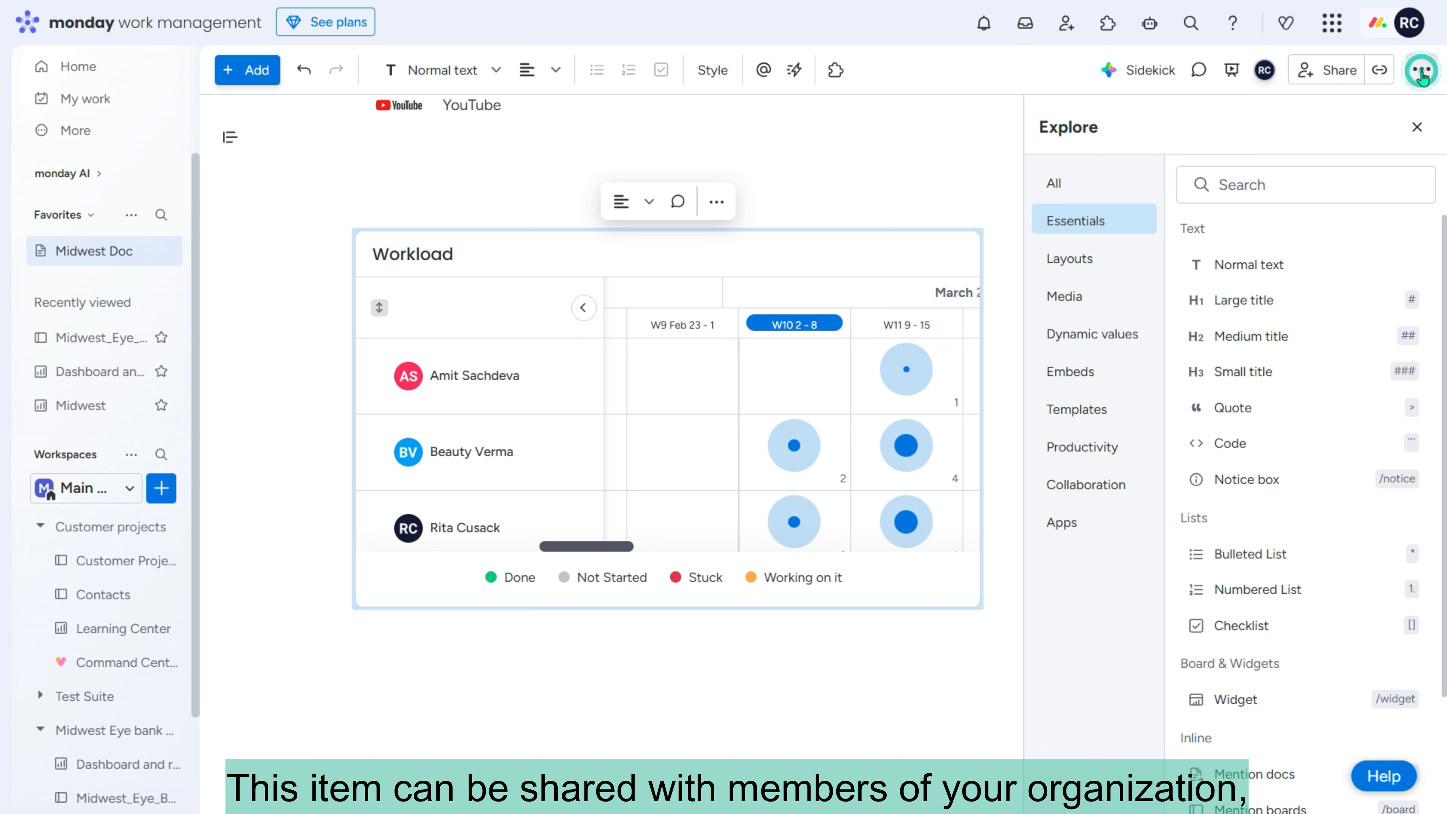
- Manage the doc's members and invite a suggested team member to it
left_click(1422, 71)
left_click(1294, 137)
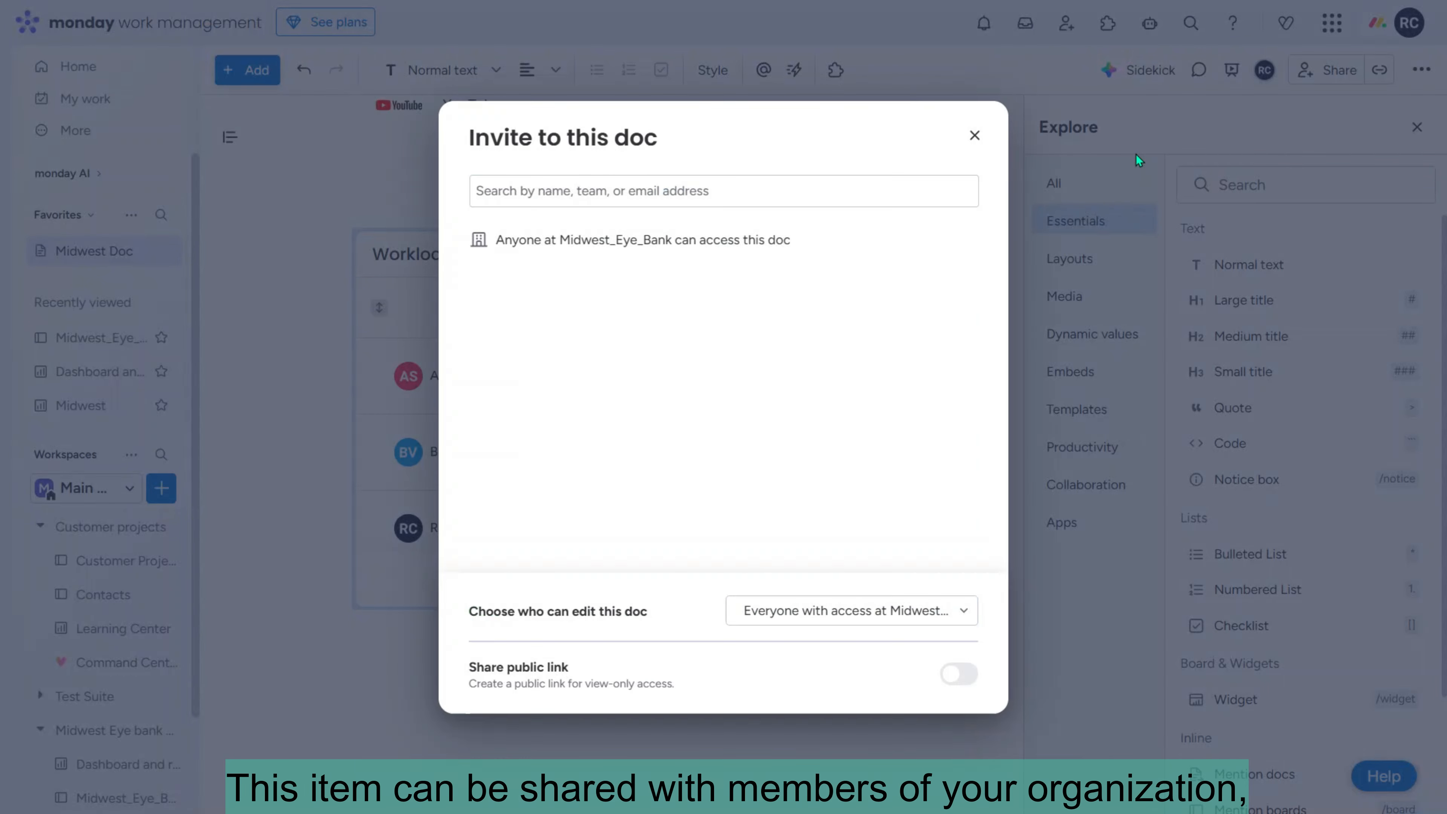
left_click(659, 190)
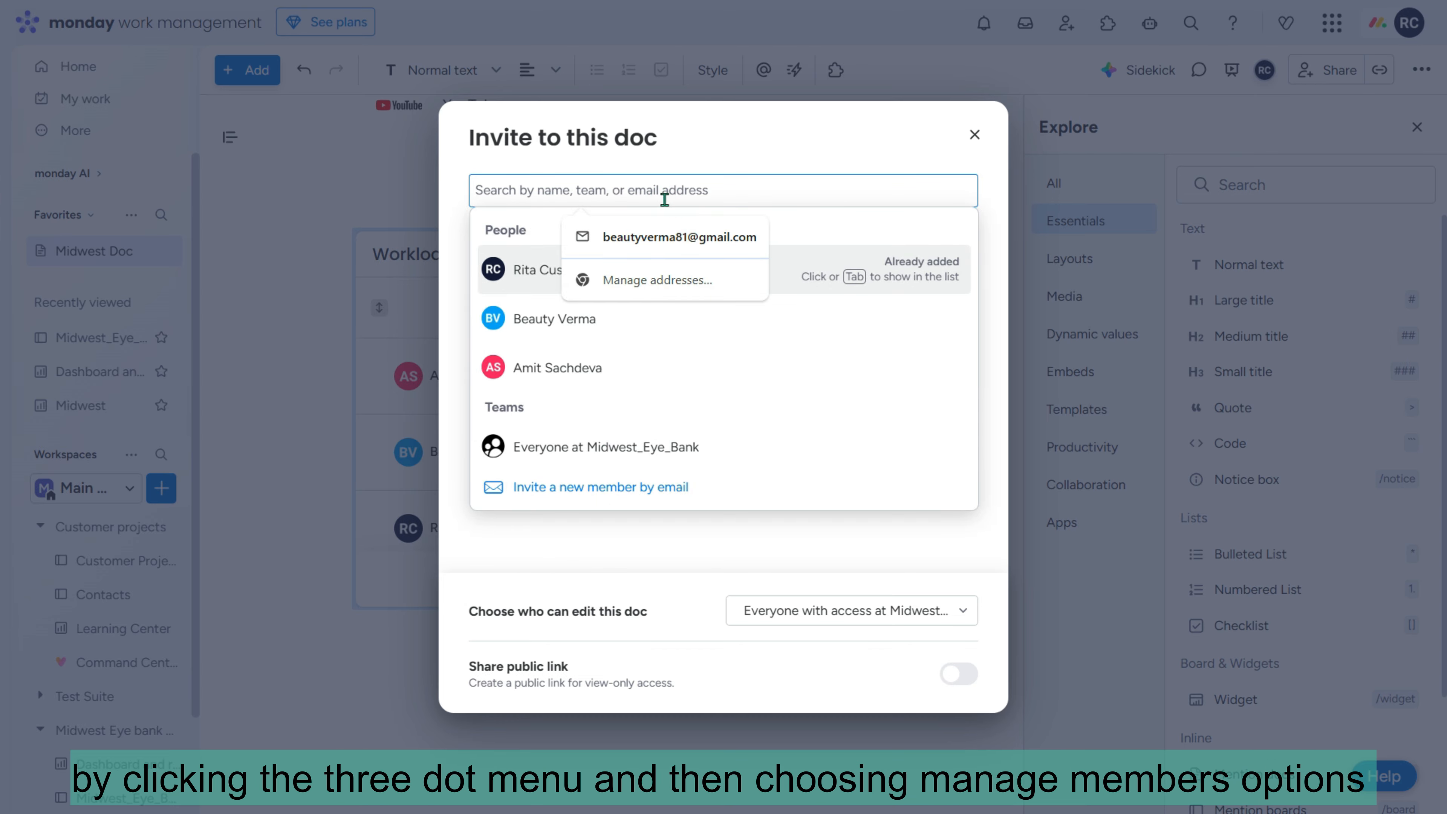
left_click(598, 329)
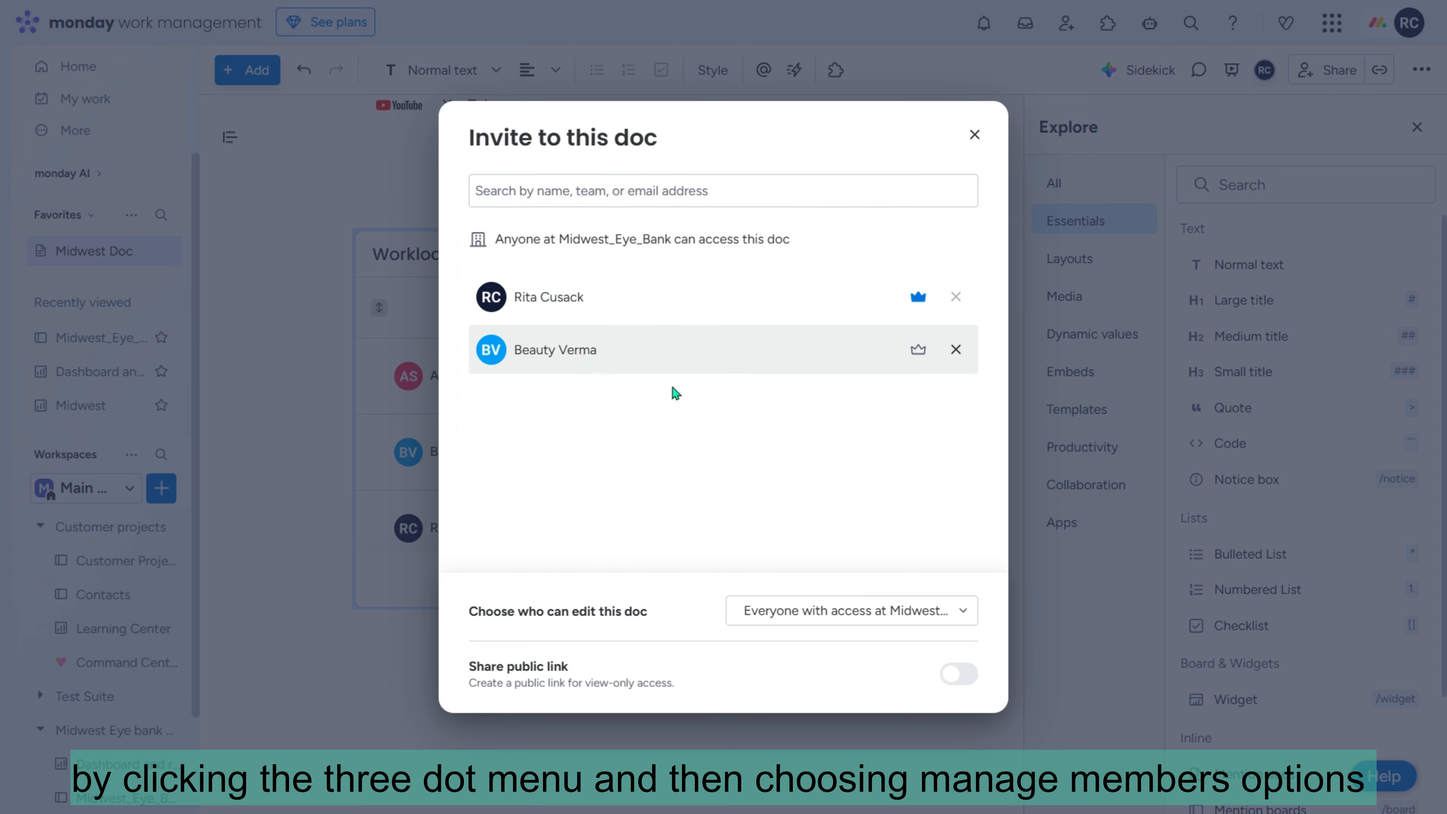
left_click(976, 135)
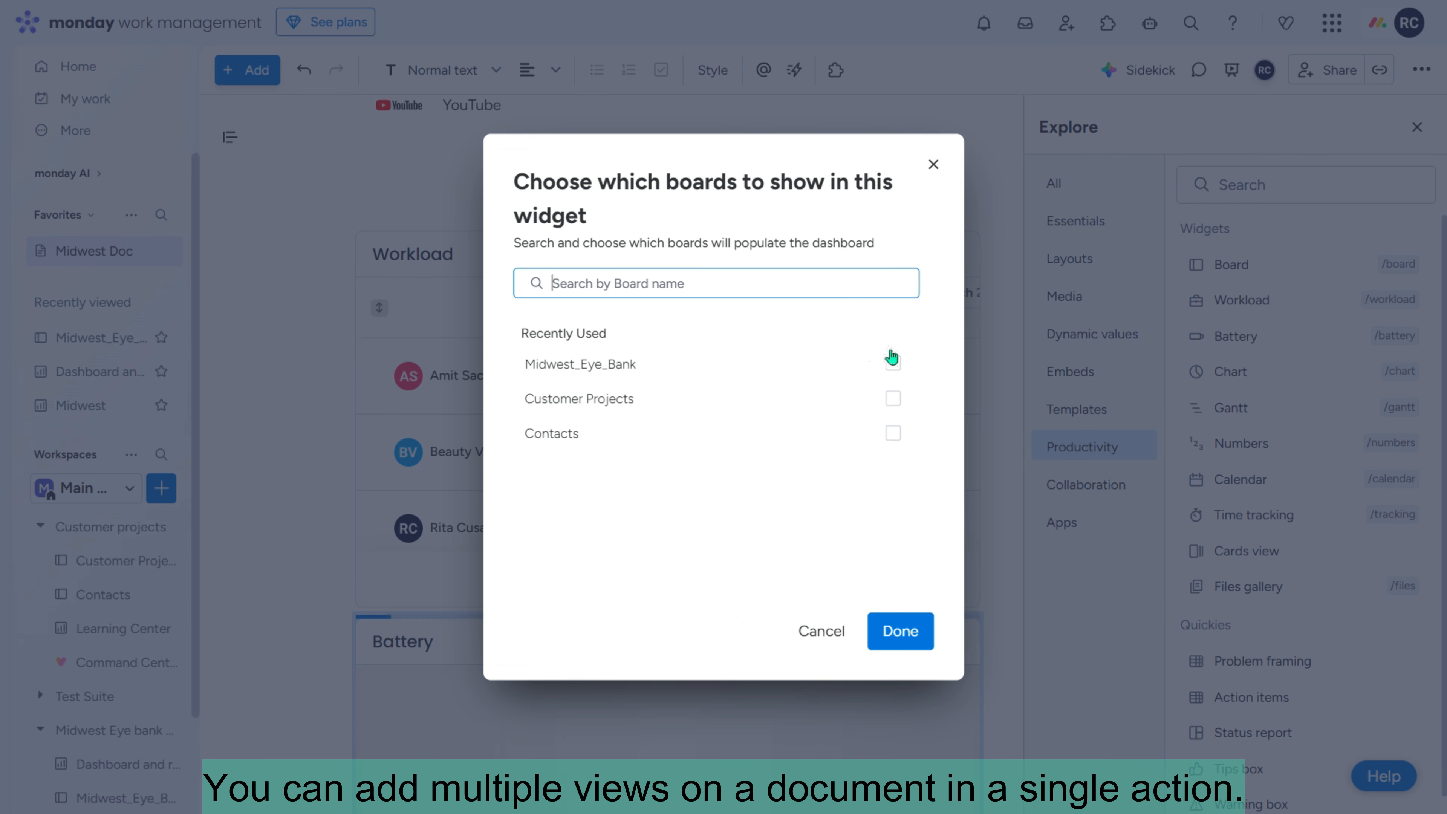
- Populate the Battery widget below the Workload widget with data from the Midwest_Eye_Bank board
left_click(894, 362)
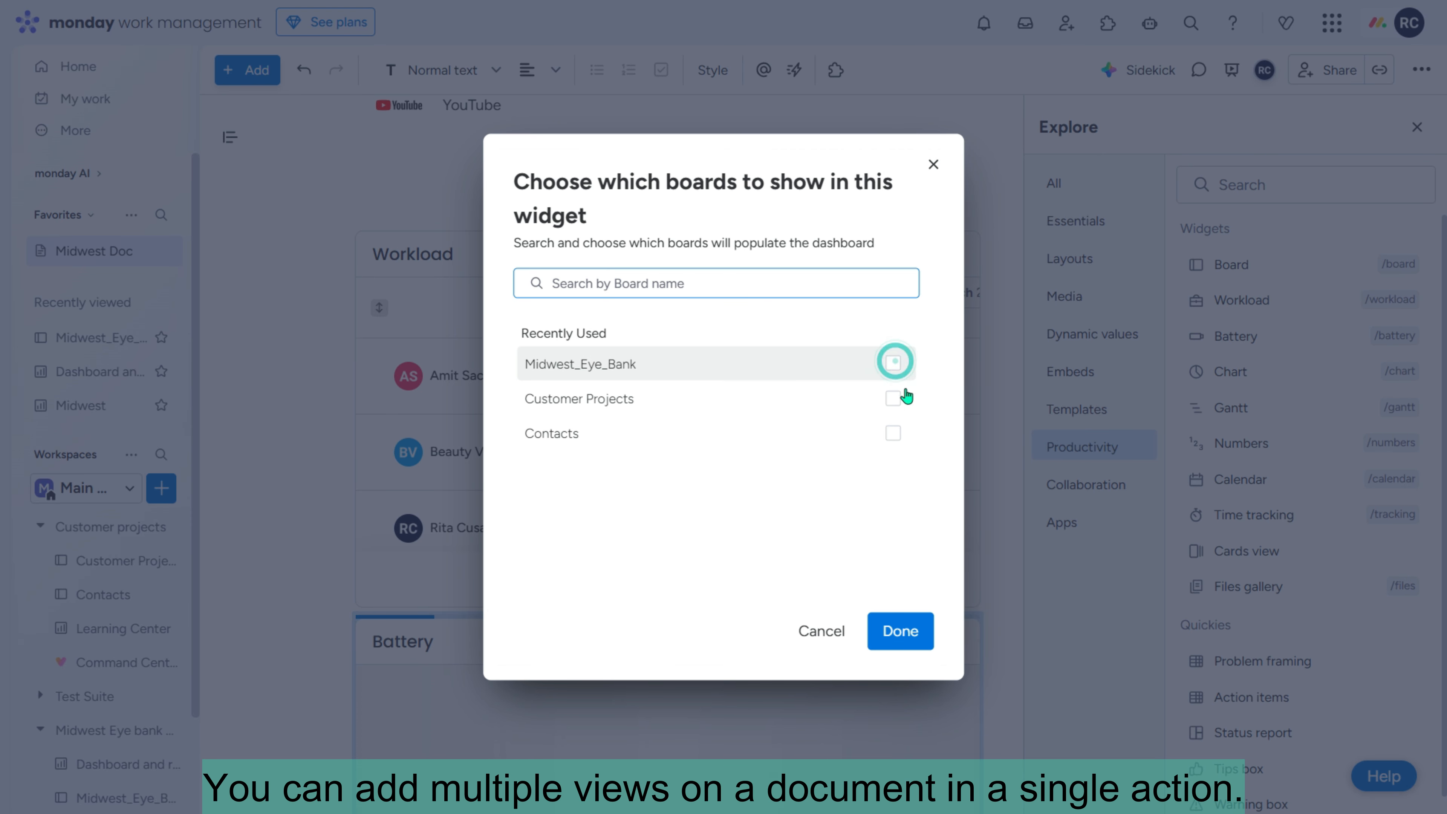
left_click(898, 630)
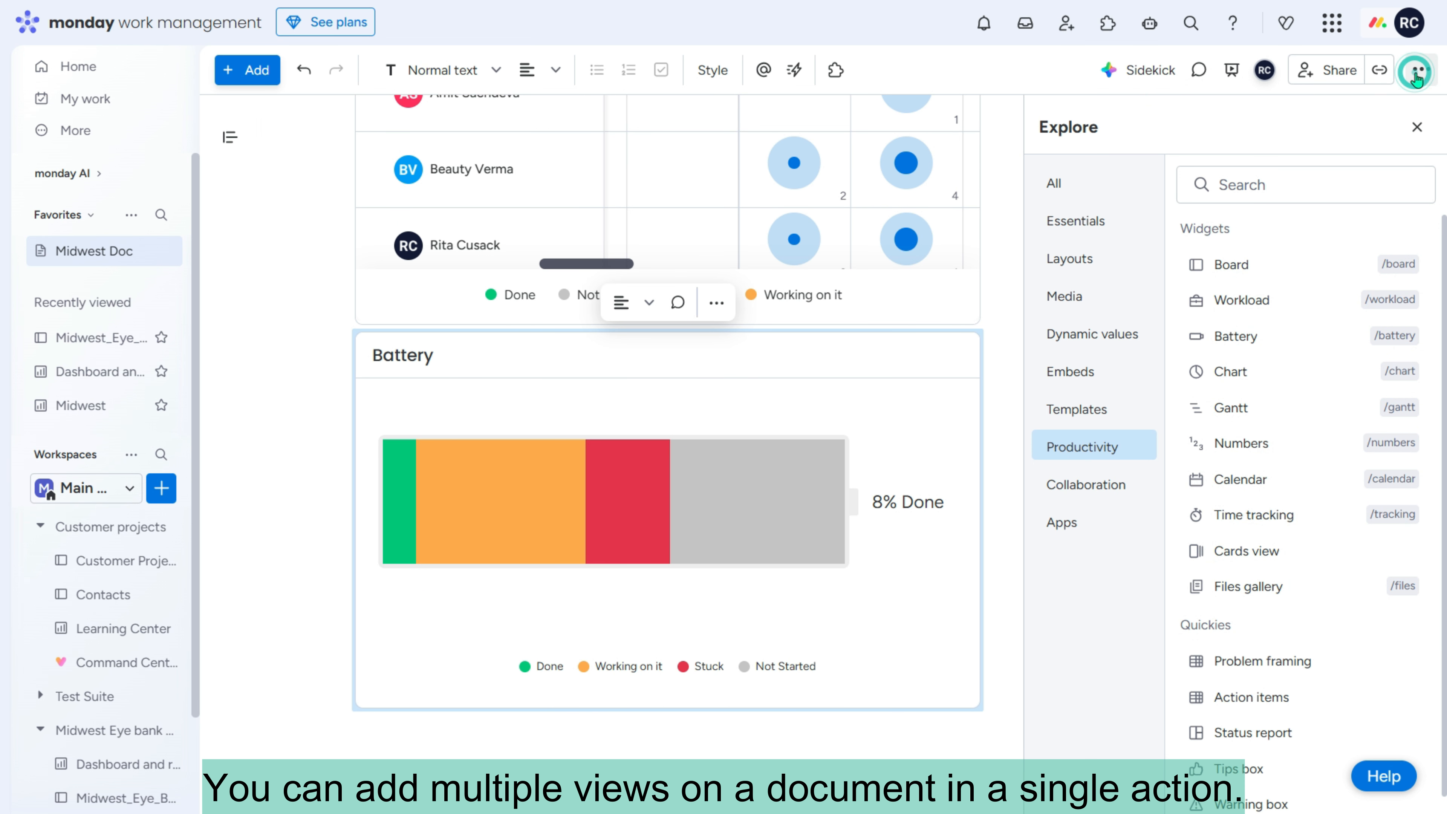
- Review the doc's export formats and its rename and delete or archive options
left_click(1421, 70)
mouse_move(1403, 369)
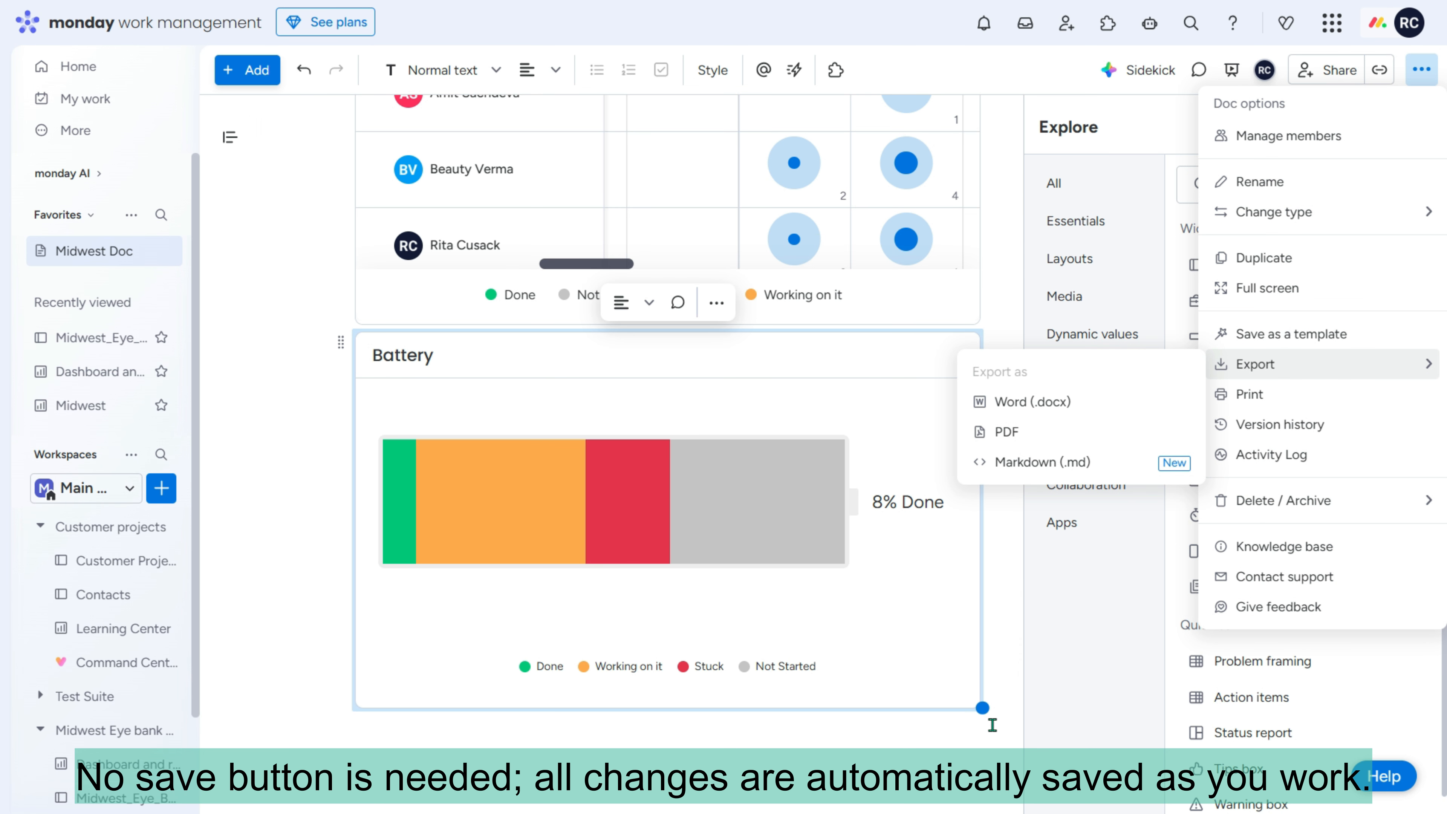
left_click(1004, 736)
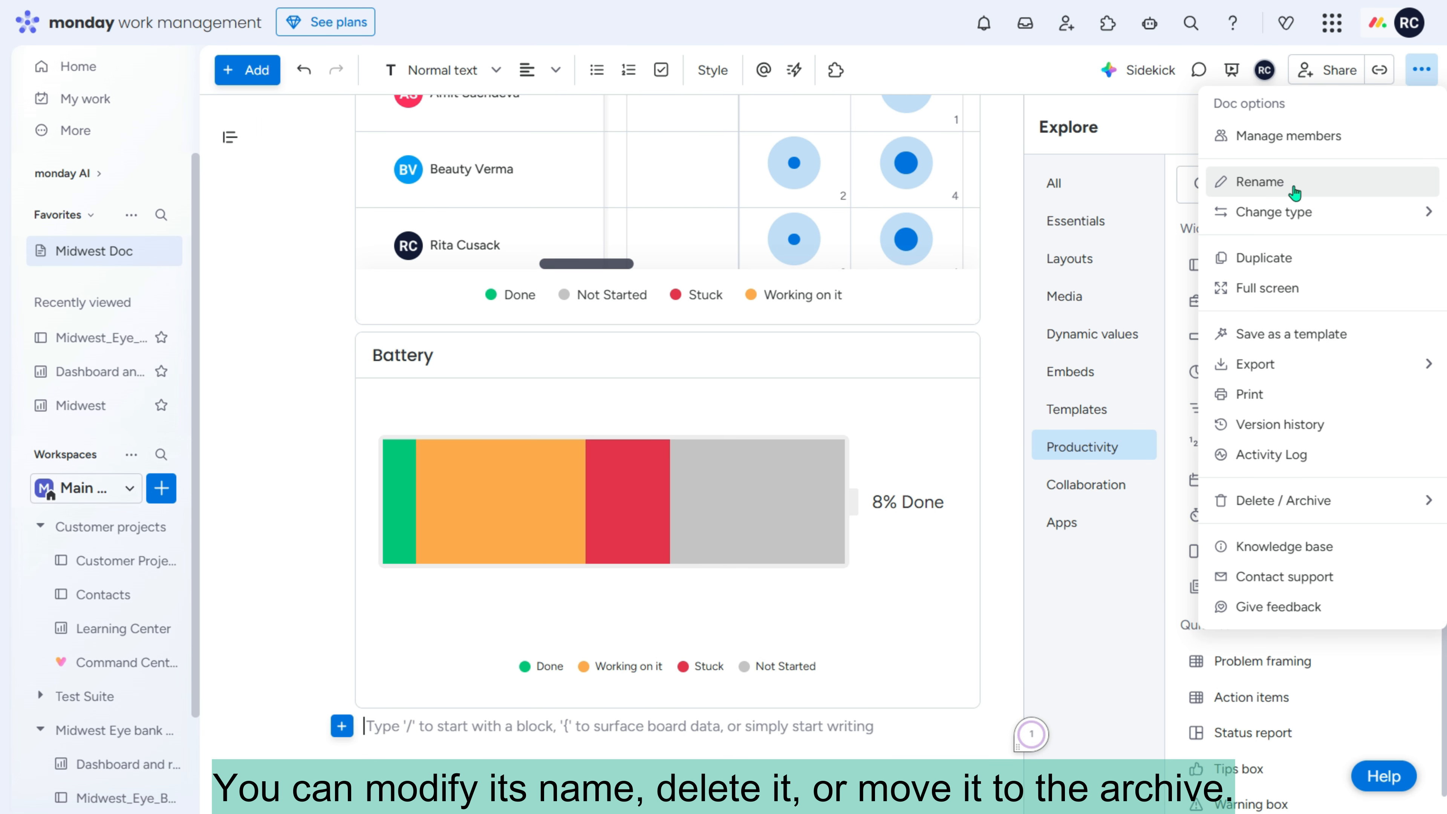
mouse_move(1305, 507)
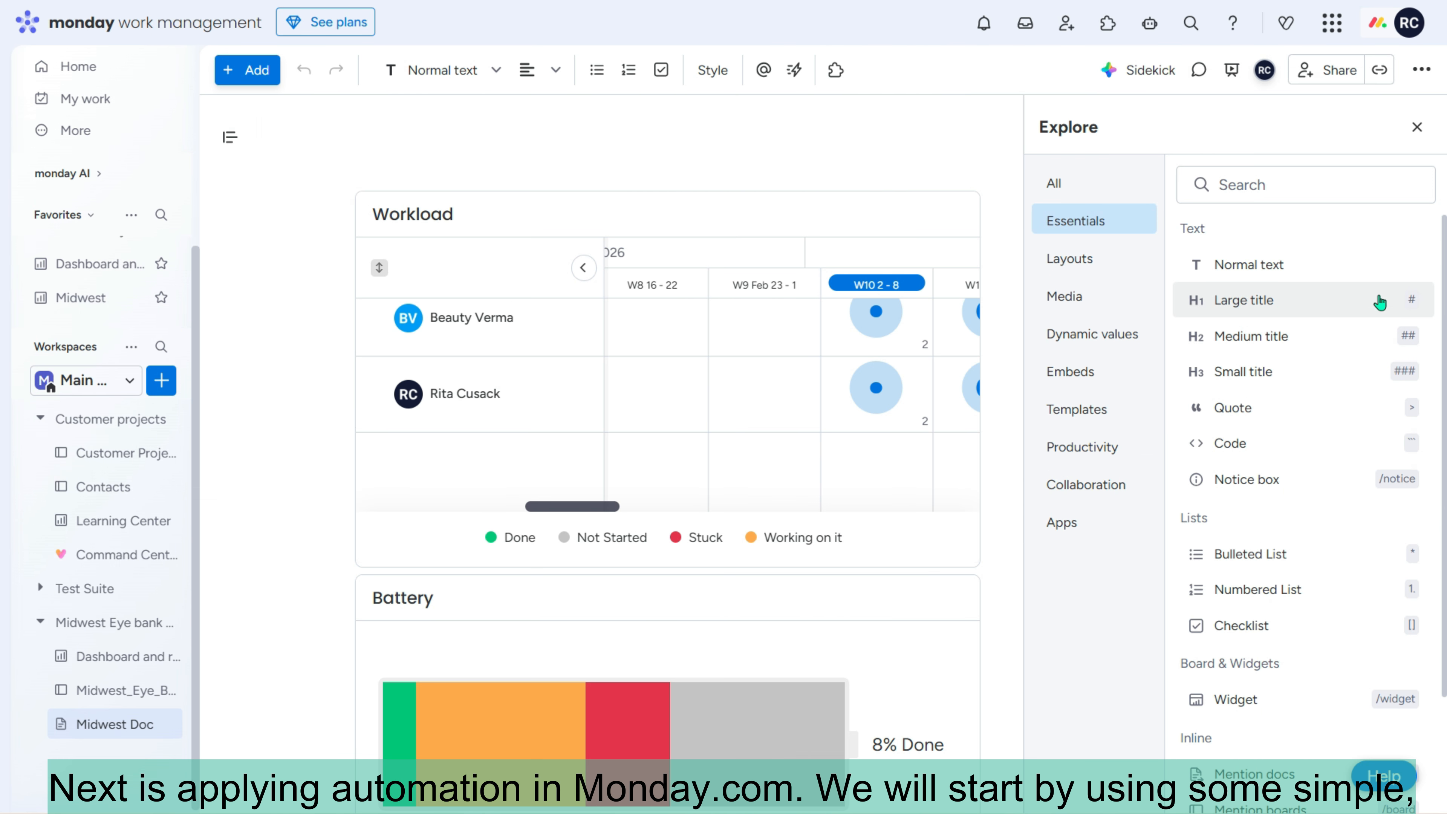
- Close the Explore pane of the doc and open the Midwest_Eye_Bank board
left_click(1416, 128)
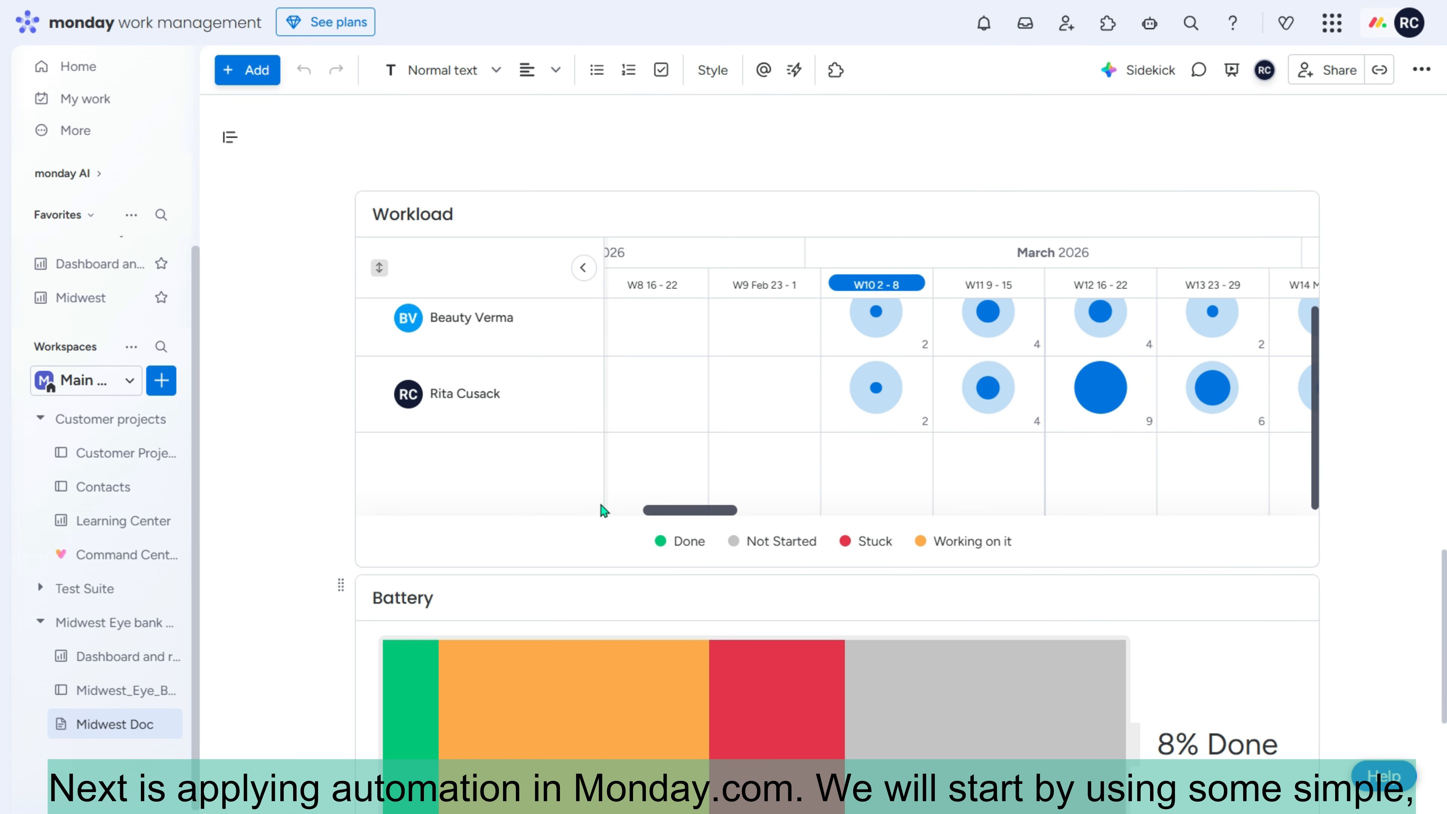
left_click(105, 692)
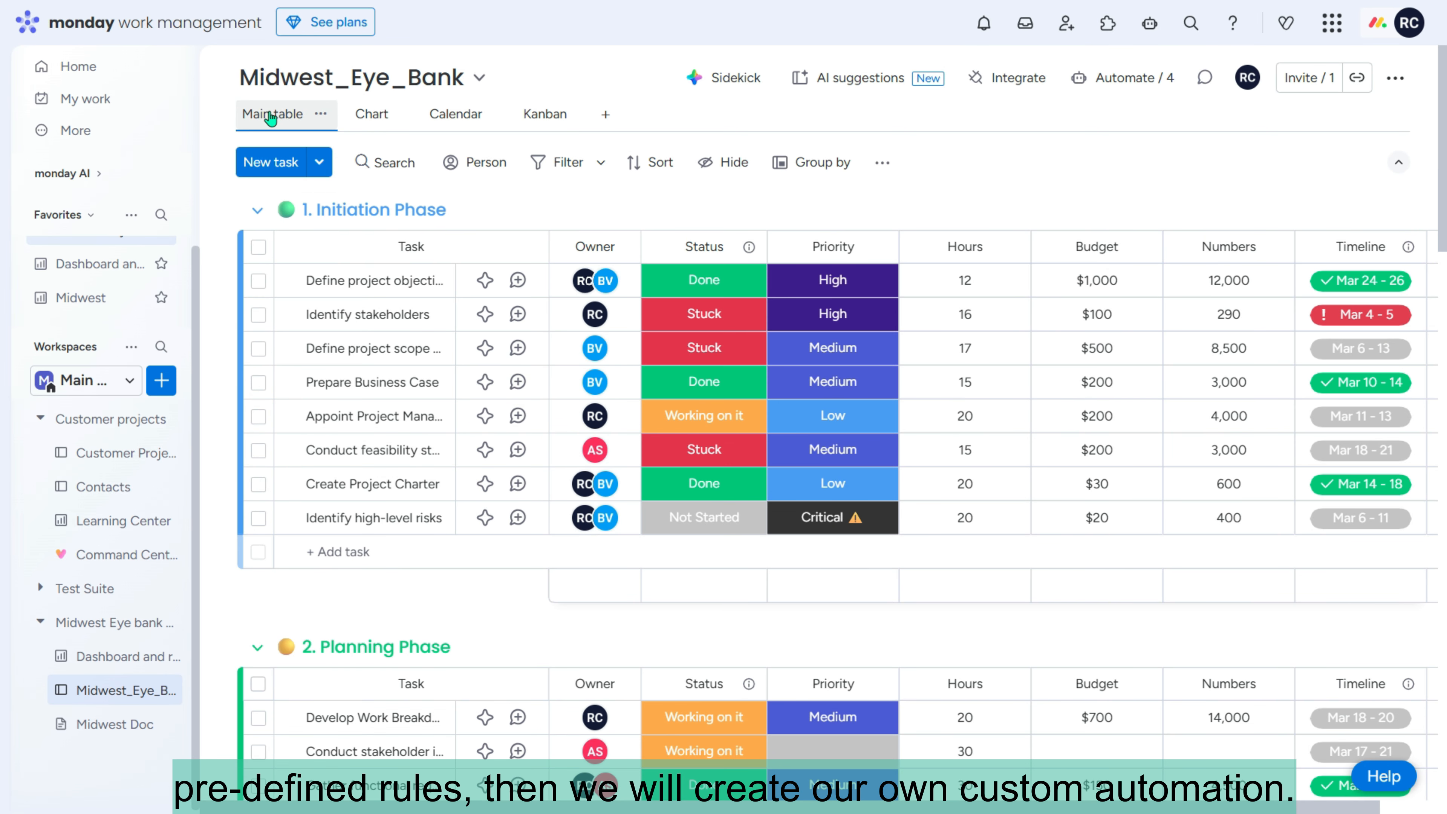
- Create a board automation from the basic template that assigns the creator as Owner when an item is created
left_click(1120, 93)
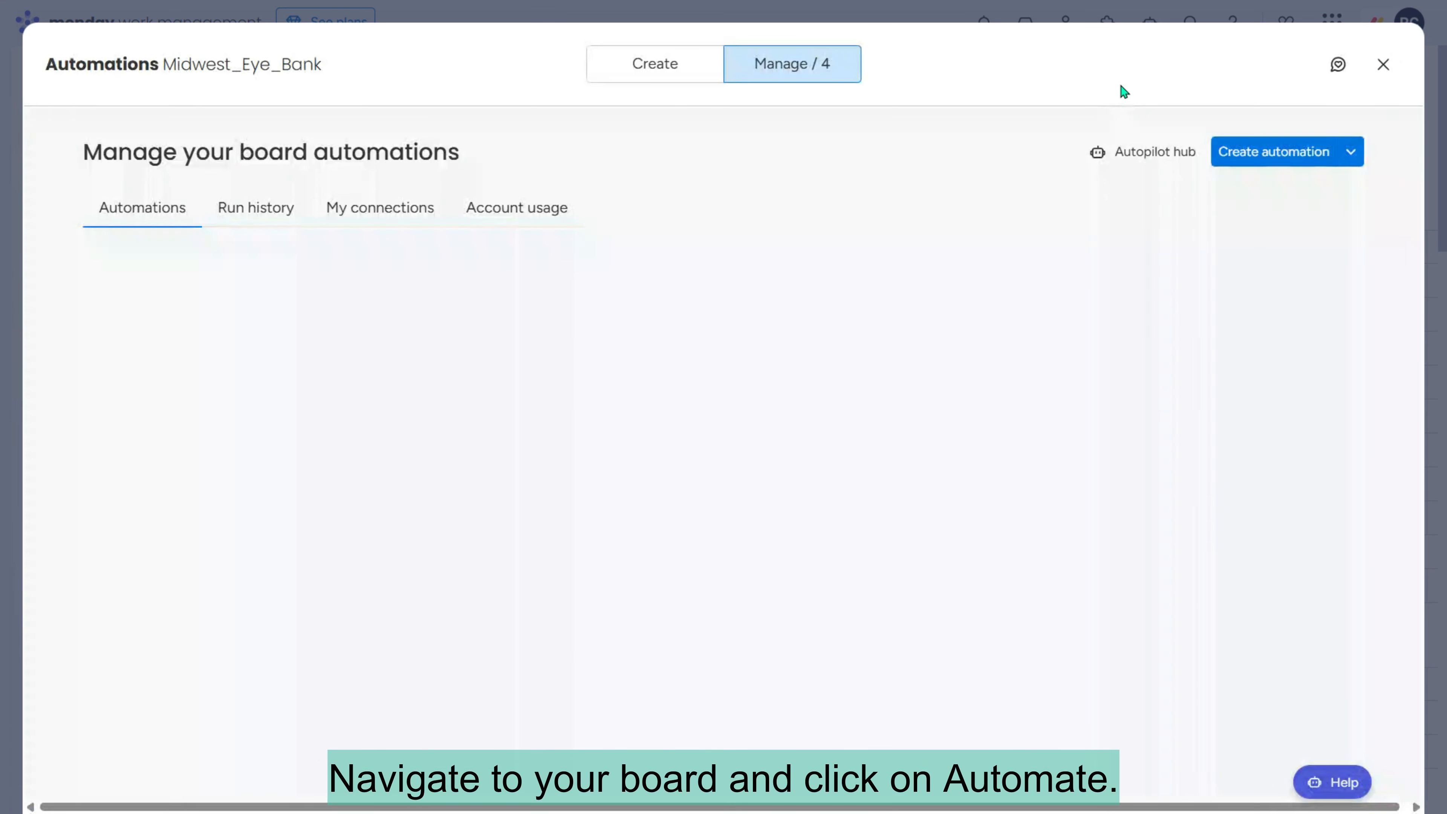
left_click(656, 63)
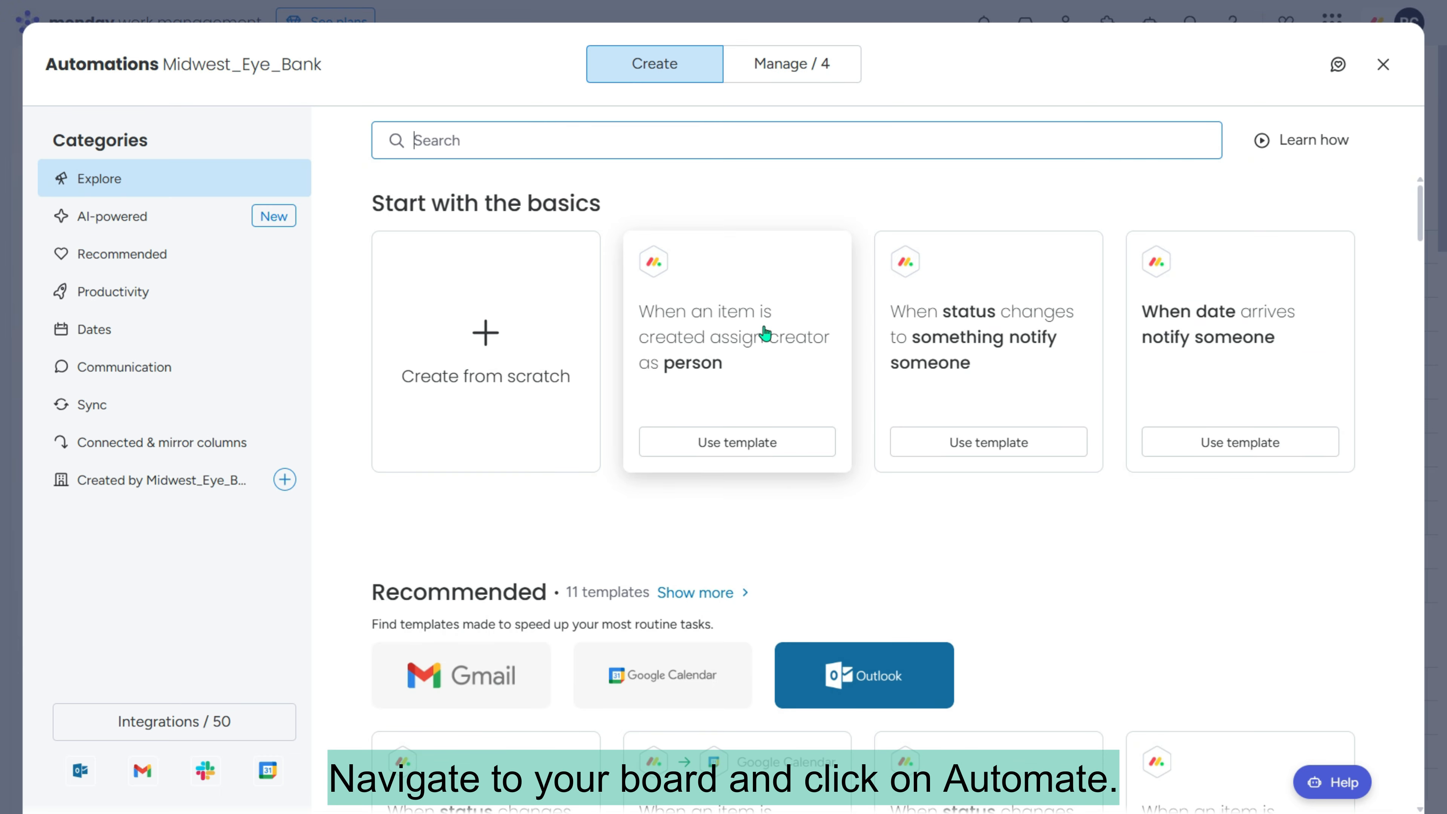
left_click(752, 444)
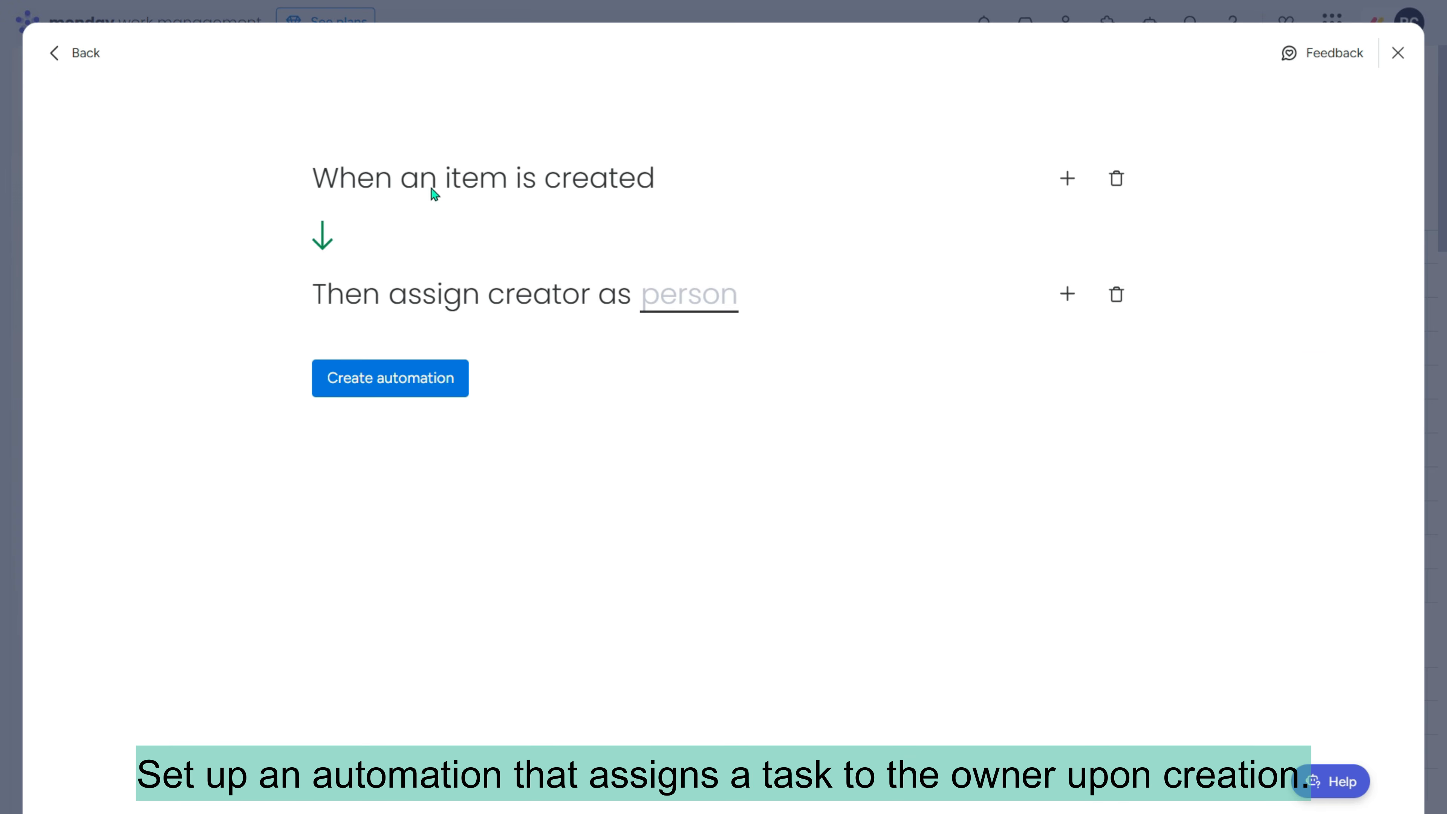
left_click(717, 294)
left_click(732, 368)
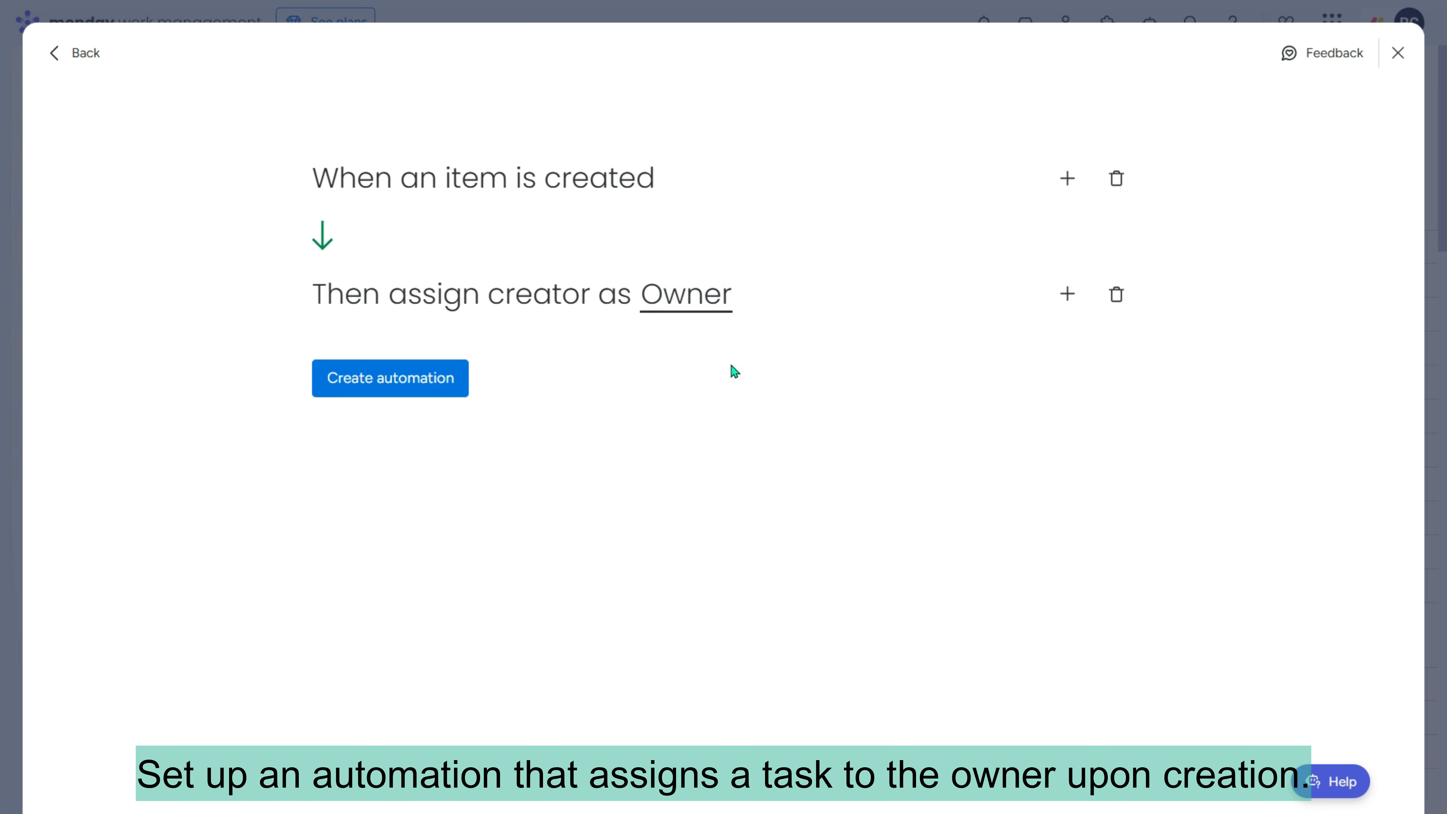
left_click(401, 380)
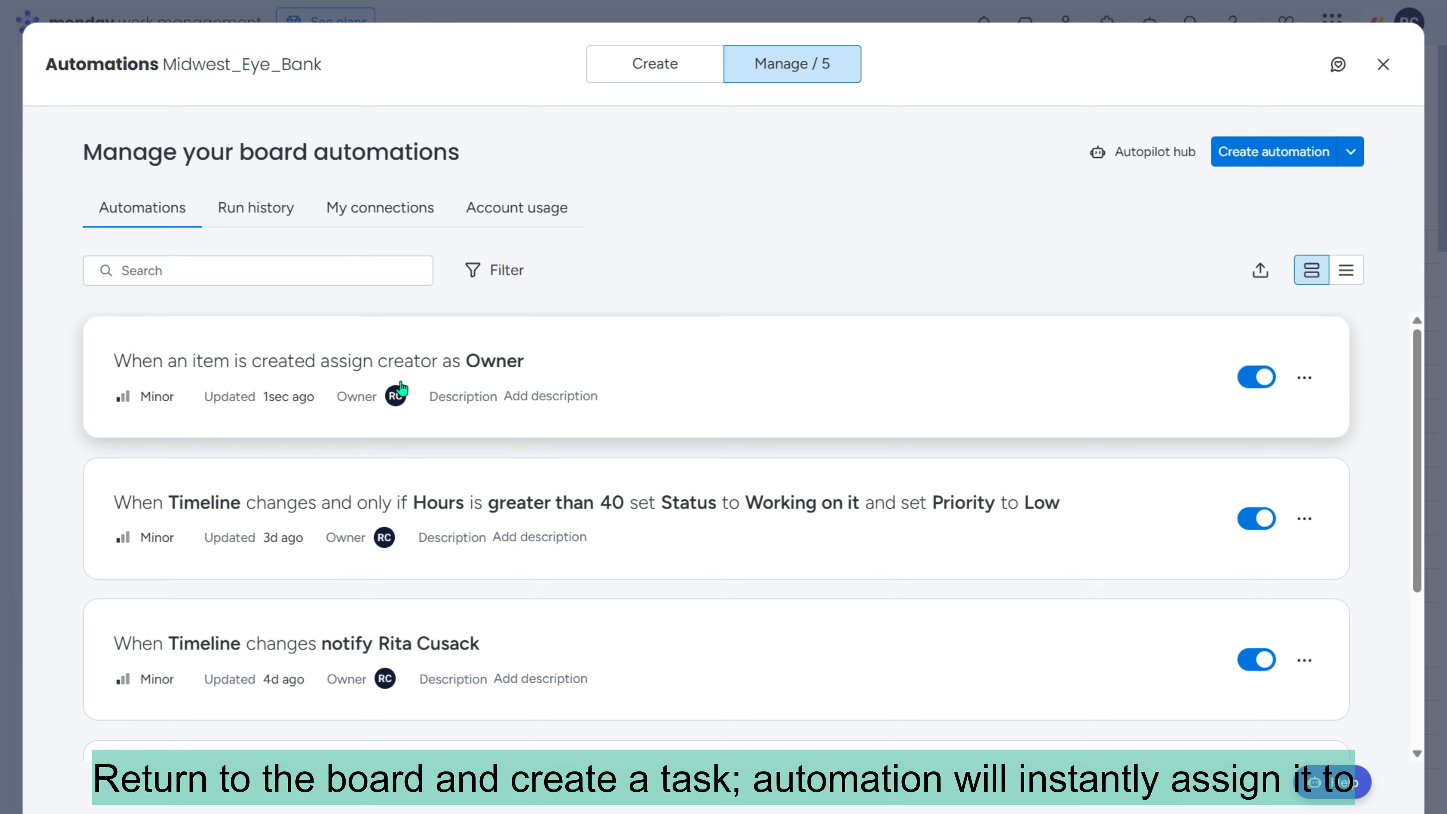
- Return to the board, add a task named Raid logs to the Initiation Phase group and check its owner
left_click(1384, 64)
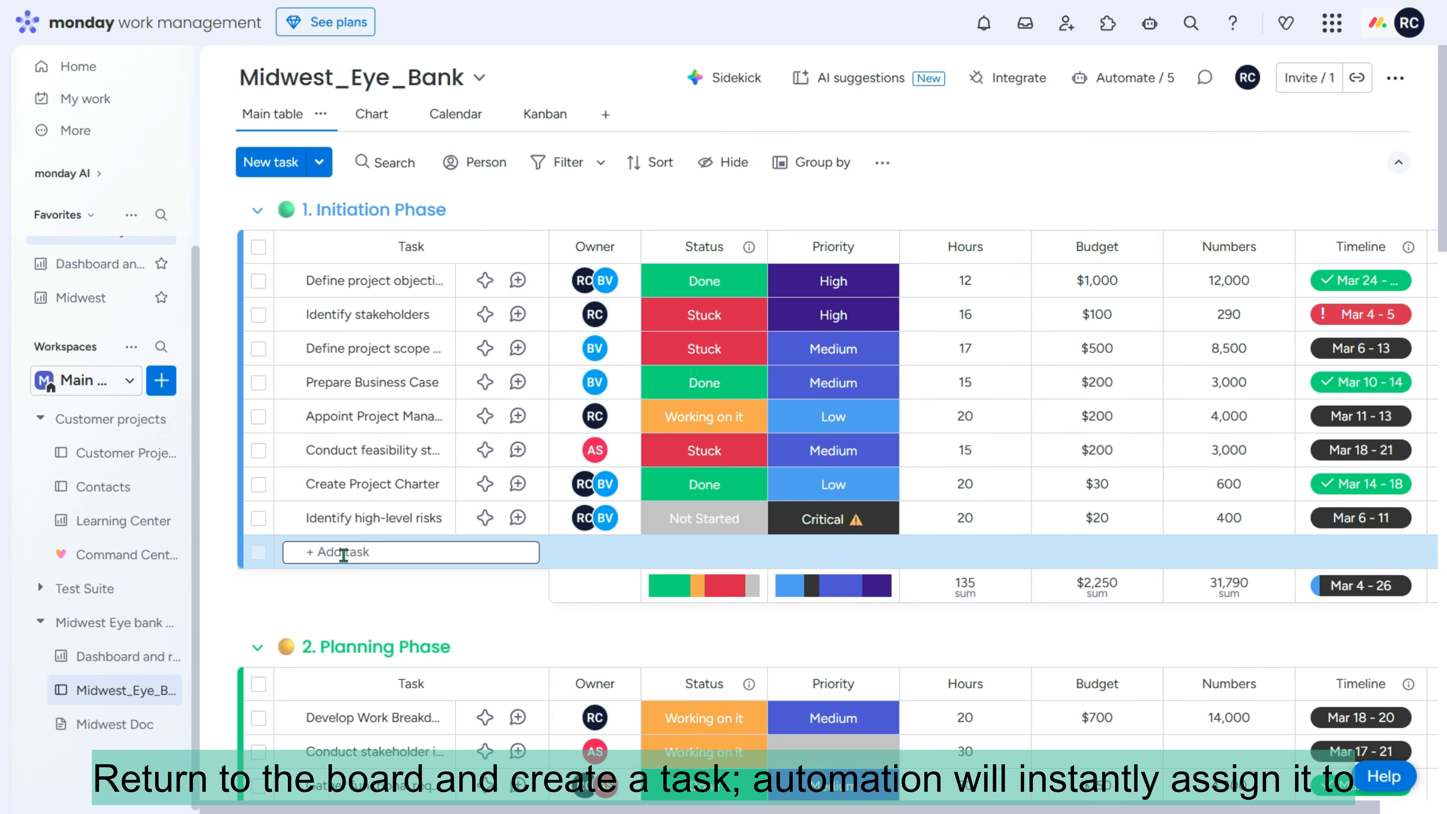
type("Raid logs")
key("Return")
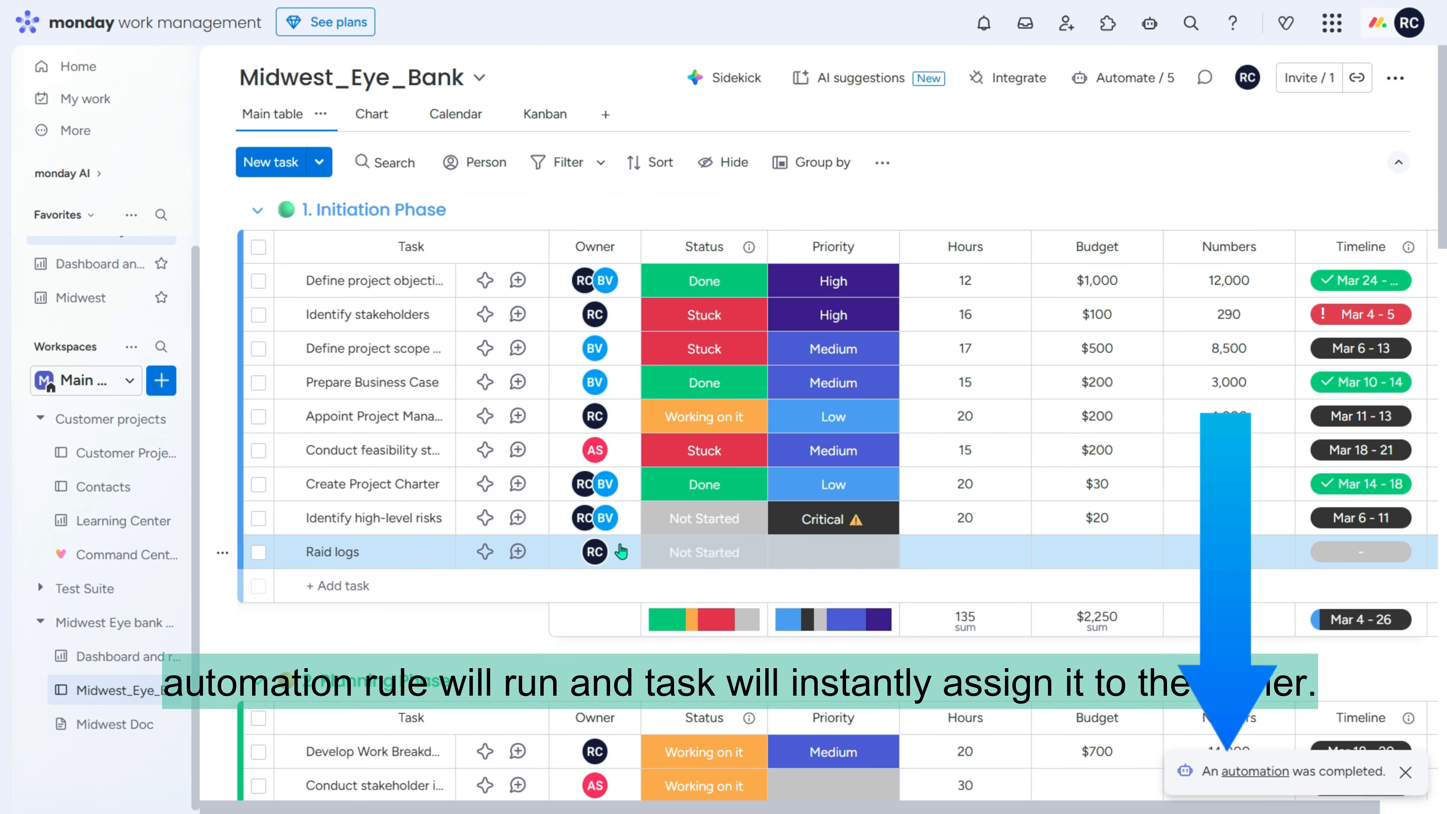
mouse_move(595, 556)
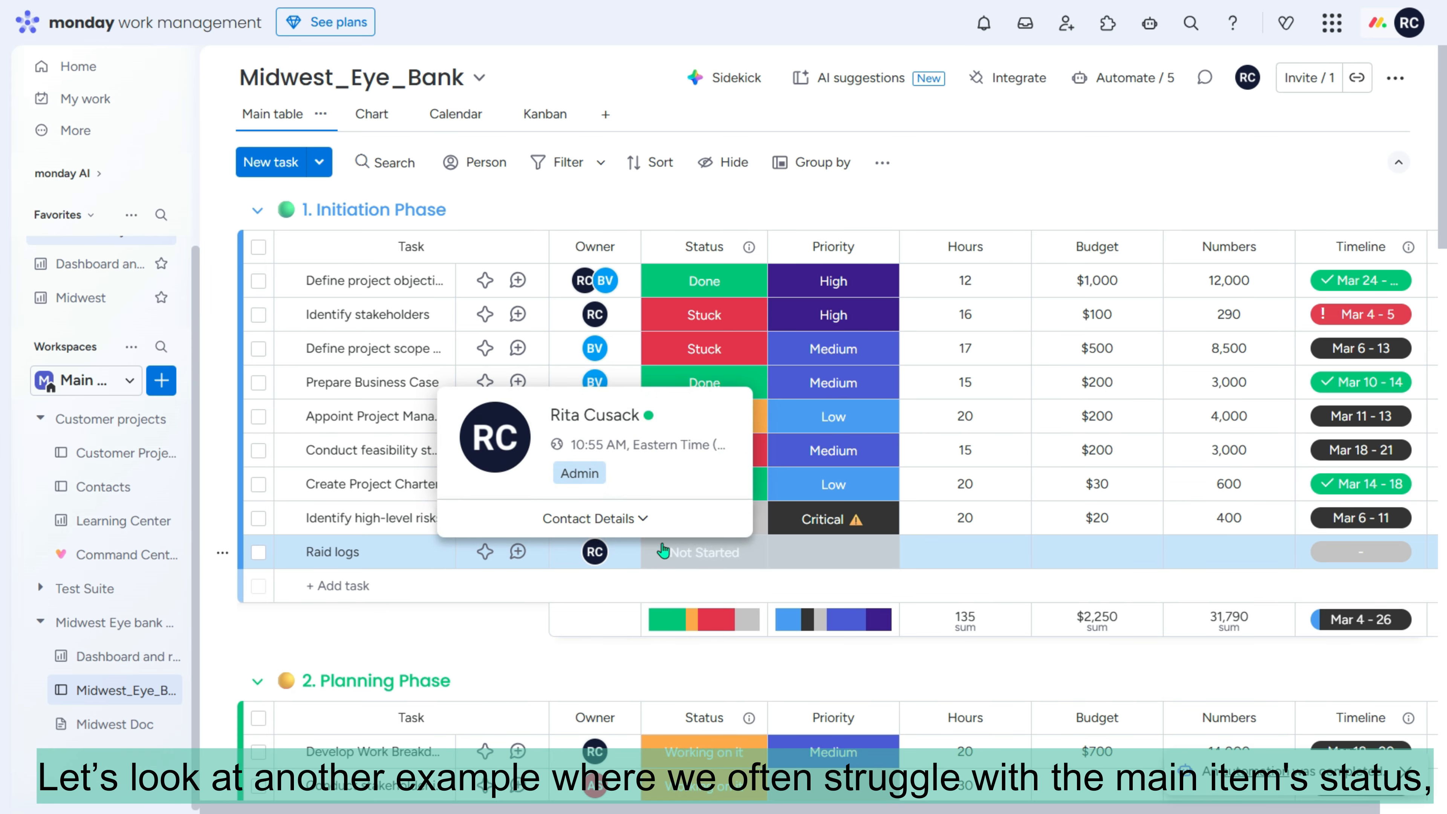
- Check the subitems of the Appoint Project Manager task and find the automation template that changes an item's status based on all its subitems
left_click(287, 418)
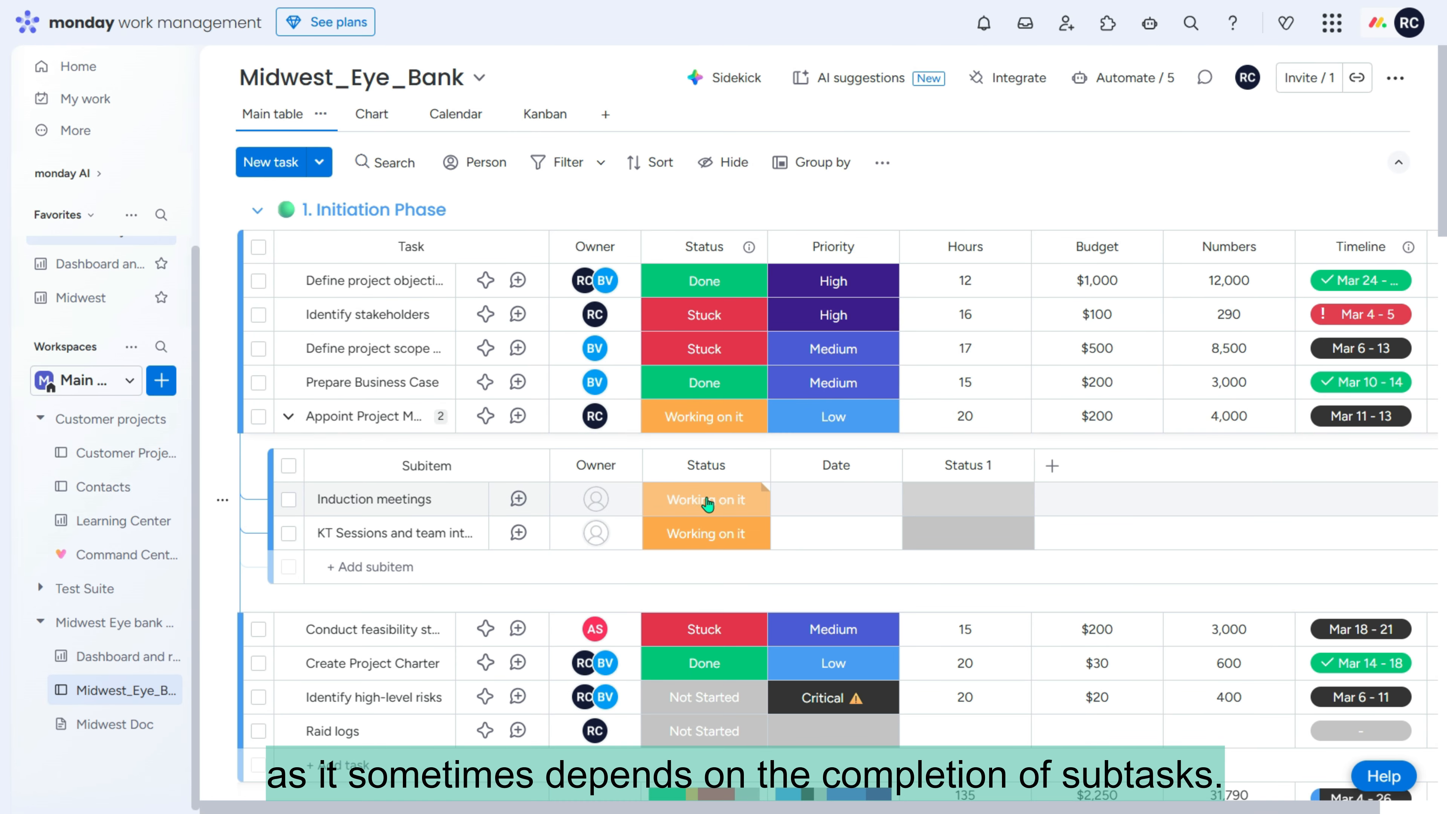
left_click(287, 416)
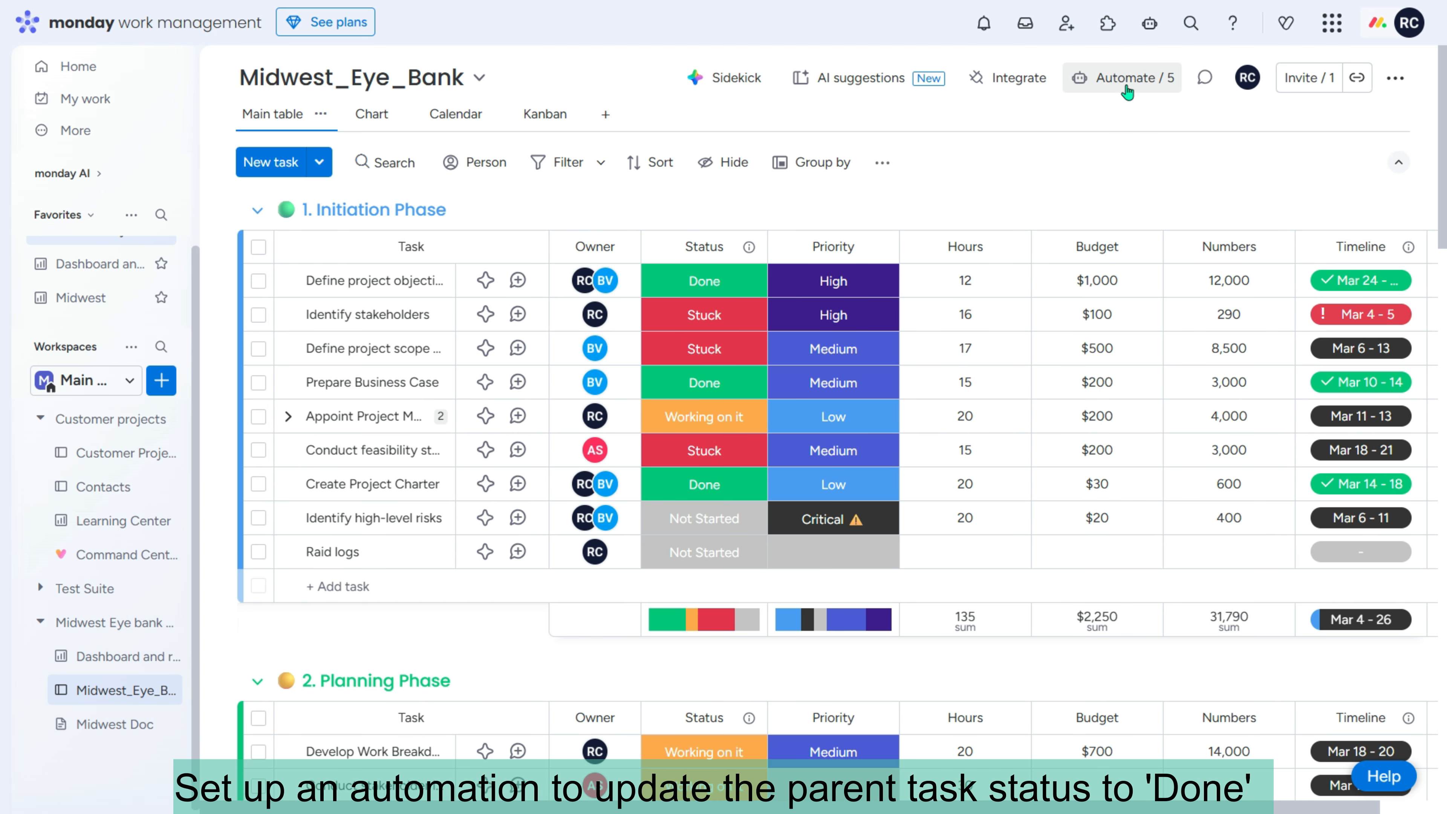
left_click(1125, 80)
left_click(676, 74)
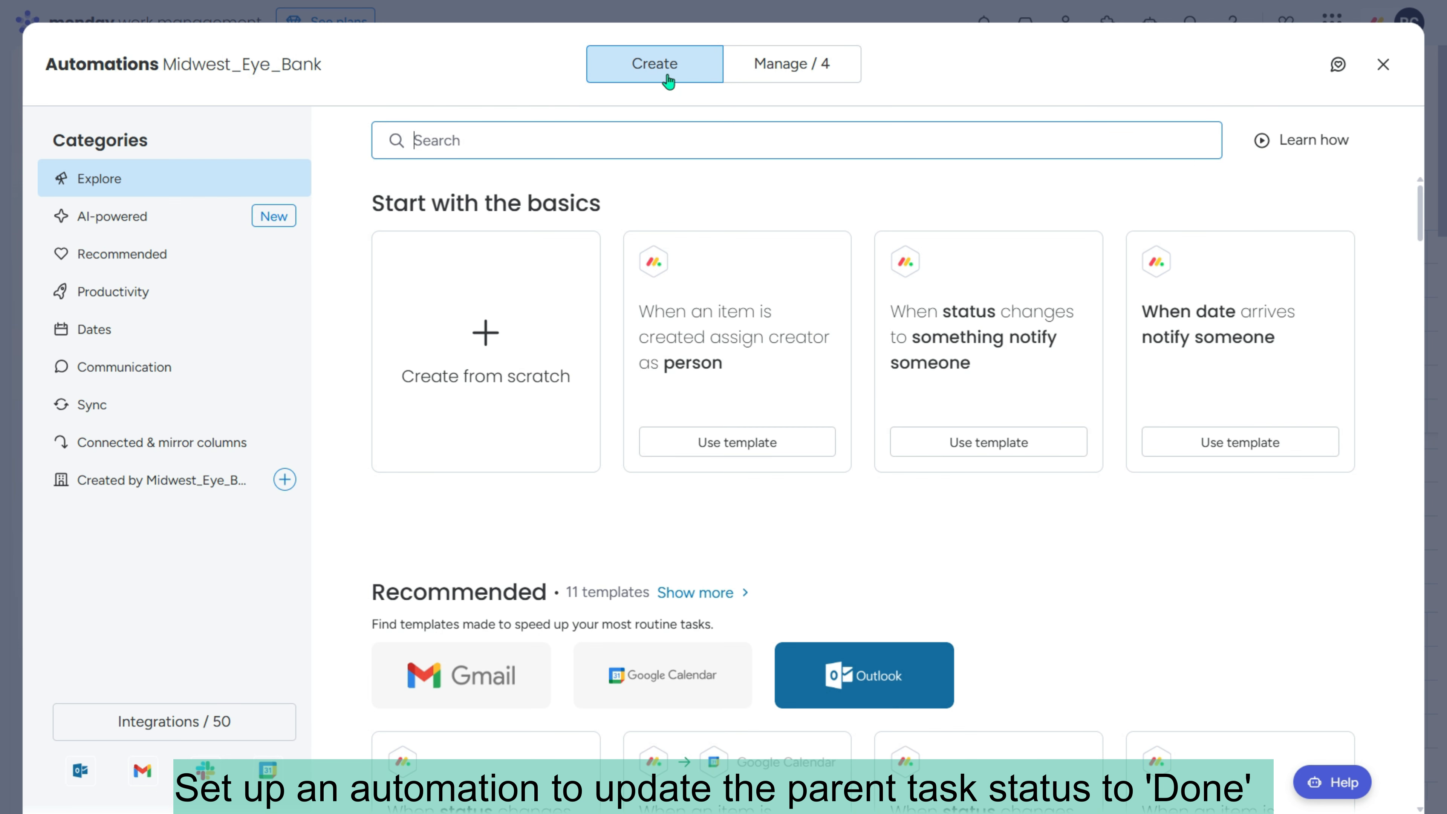
type("sub")
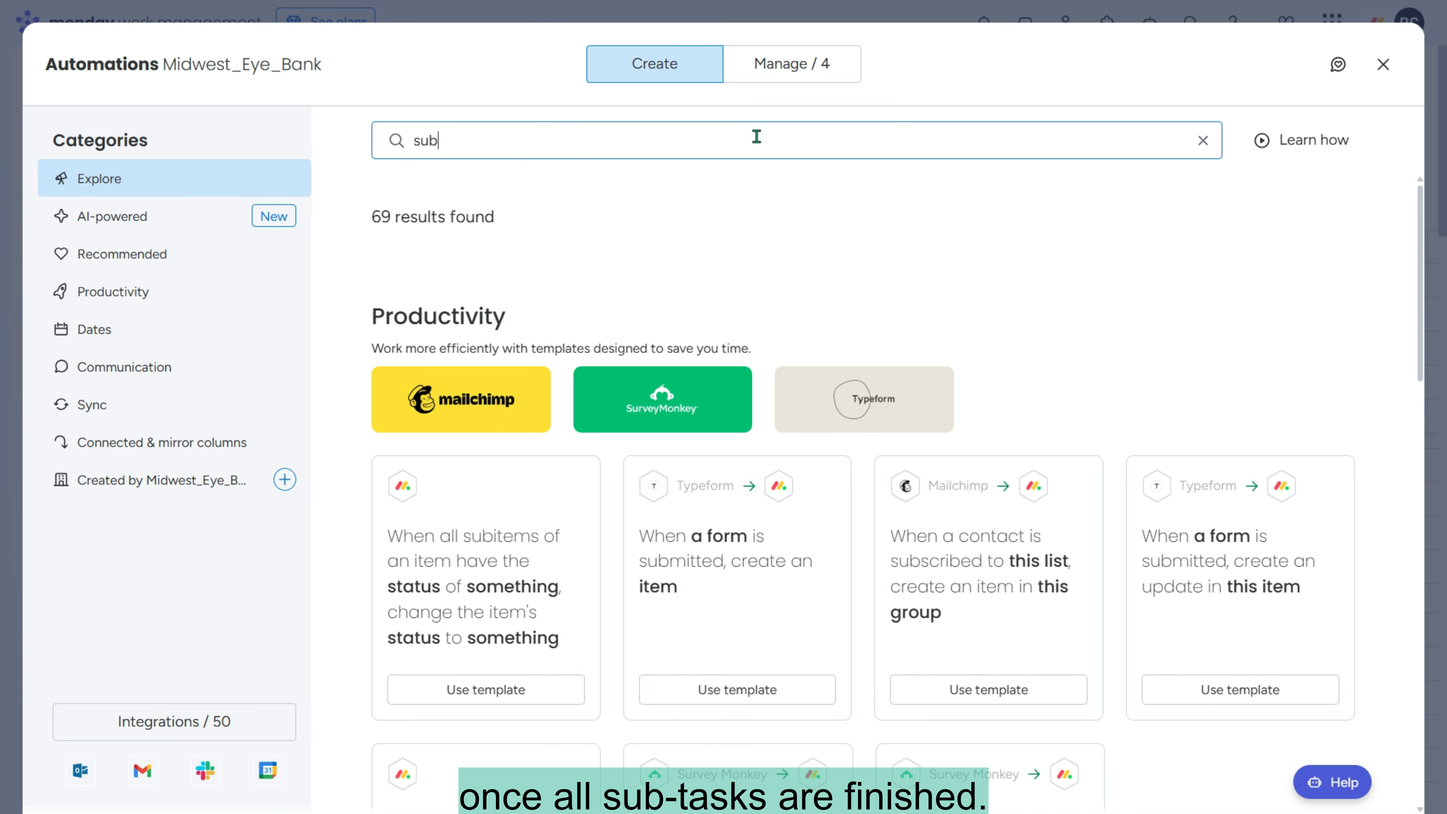
left_click(499, 608)
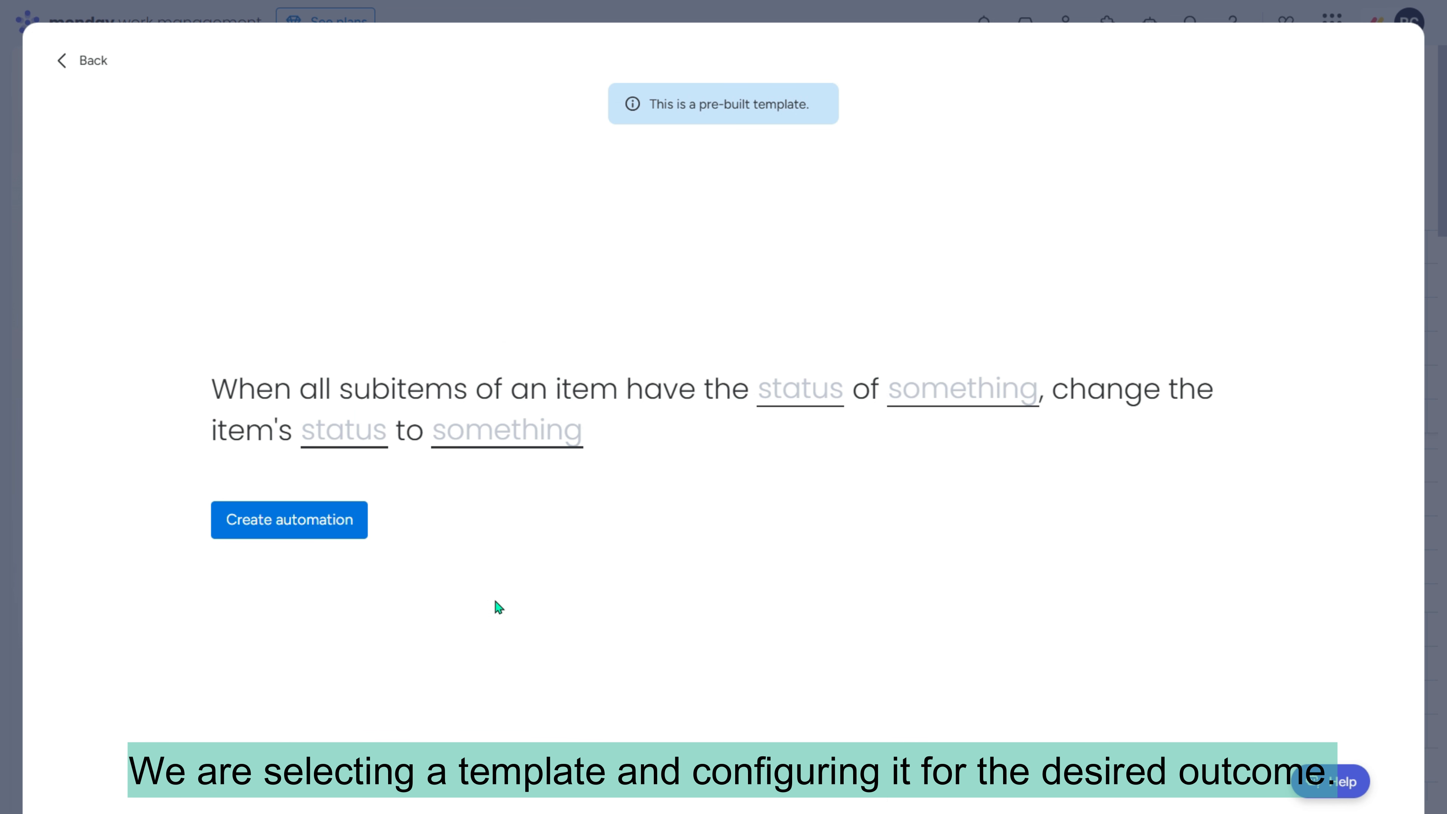
- Create the automation that changes the item's Status to Done when all its subitems have the subitem Status of Done
left_click(811, 402)
left_click(820, 467)
left_click(1067, 392)
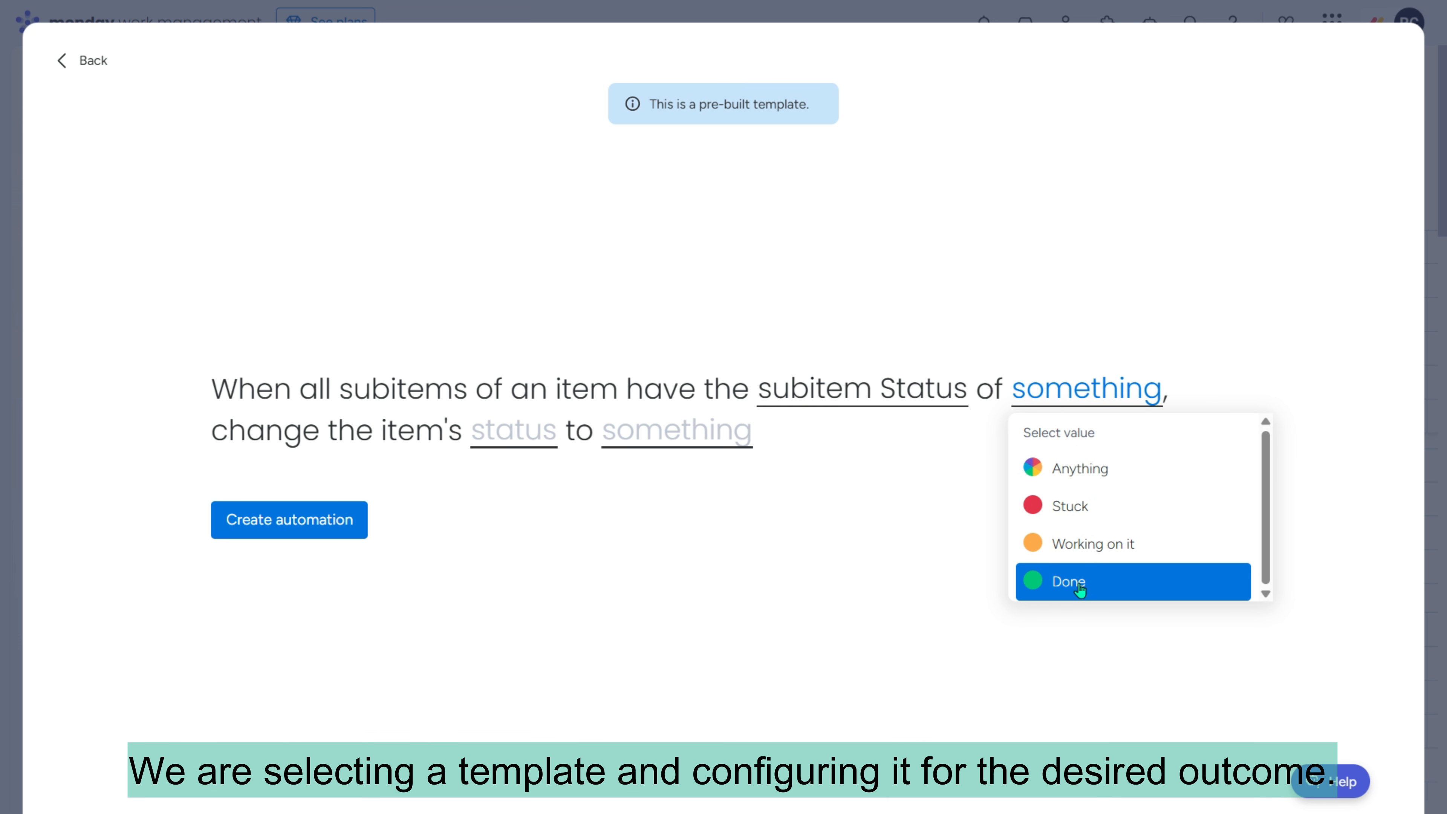
left_click(1075, 585)
left_click(394, 436)
left_click(430, 507)
left_click(544, 431)
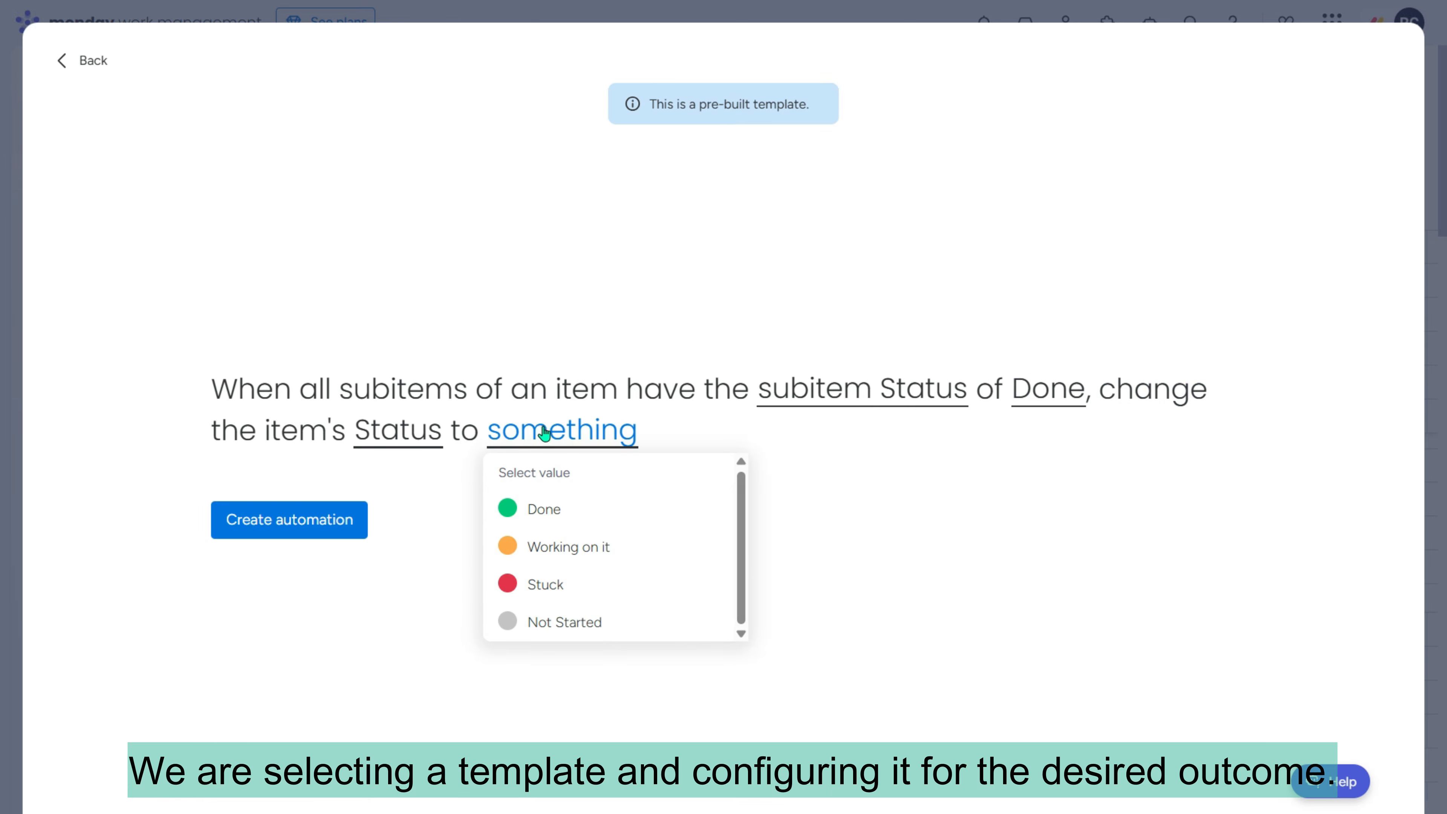
left_click(544, 509)
left_click(328, 533)
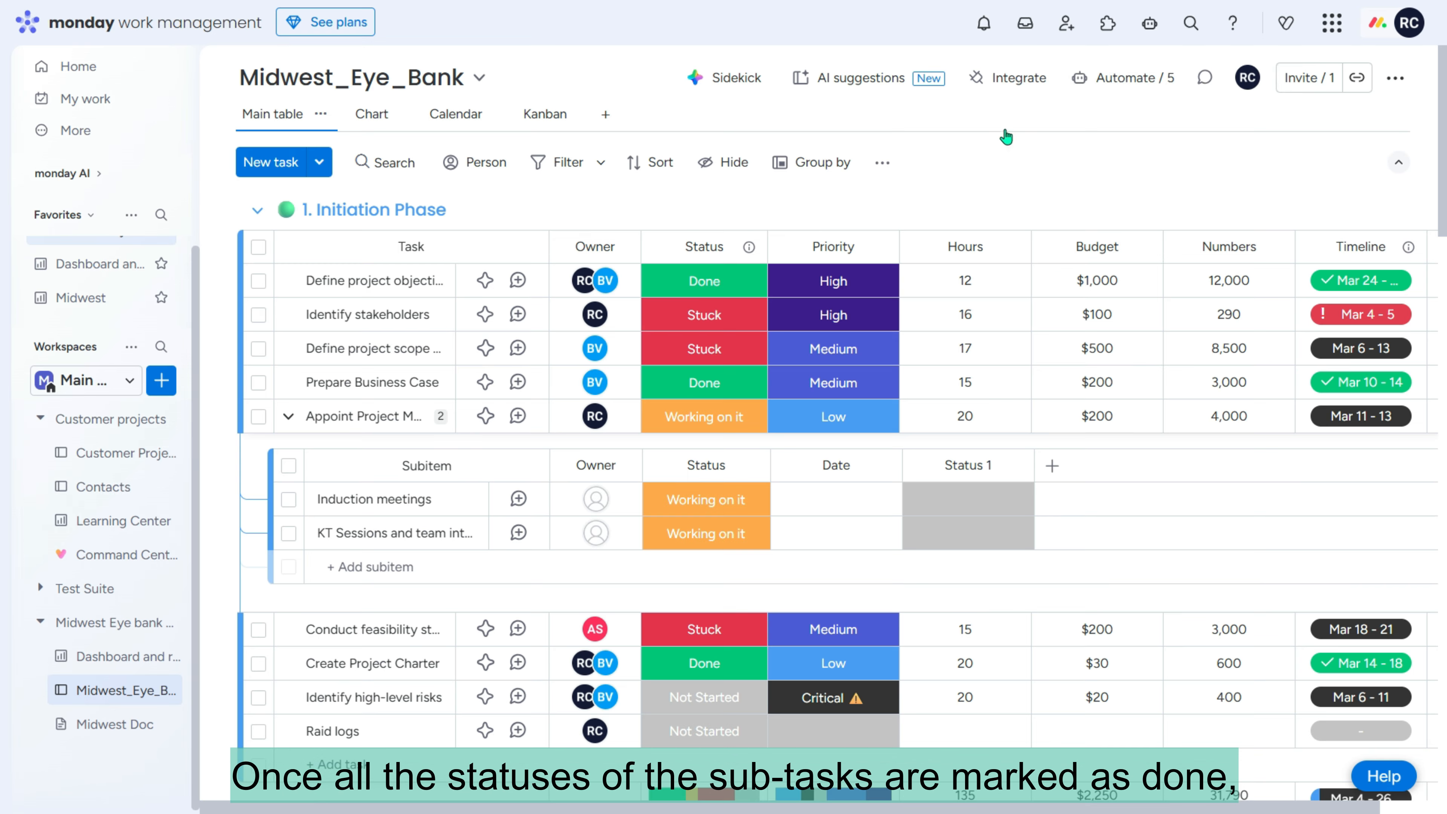
- Set the status of both Appoint Project Manager subitems, KT Sessions and Induction meetings, to Done
left_click(714, 536)
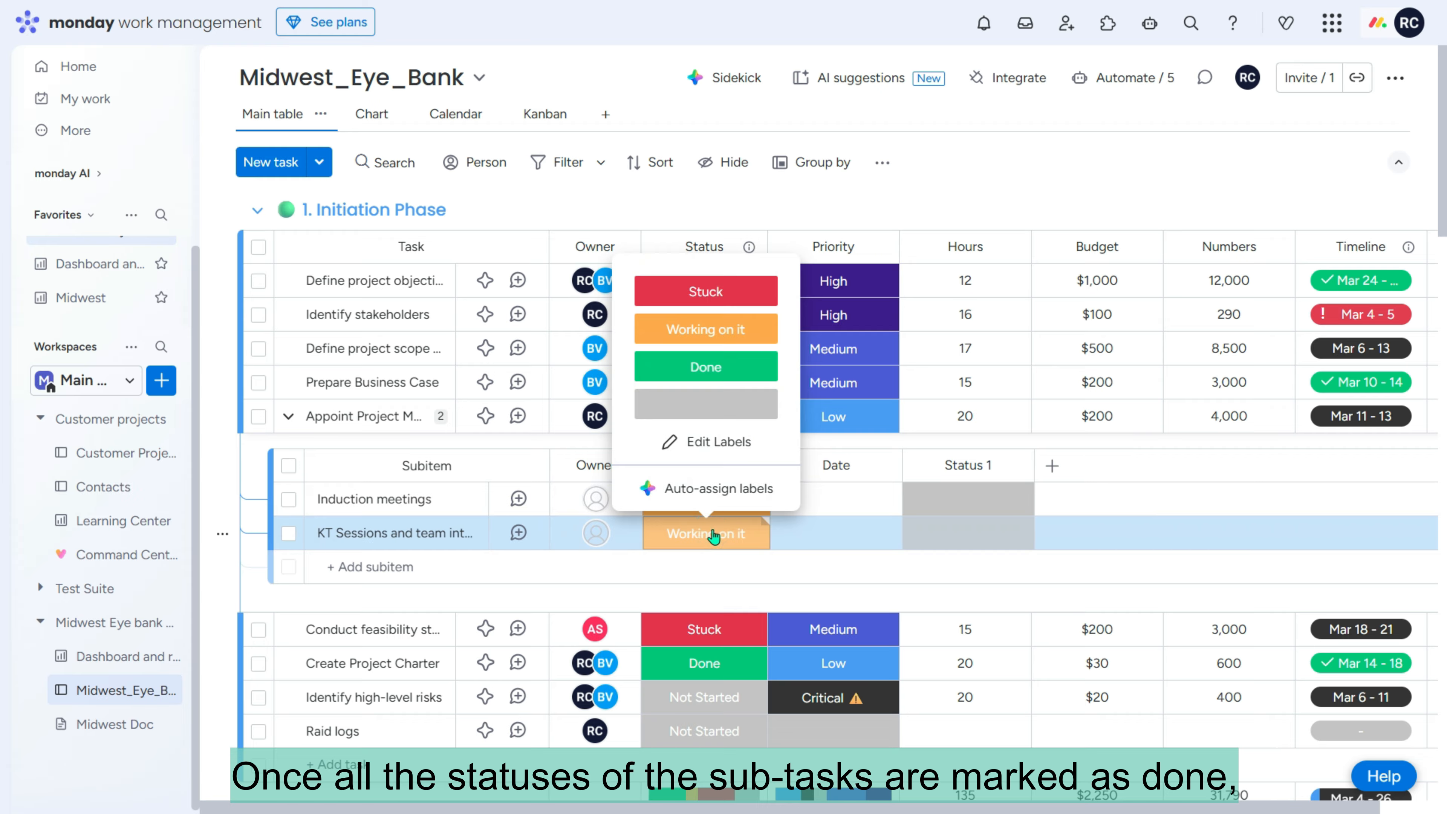
left_click(705, 368)
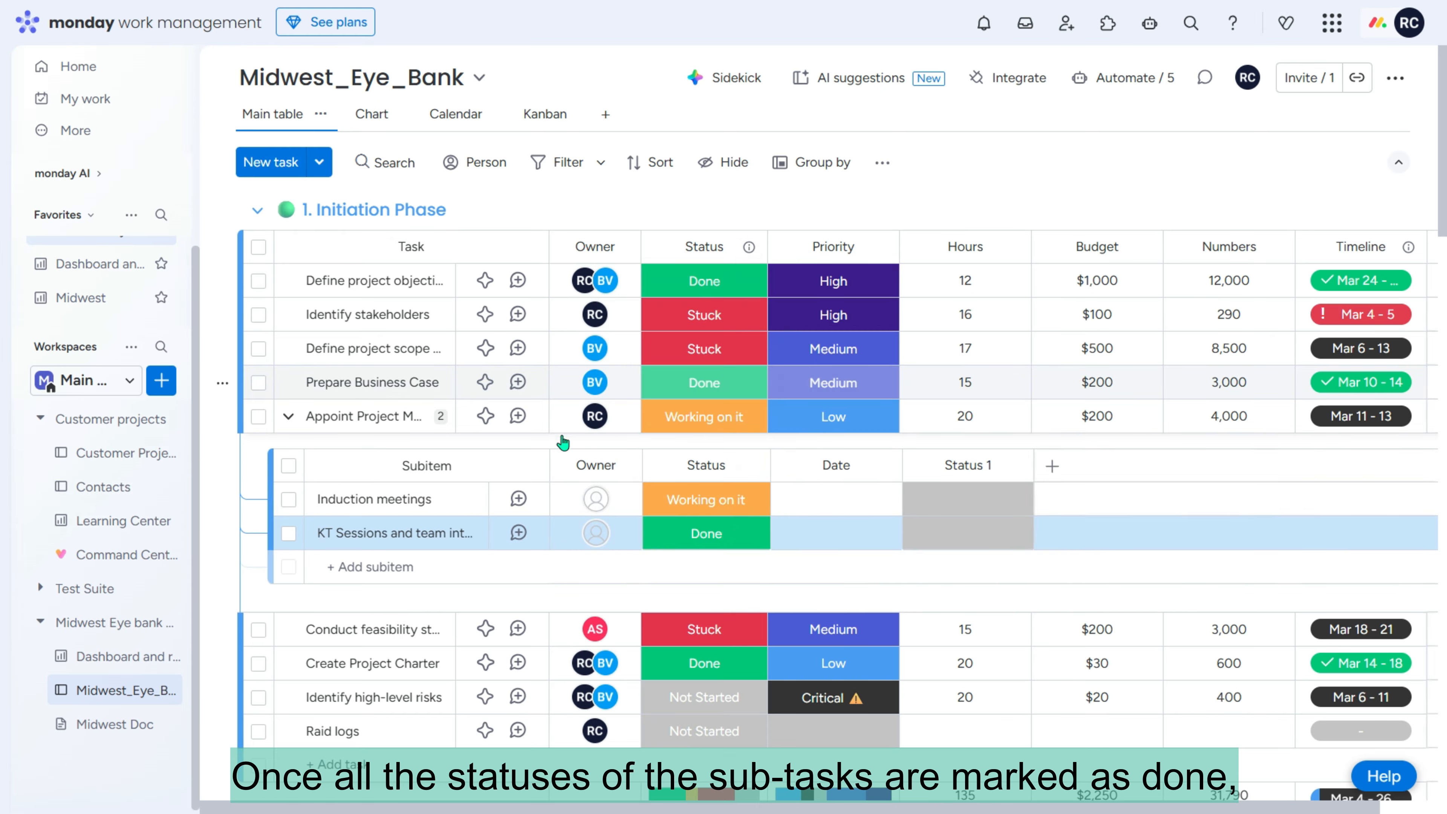
left_click(722, 508)
left_click(712, 639)
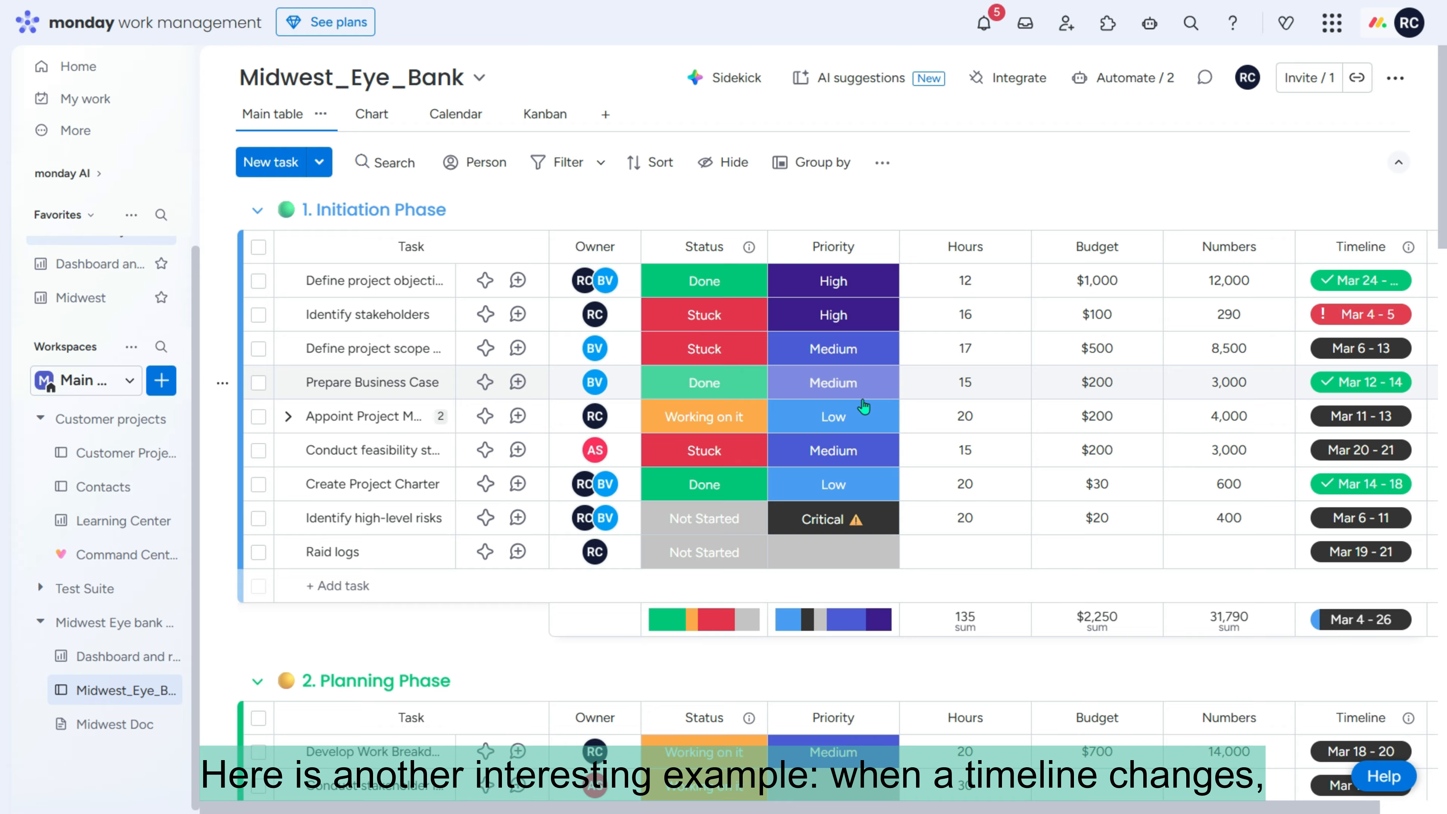
- Start a board automation from scratch with the column changes trigger set to the Timeline column
left_click(1328, 383)
mouse_move(602, 391)
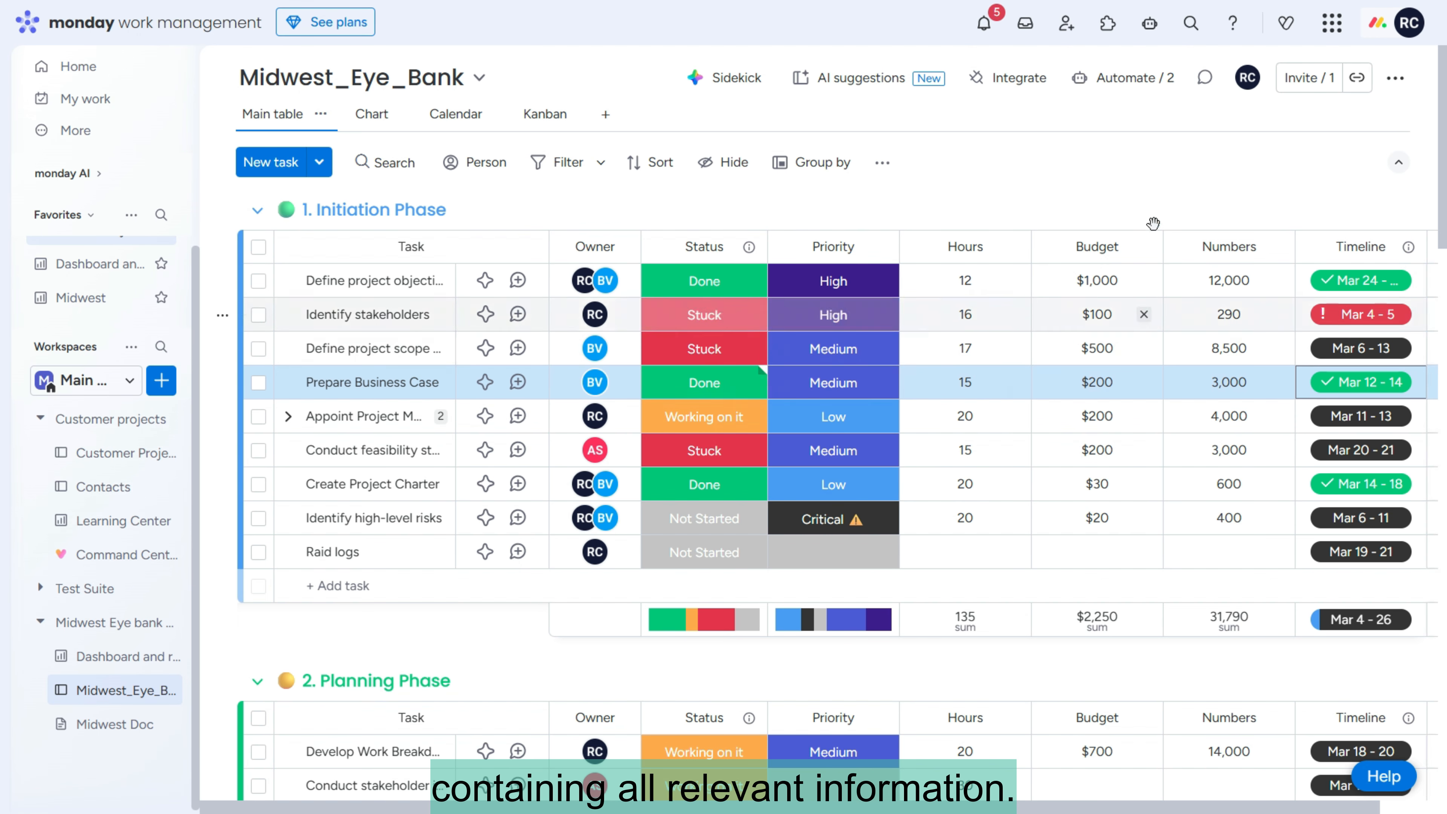
left_click(1131, 81)
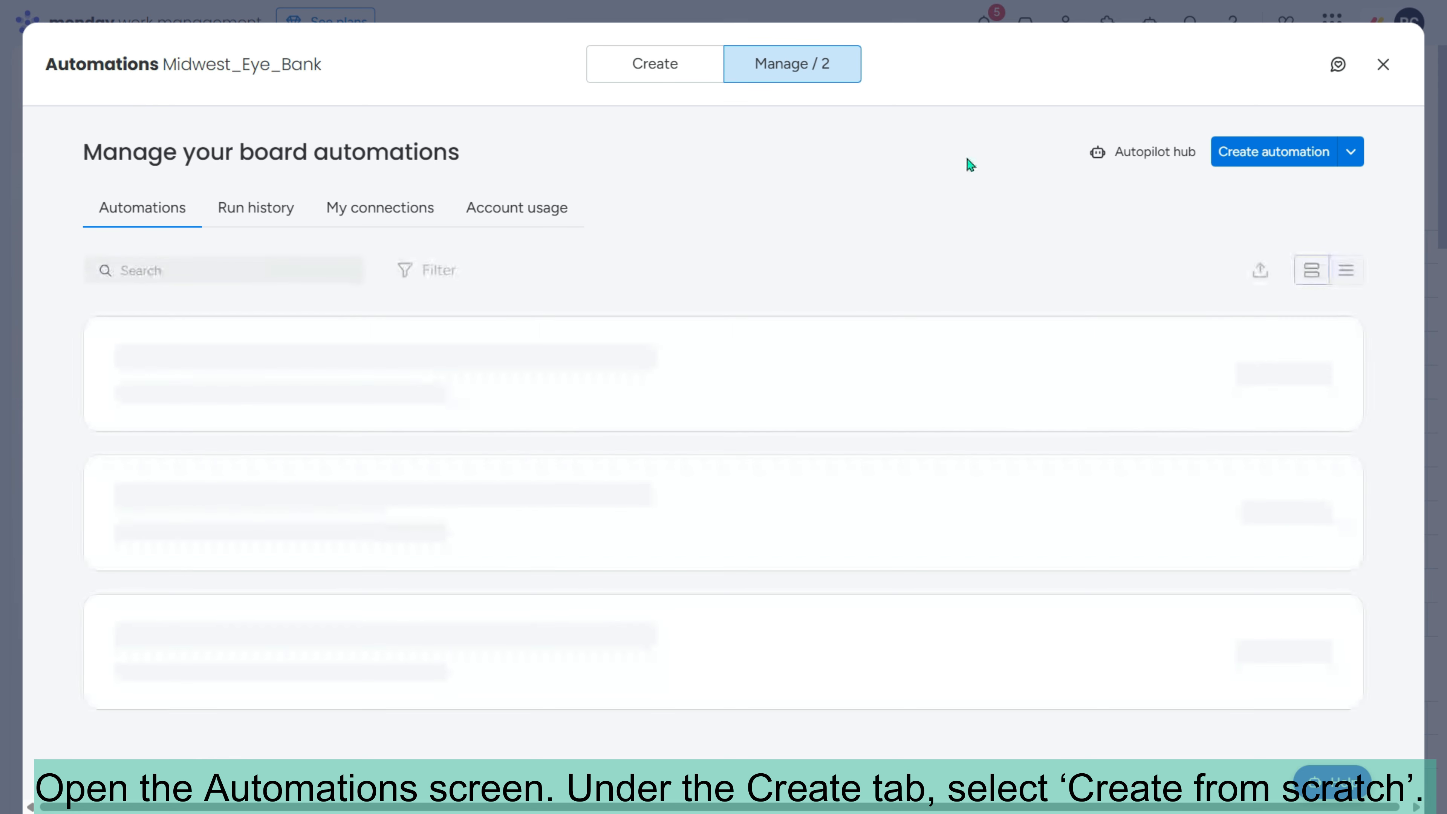
left_click(656, 77)
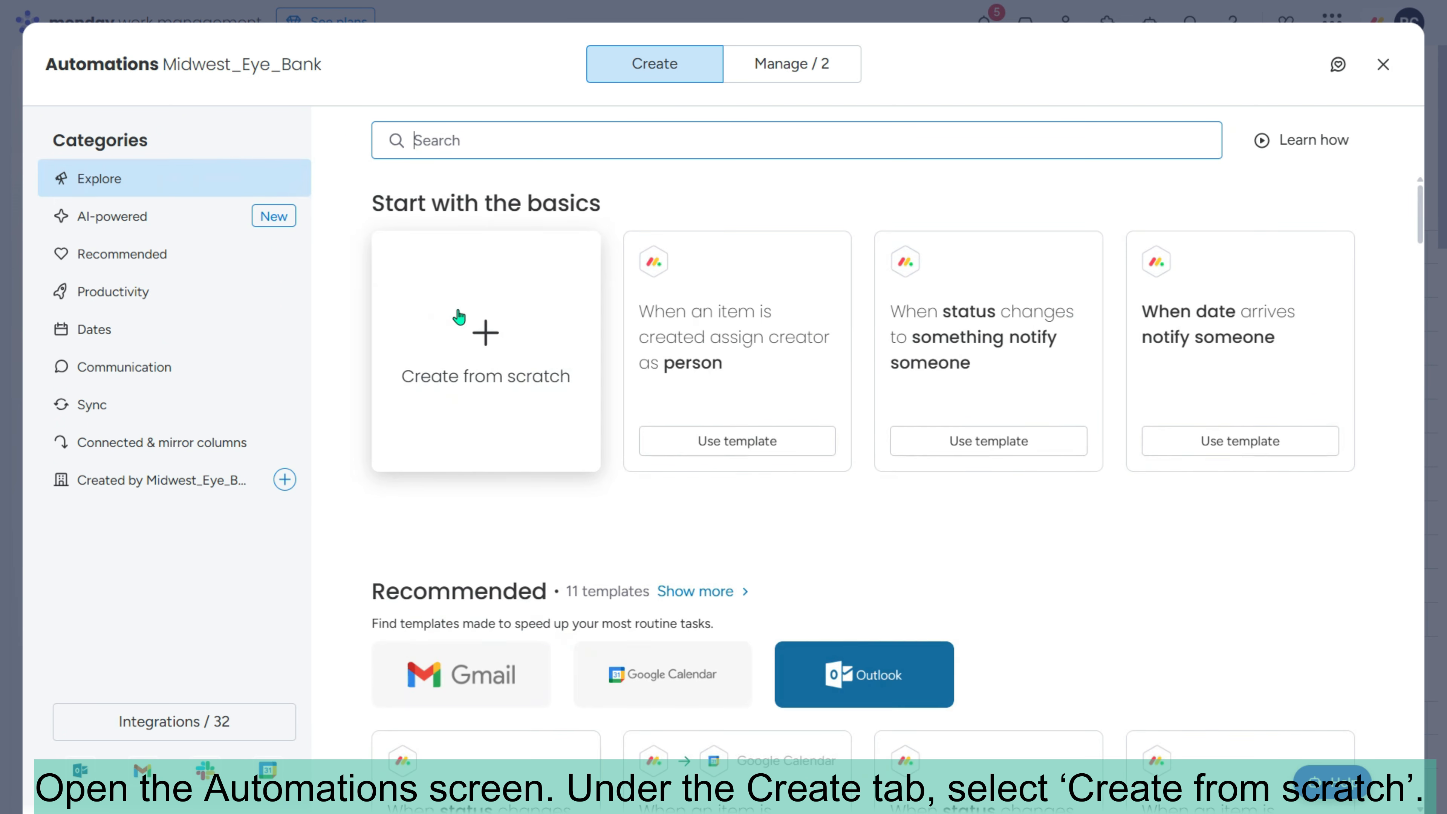
left_click(487, 335)
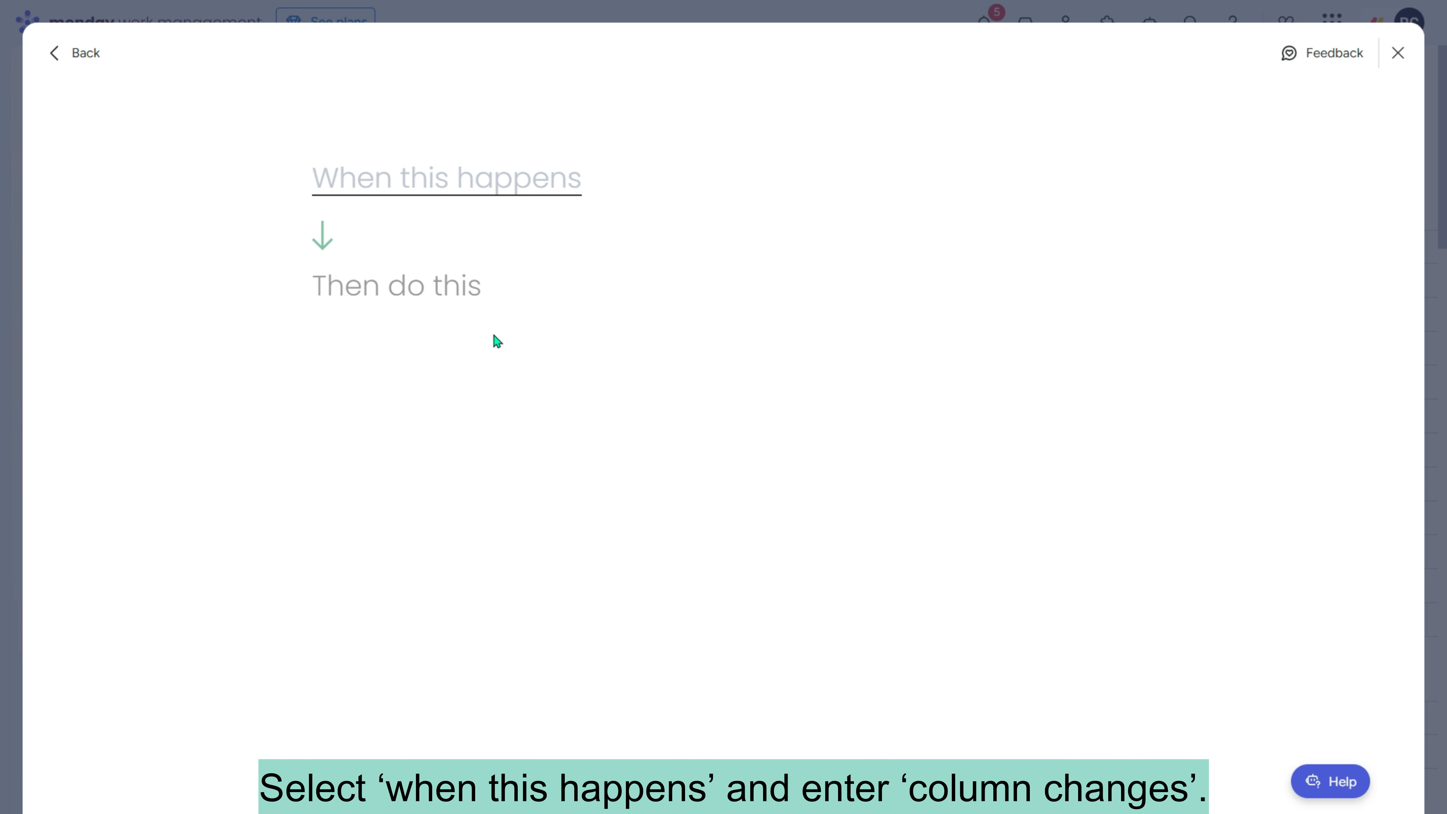
left_click(384, 188)
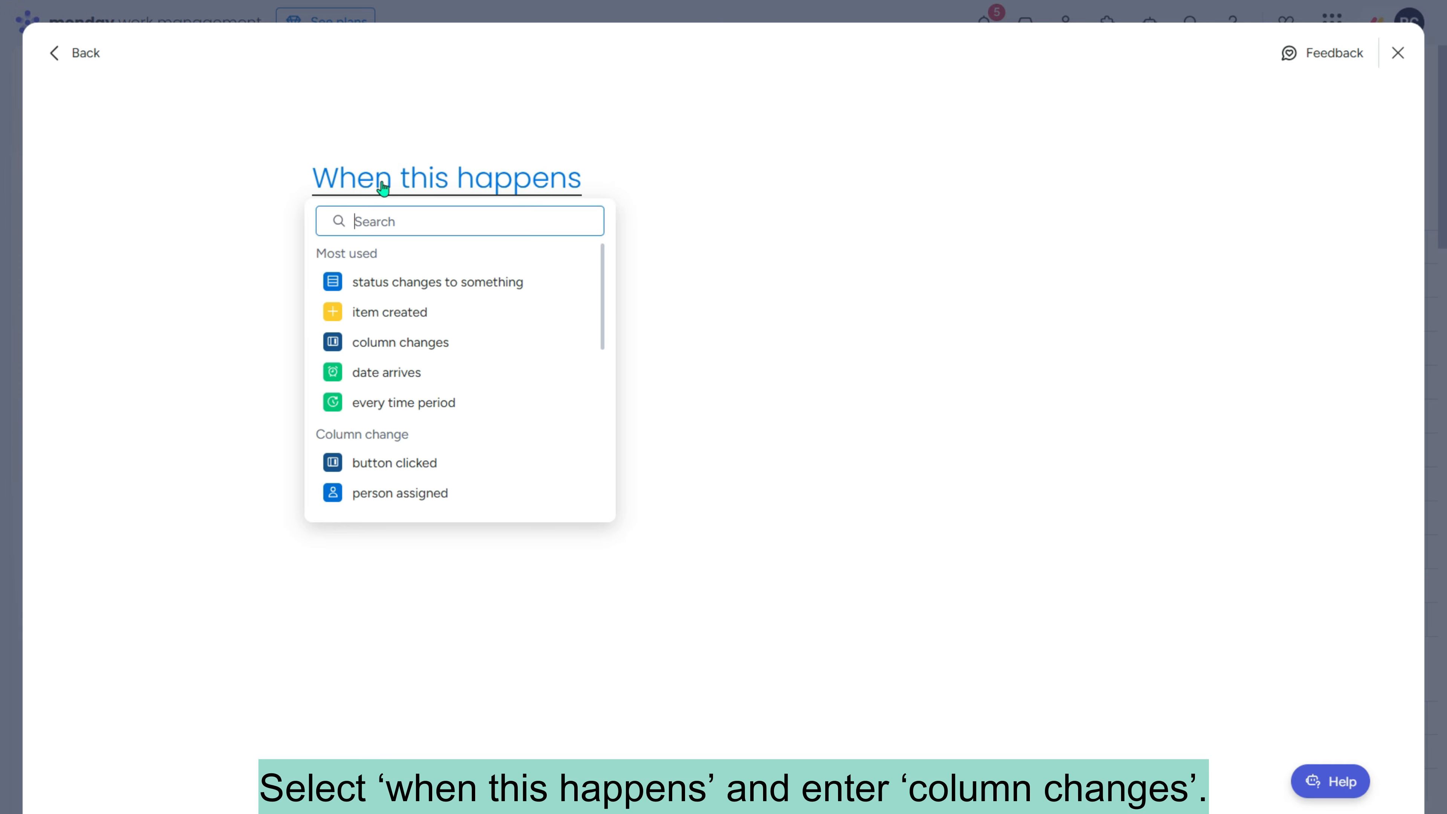
left_click(407, 341)
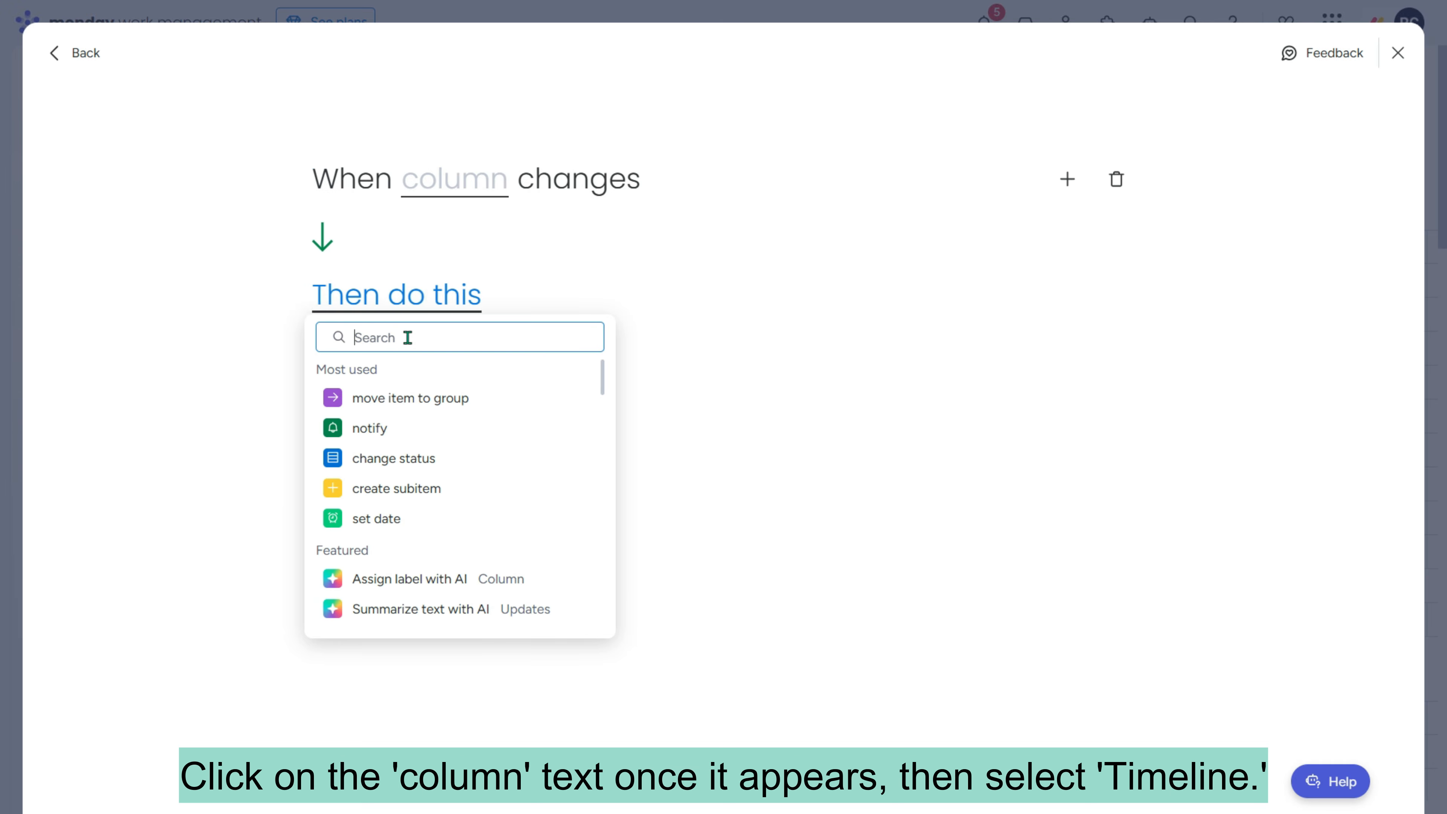
left_click(473, 181)
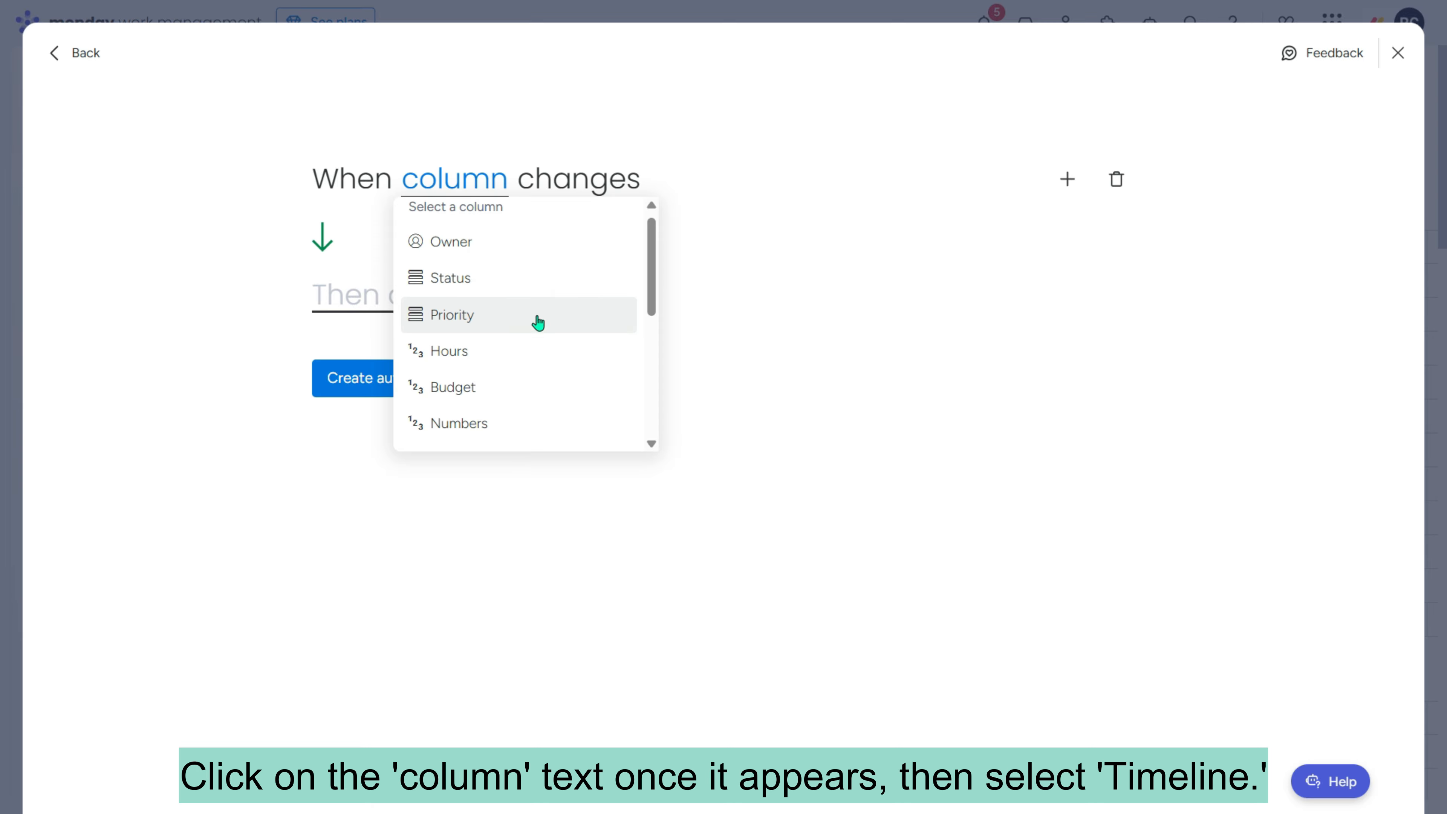
scroll(539, 324, "down", 2)
left_click(498, 363)
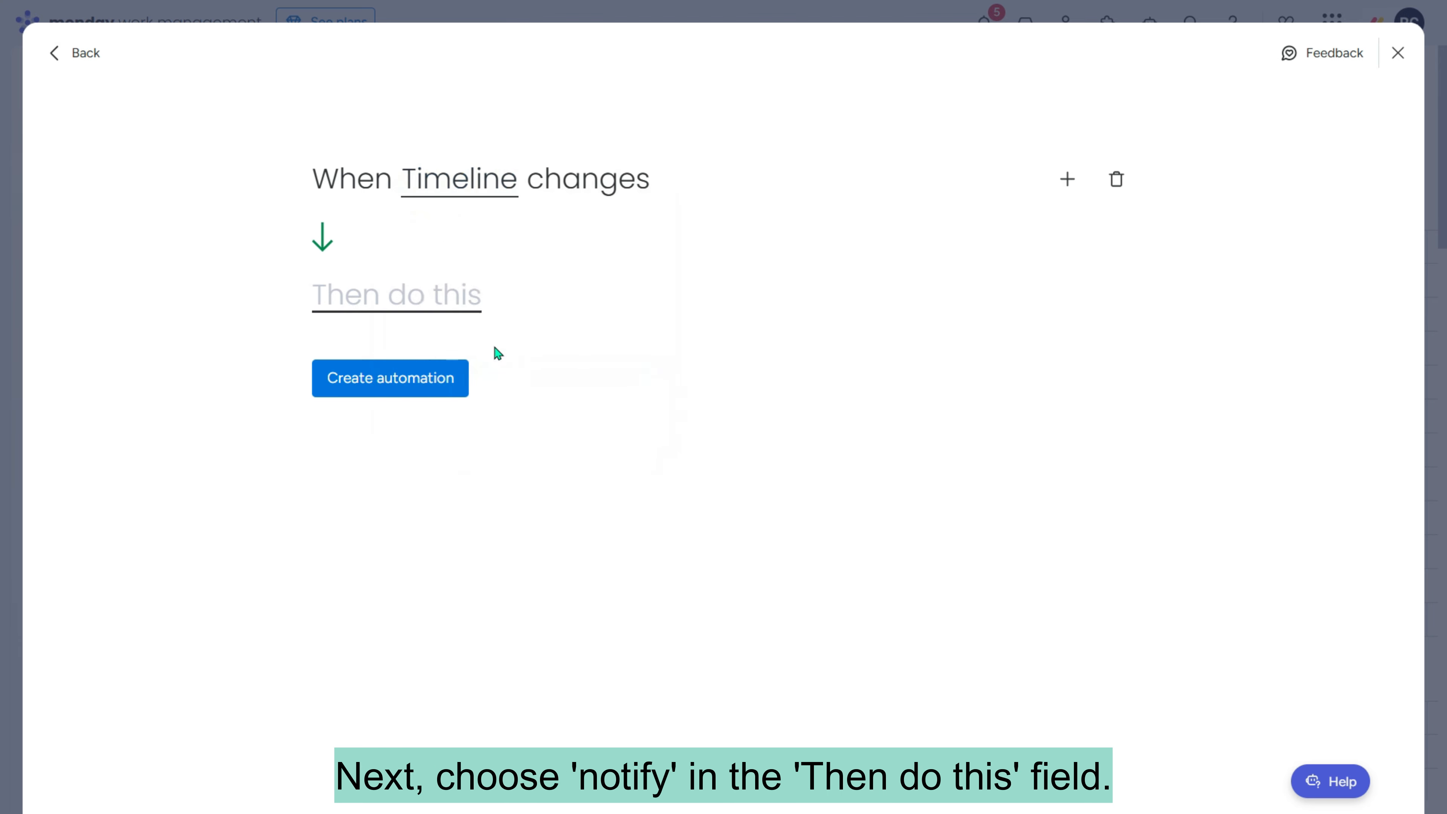
- Add a notify action with the message "Hi {task's Owner}, {user name}has changed the timeline.", using the Owner and User Name board fields
left_click(360, 304)
left_click(379, 428)
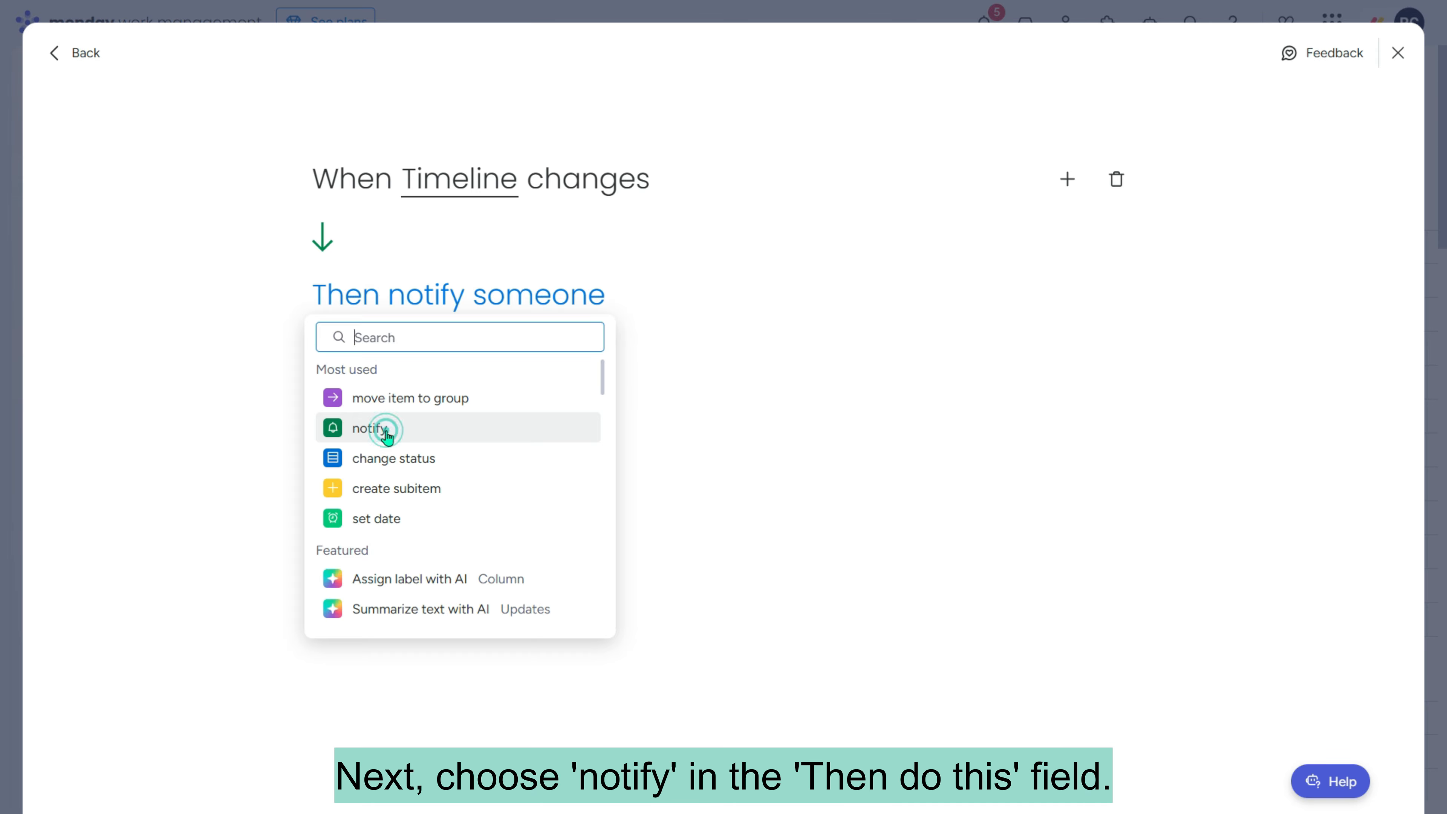
left_click(446, 304)
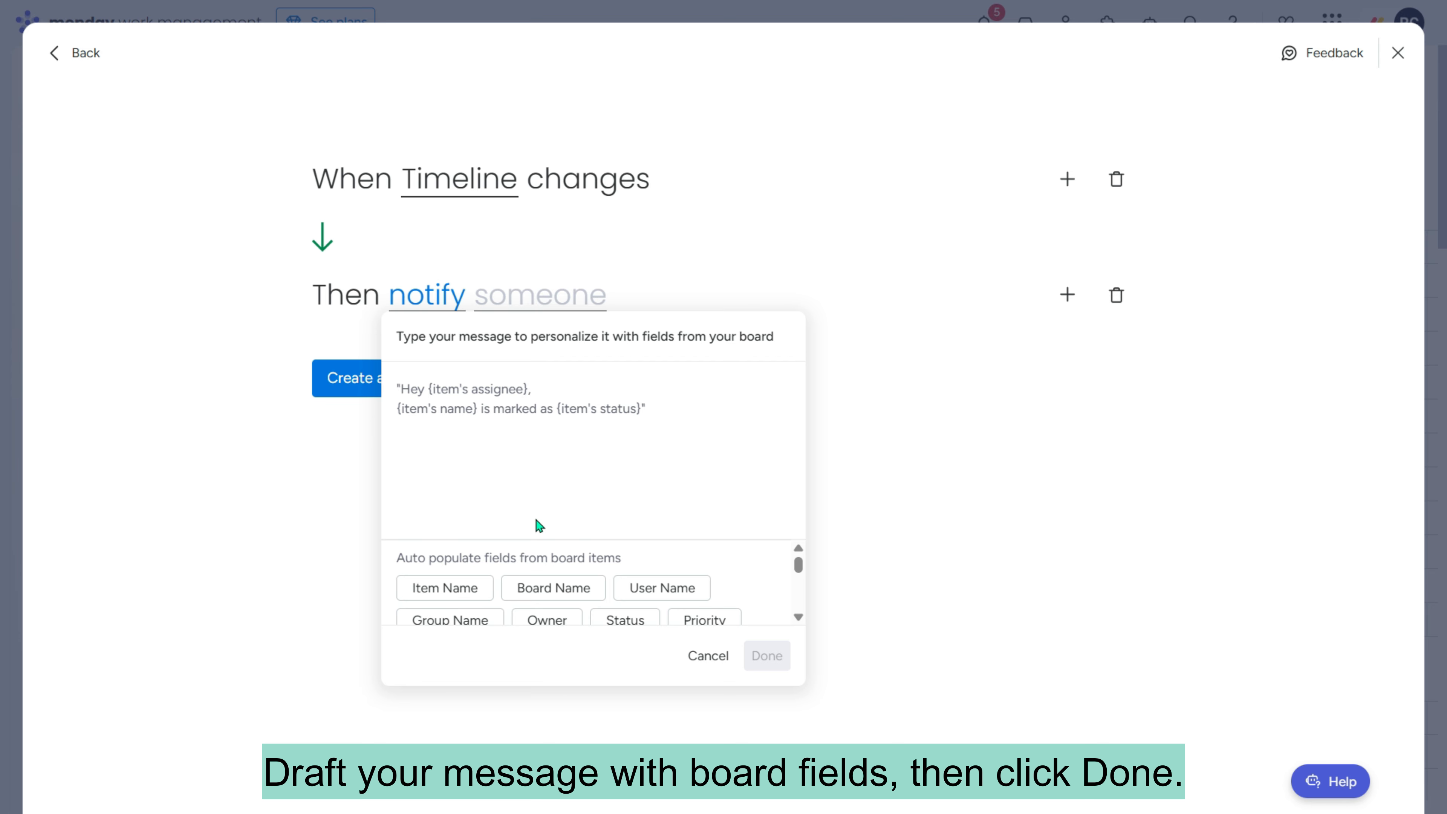
type("Hi")
left_click(566, 617)
type(",")
left_click(652, 599)
type("has changed the timeline.")
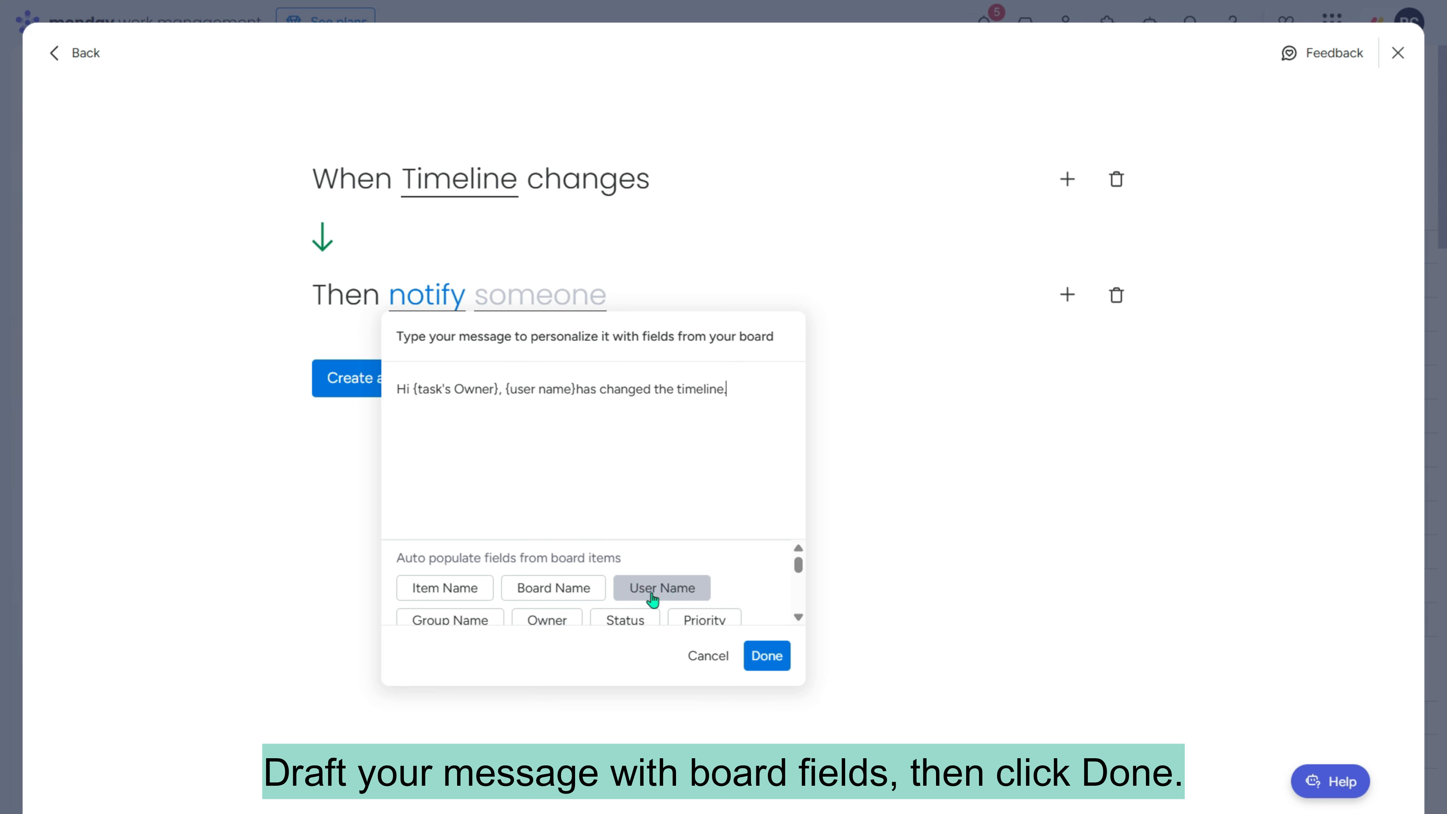
left_click(769, 657)
- Make the last listed team member the notification recipient, create the automation and return to the board
left_click(559, 308)
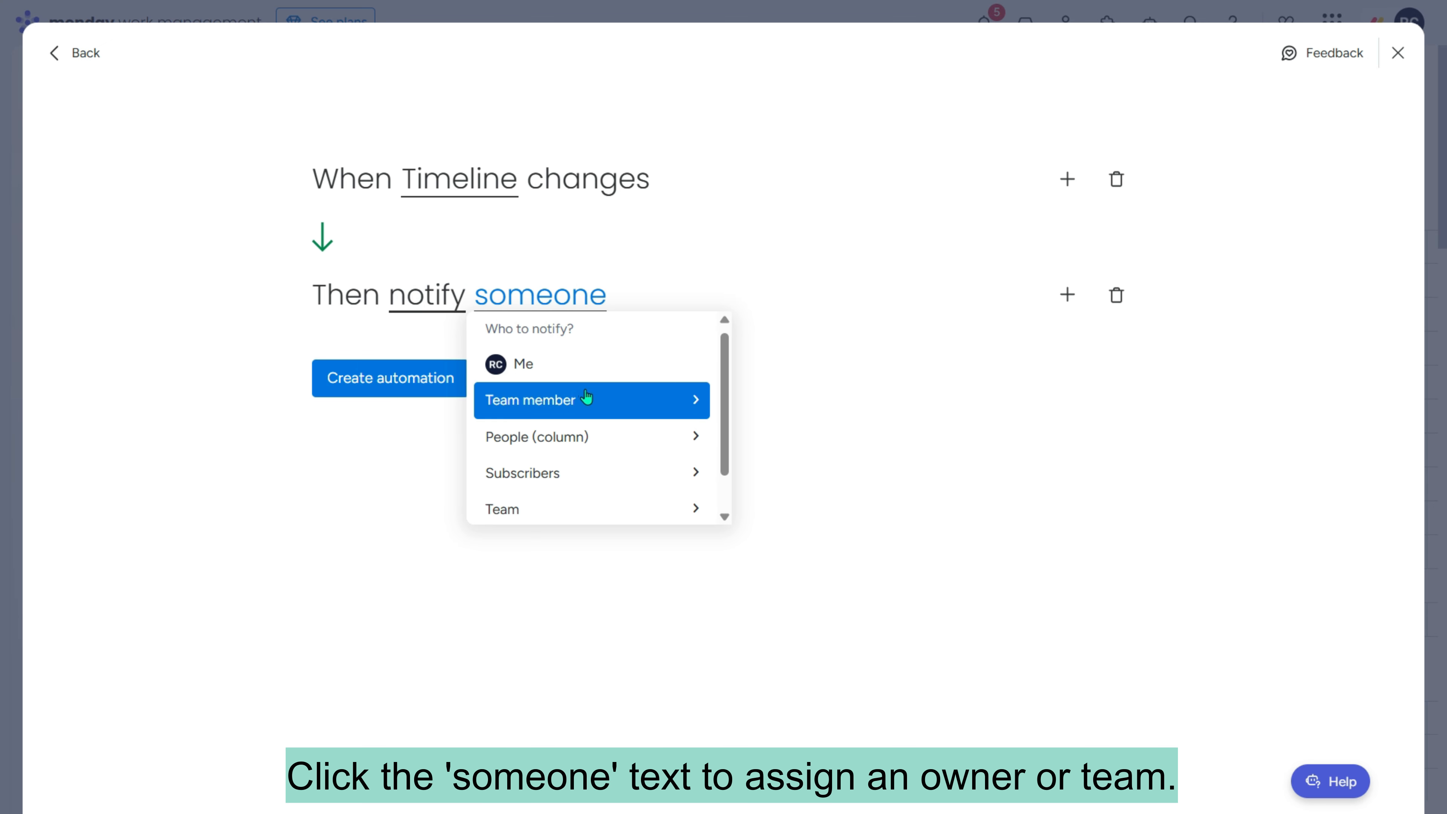
left_click(620, 404)
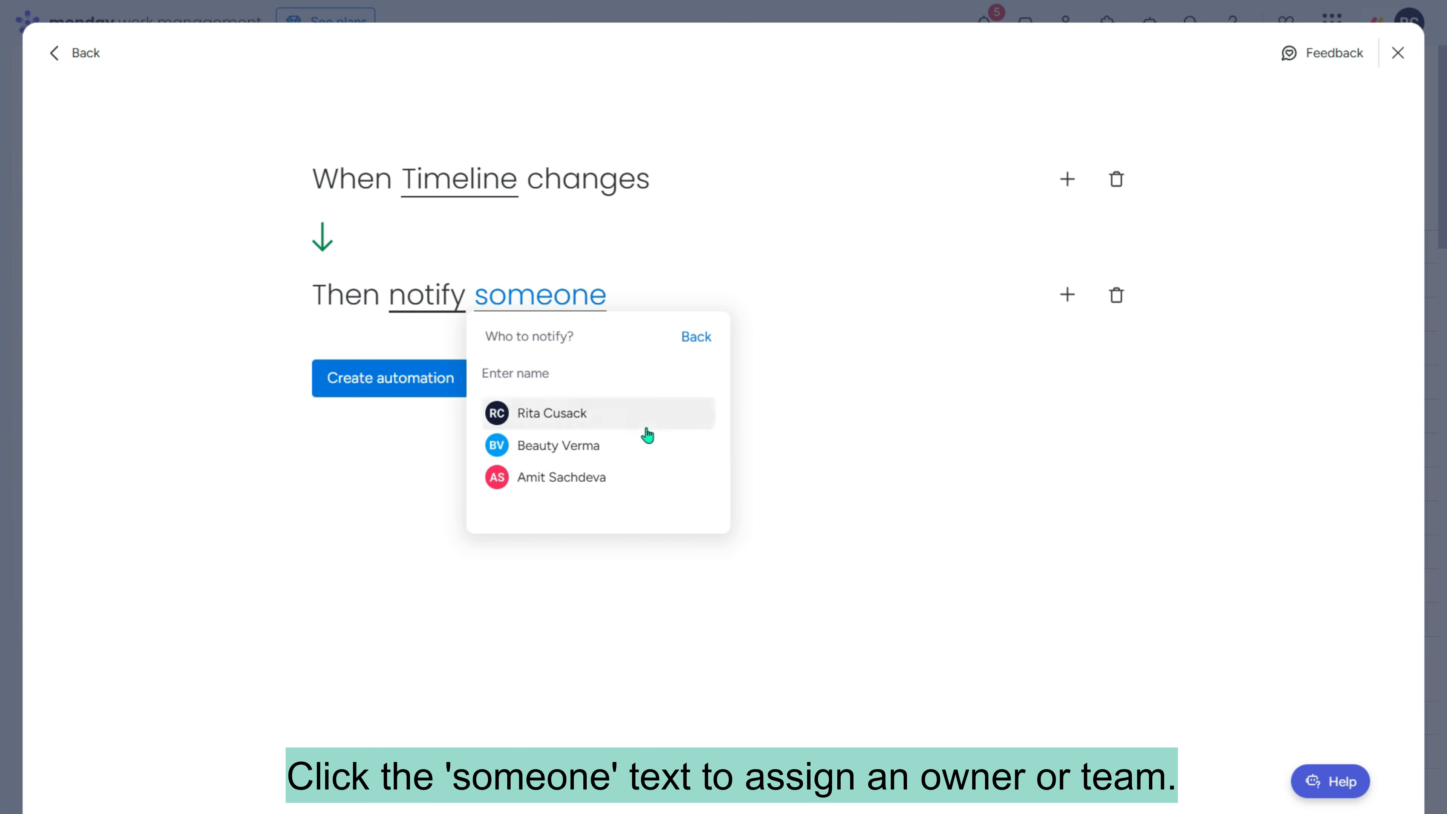
left_click(598, 476)
left_click(394, 380)
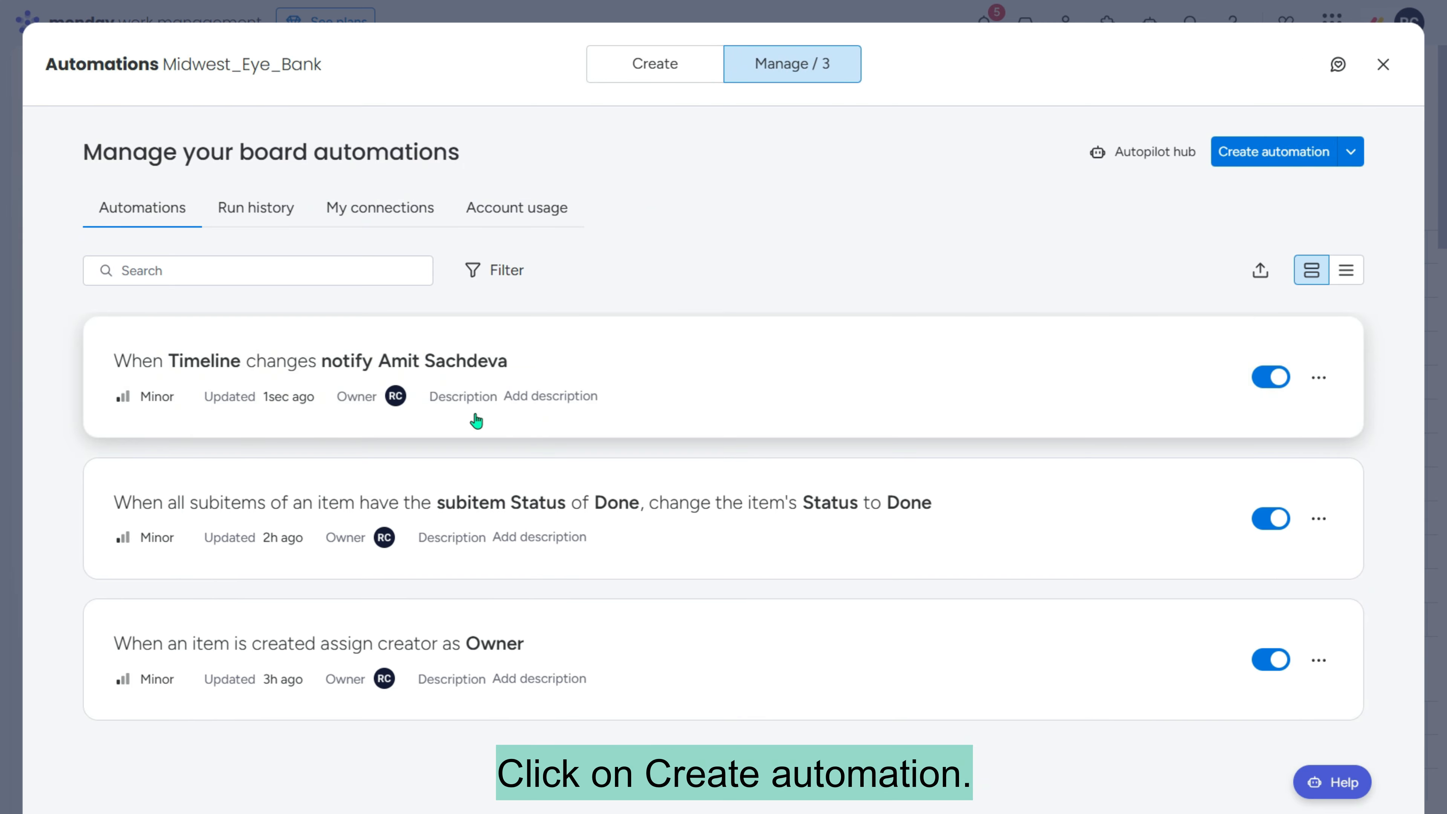
left_click(1384, 64)
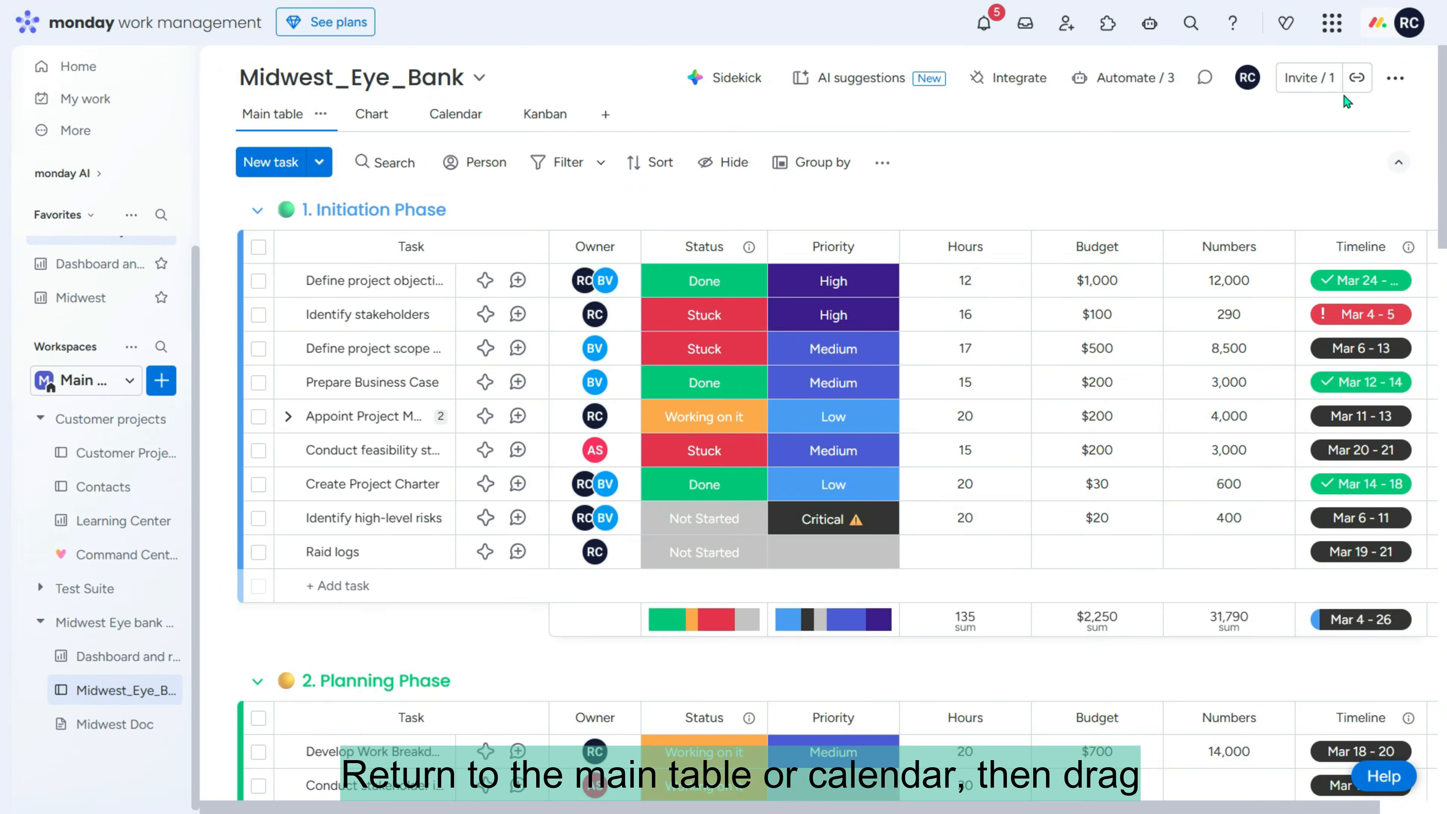
- Set the timeline start date of the Prepare Business Case task to March 10, 2026
left_click(1373, 391)
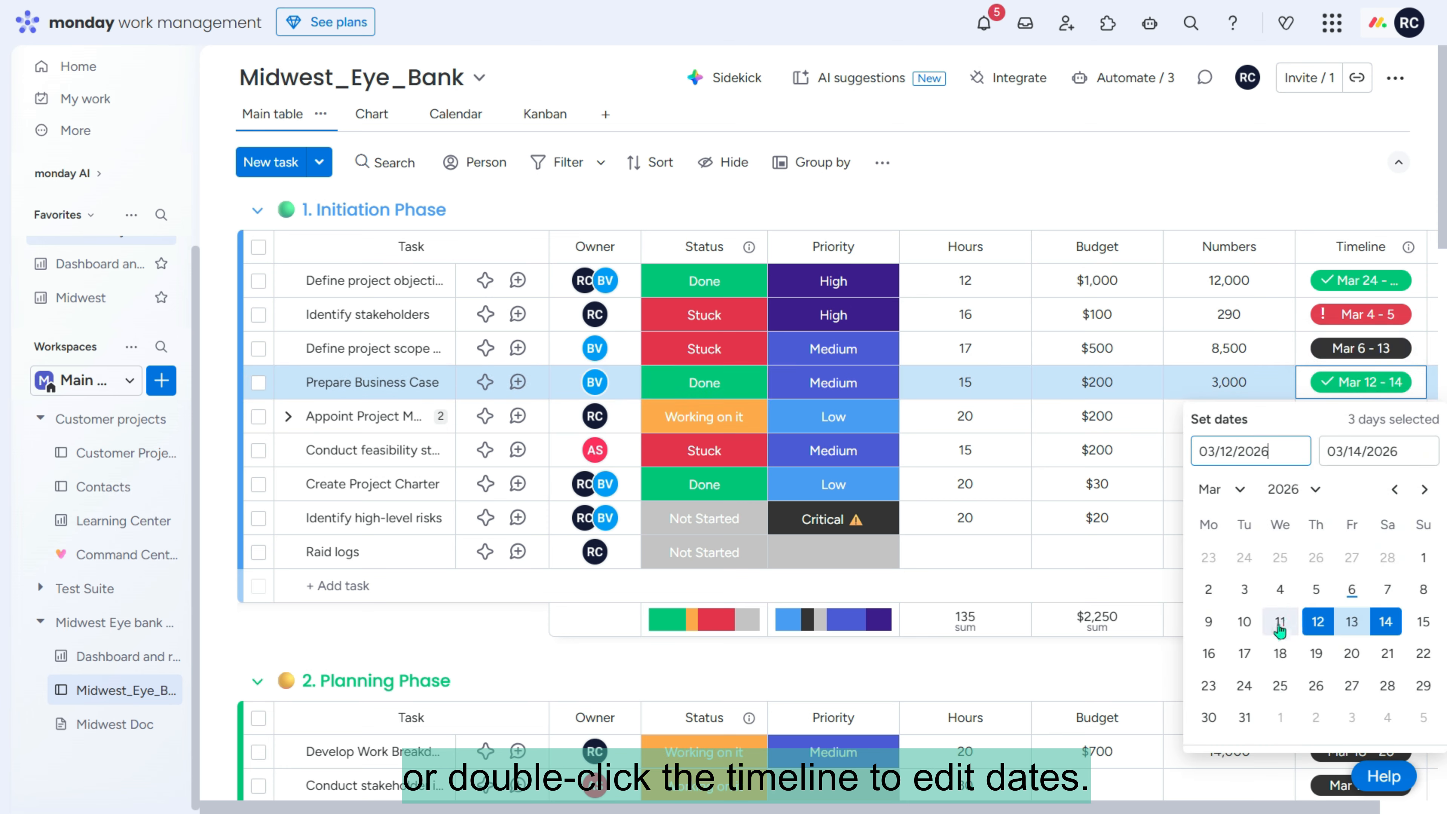
left_click(1248, 624)
left_click(1092, 168)
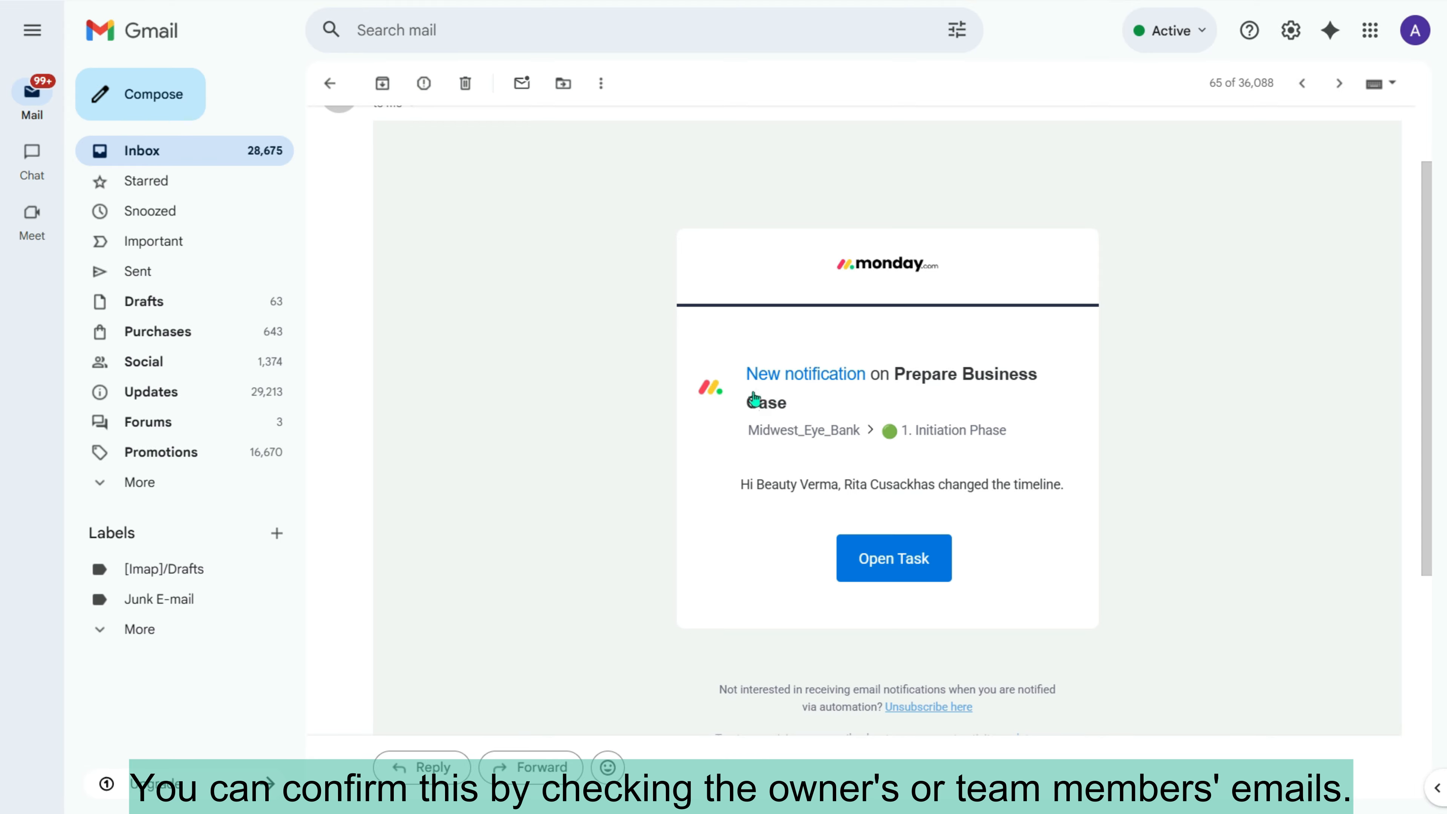
- Open the board's Timeline change notification rule for editing and toggle the rule's on/off state
left_click(1128, 80)
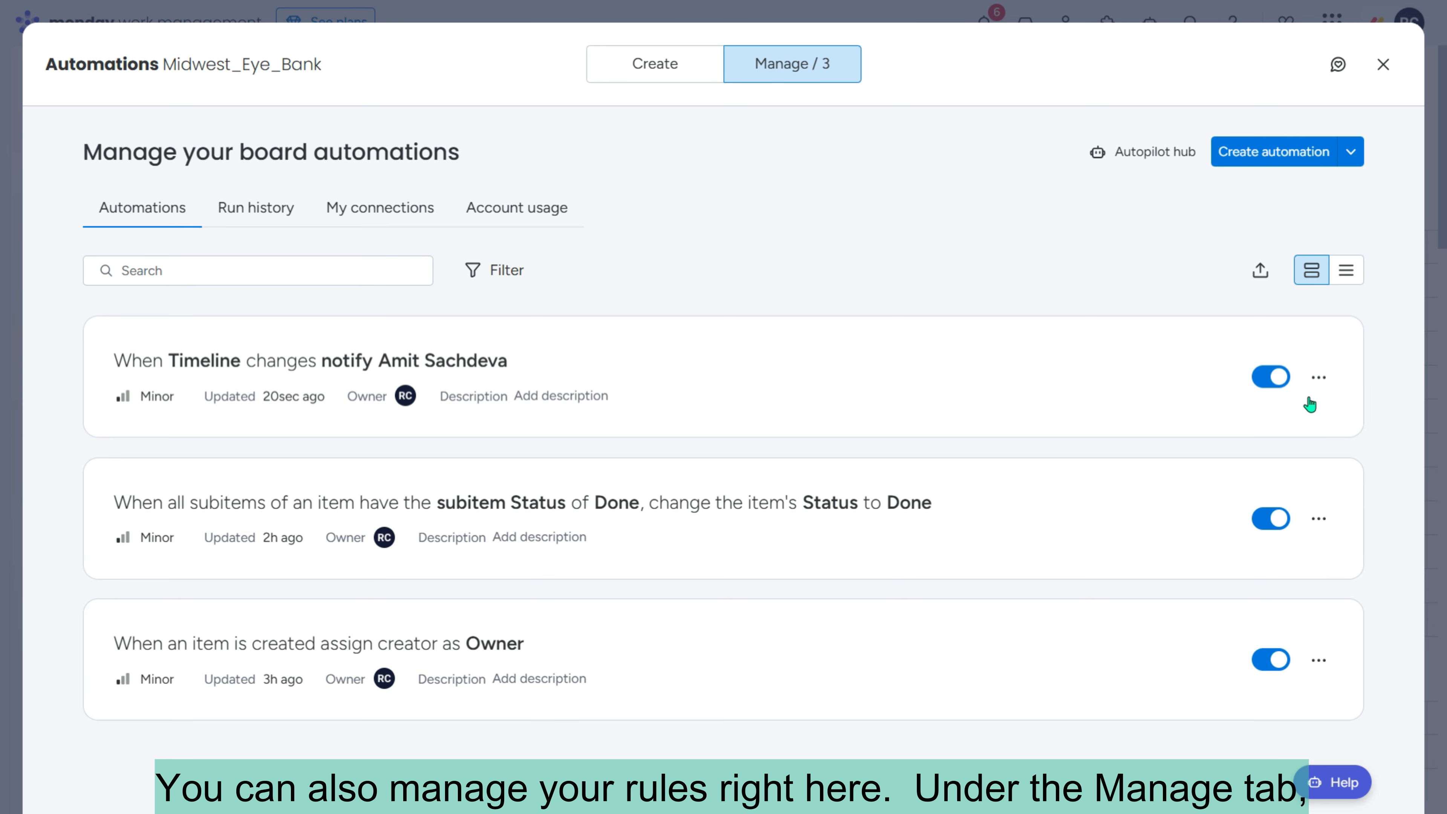
left_click(1319, 376)
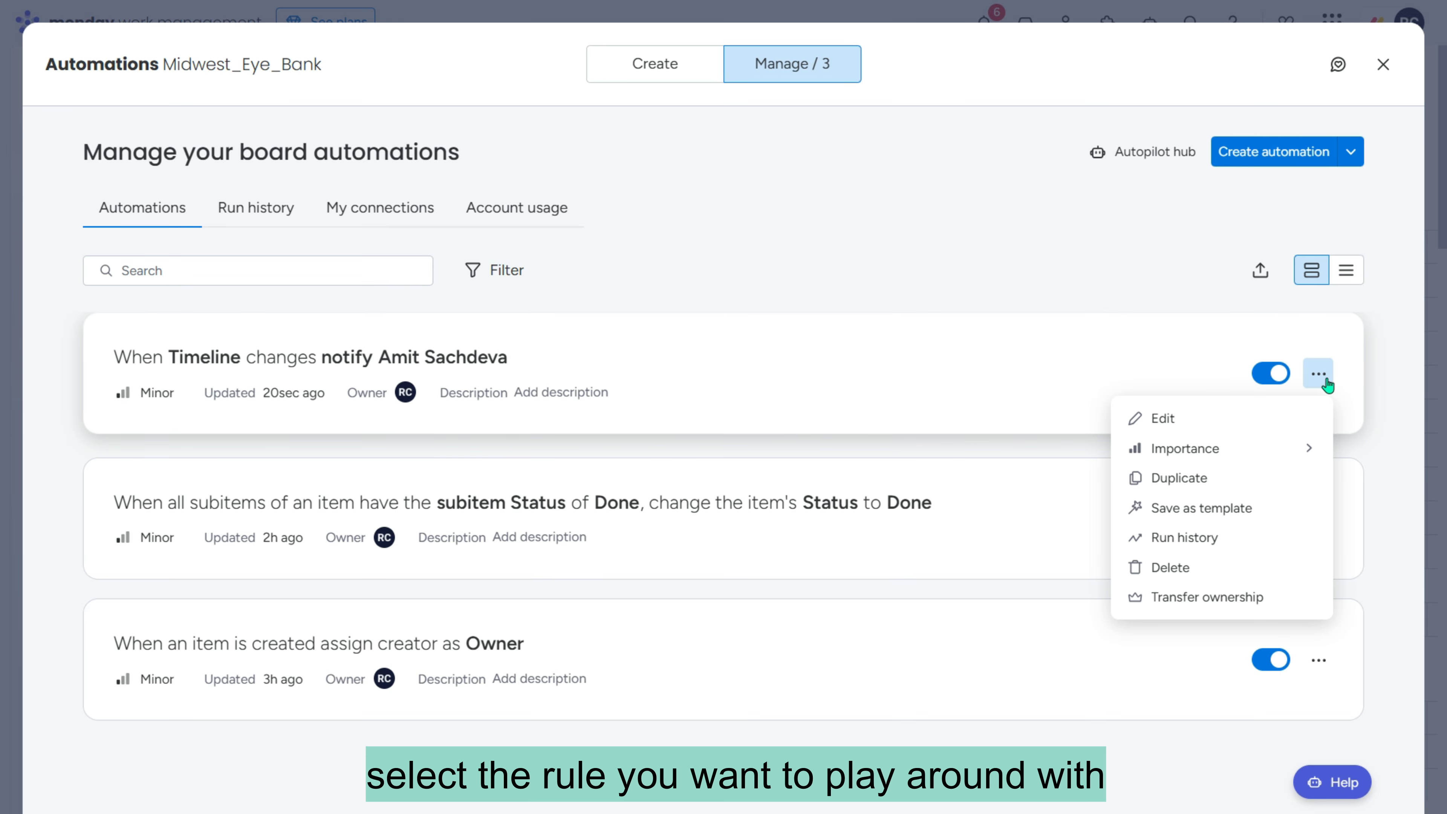
left_click(1162, 419)
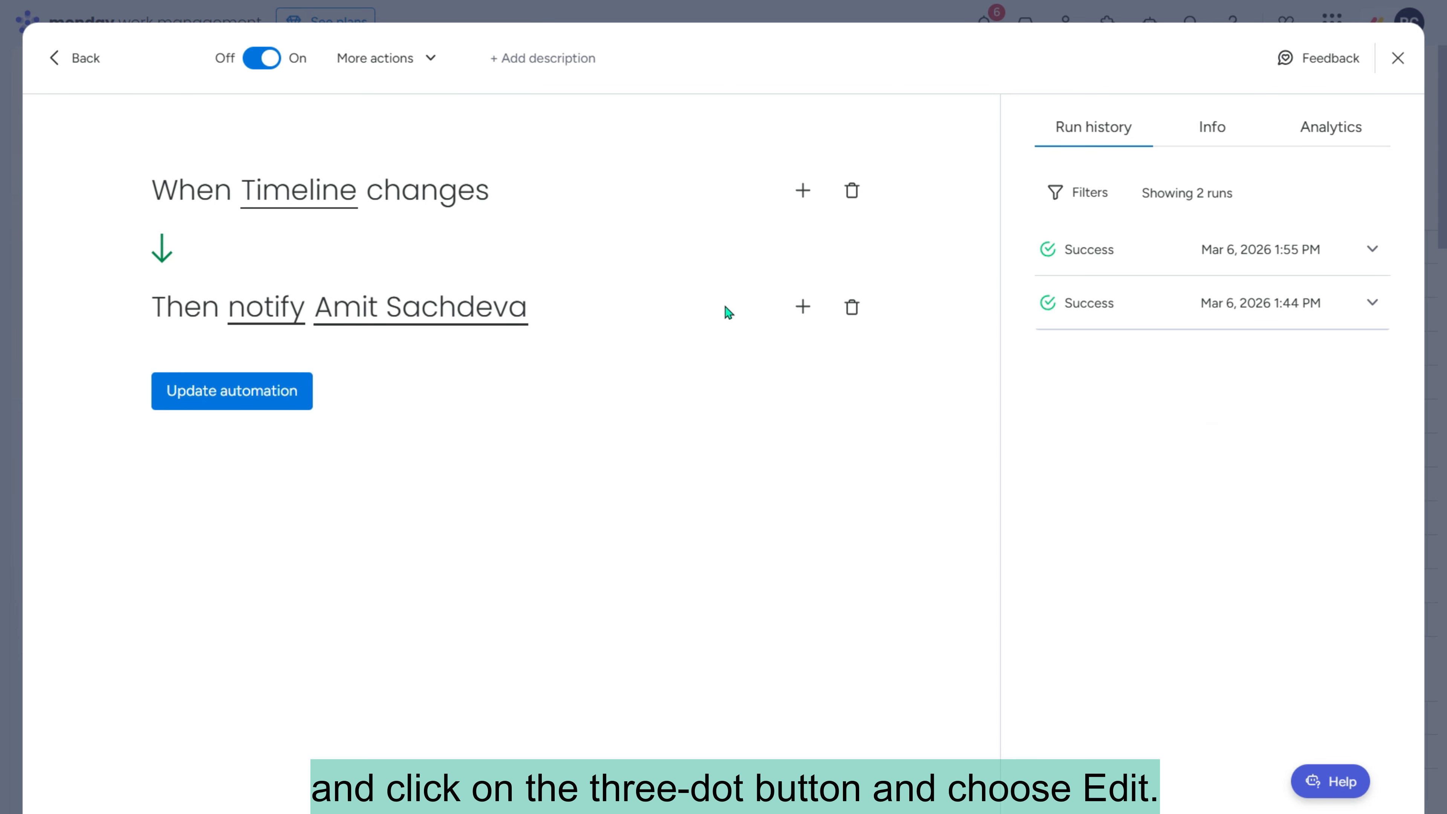
left_click(263, 61)
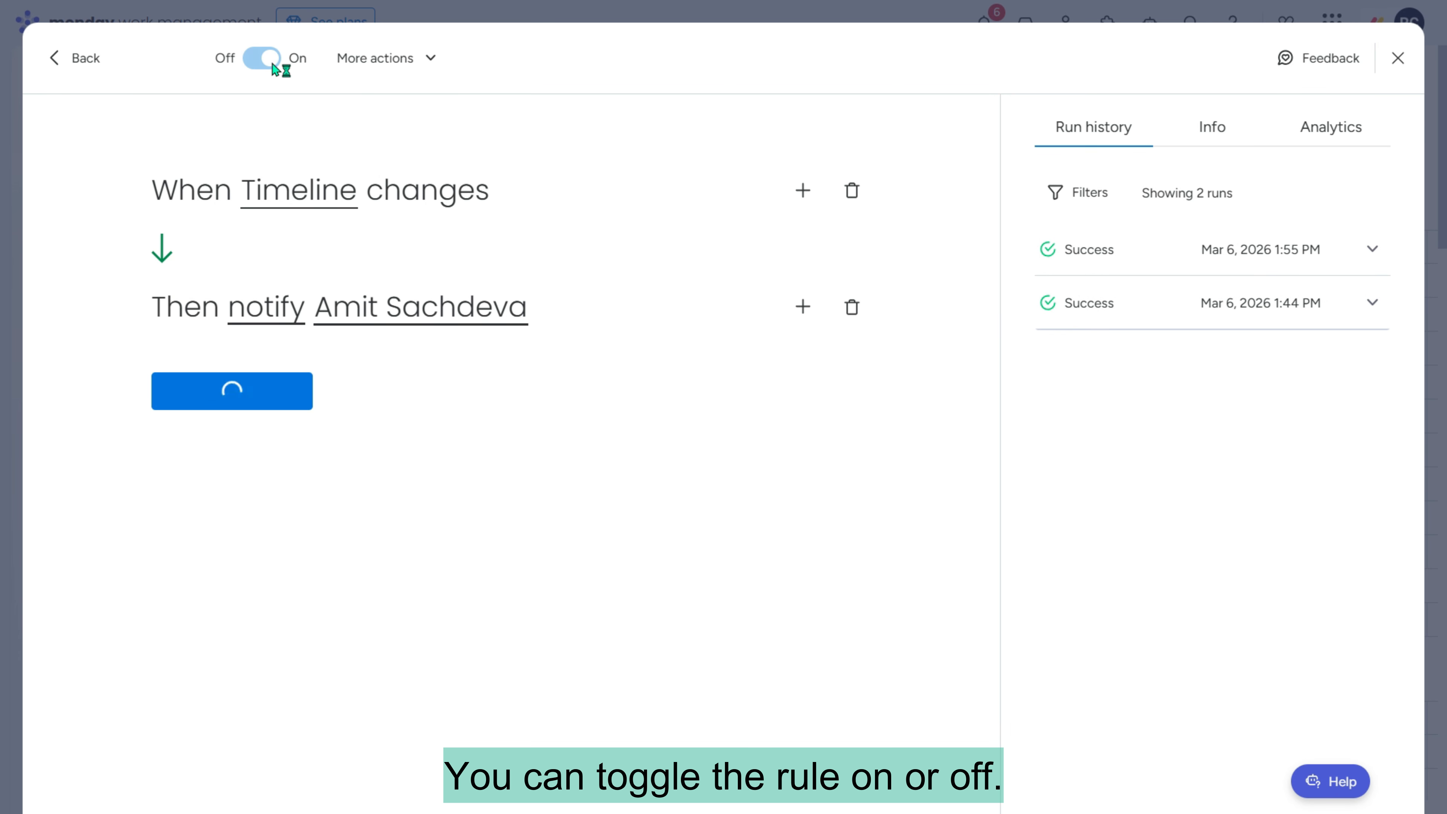
- Change the rule's notification recipient to the signed-in account owner and update the automation
left_click(376, 316)
left_click(373, 372)
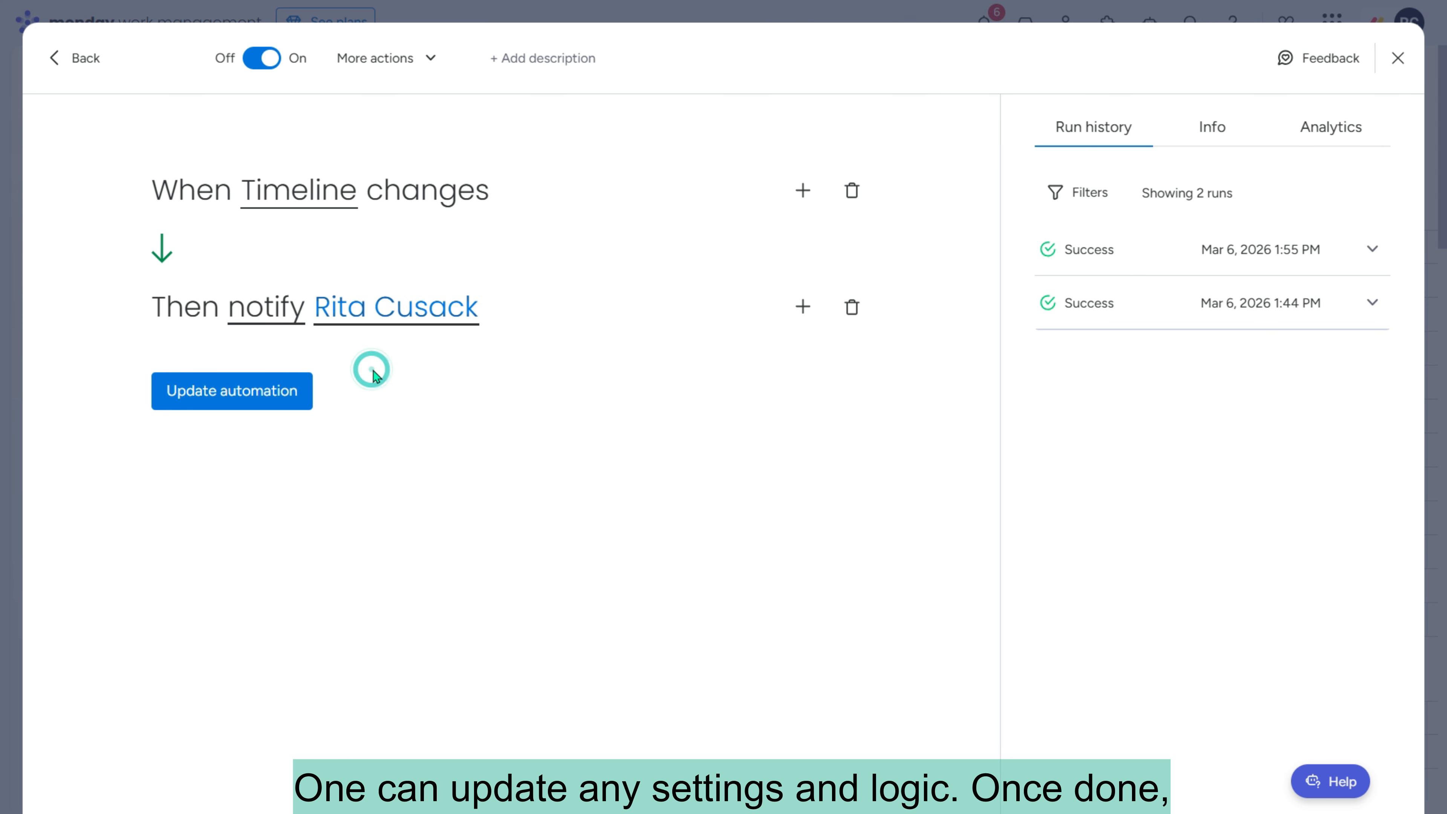
left_click(268, 388)
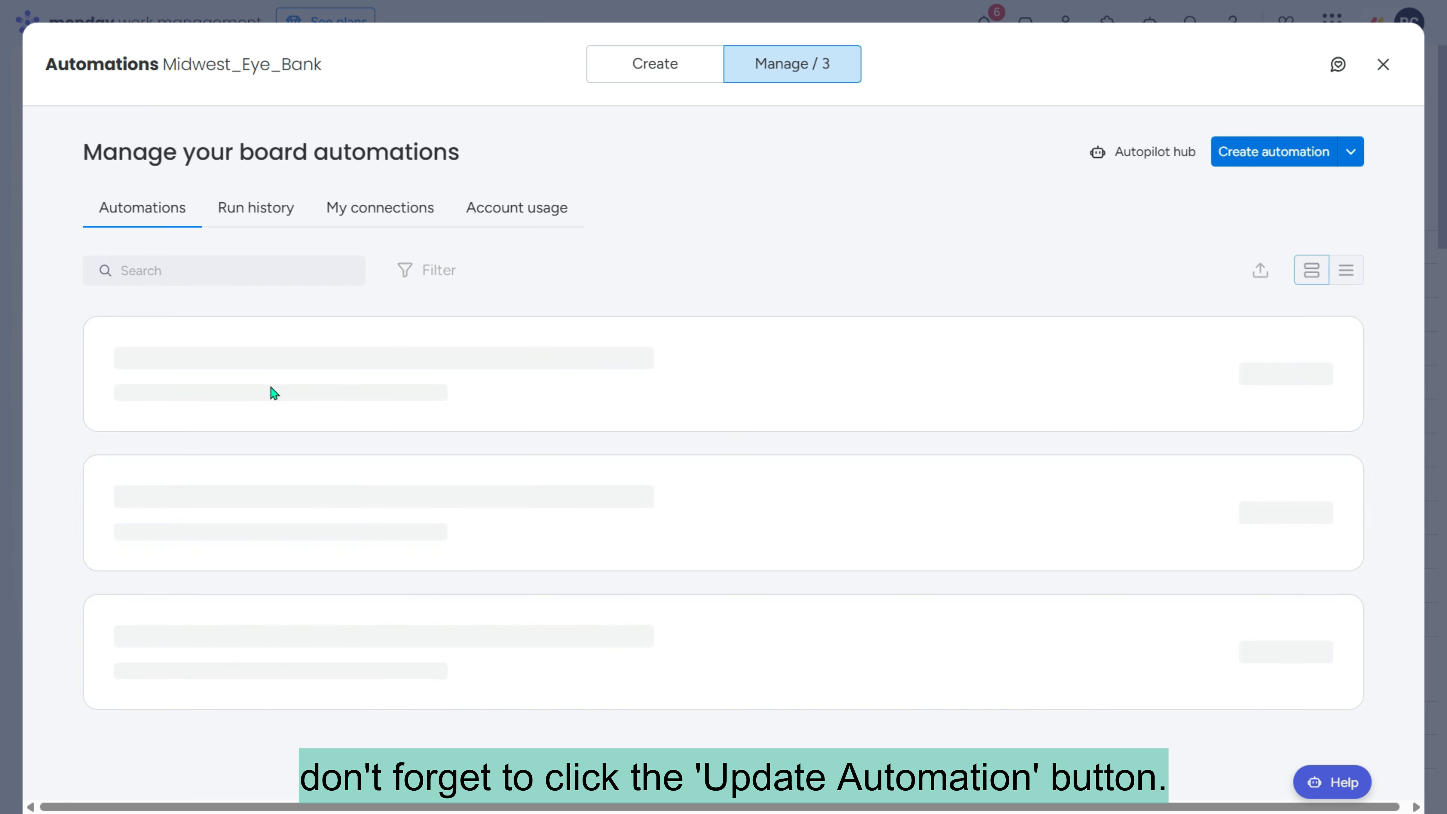
- Review the Timeline change notification rule's run history, general info and analytics
left_click(1319, 373)
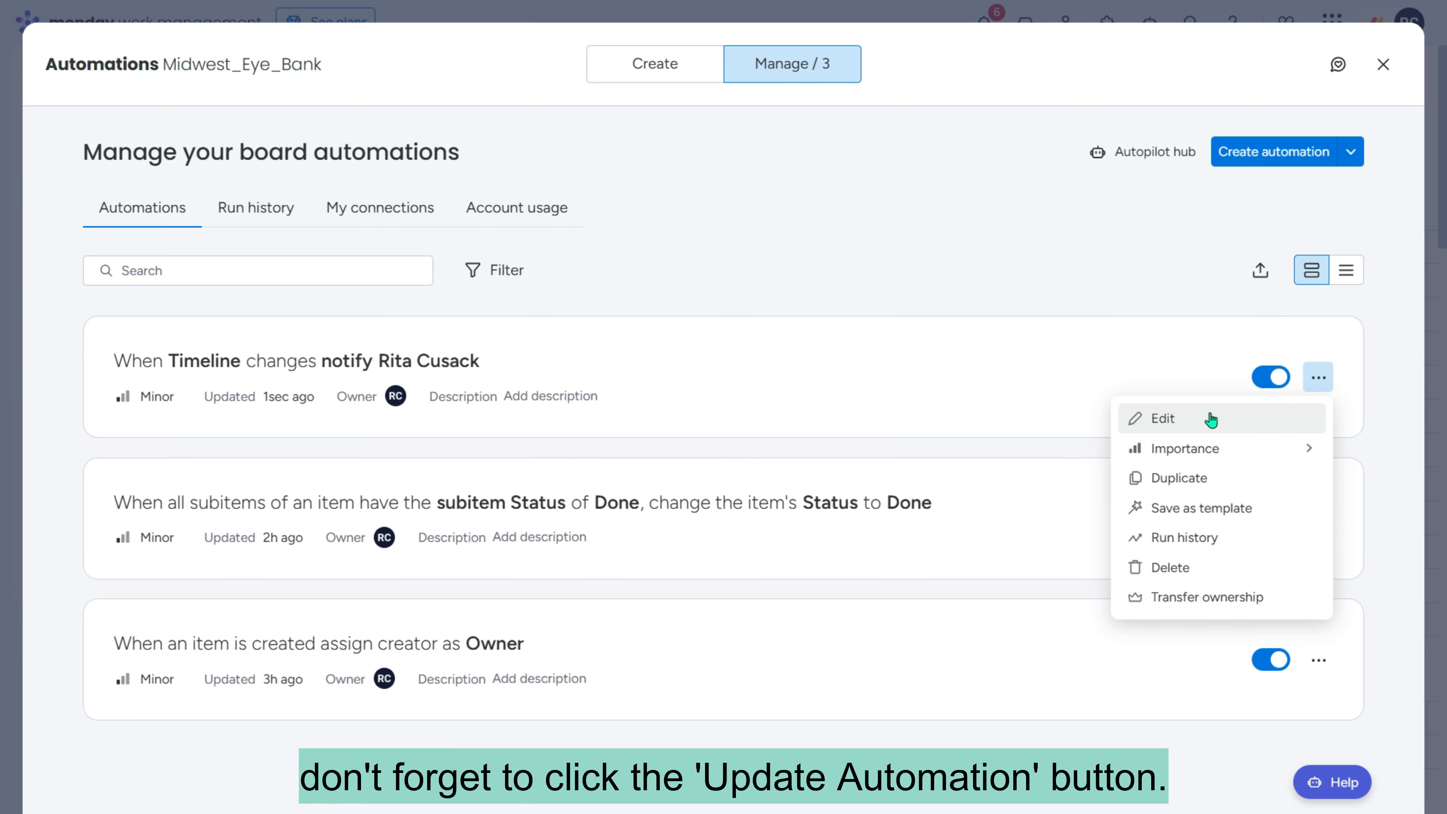
left_click(1179, 538)
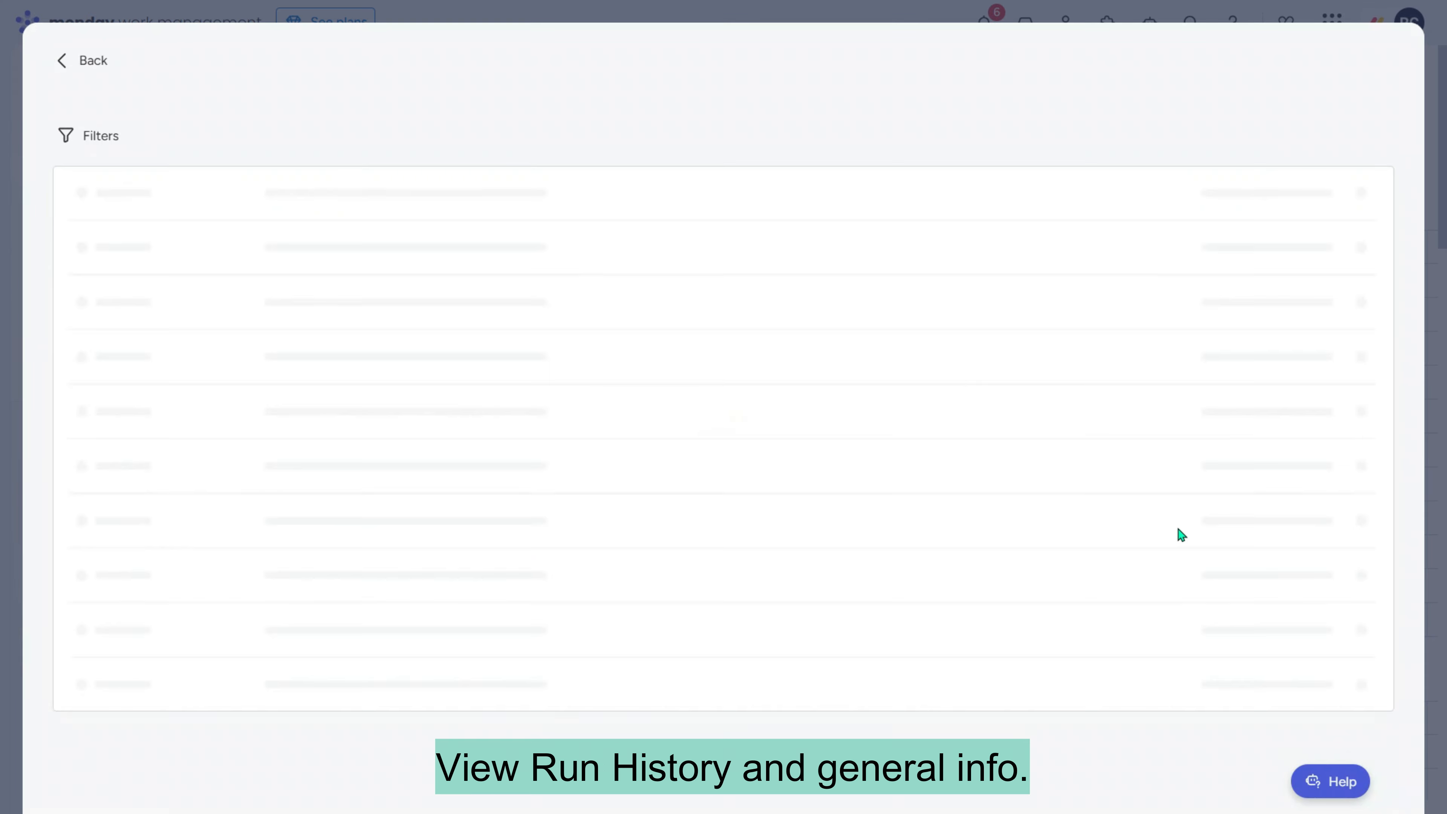
left_click(85, 60)
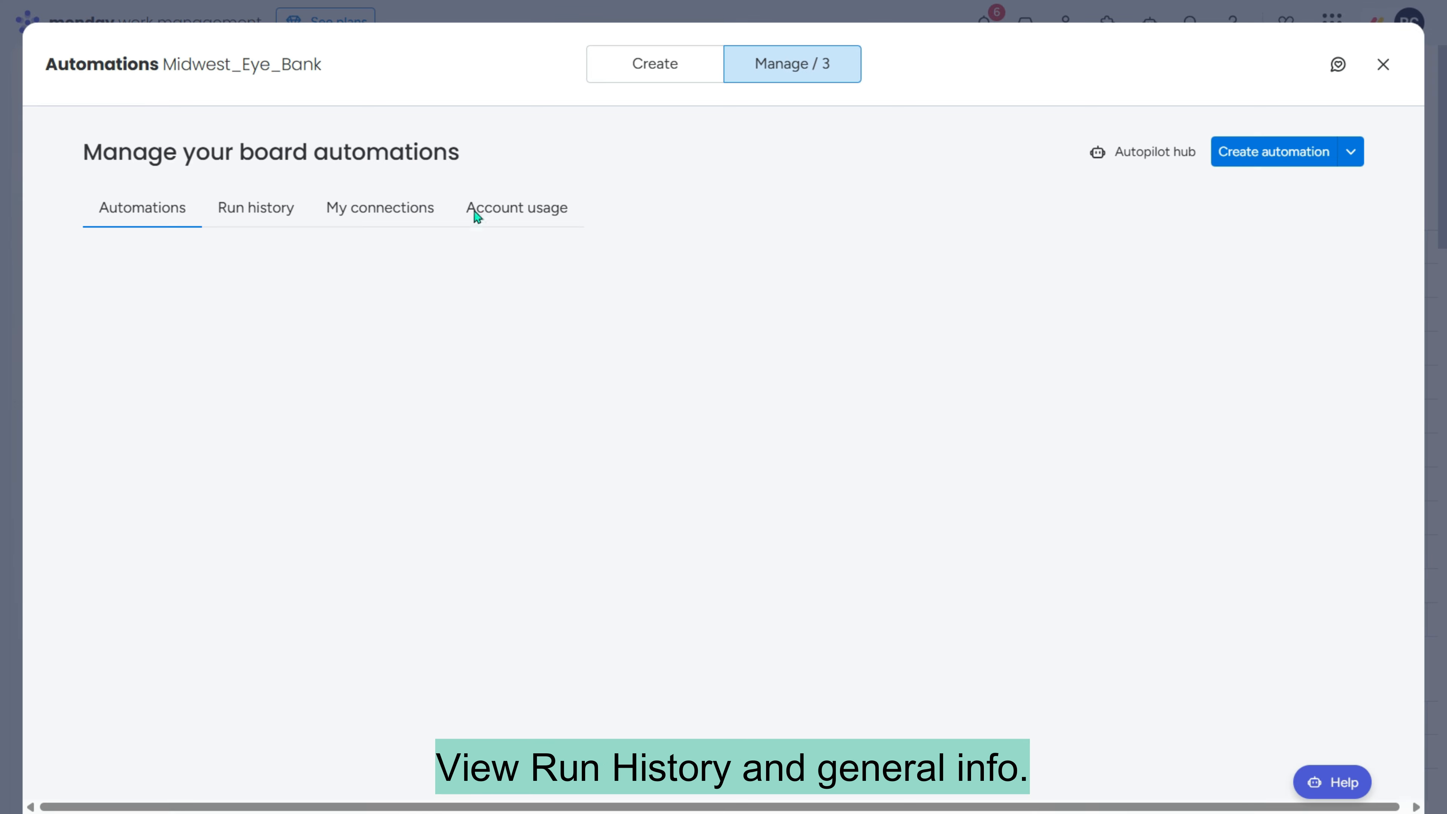
left_click(1318, 376)
left_click(1221, 420)
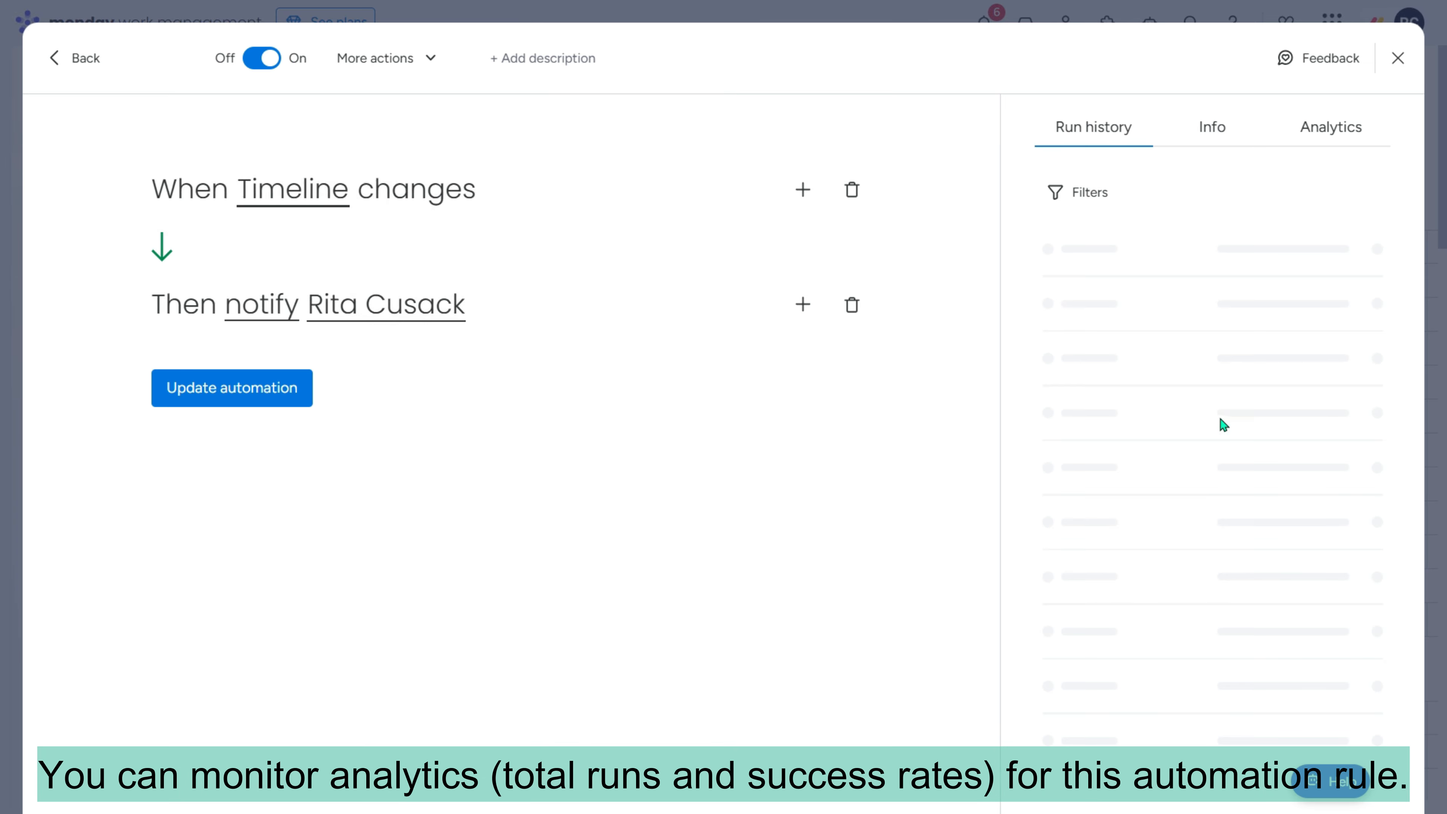
left_click(1223, 133)
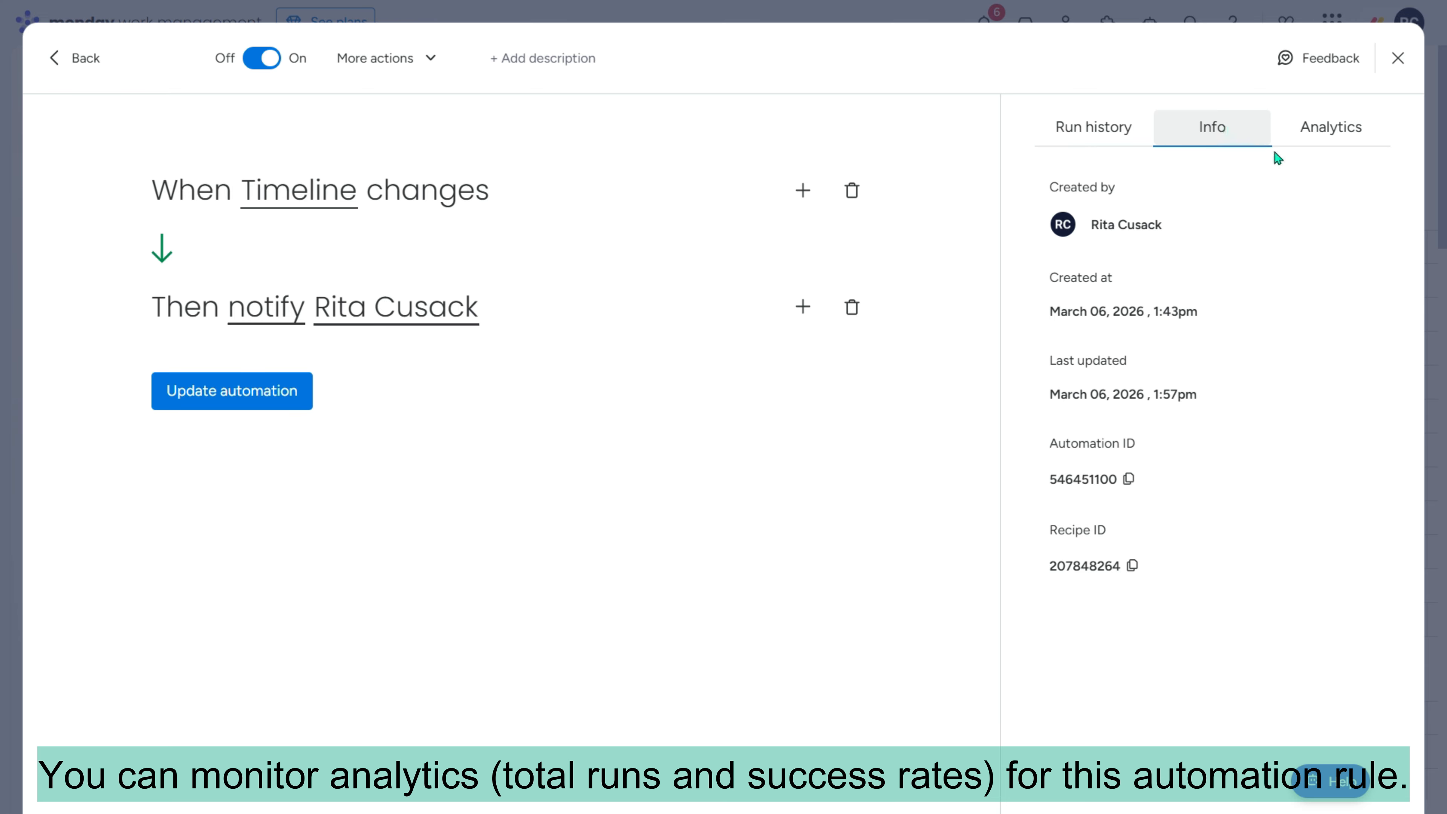
left_click(1321, 123)
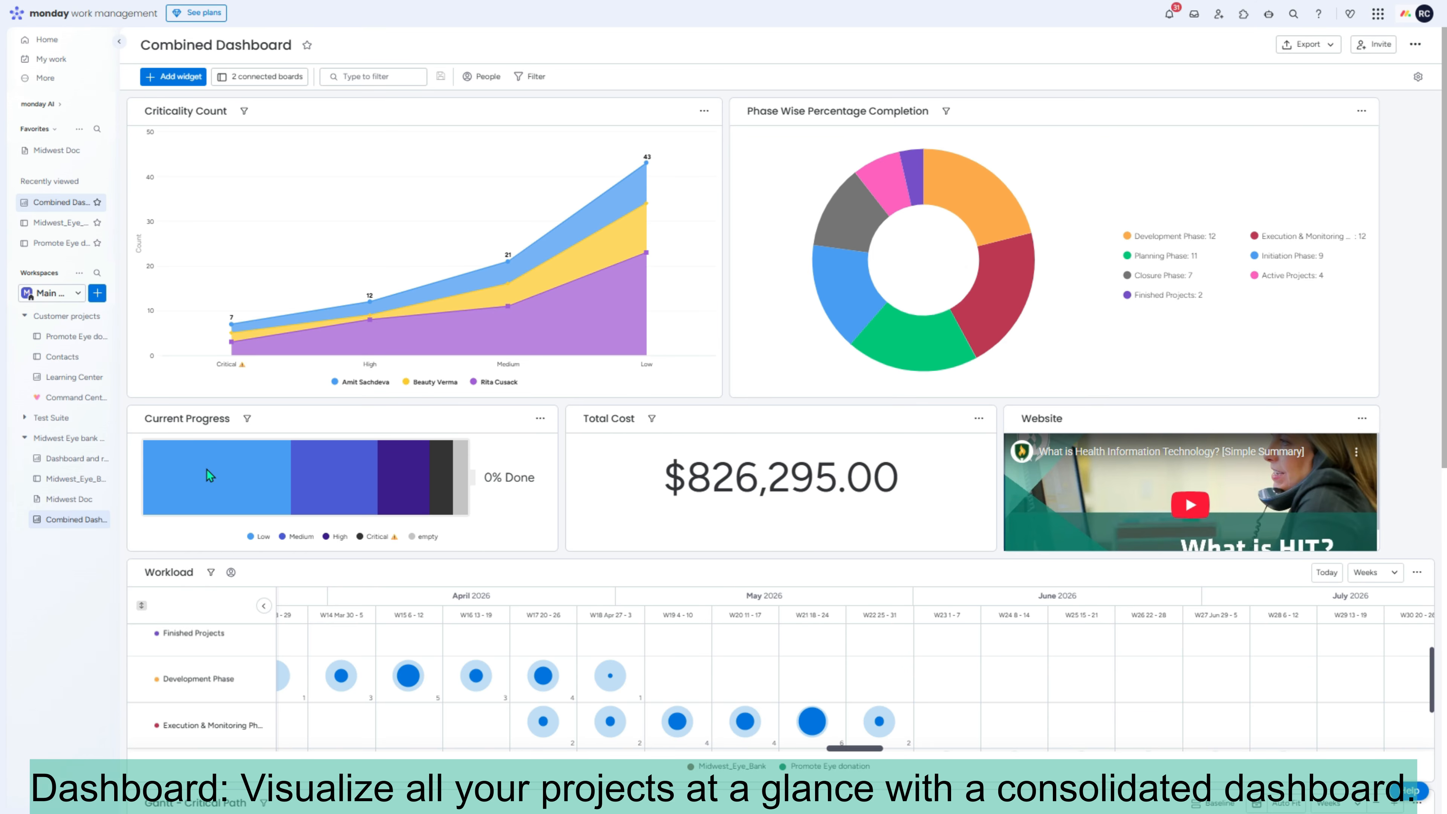
- Look through the widgets on the Combined Dashboard and view its connected boards
left_click(71, 524)
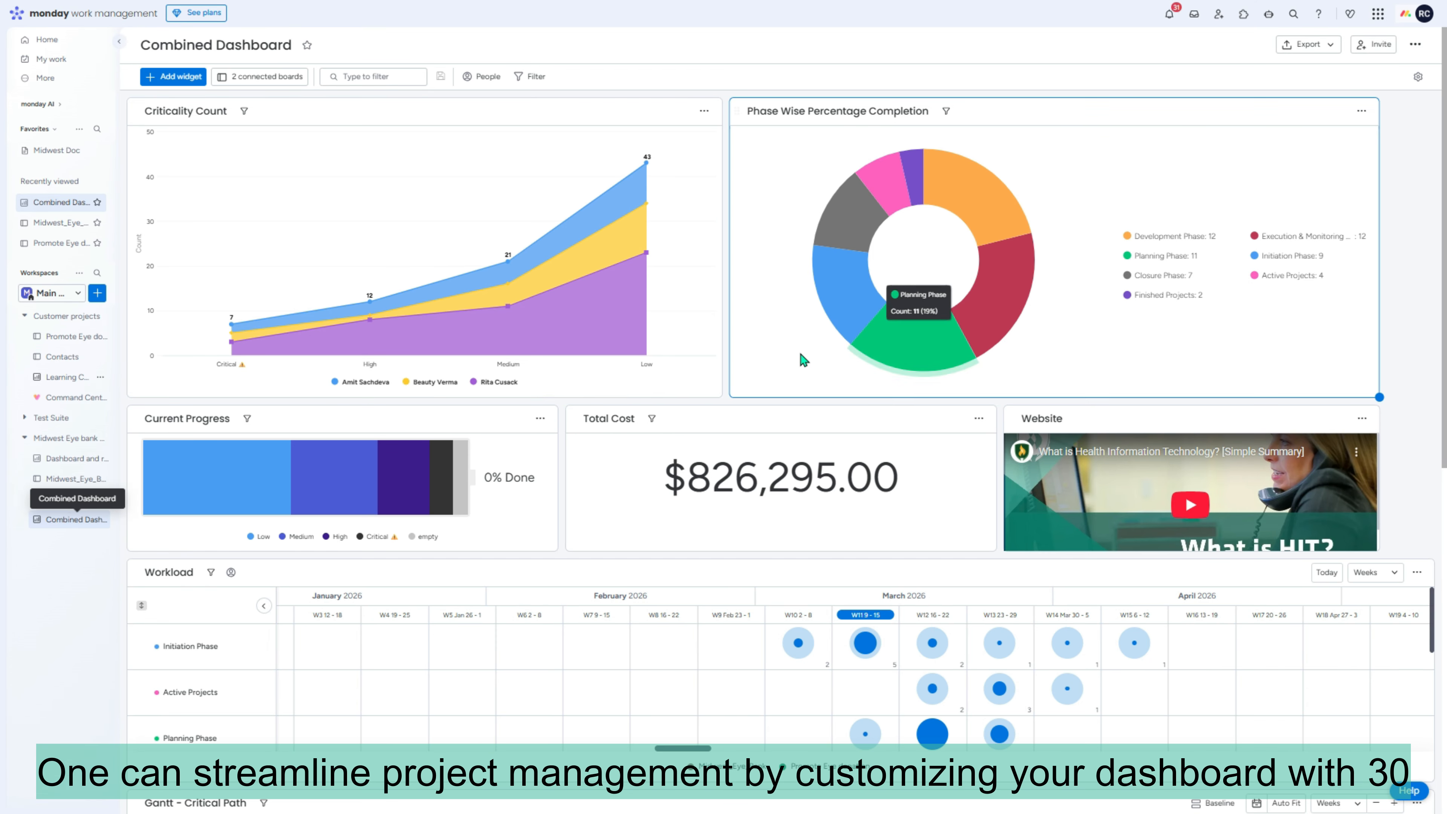
scroll(740, 453, "down", 10)
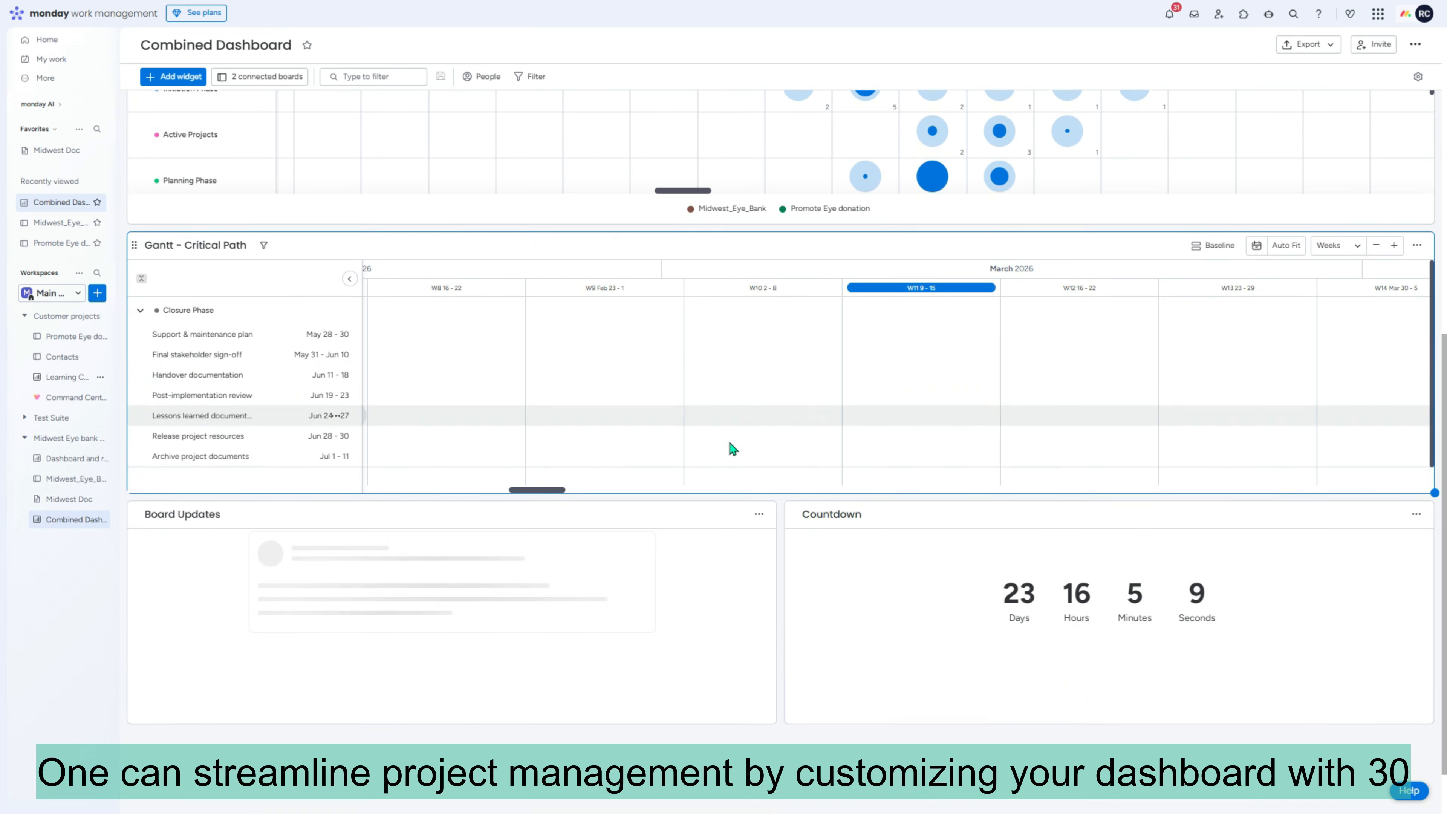
scroll(734, 449, "down", 1)
scroll(734, 449, "up", 11)
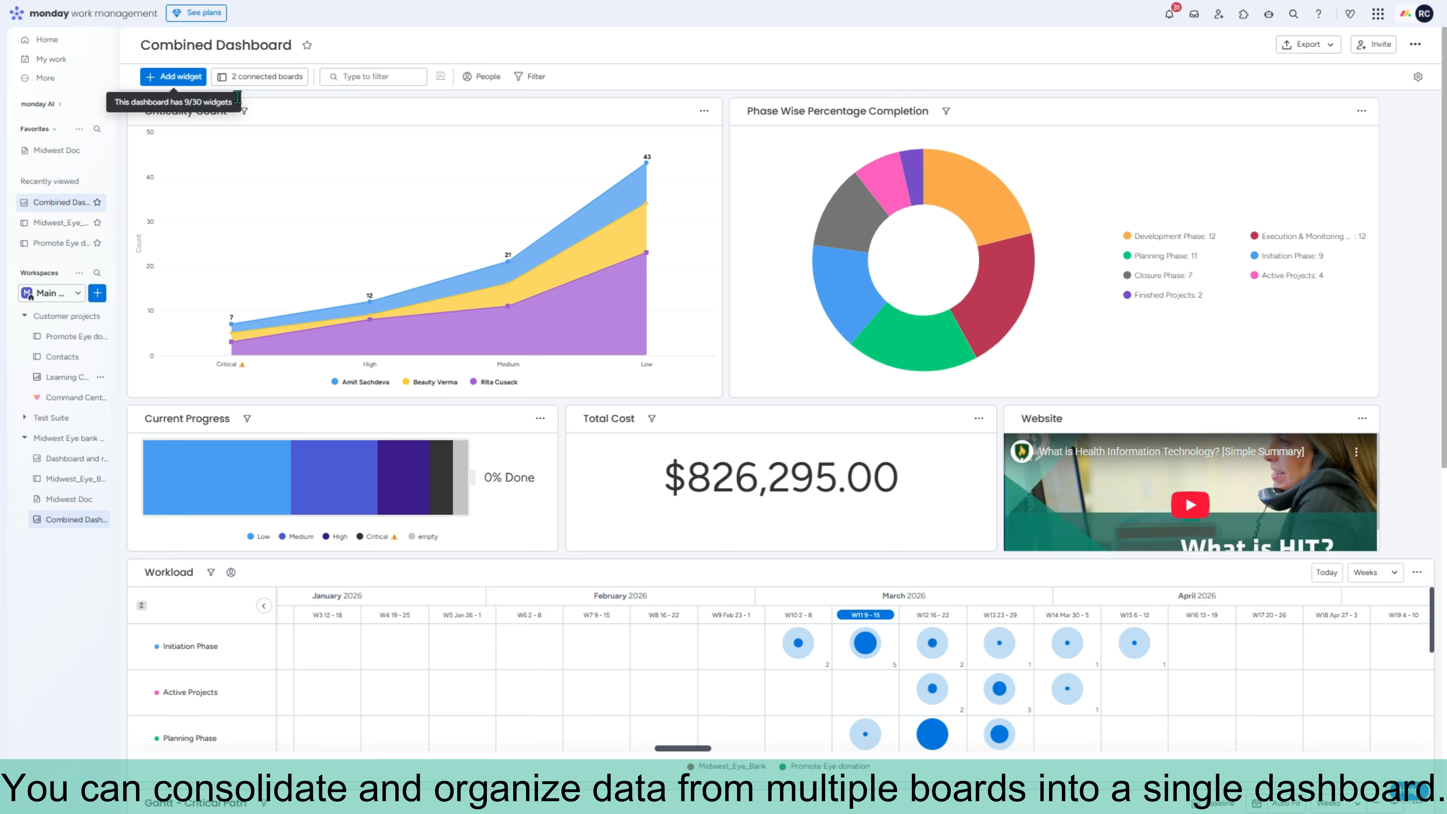
left_click(262, 78)
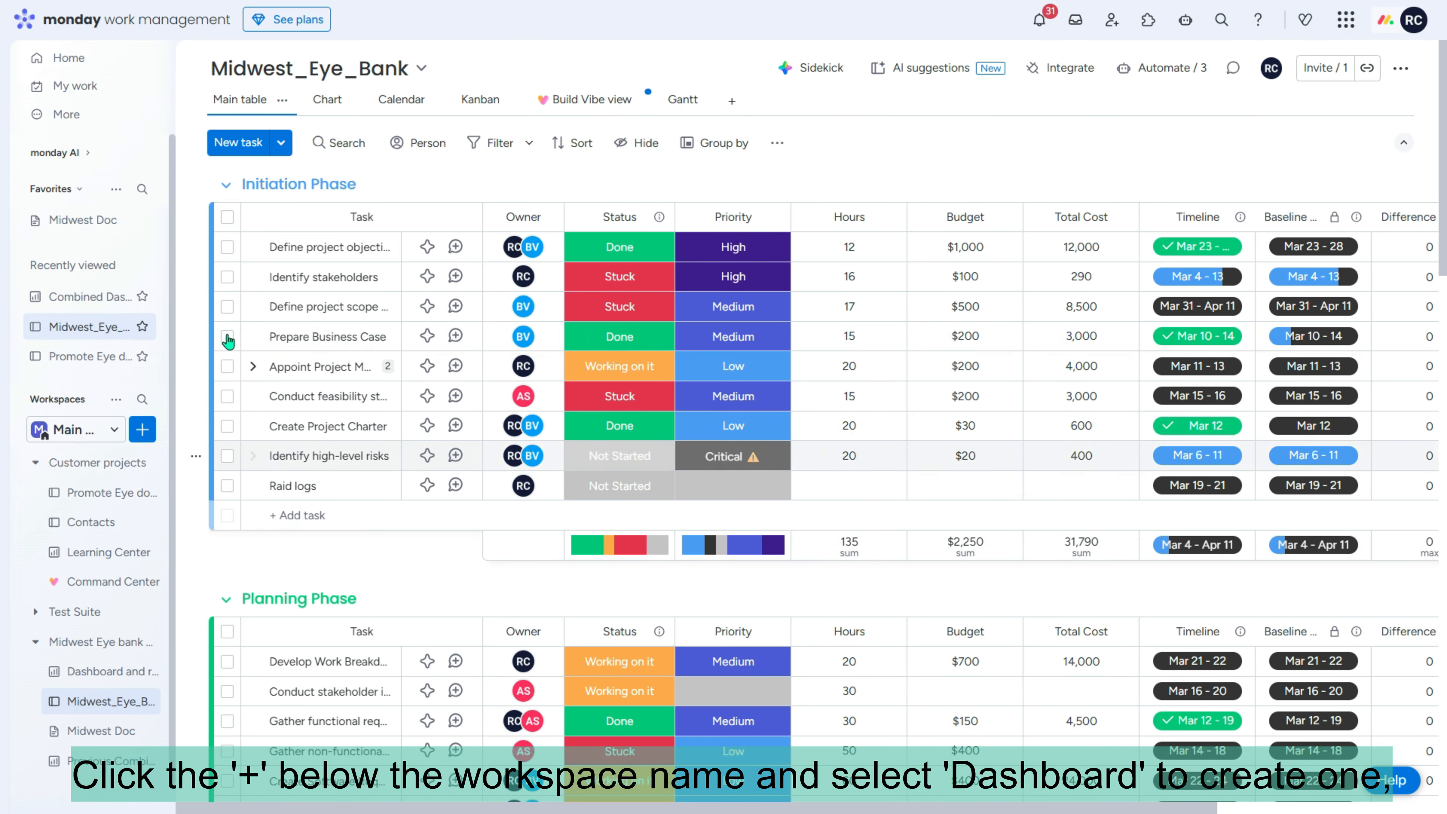
- Create a dashboard named "Combined Midwest Dashboard" with Main privacy inside the Midwest Eye bank folder
left_click(142, 432)
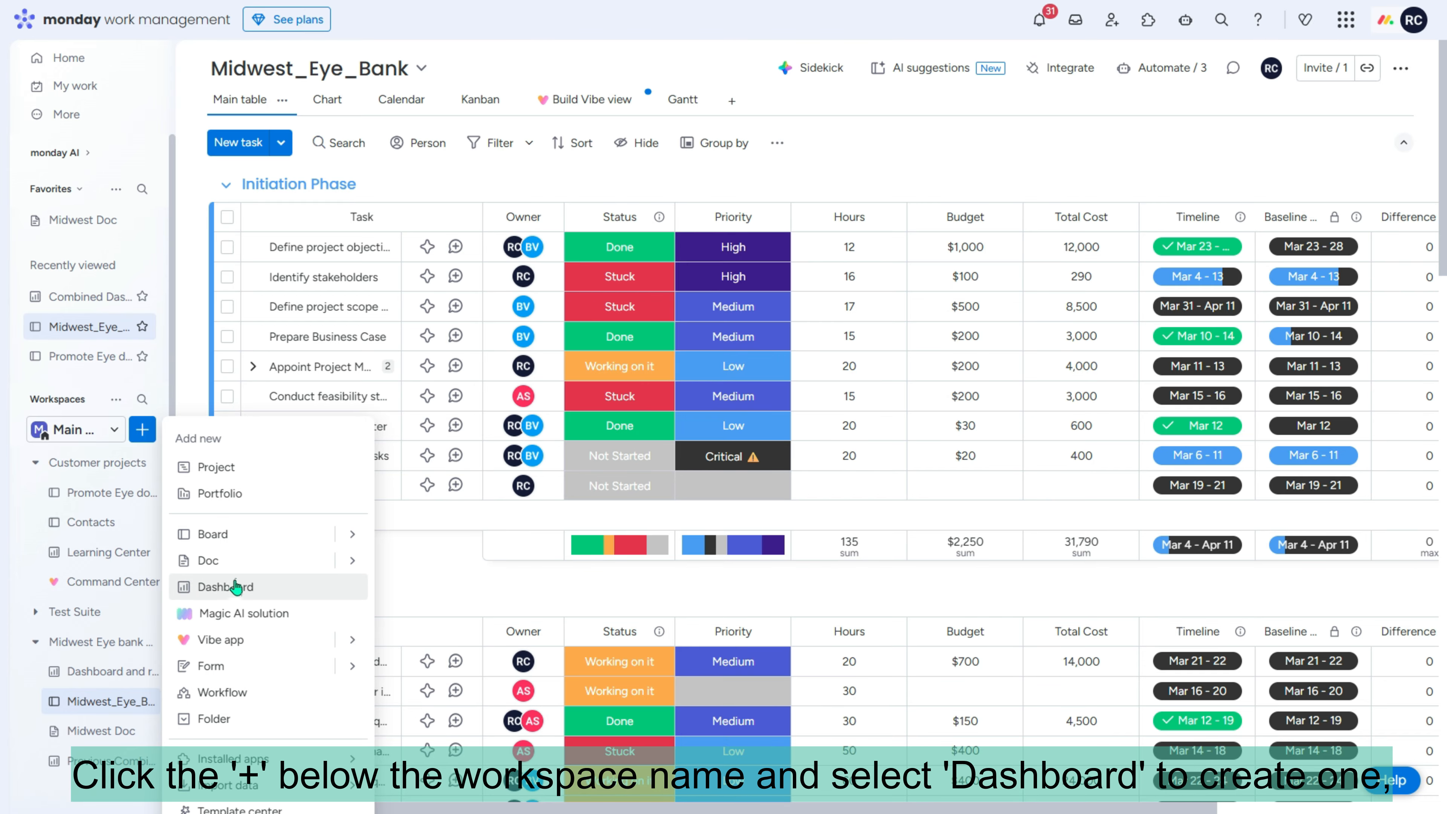
left_click(147, 642)
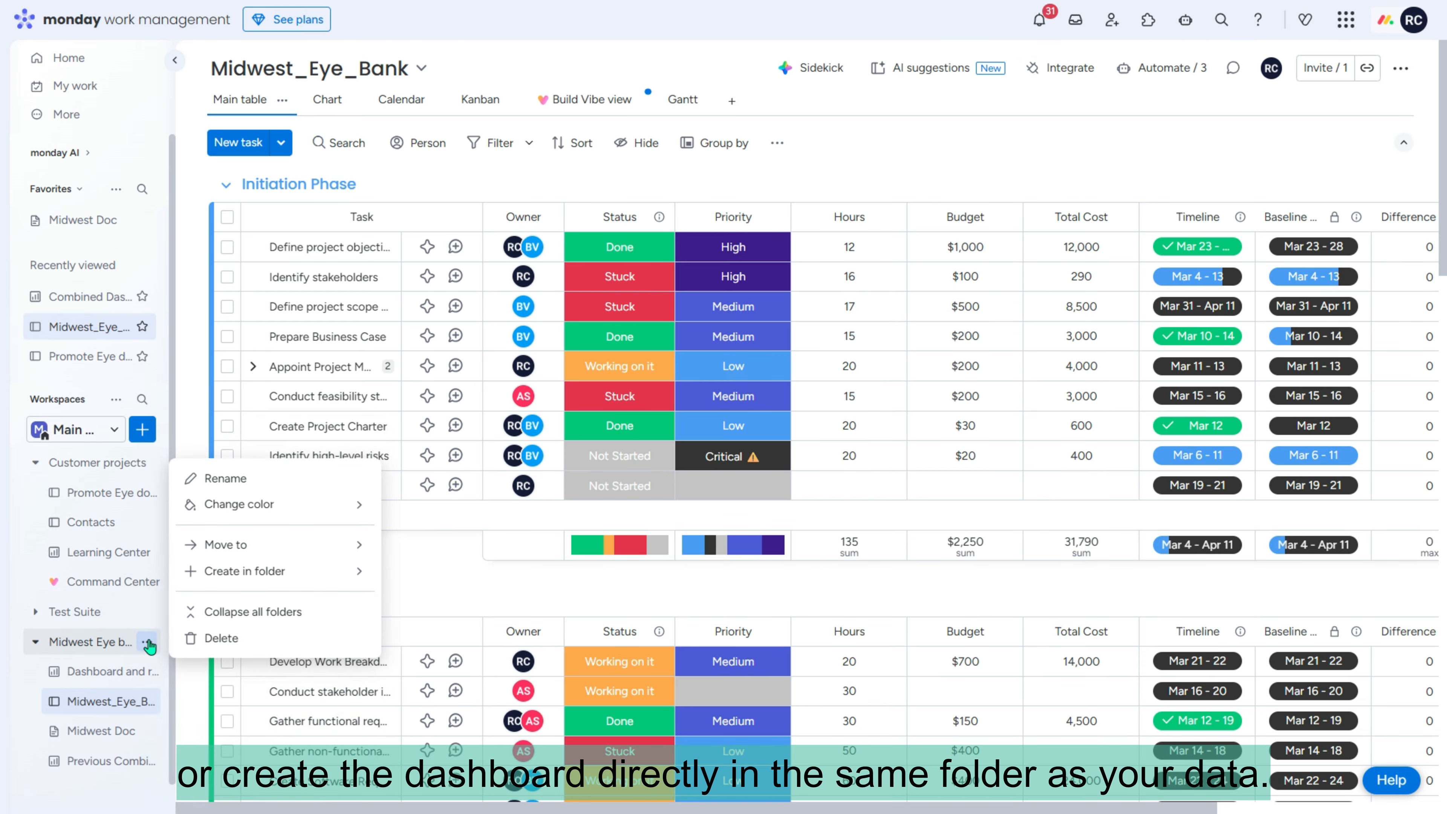
mouse_move(243, 575)
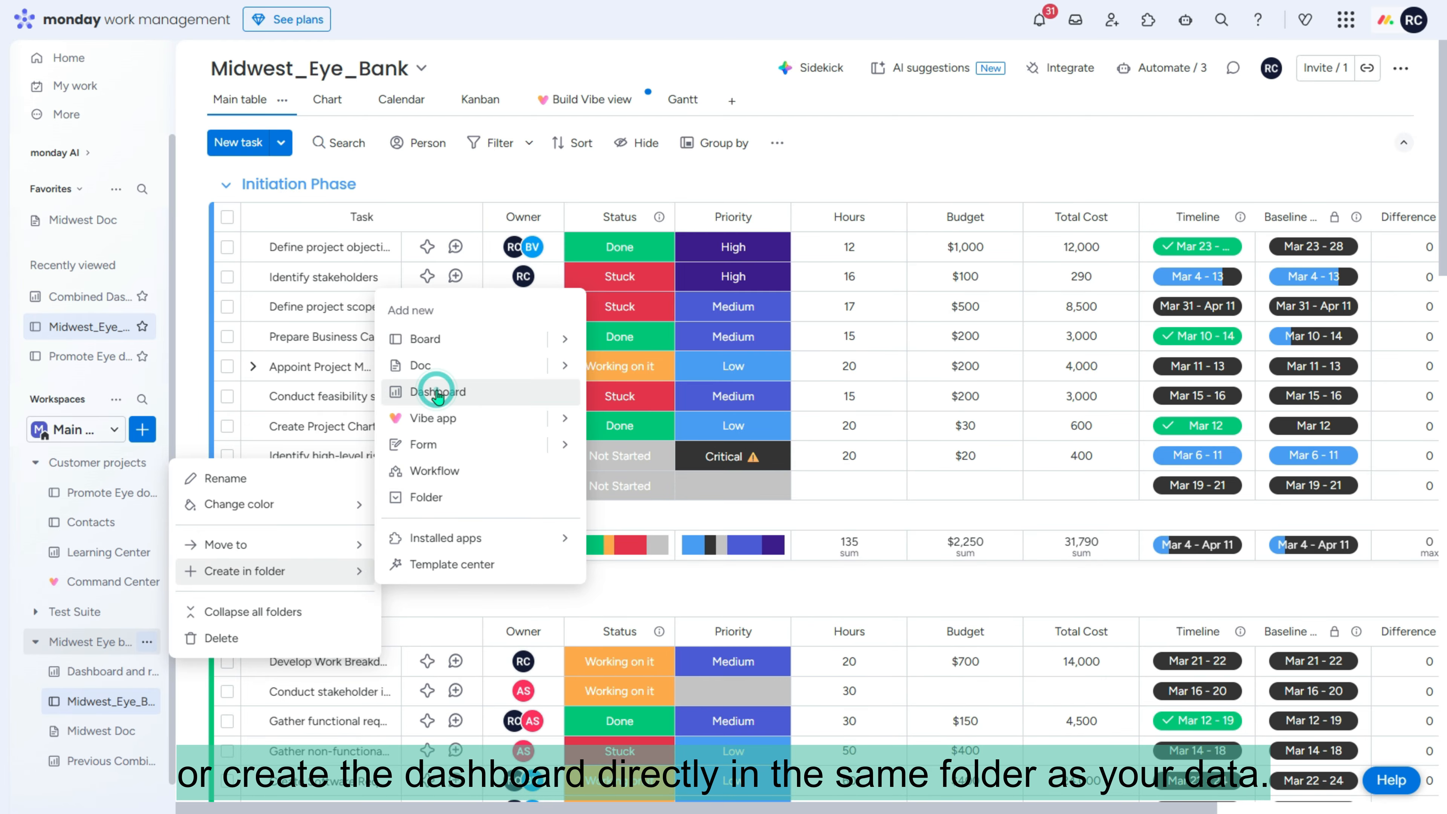
left_click(430, 300)
type("Combined Midwest Dashboard")
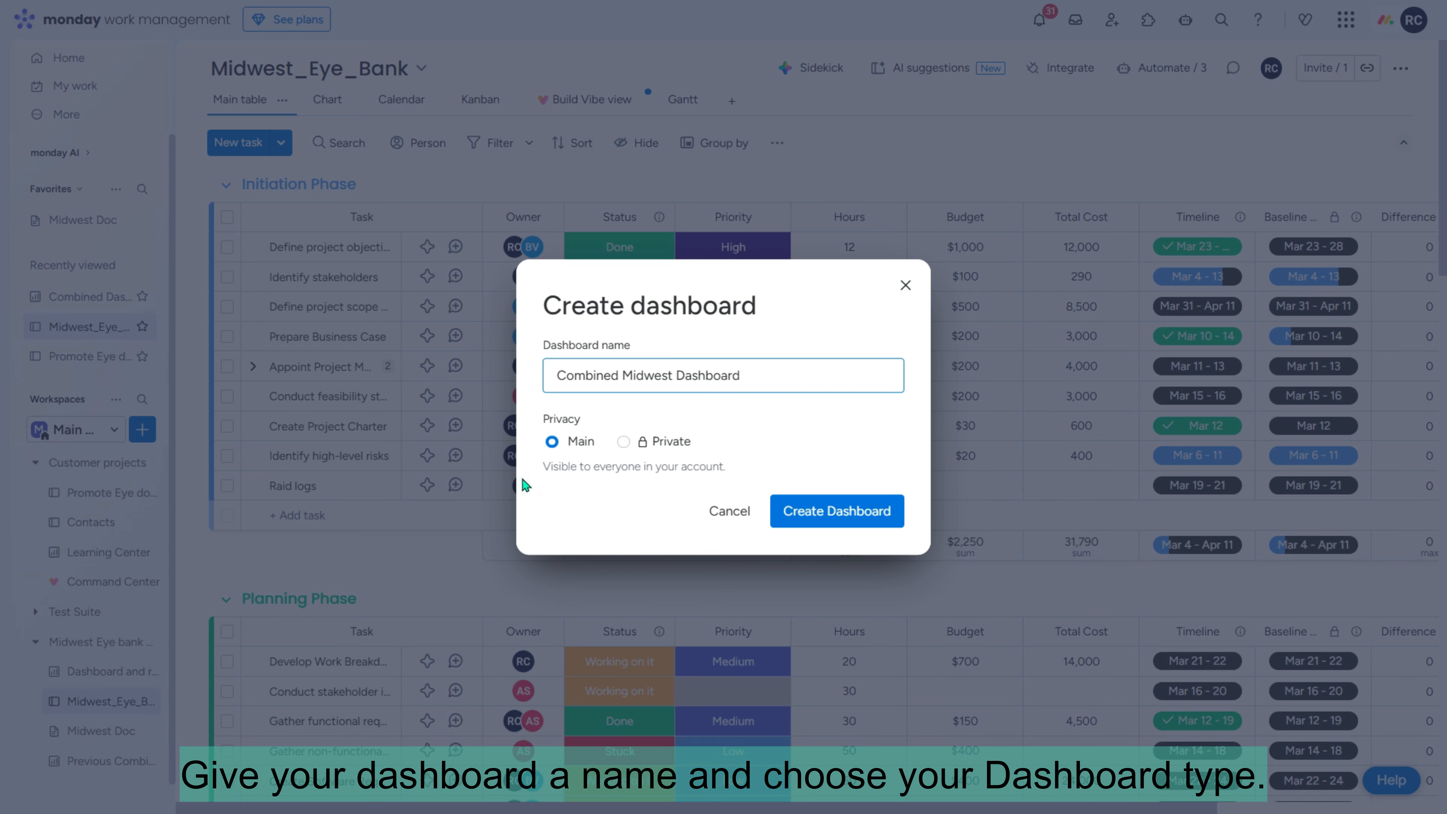
left_click(837, 511)
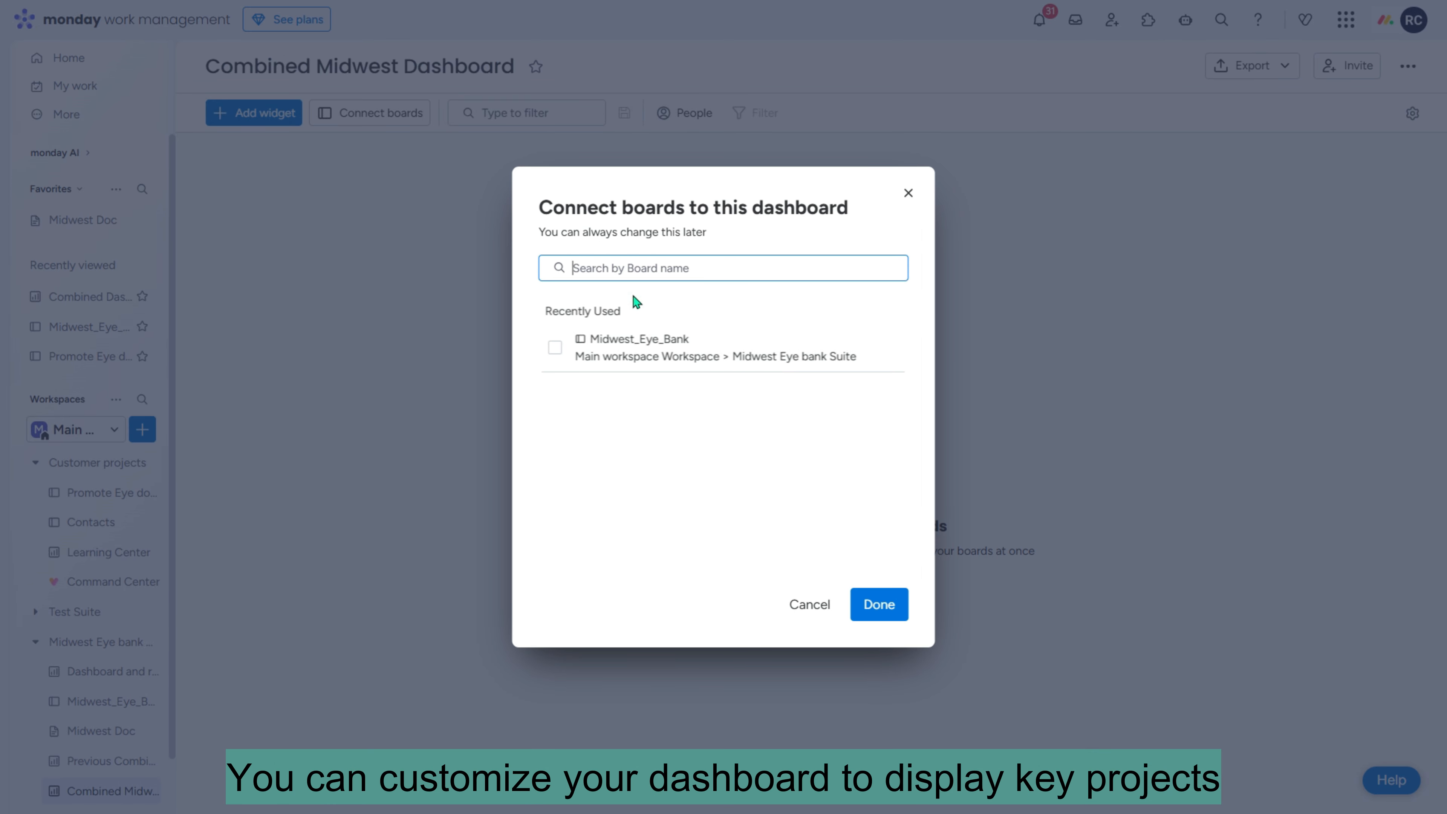
- Connect the Midwest_Eye_Bank and Promote Eye donation boards to the new dashboard
left_click(556, 348)
left_click(653, 270)
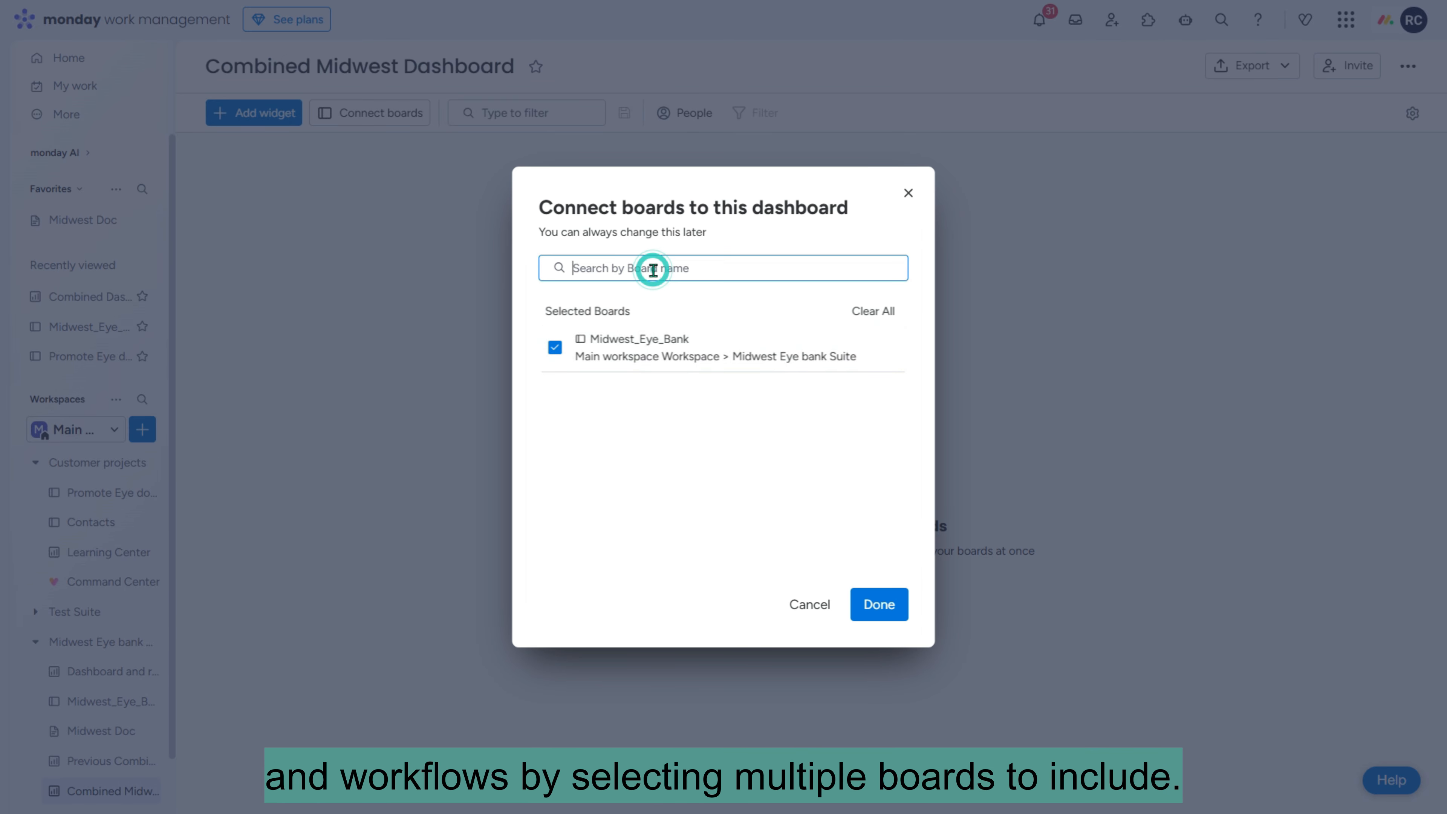
type("promote")
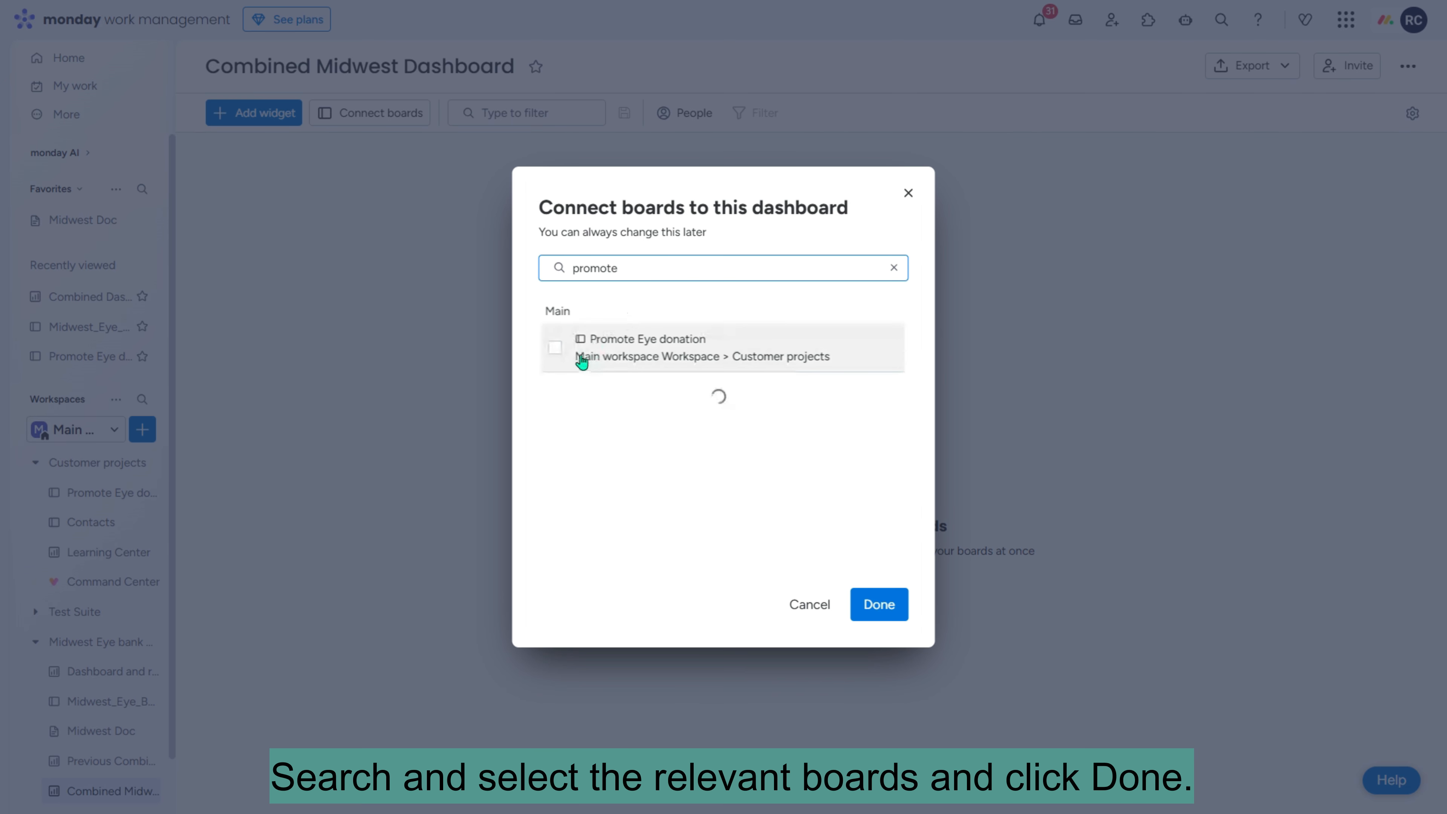
left_click(555, 347)
left_click(885, 620)
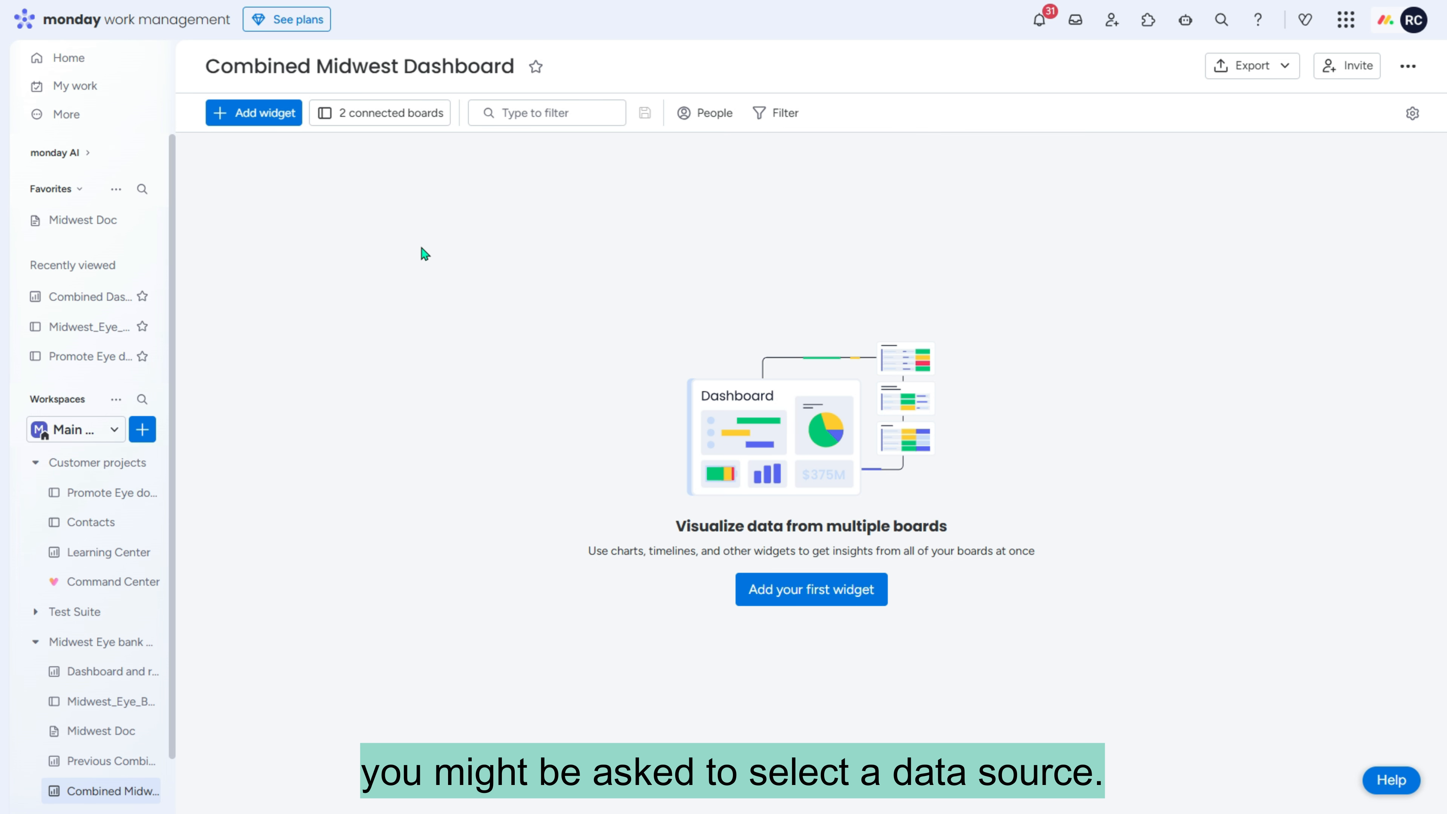
- Add a Chart widget to the dashboard and change its chart type to Stacked Area
left_click(798, 590)
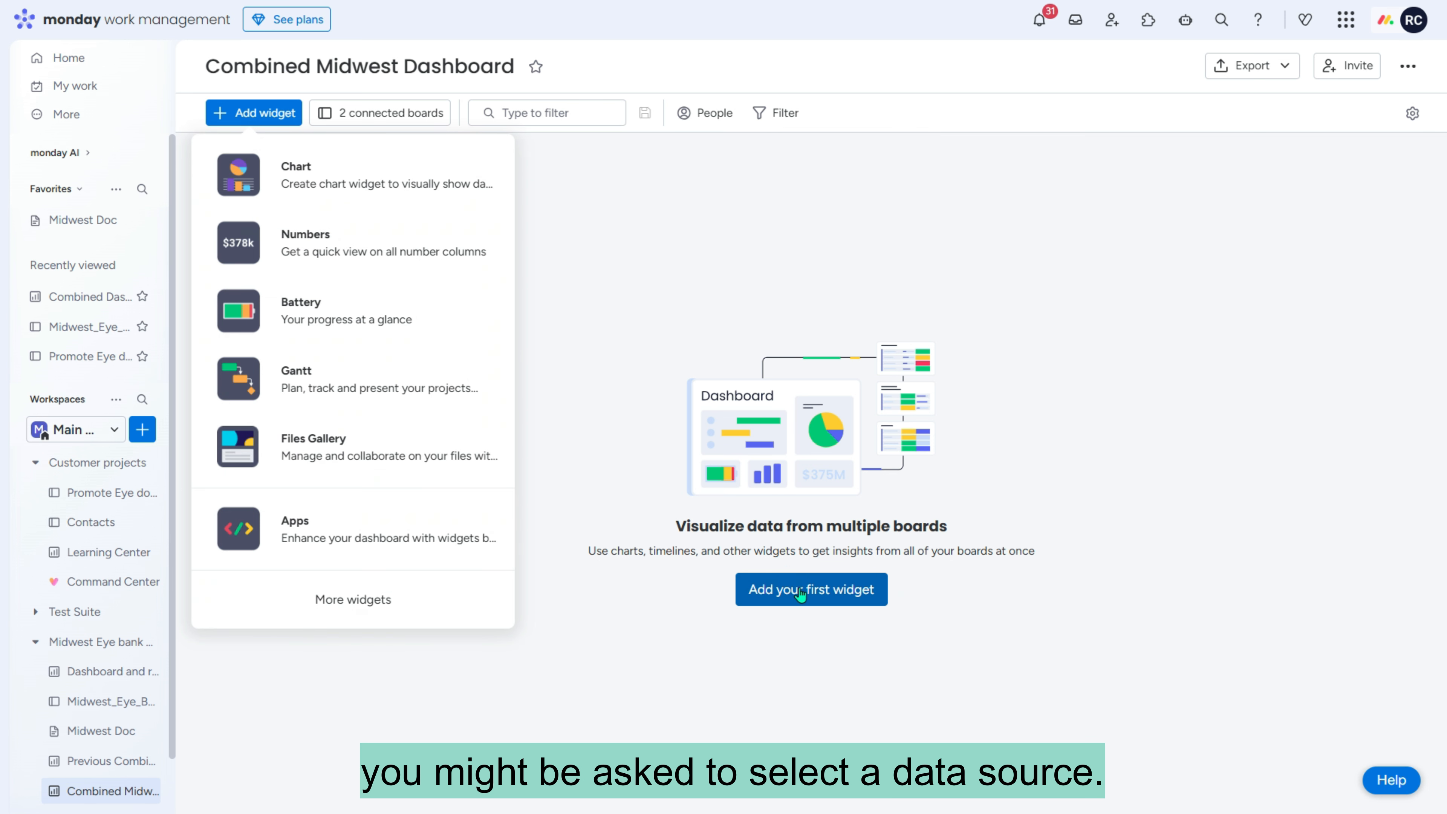
left_click(354, 184)
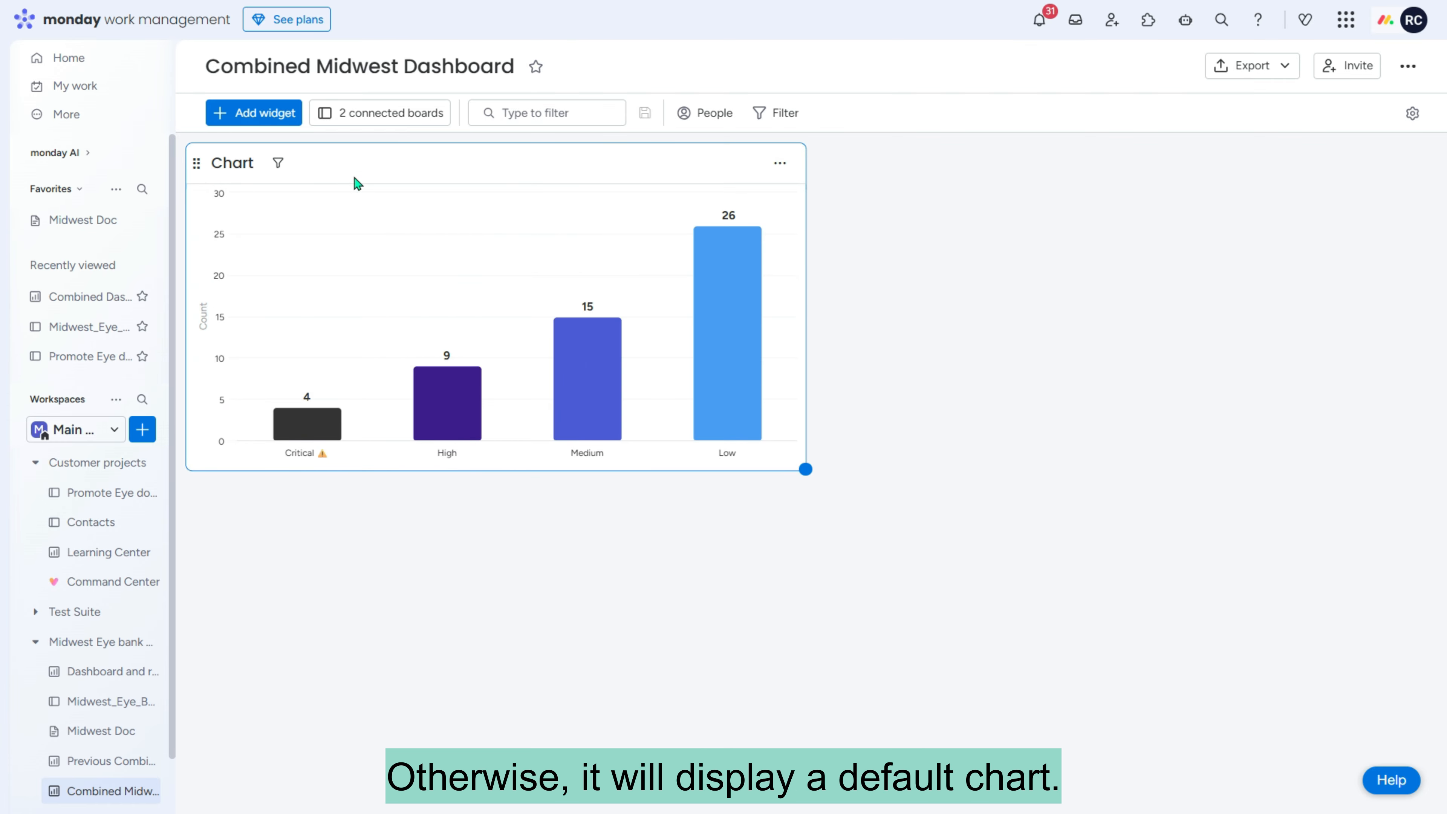
left_click(780, 166)
left_click(839, 232)
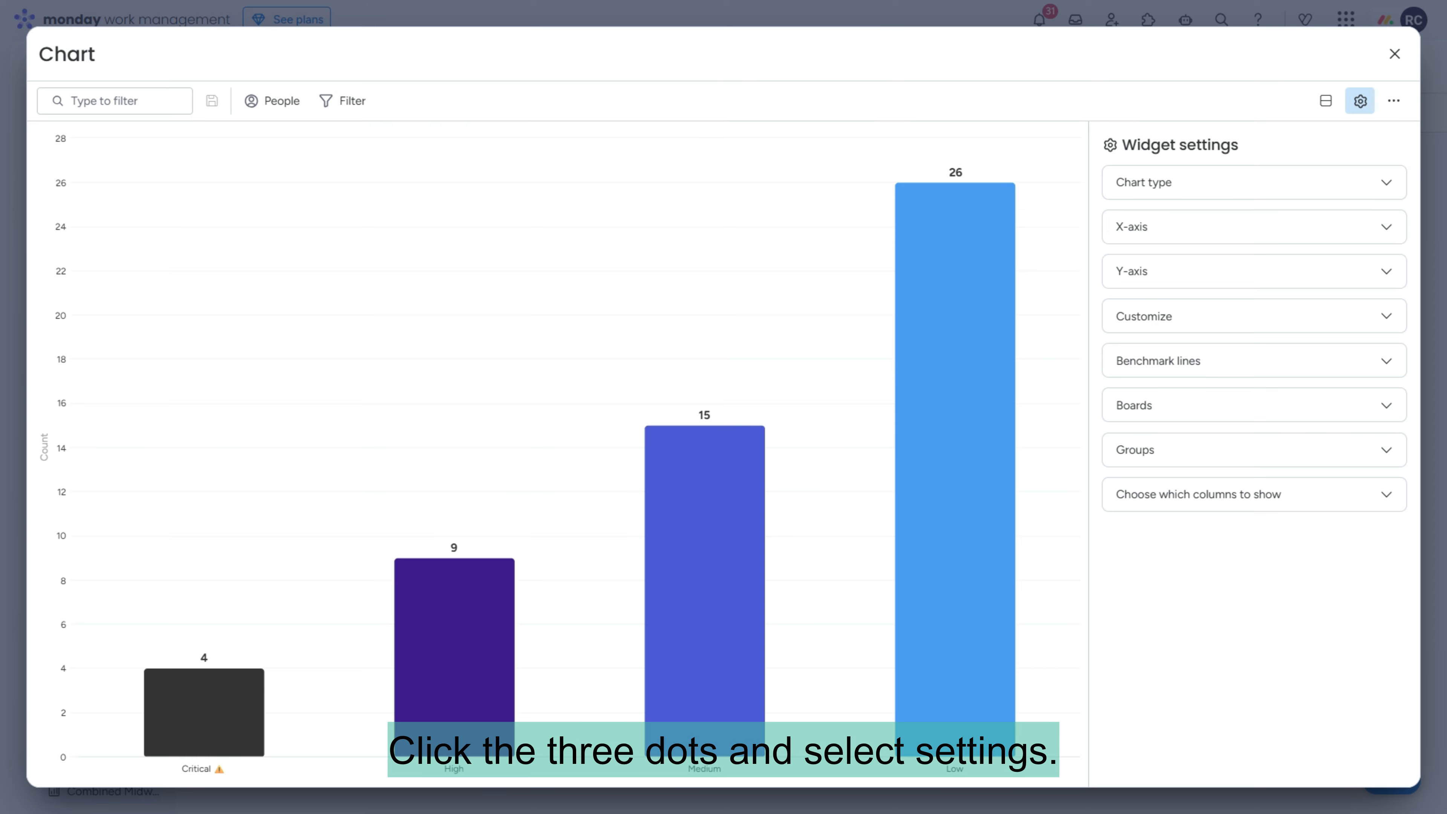
left_click(1390, 183)
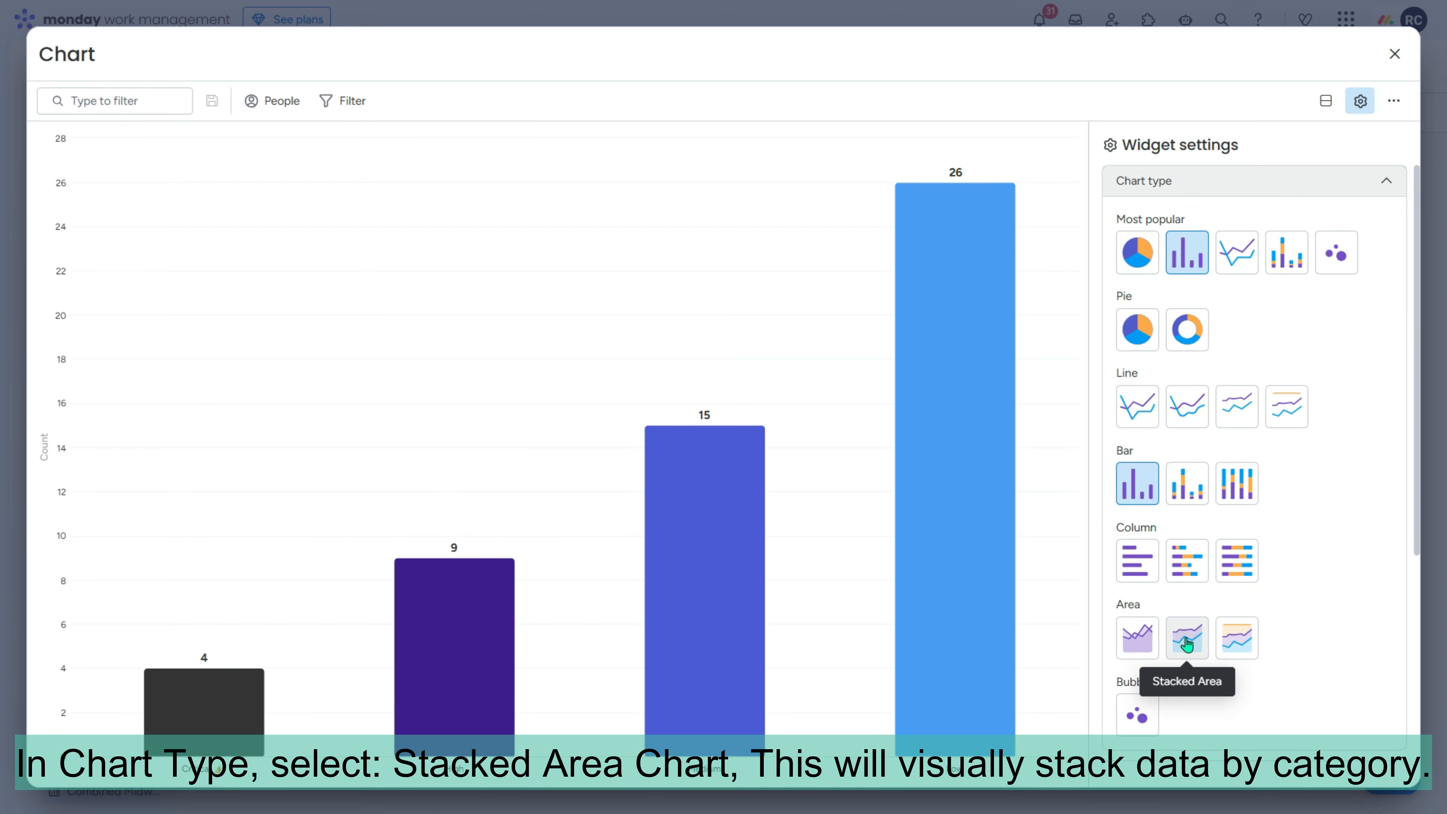
left_click(1188, 646)
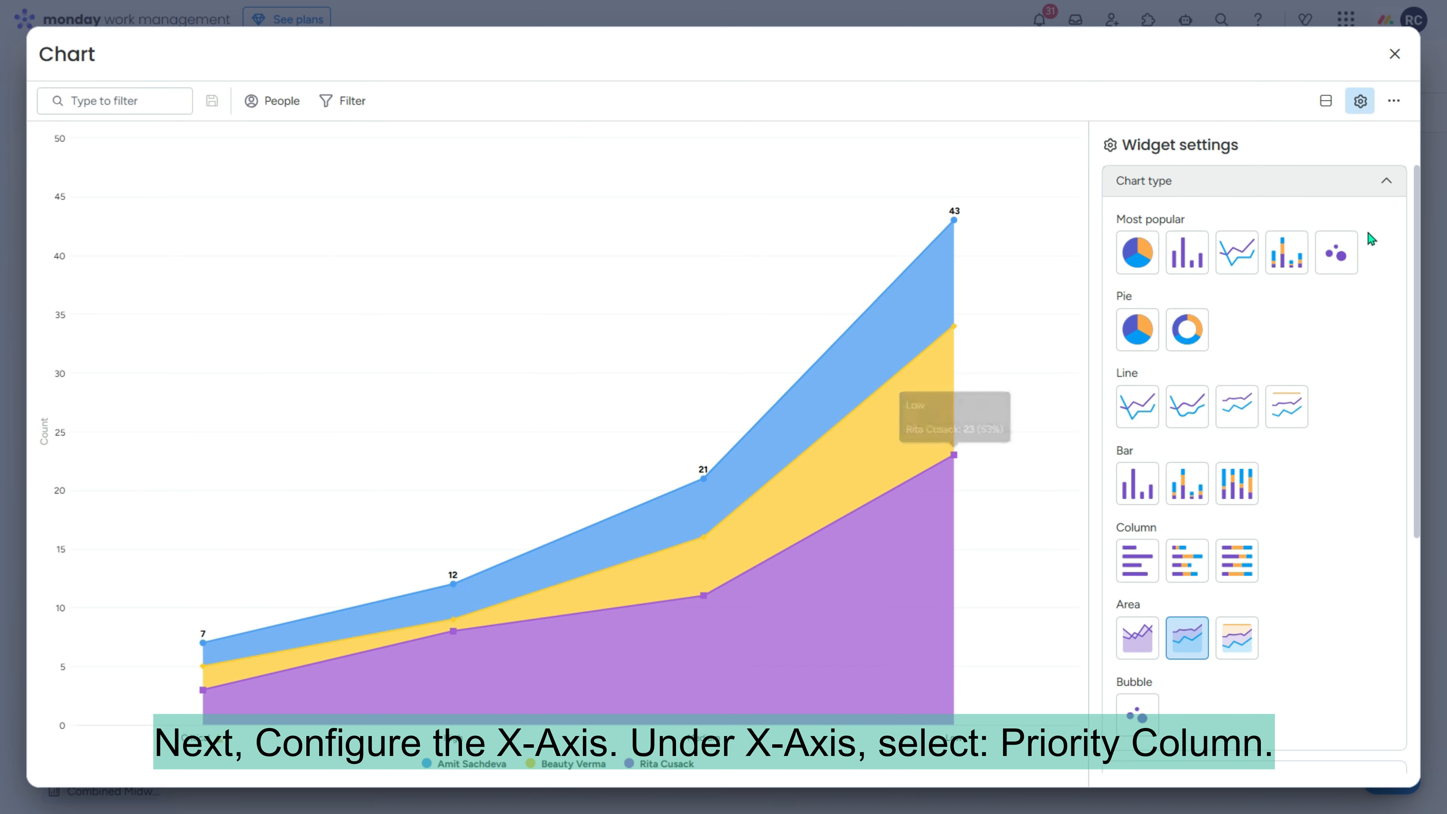
- Check that the chart's X-axis uses the Priority column, both board by board and for all boards at once
left_click(1389, 186)
left_click(1388, 231)
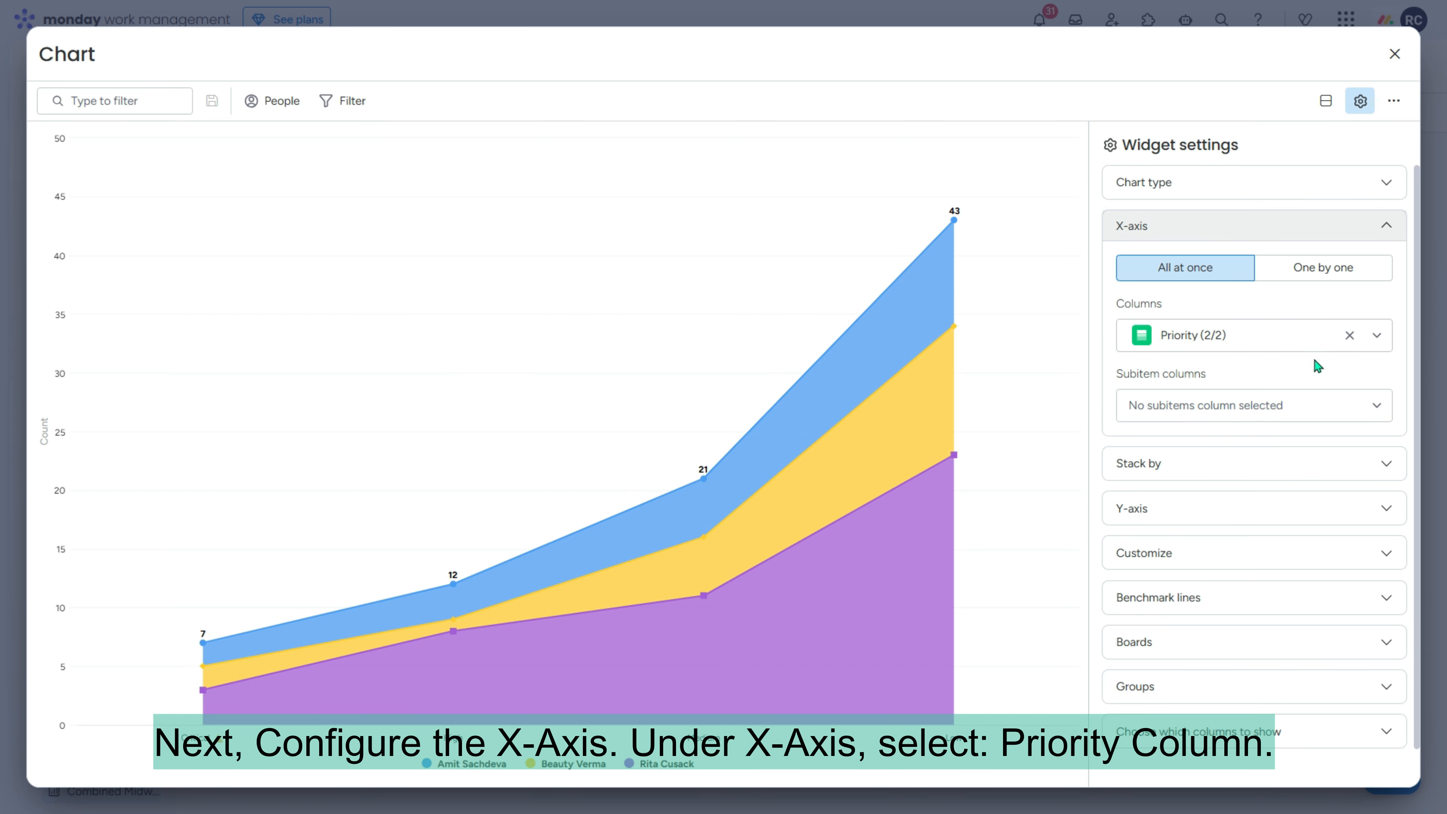
left_click(1330, 273)
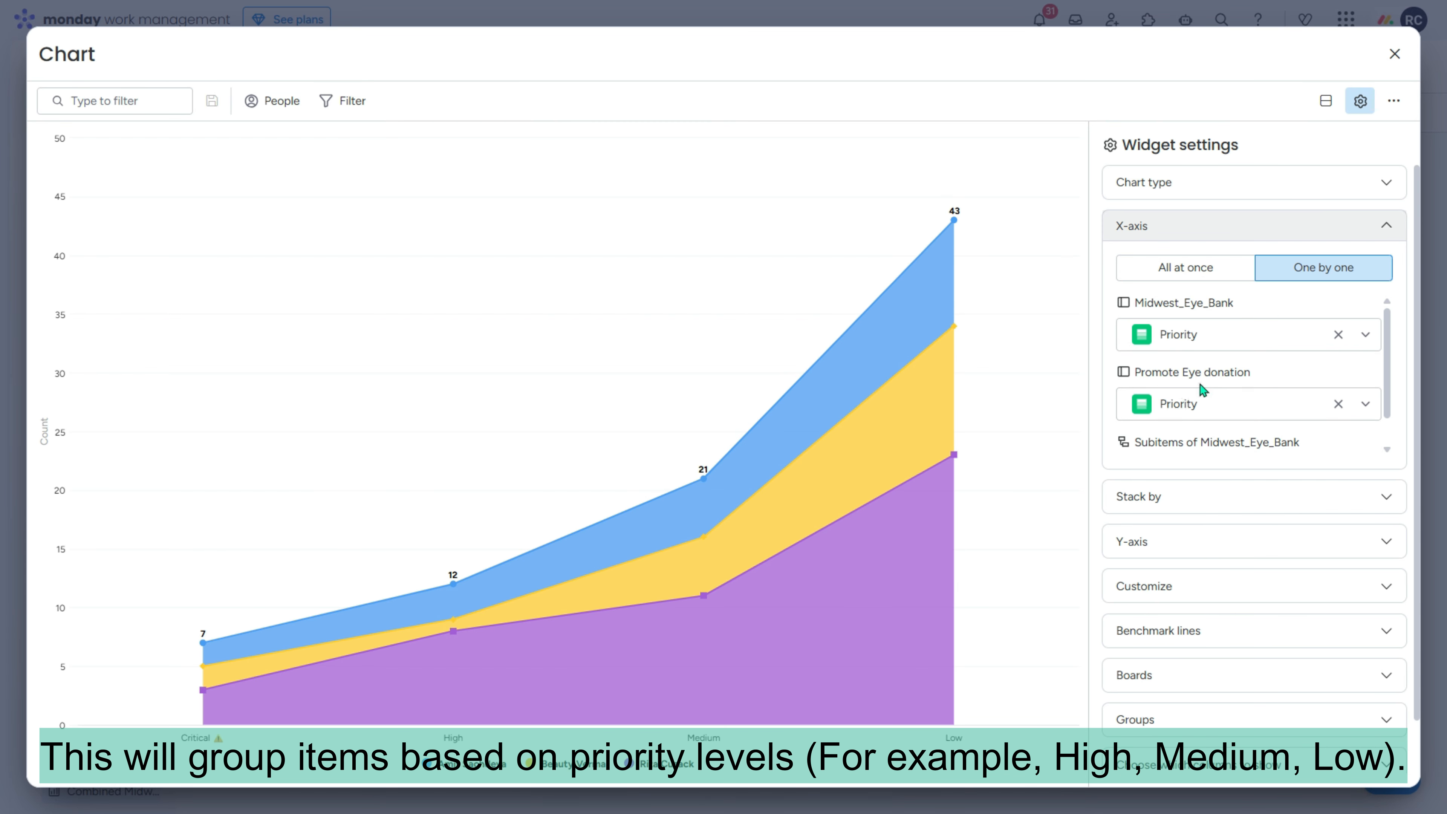
left_click(1201, 271)
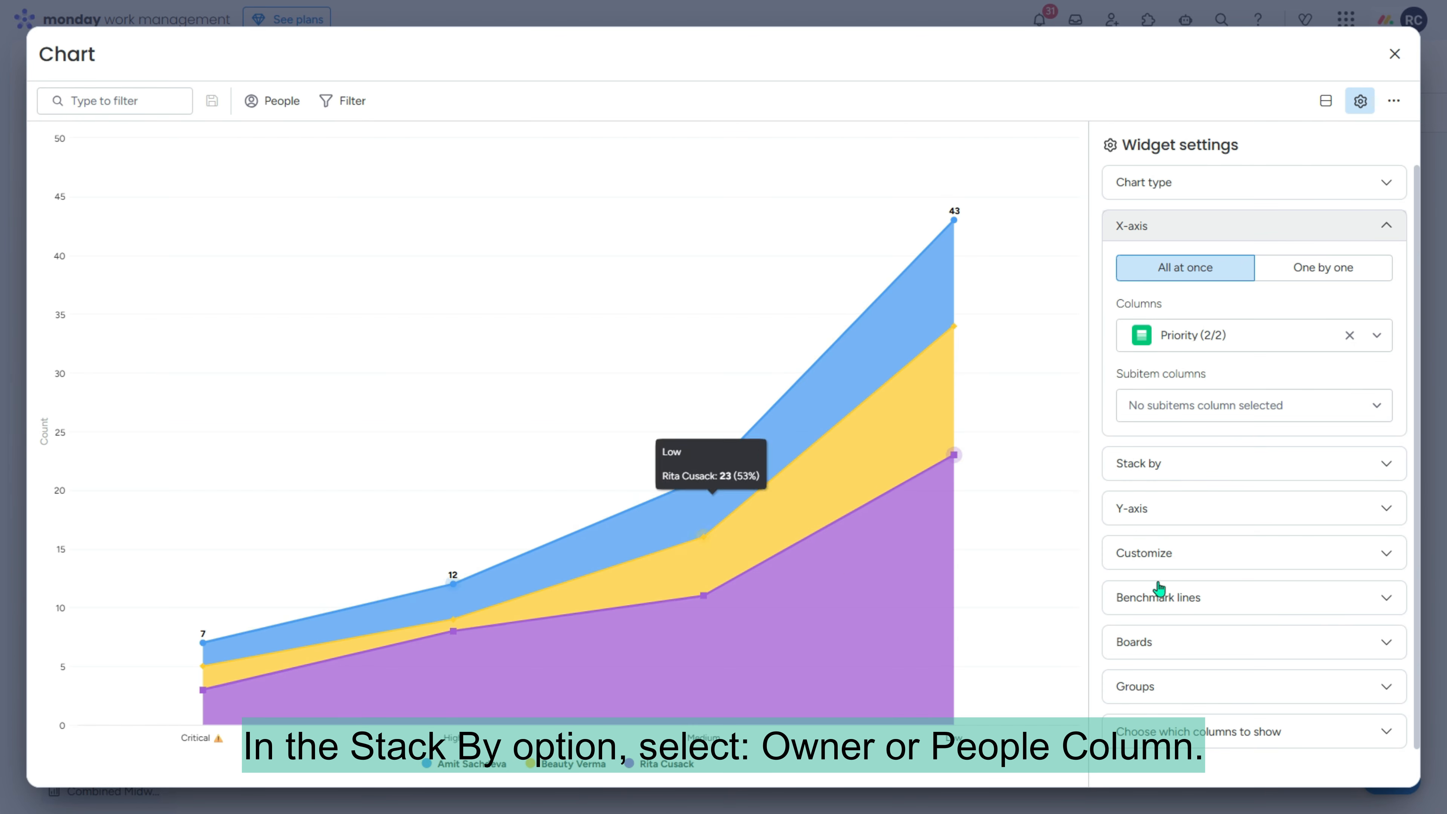
- Stack the chart by the Owner column and set the Y-axis to Count items, chosen one by one for each board
left_click(1387, 463)
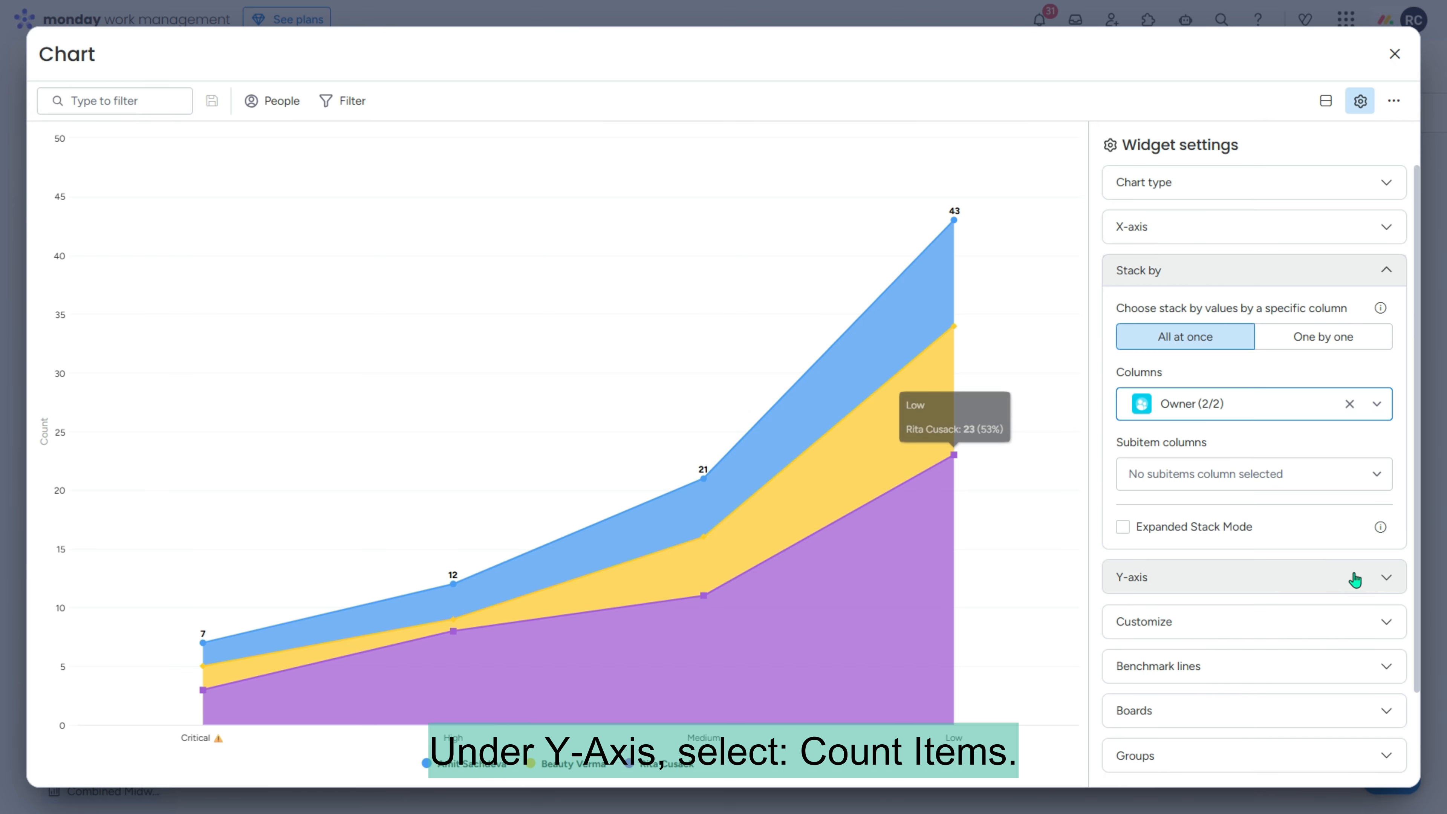
left_click(1385, 578)
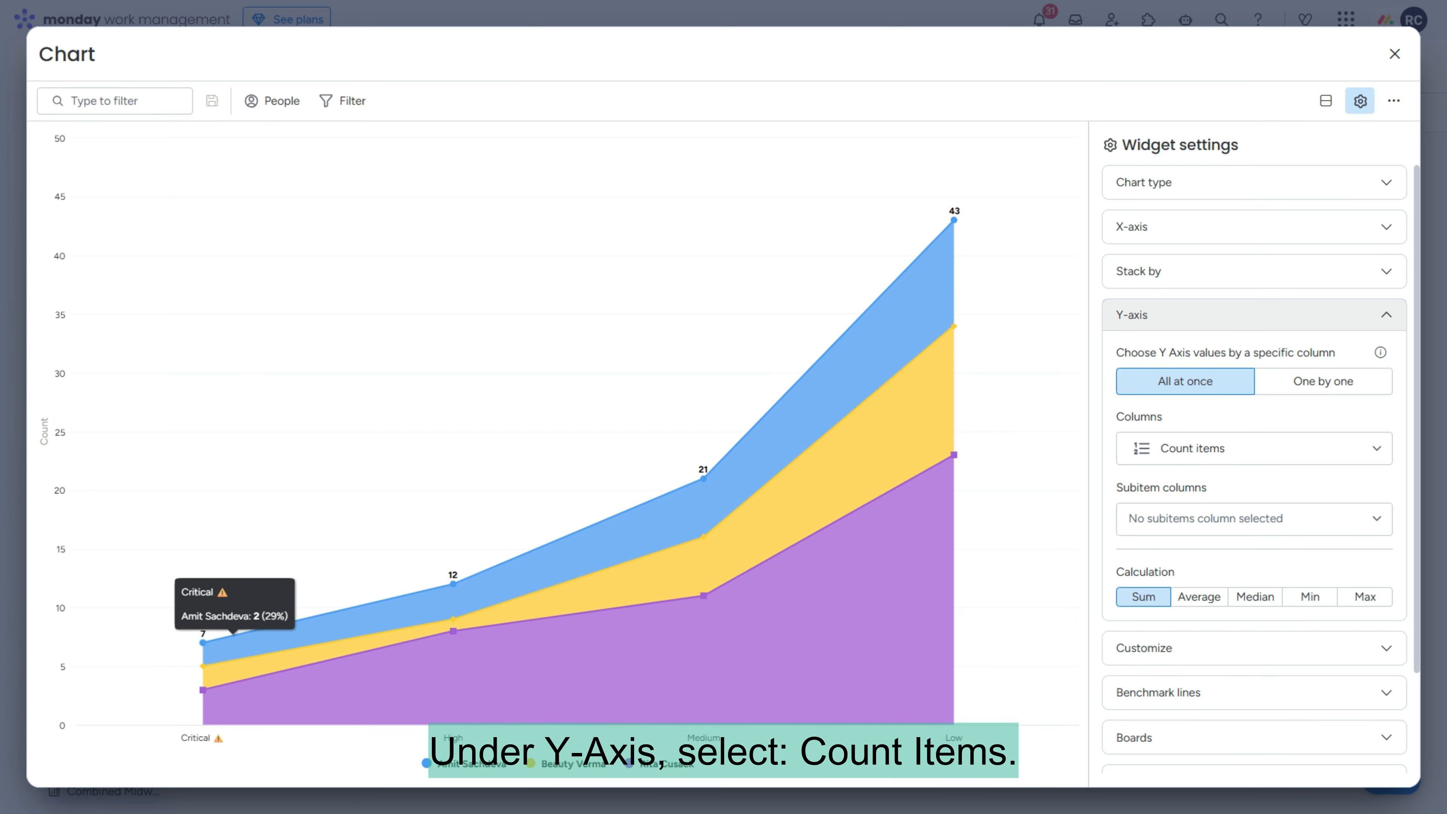
left_click(1332, 393)
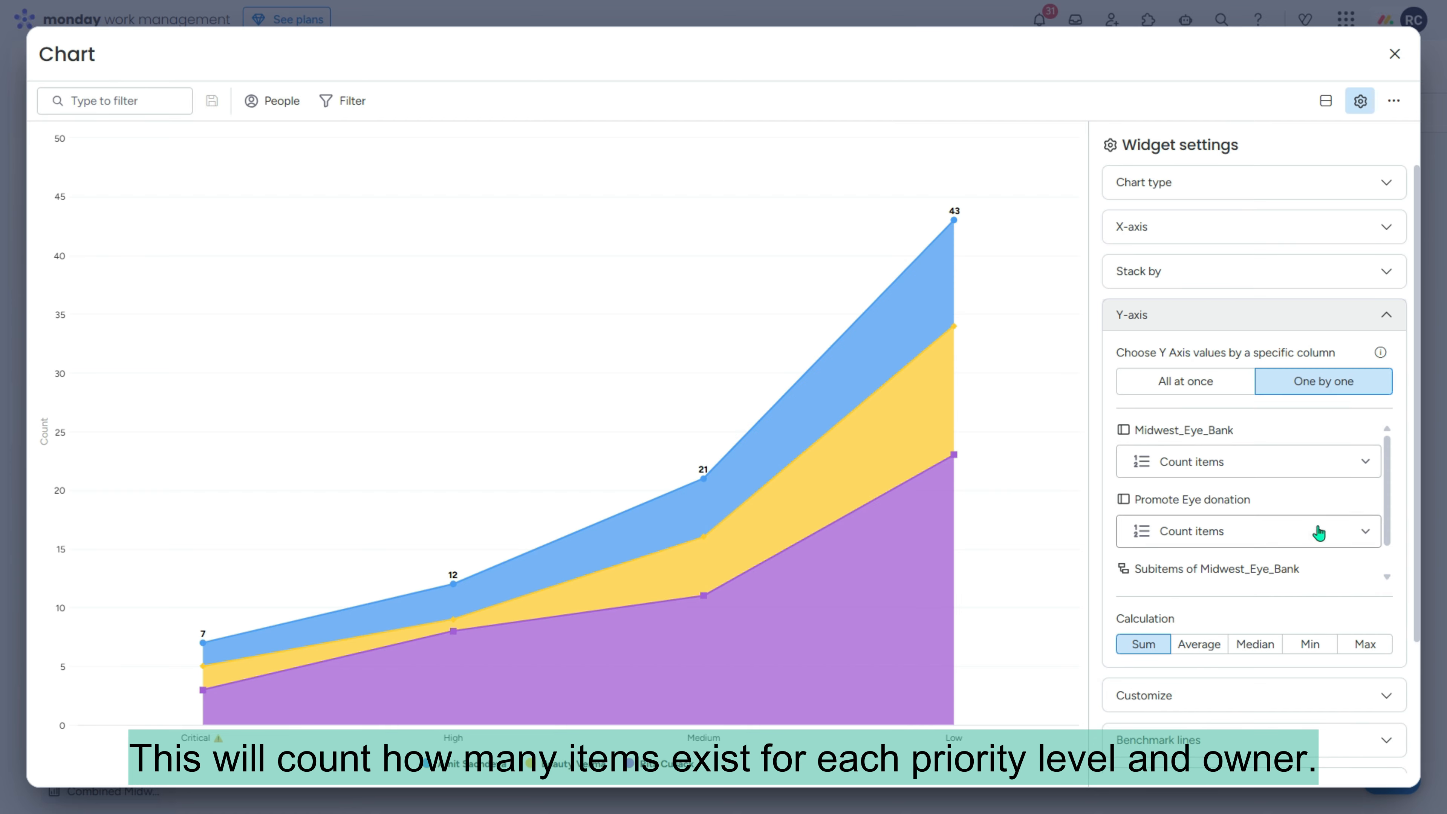
- Review which boards and groups are included in the chart widget
scroll(1296, 633, "down", 3)
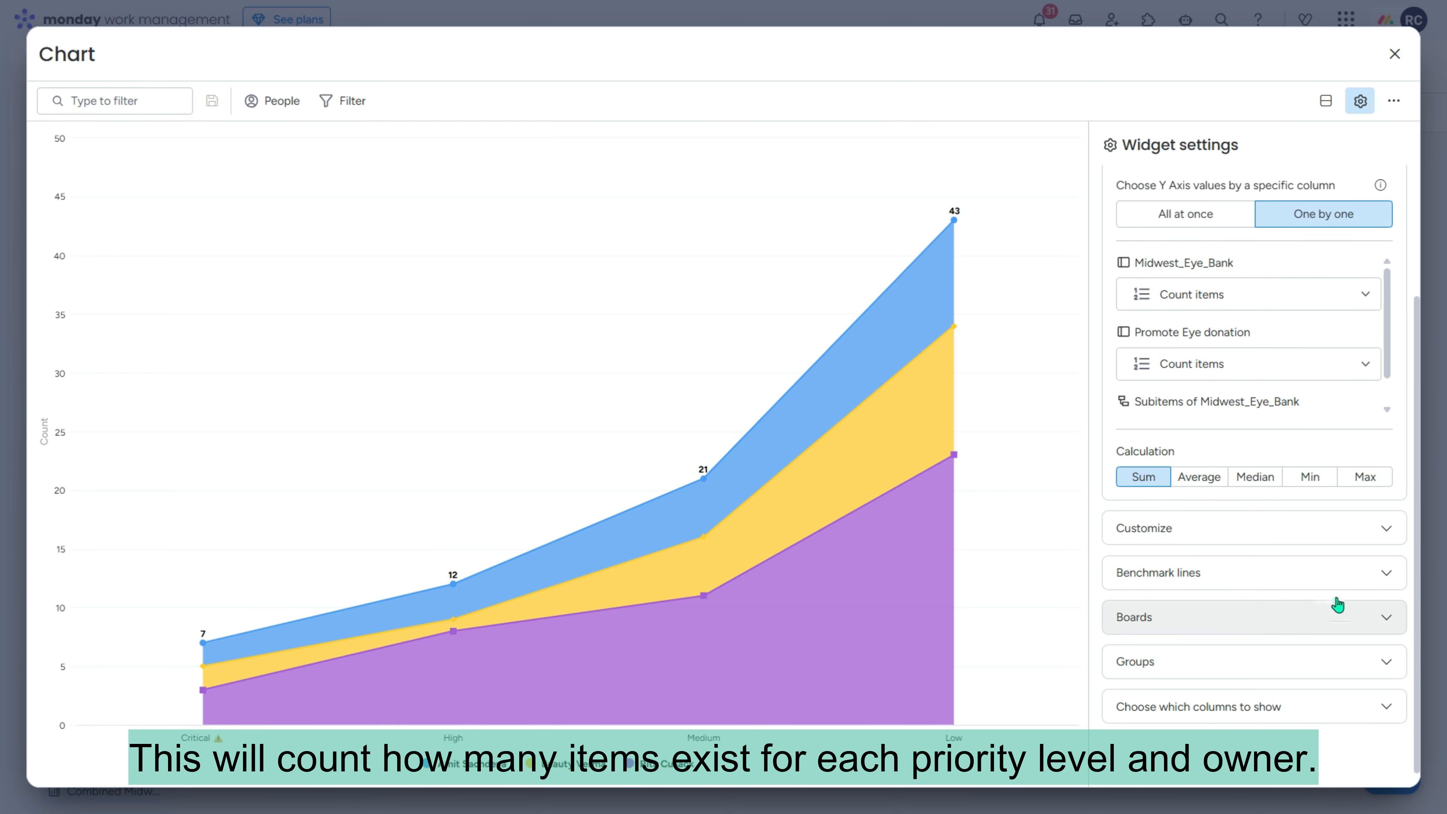
left_click(1386, 617)
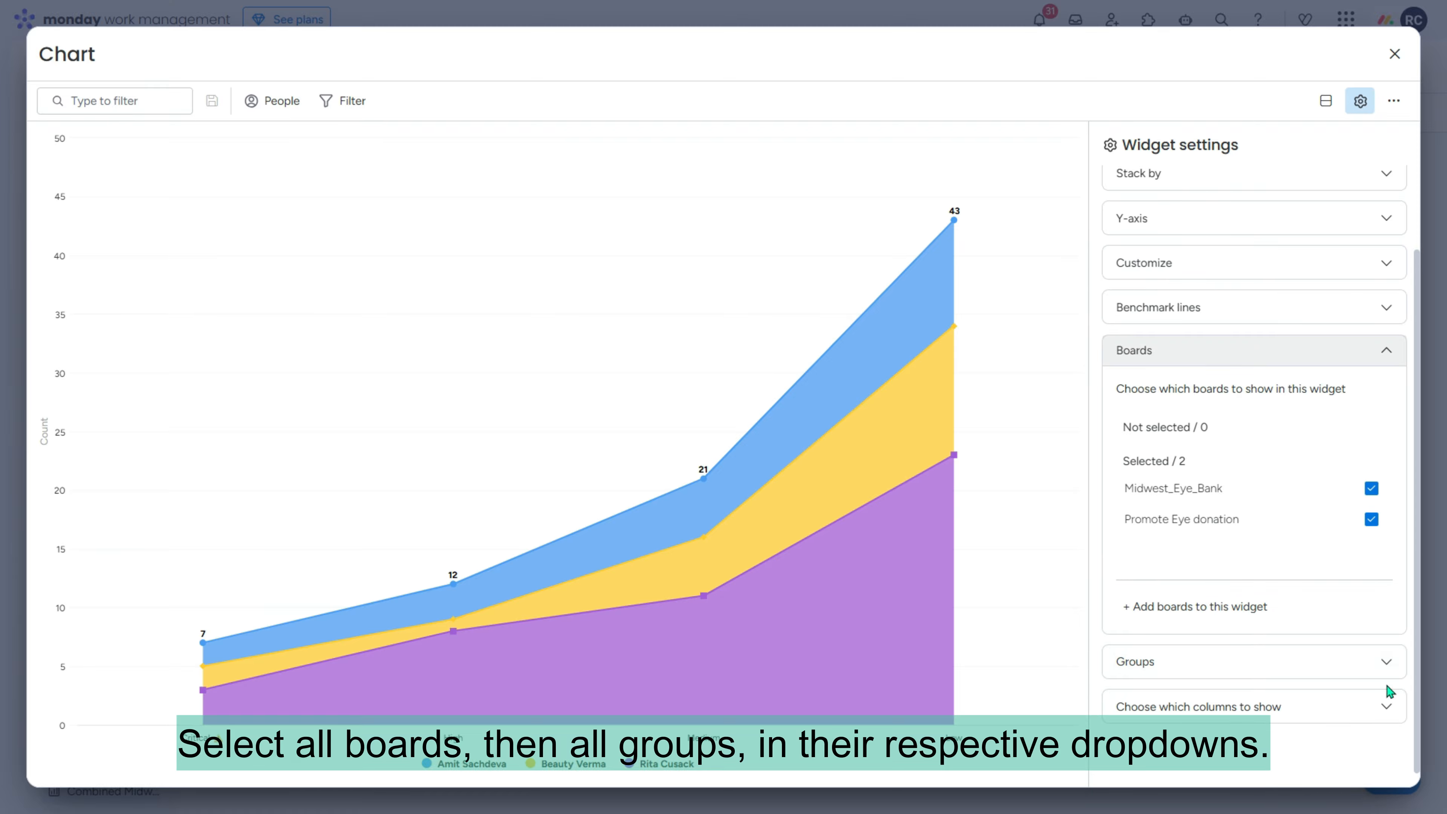
left_click(1389, 667)
scroll(1389, 707, "down", 2)
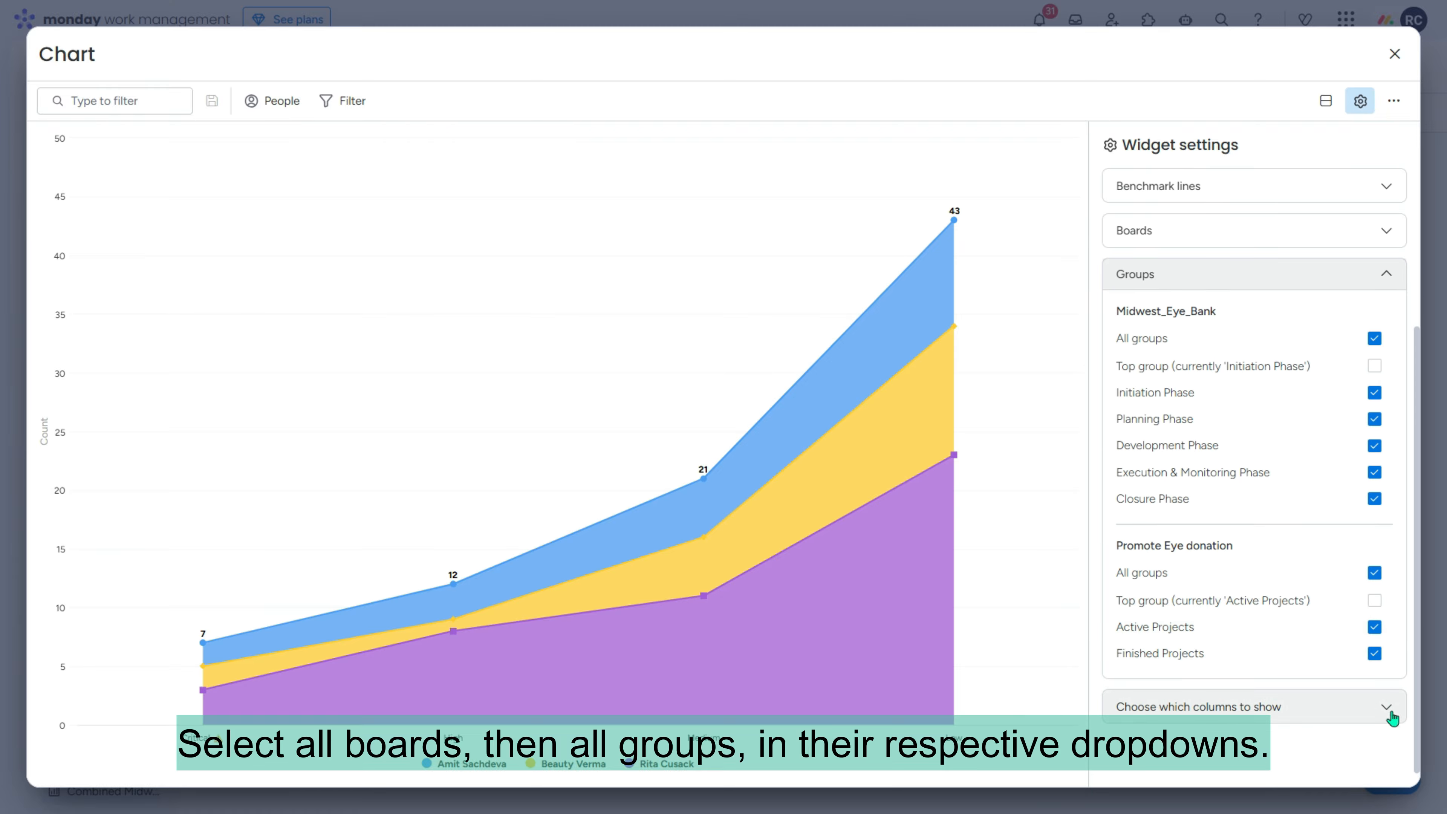
- Return to the dashboard and inspect the chart's per-owner data points at each priority level
left_click(1394, 55)
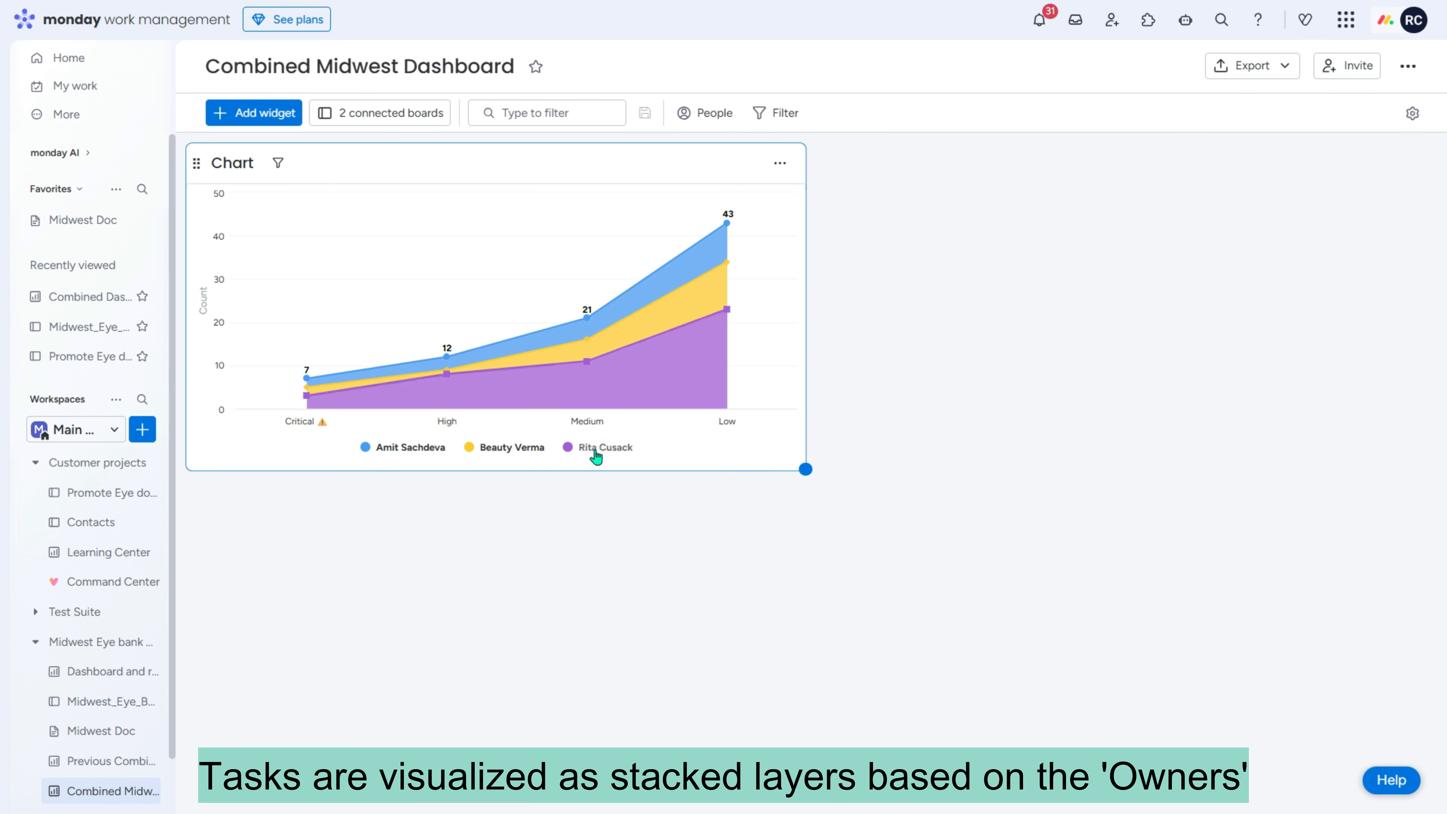
mouse_move(445, 380)
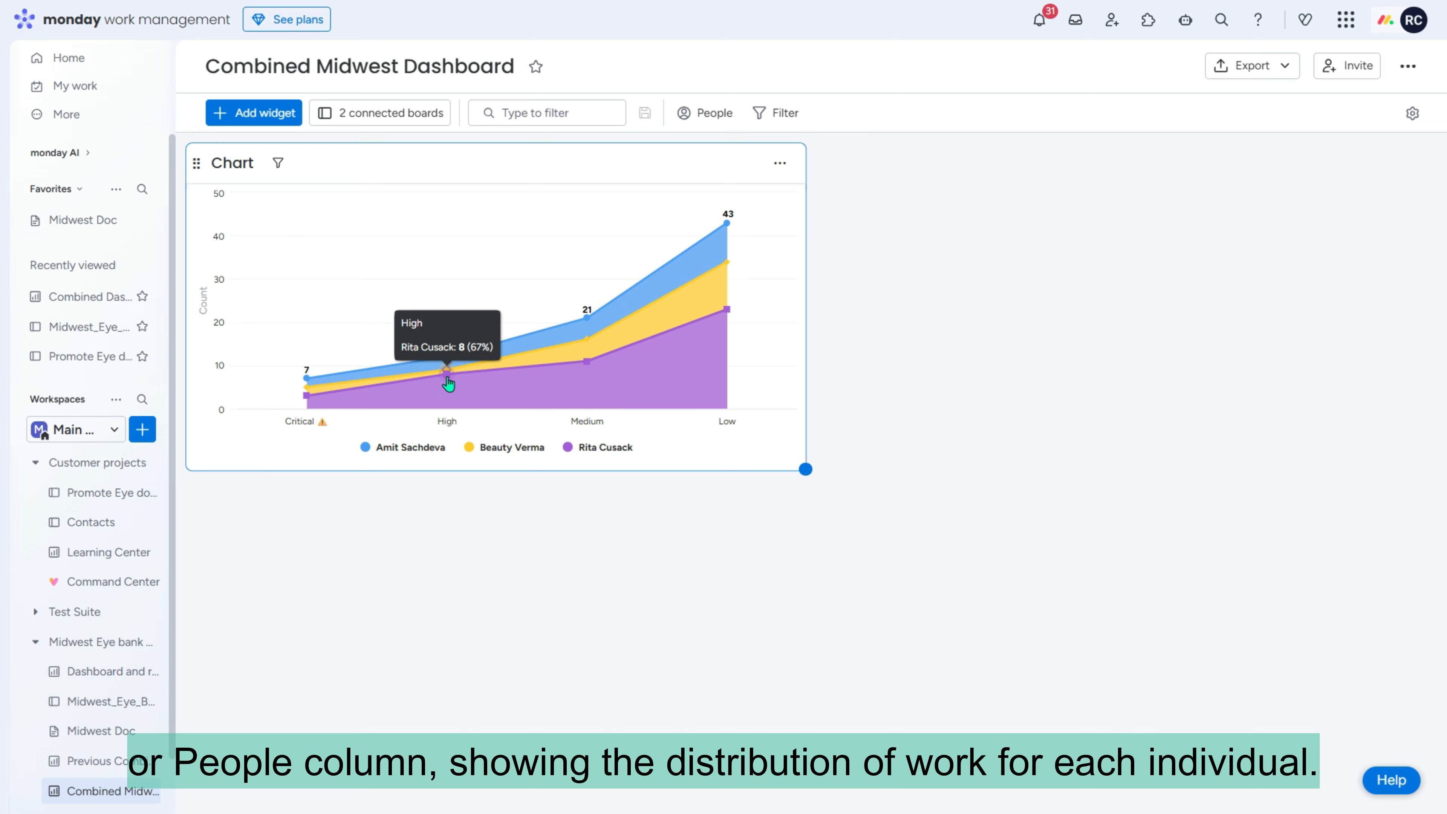
mouse_move(582, 373)
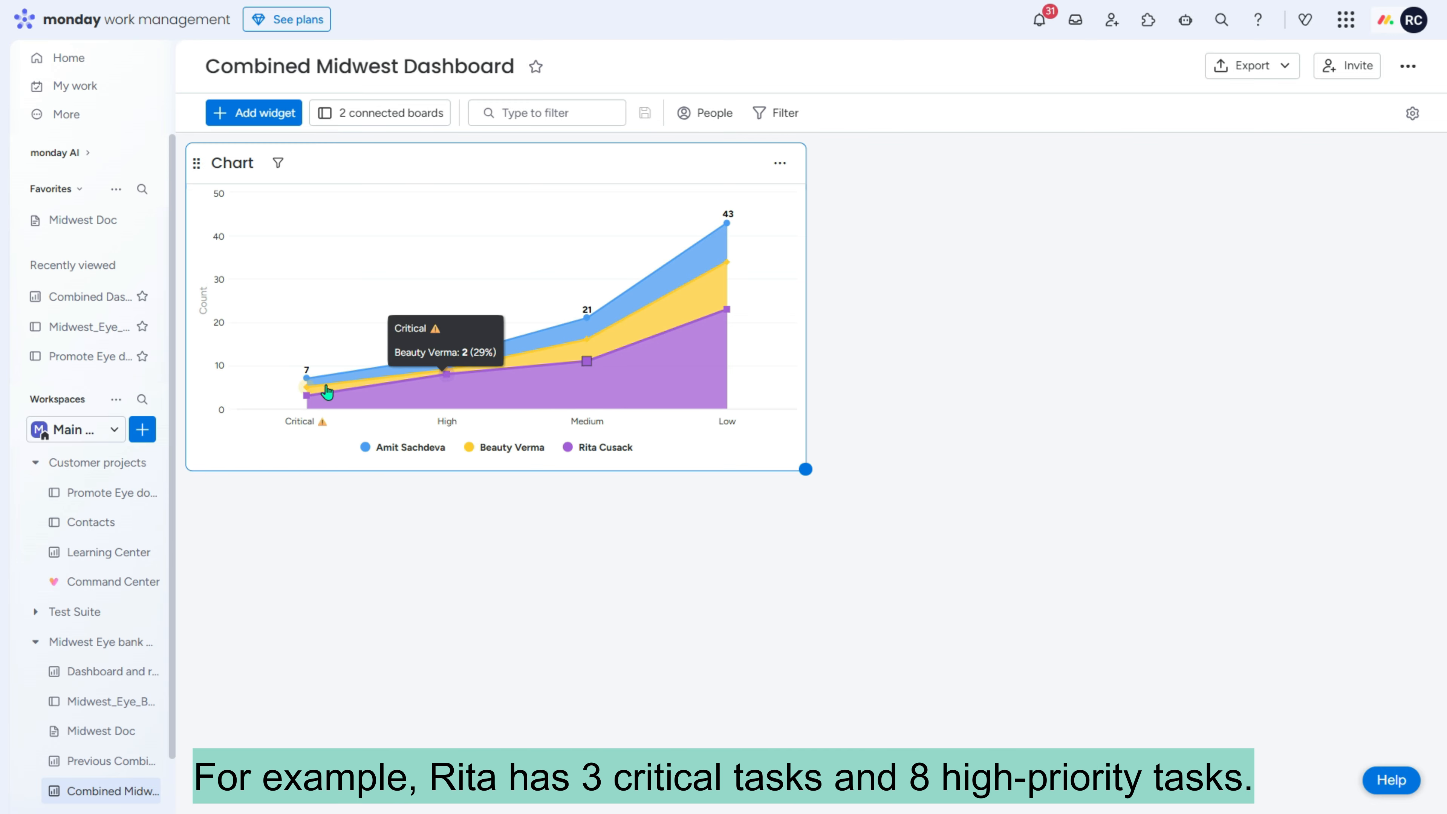
- Add a second chart widget to the dashboard and set its chart type to donut
mouse_move(303, 399)
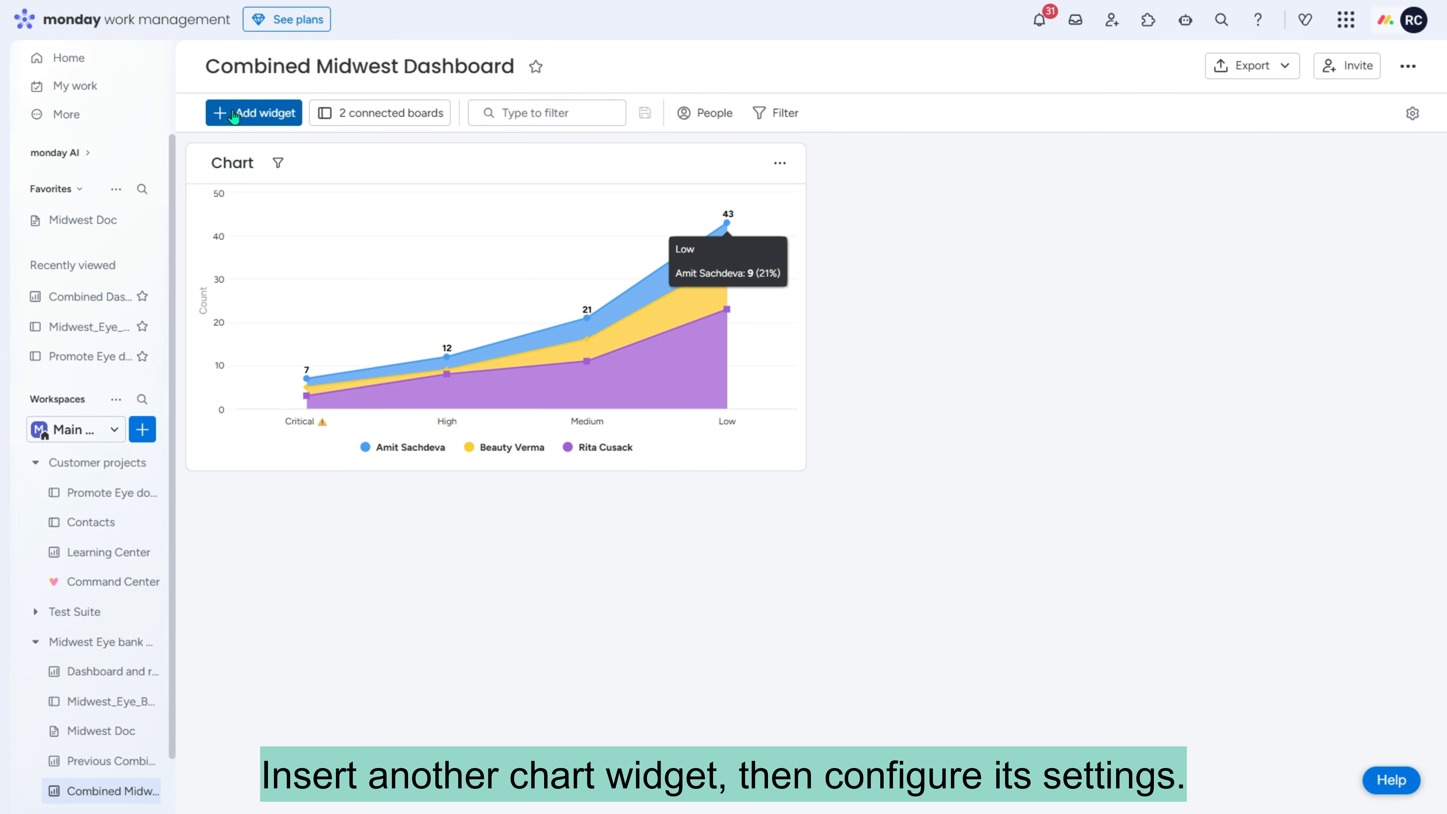
left_click(251, 112)
left_click(316, 164)
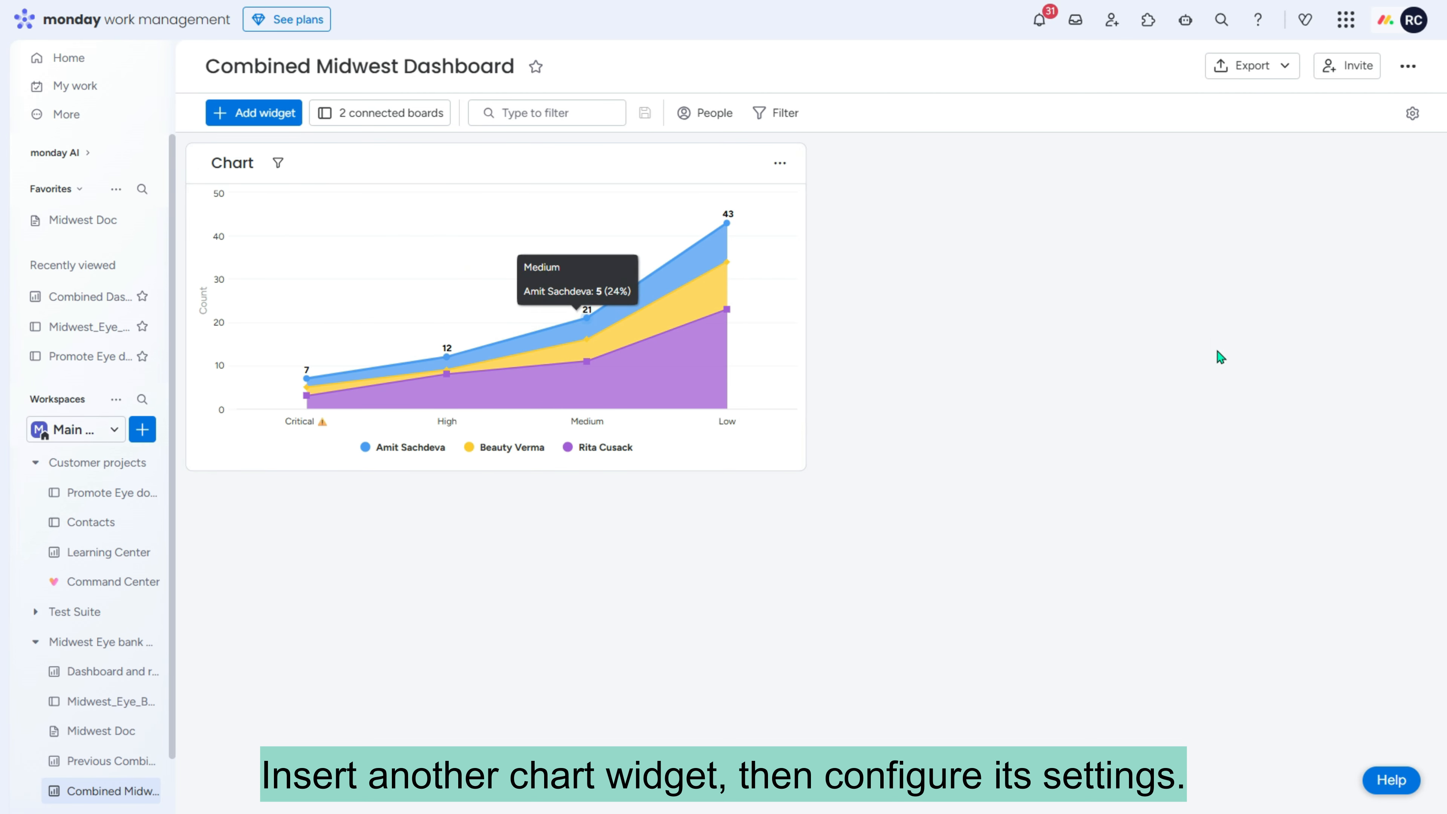
left_click(1412, 162)
left_click(1382, 224)
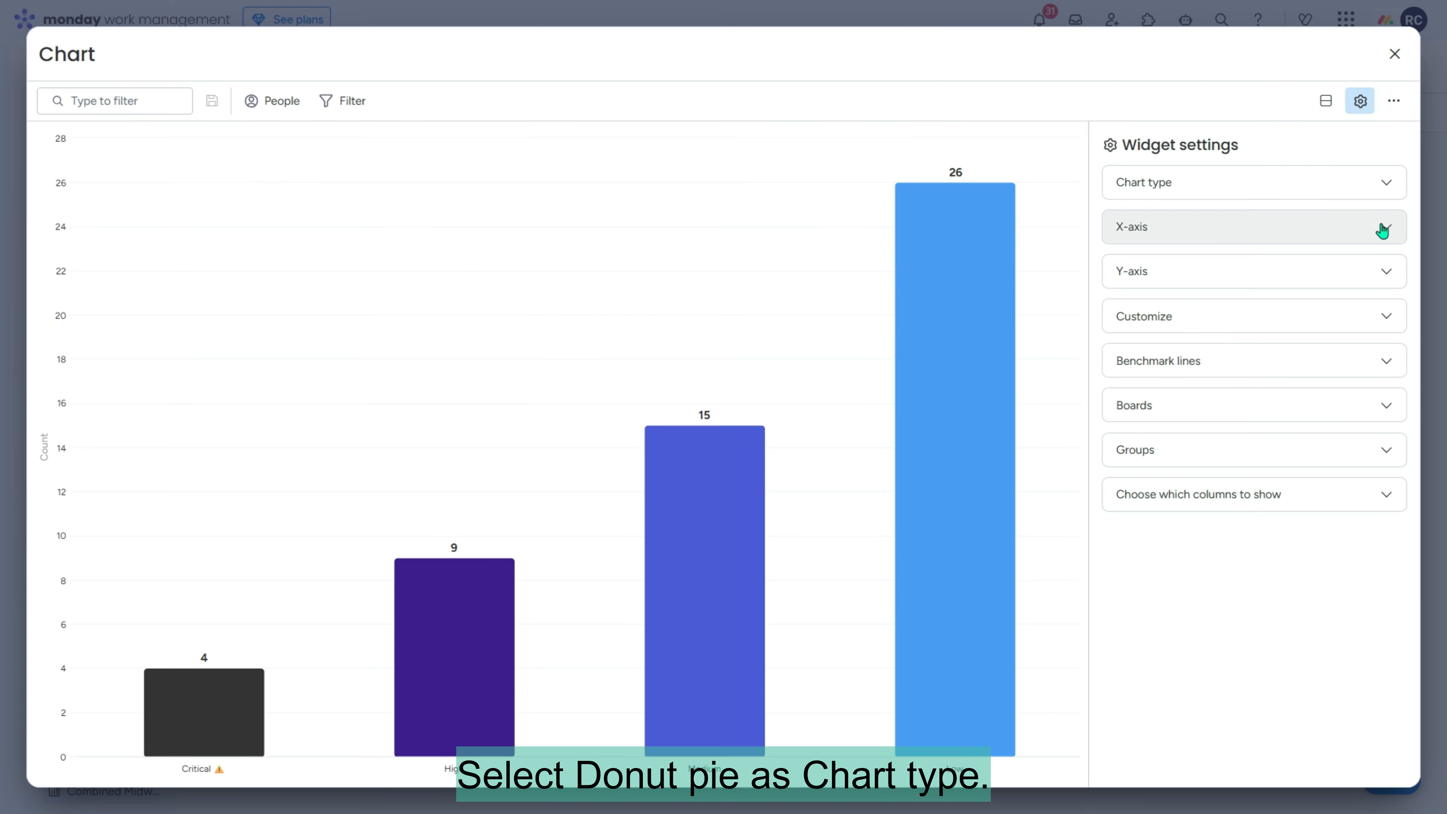
left_click(1390, 191)
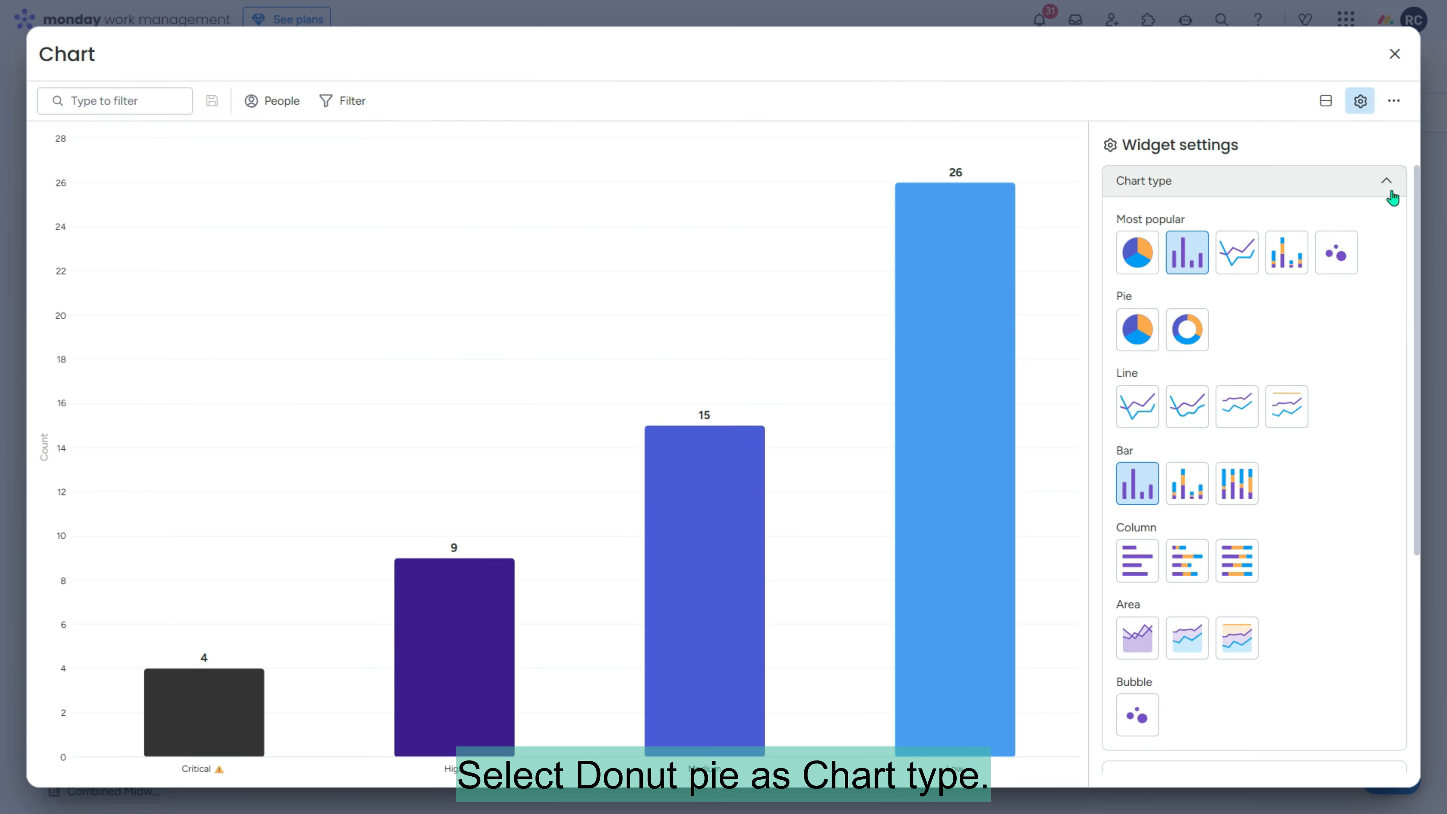
left_click(1189, 330)
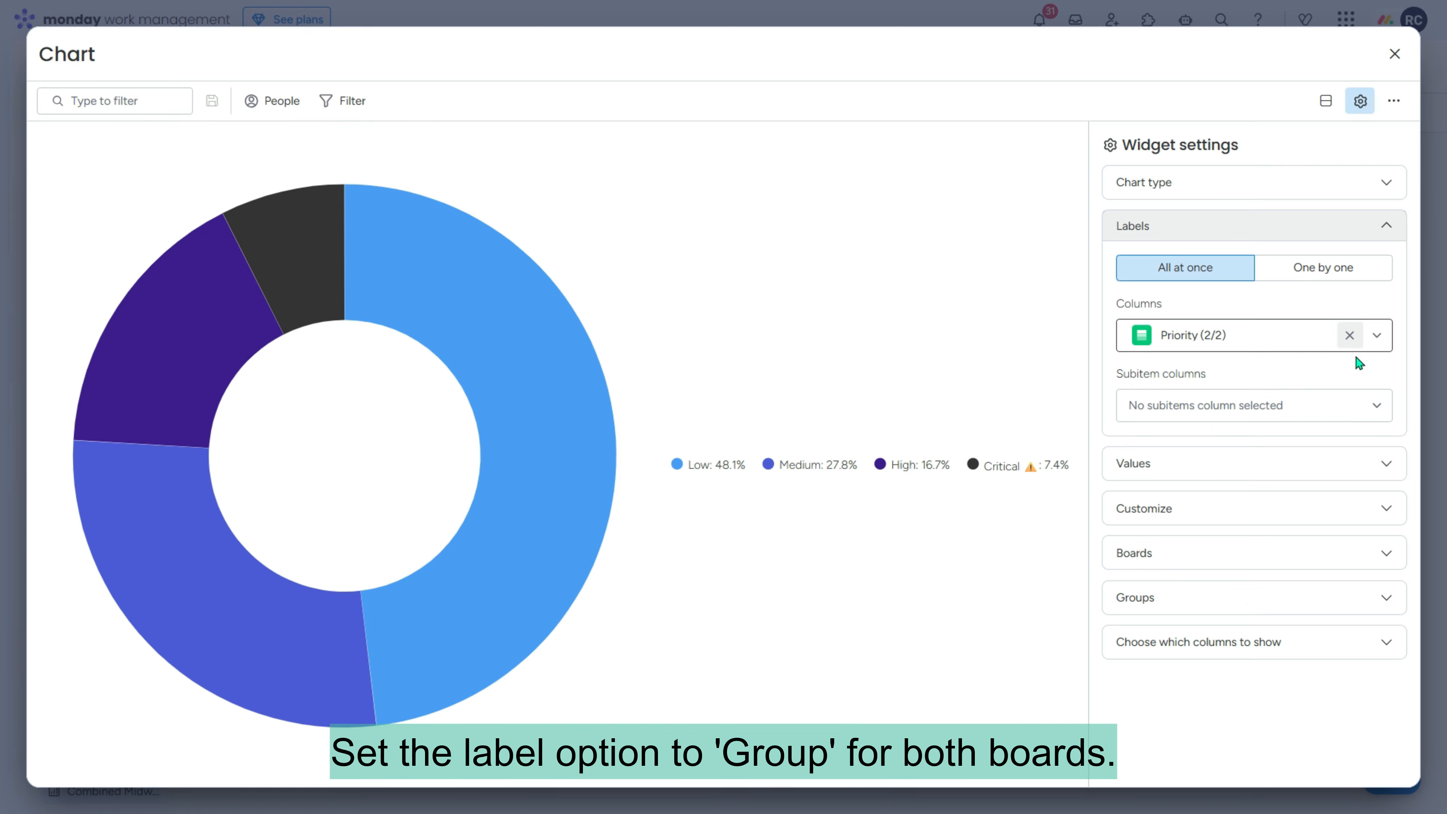
- Set the donut chart's labels to the Group column for both boards and show its values as percentages
left_click(1377, 335)
left_click(1258, 420)
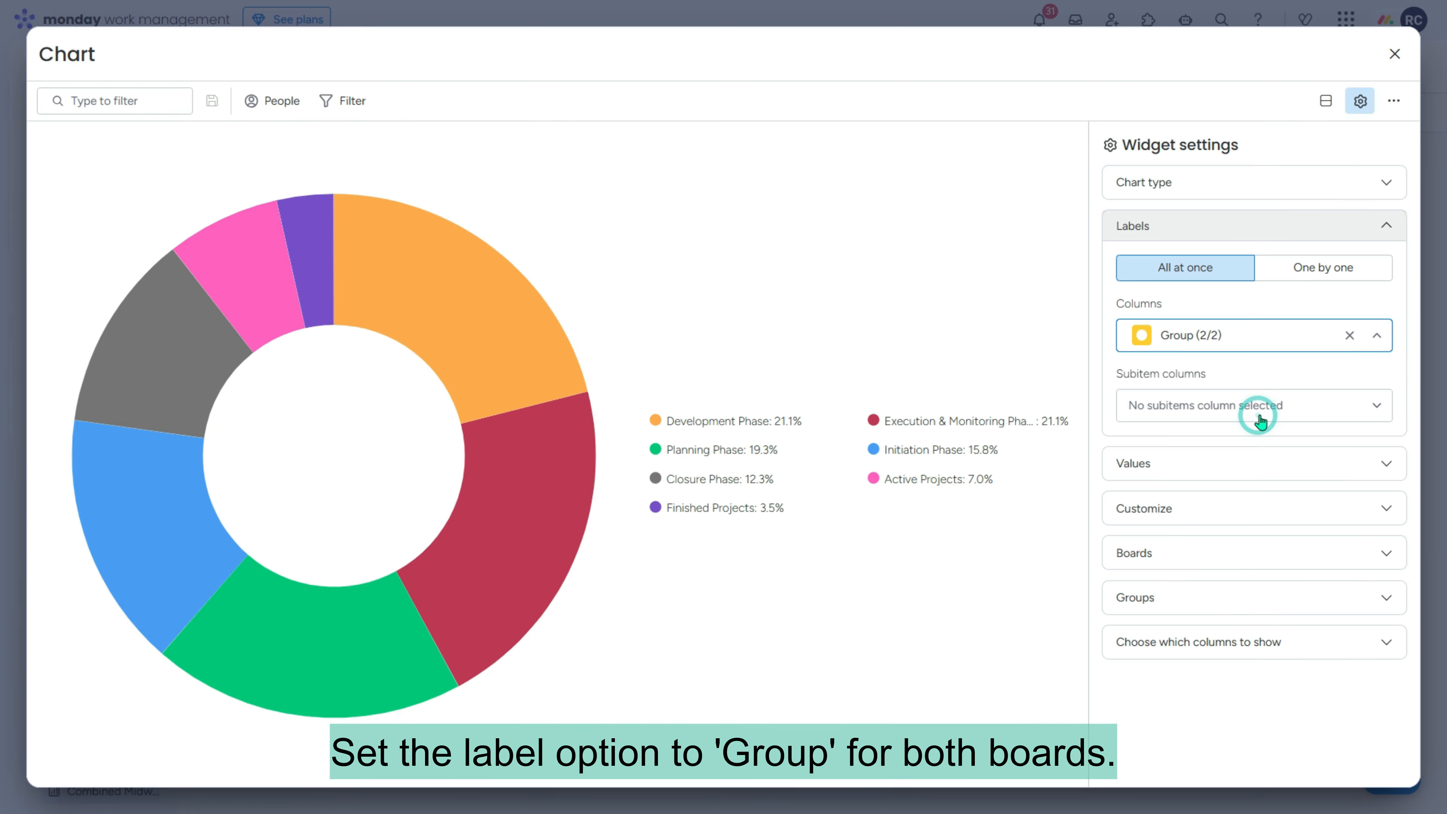
left_click(1383, 465)
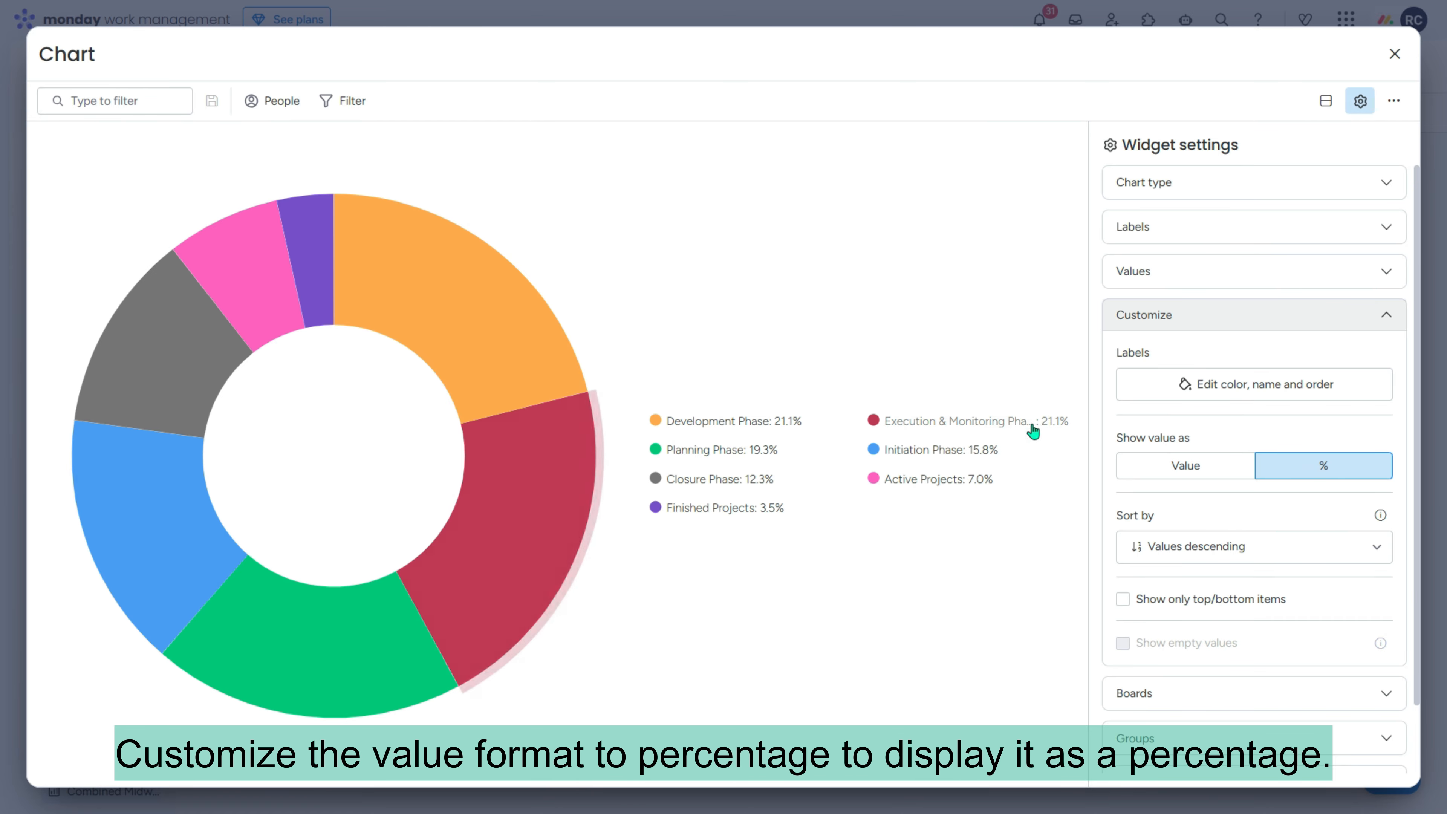
left_click(1210, 468)
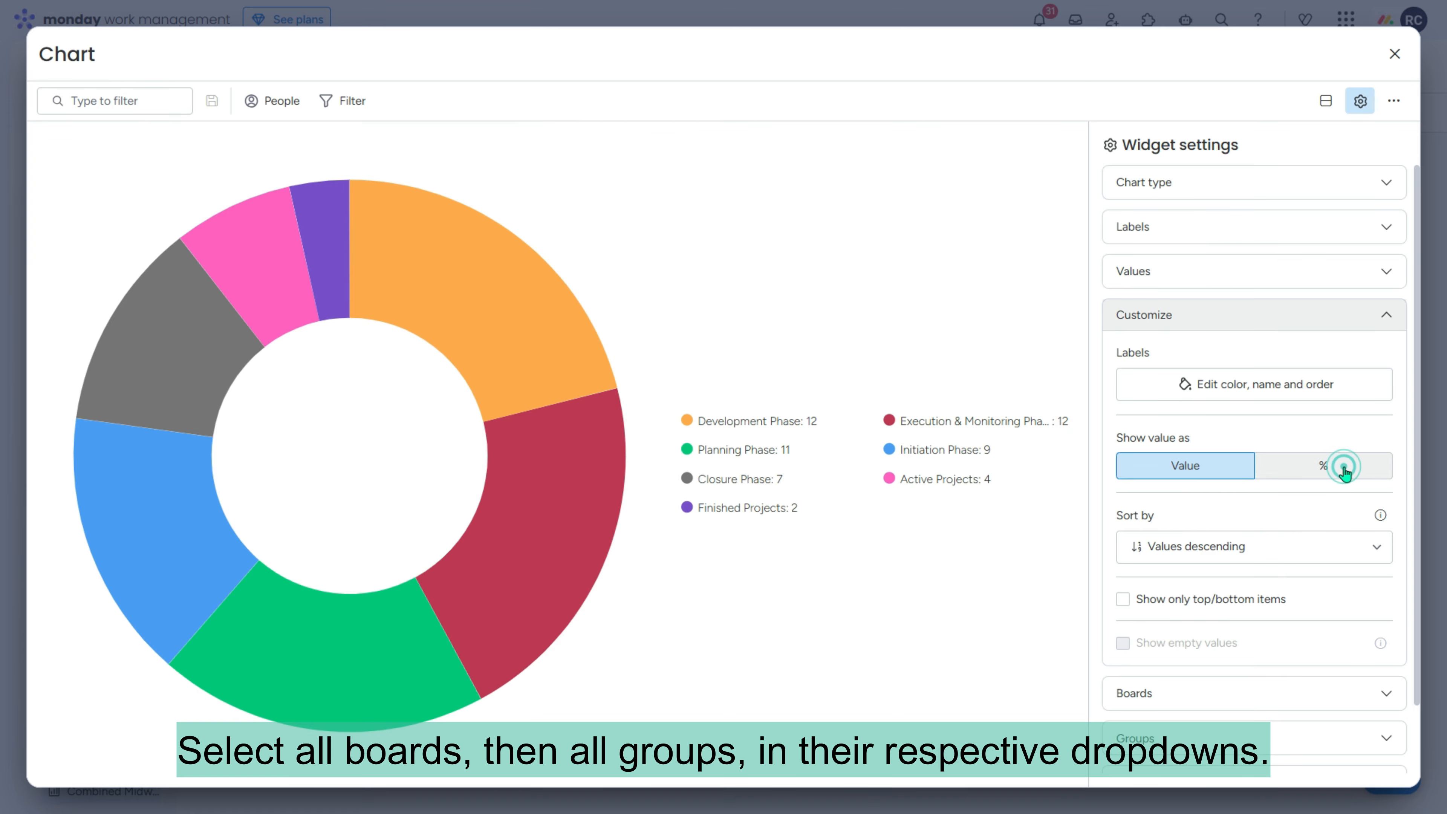
left_click(1328, 467)
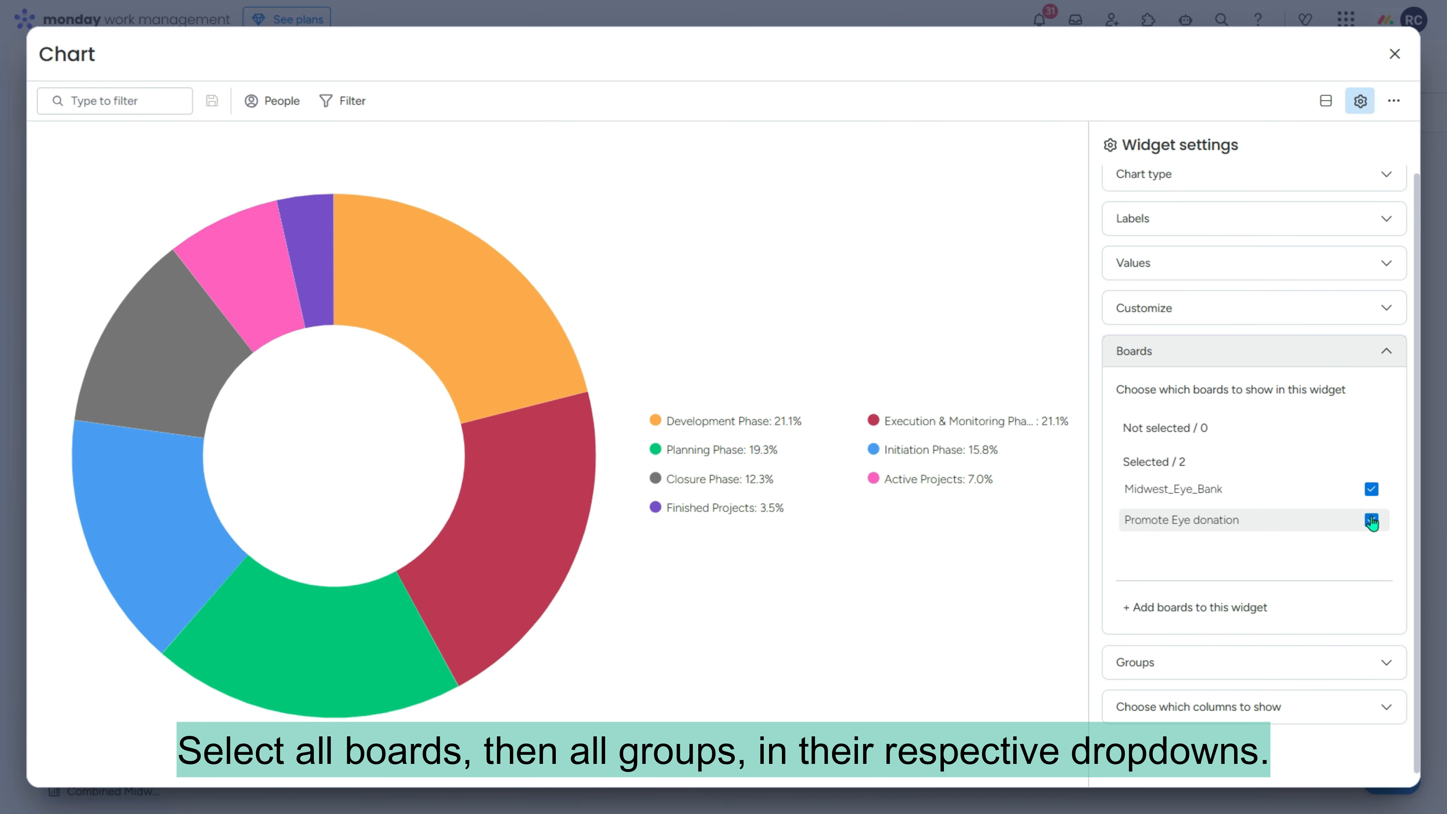
- Check which boards and groups the donut chart includes, and return to the dashboard
left_click(1386, 658)
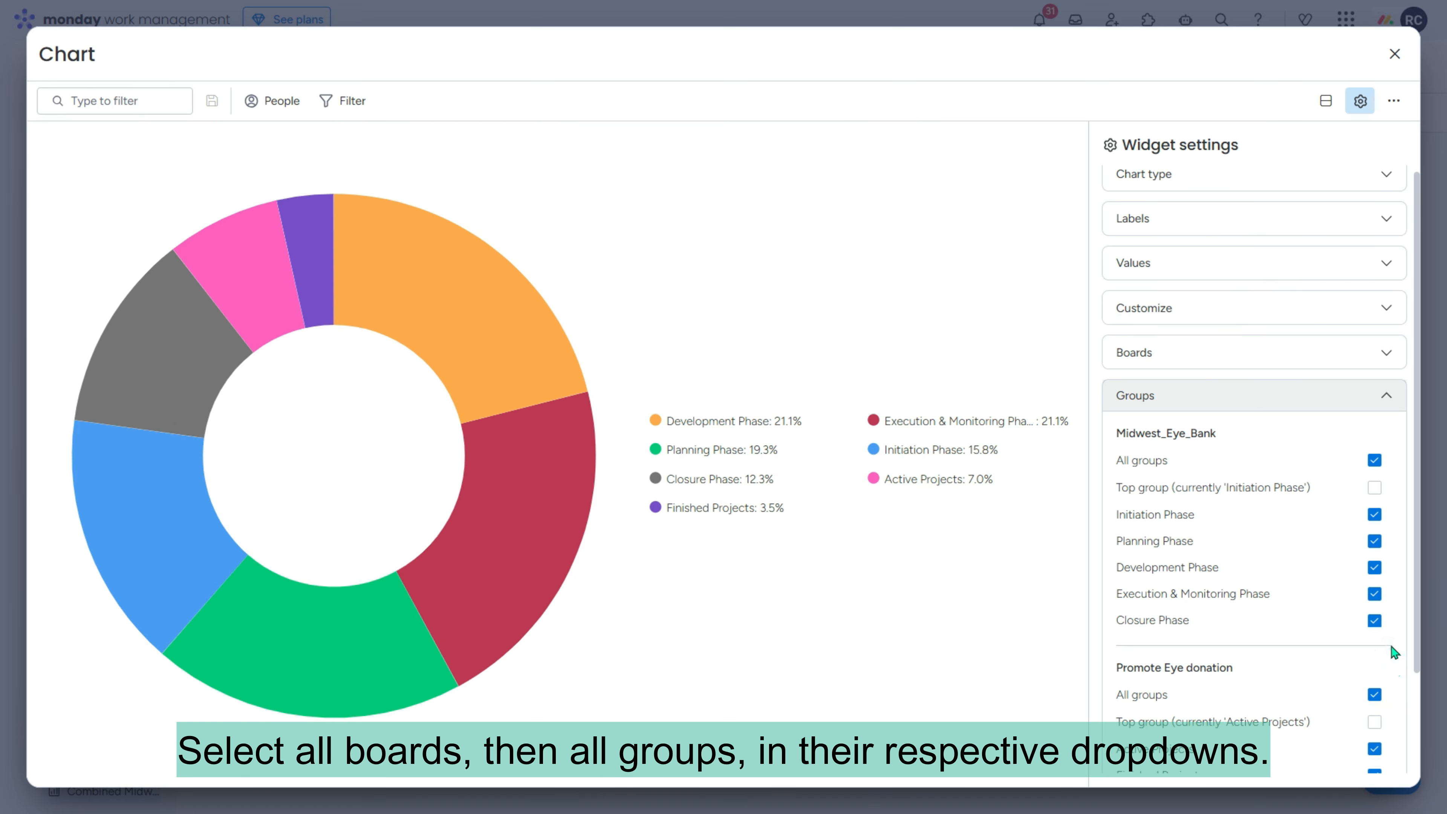
scroll(1385, 571, "down", 2)
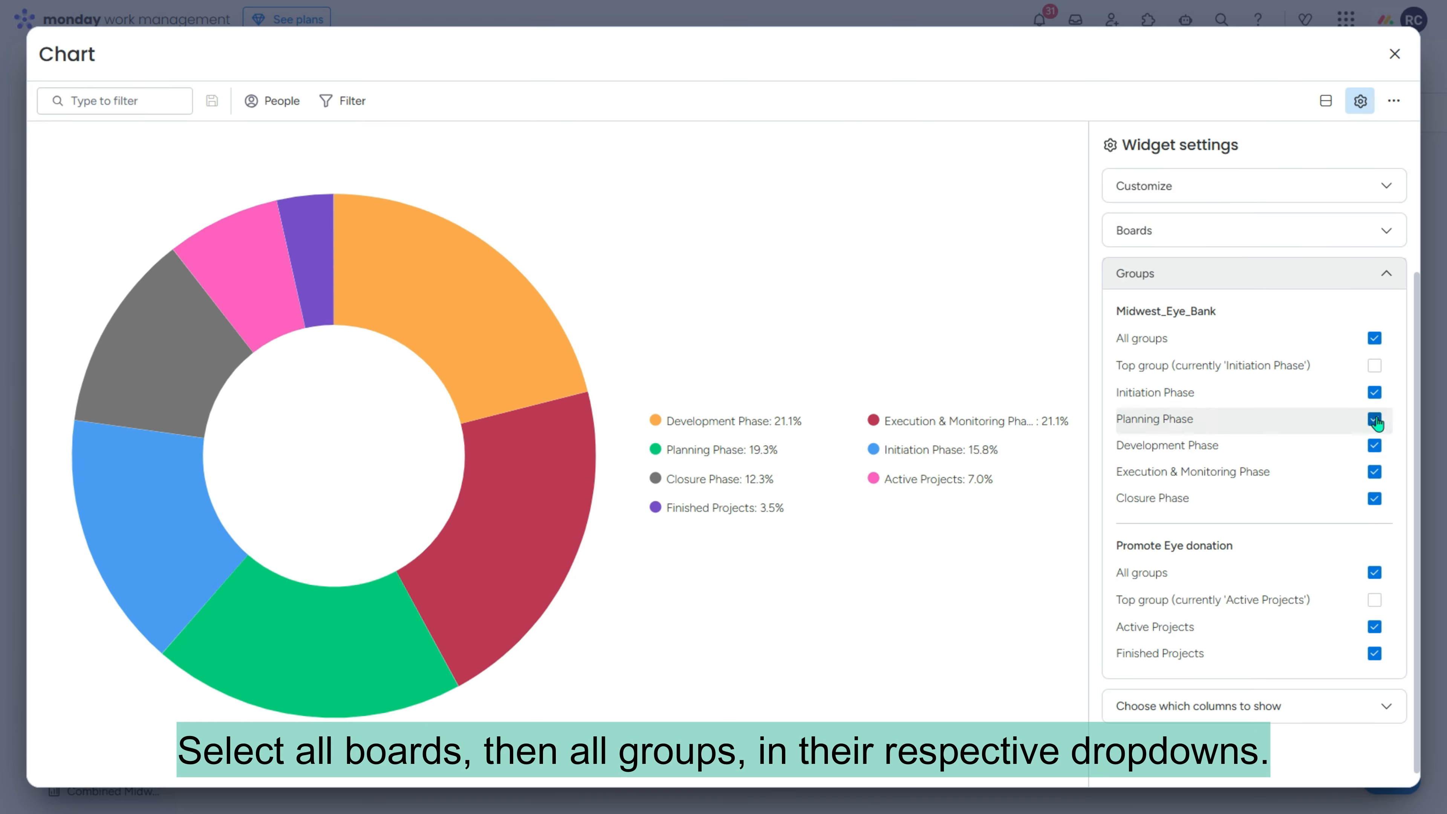
left_click(1396, 57)
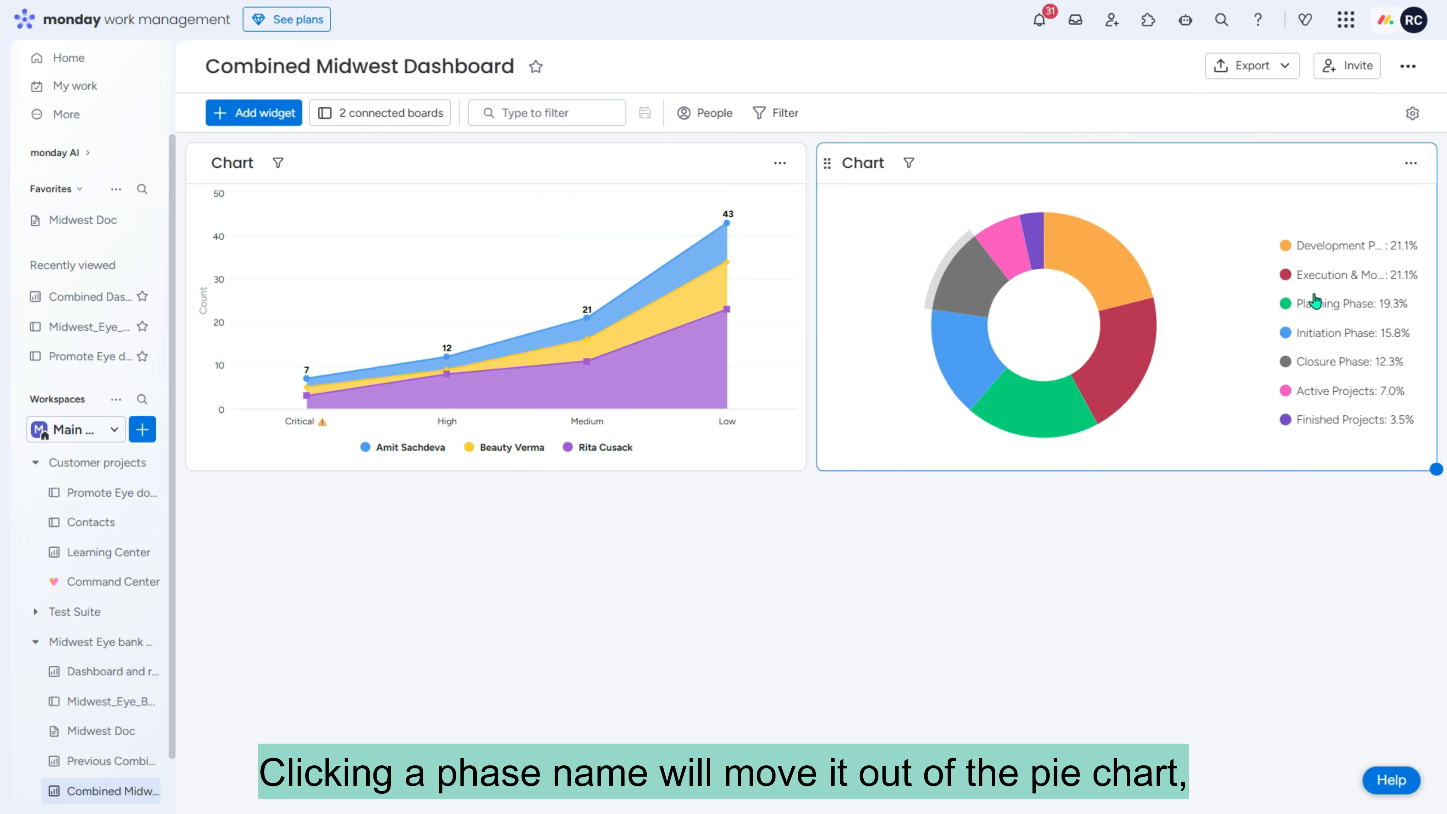
- Temporarily exclude Development Phase, Finished Projects and Execution & Monitoring Phase from the donut chart to focus on the remaining groups
left_click(1301, 247)
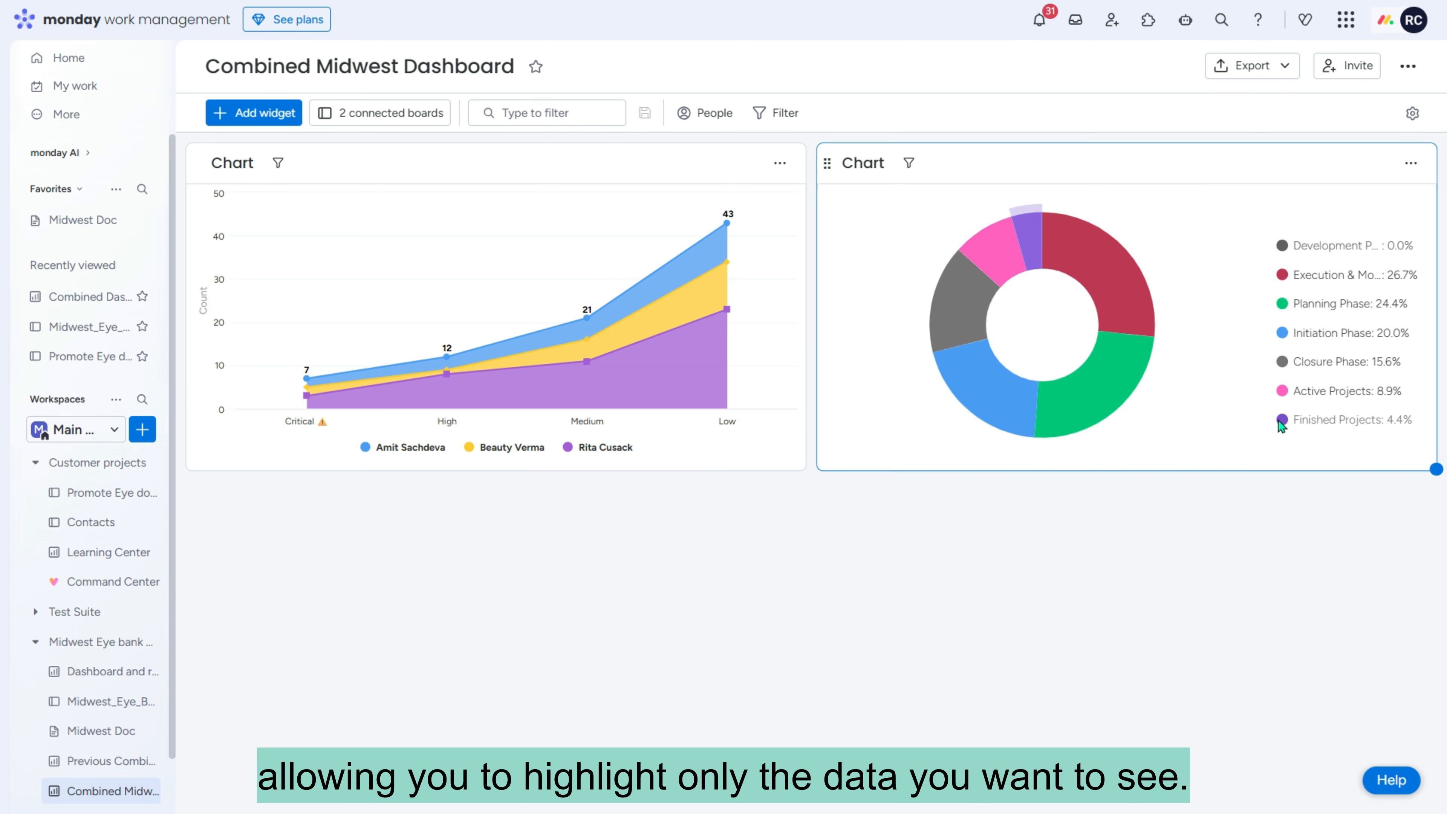
left_click(1294, 421)
left_click(1300, 275)
- Search the widget library for "work" and add the Workload widget to the dashboard
left_click(253, 113)
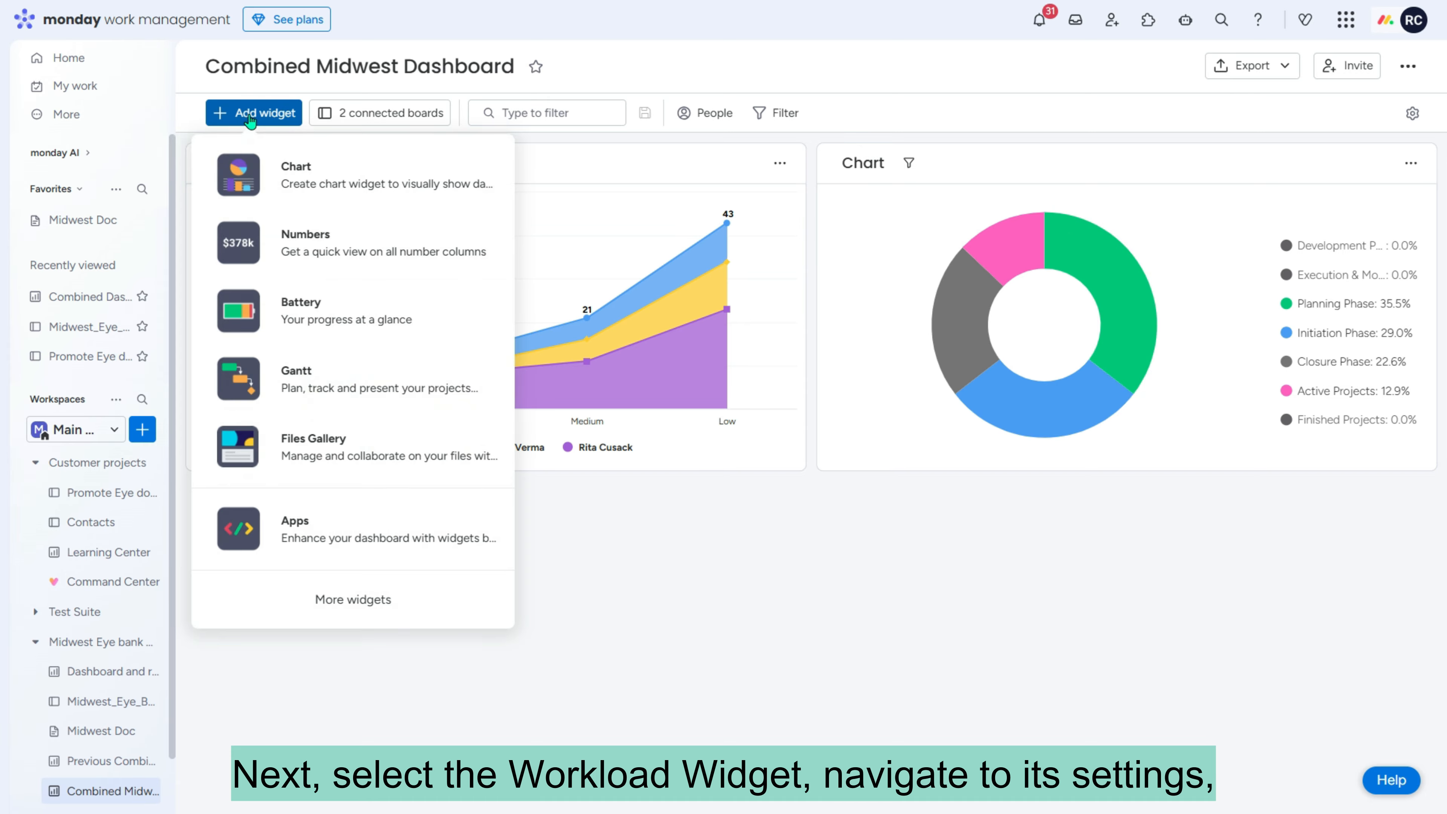
left_click(353, 600)
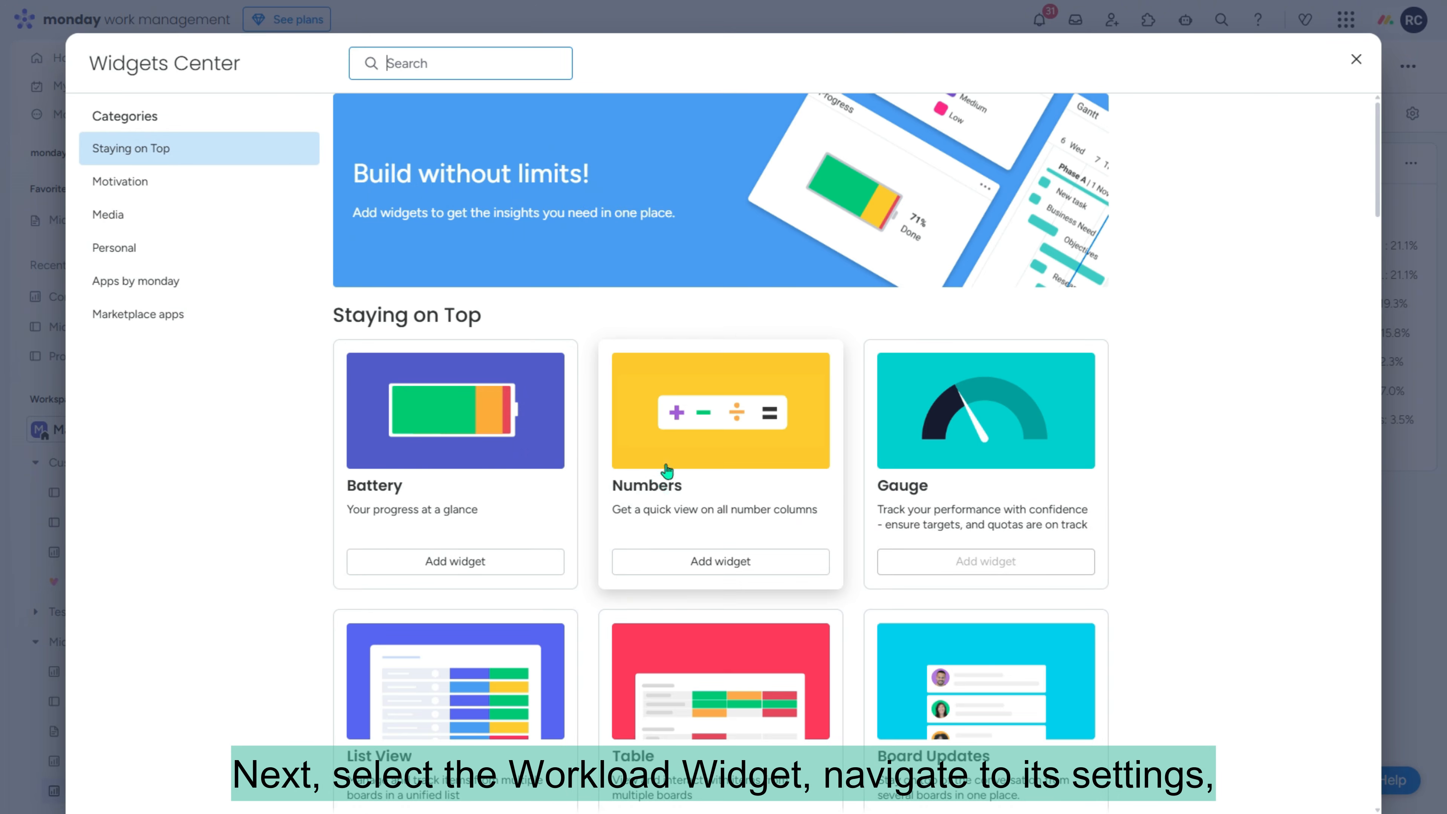
left_click(408, 64)
type("work")
left_click(456, 366)
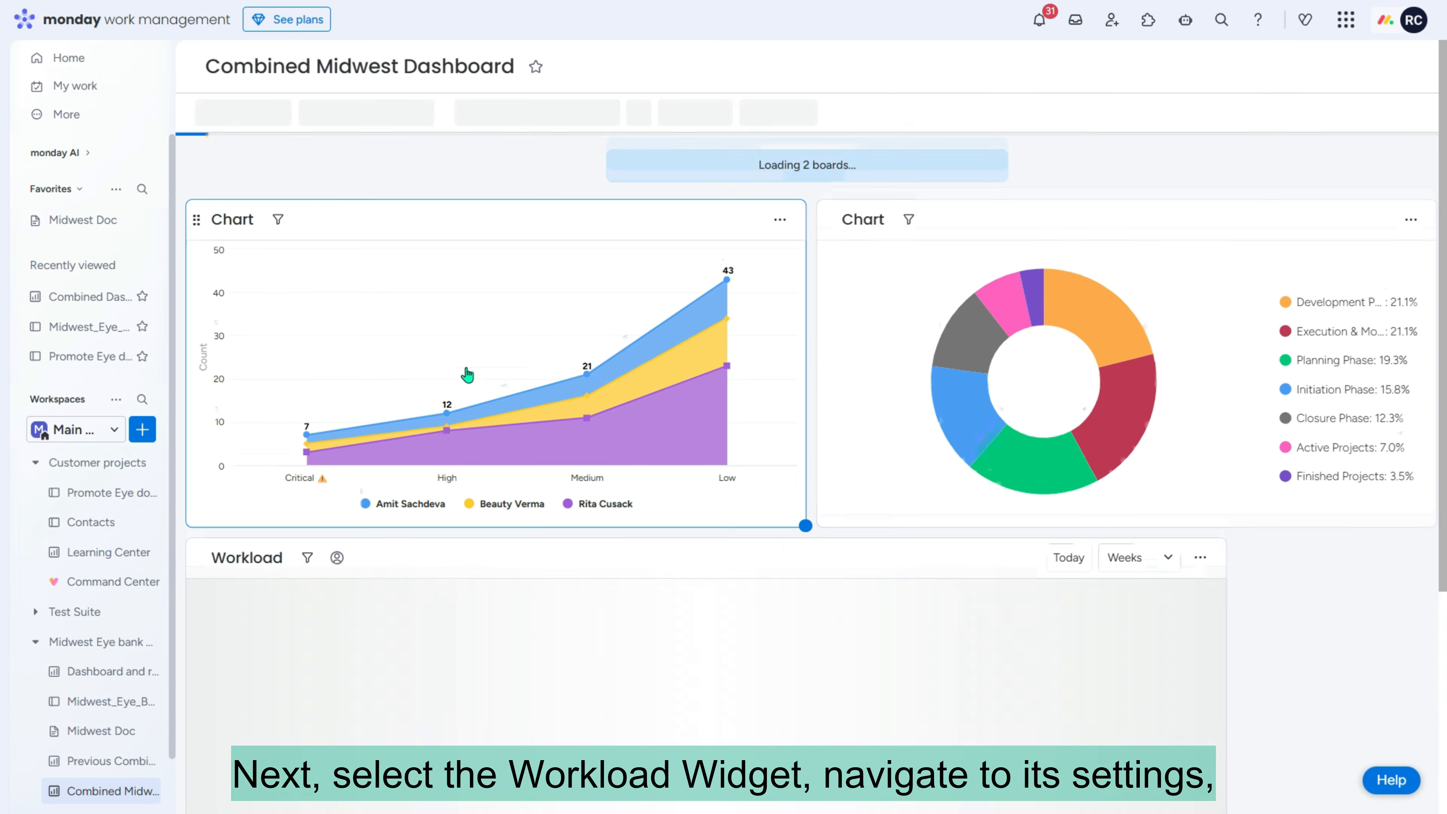
- Set the Workload widget's time column to Timeline and its resource type column to Owner, all at once for both boards
left_click(1195, 232)
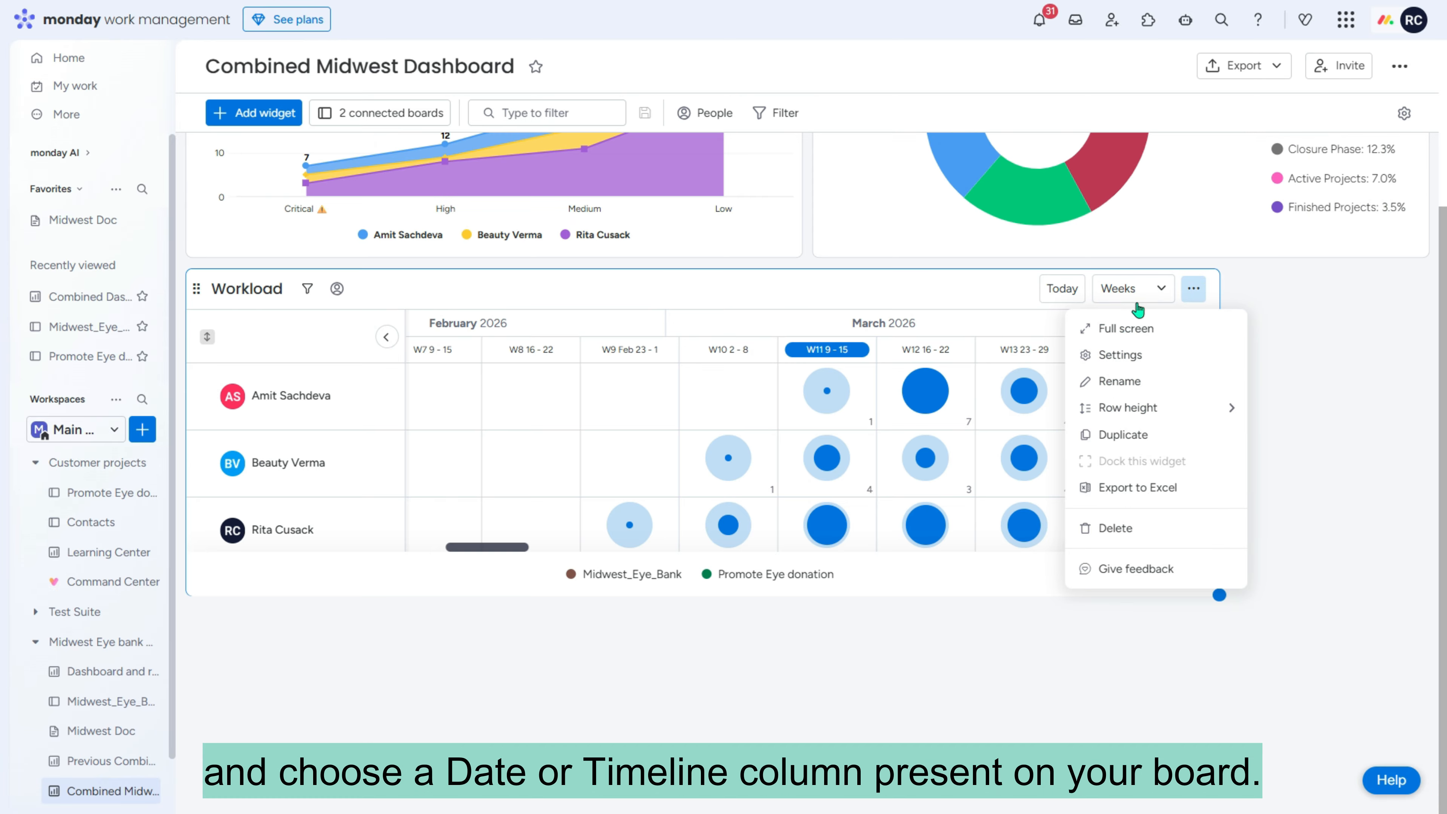
left_click(1139, 356)
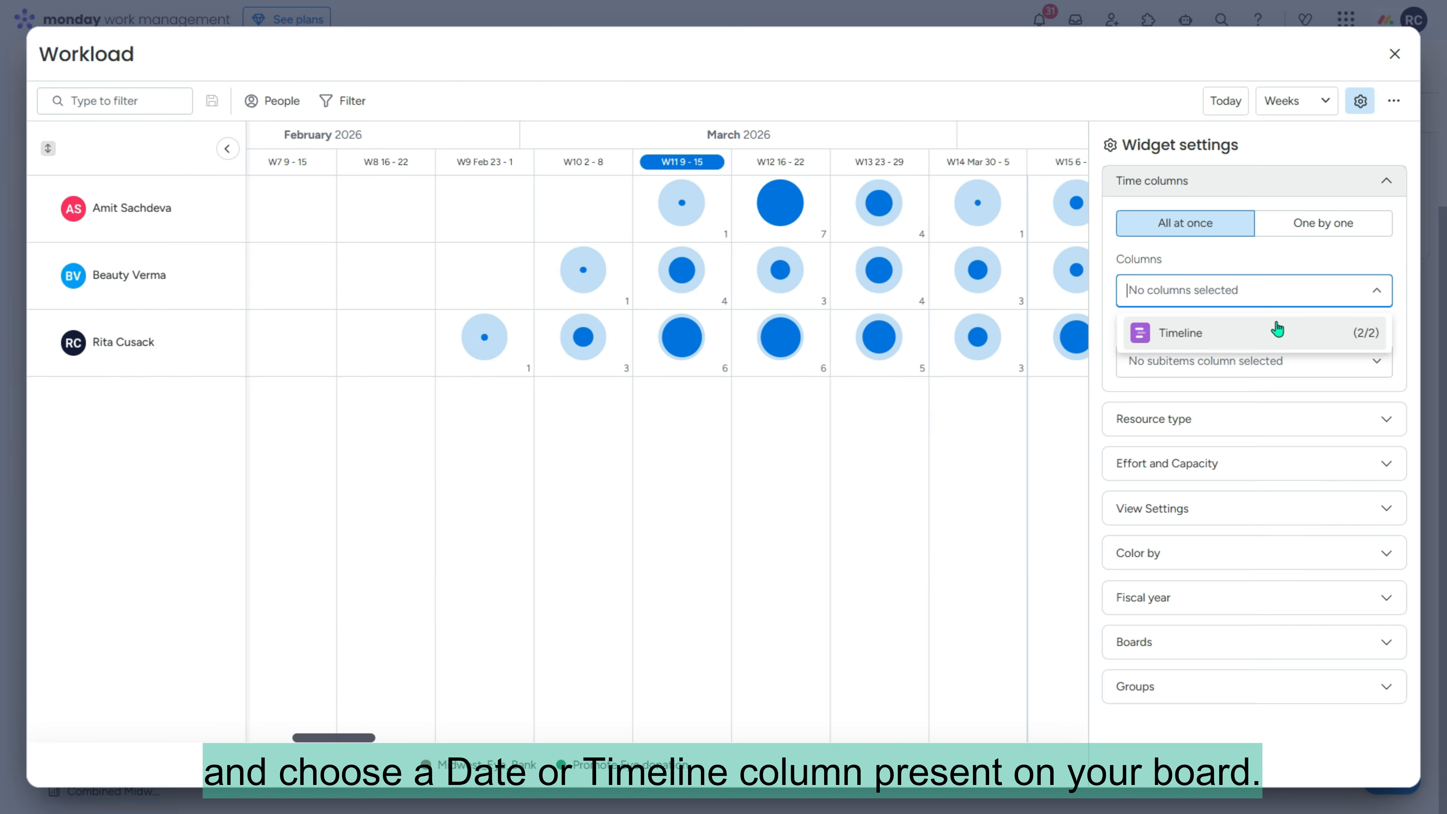
left_click(1237, 336)
left_click(1388, 422)
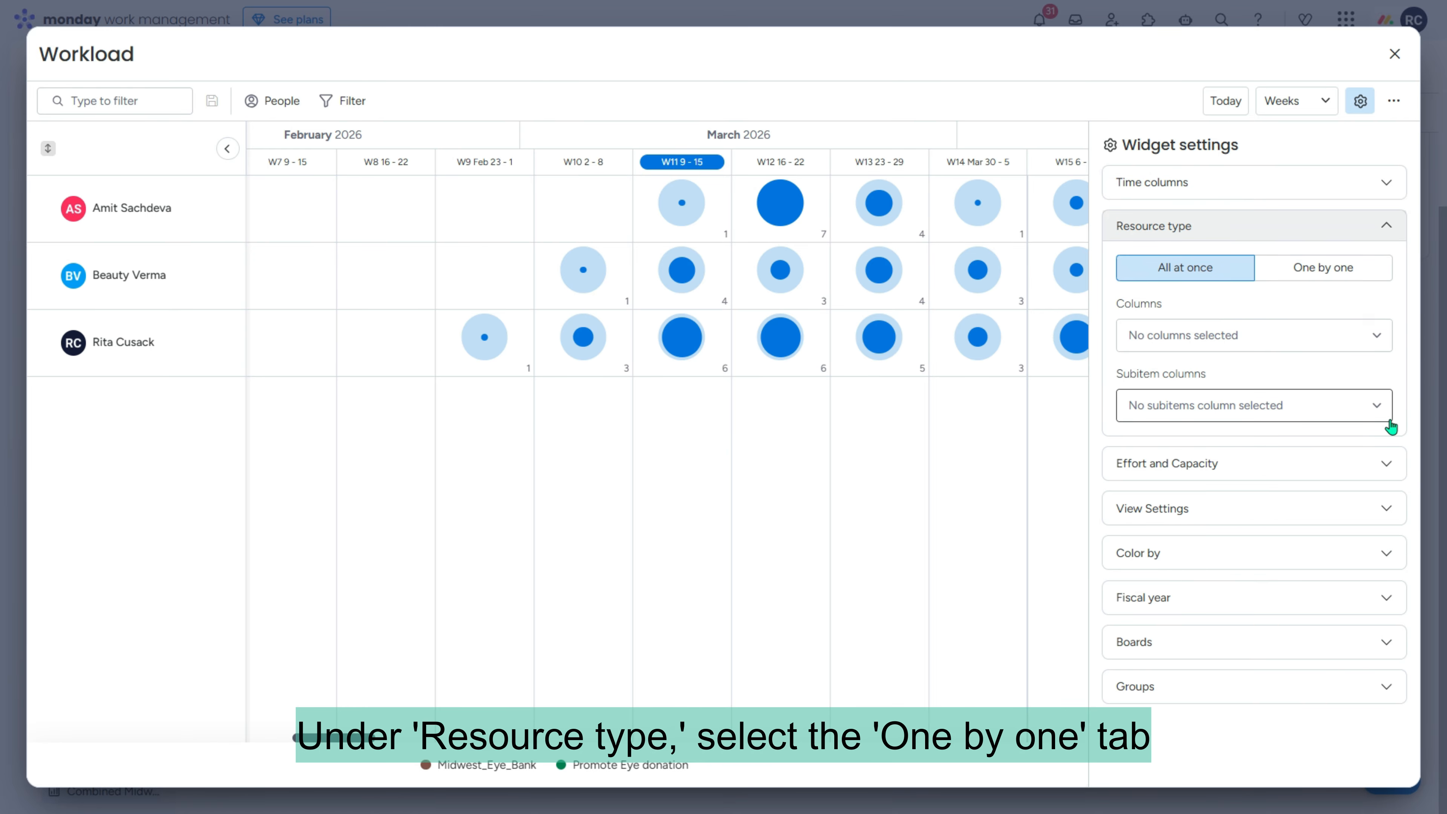
left_click(1373, 335)
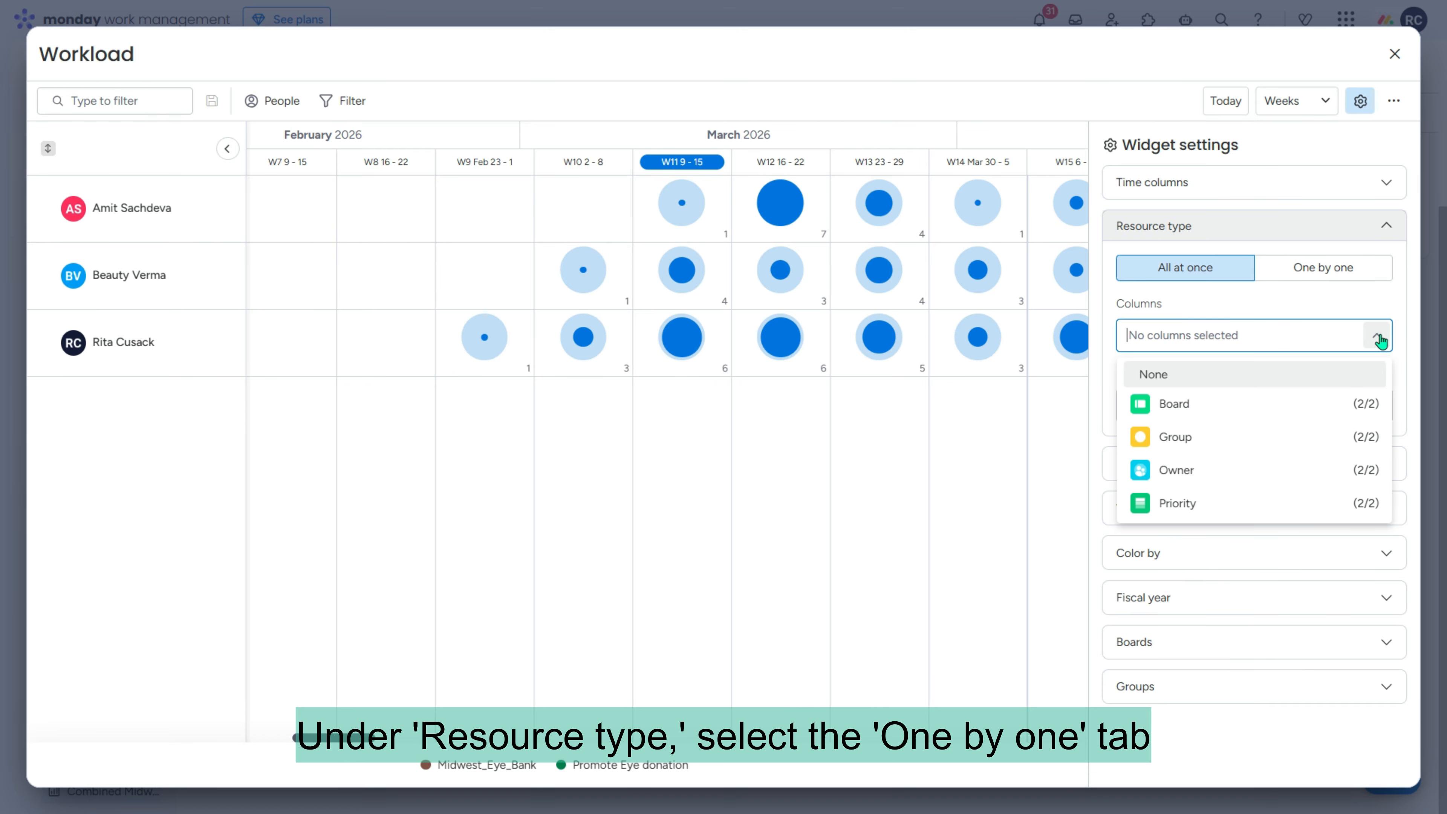
left_click(1180, 474)
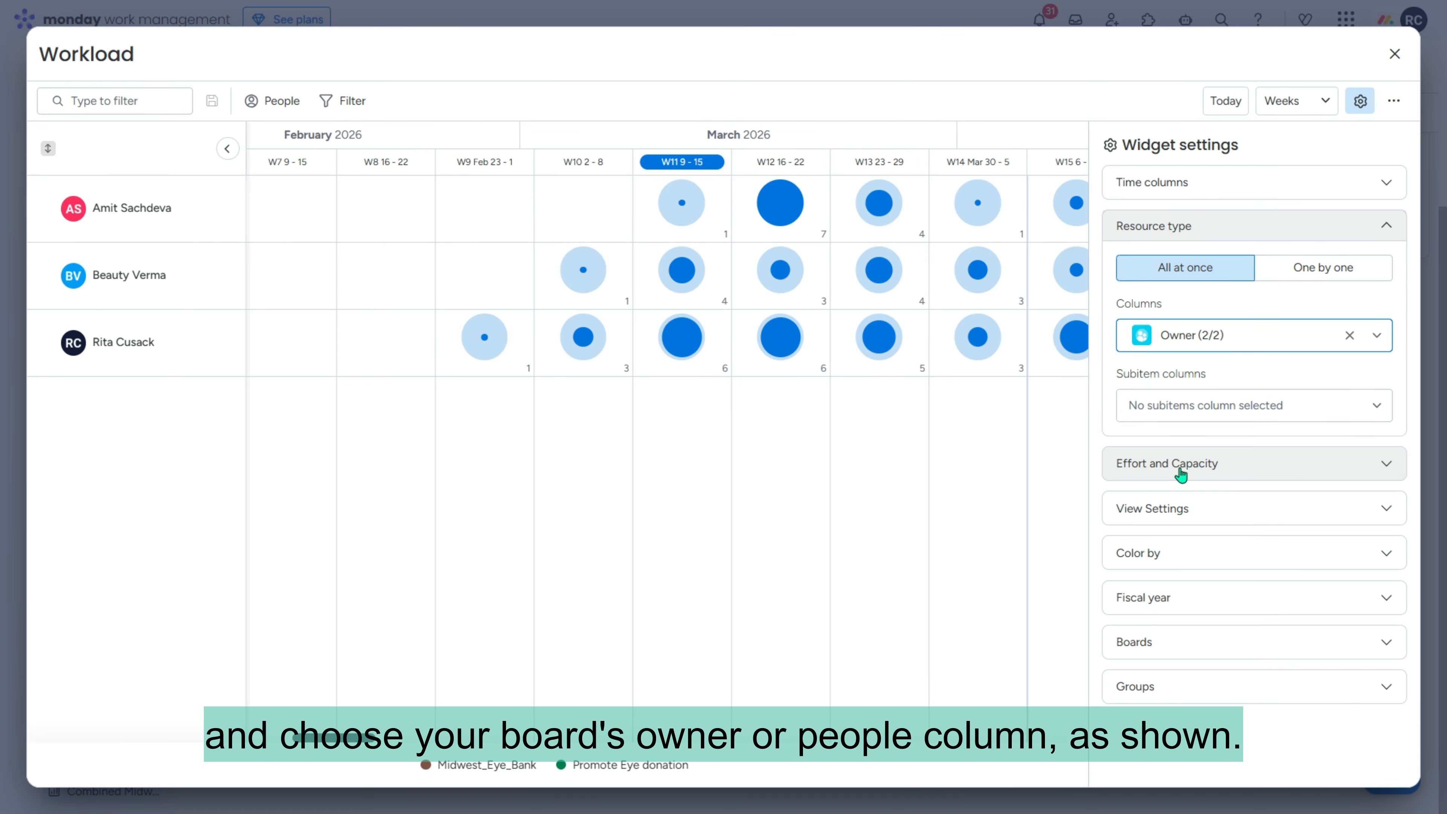
- Try Group as the workload's resource type column, and switch the column back to Owner
left_click(1377, 340)
left_click(1219, 435)
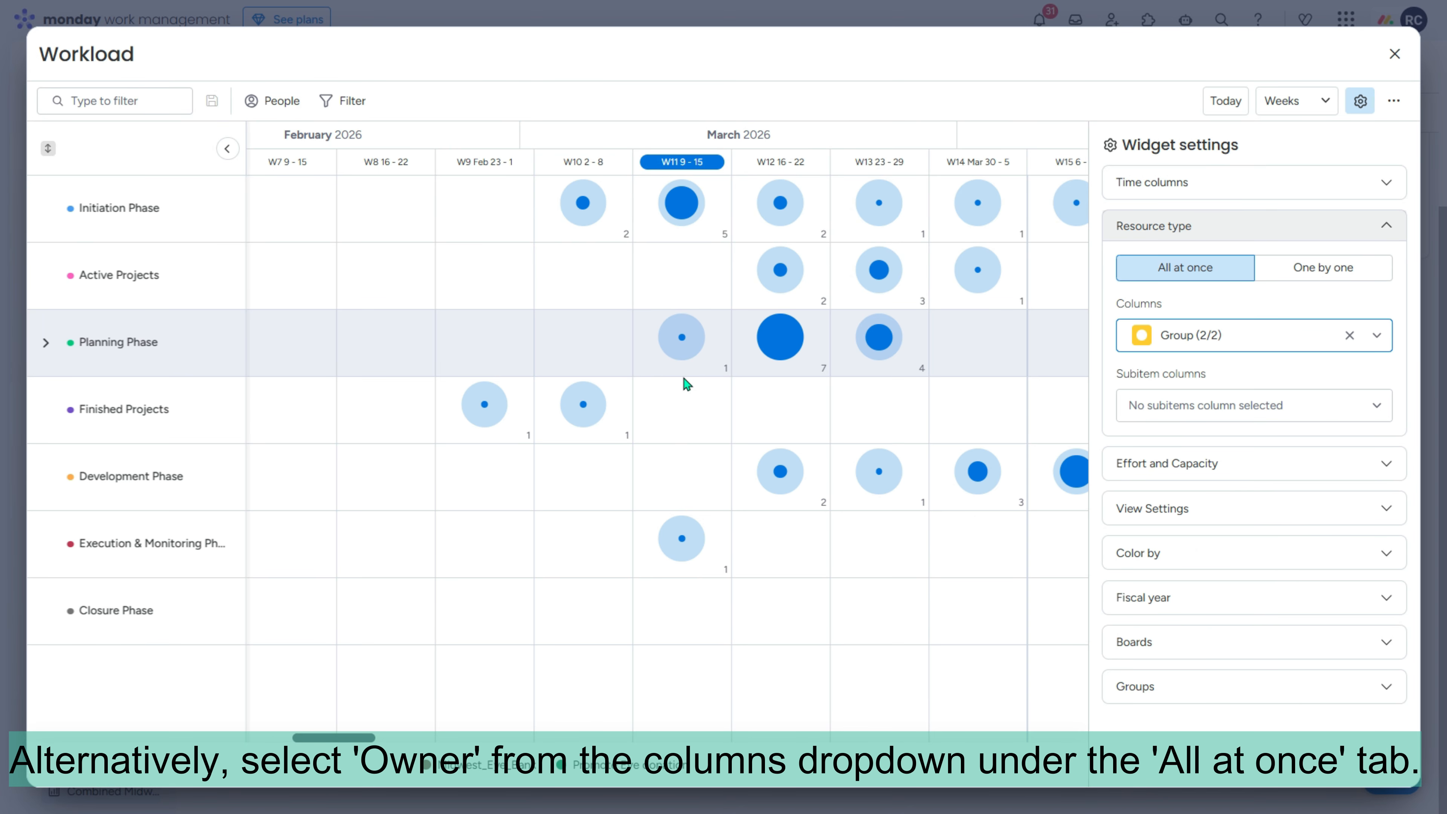
left_click(1375, 337)
left_click(1214, 468)
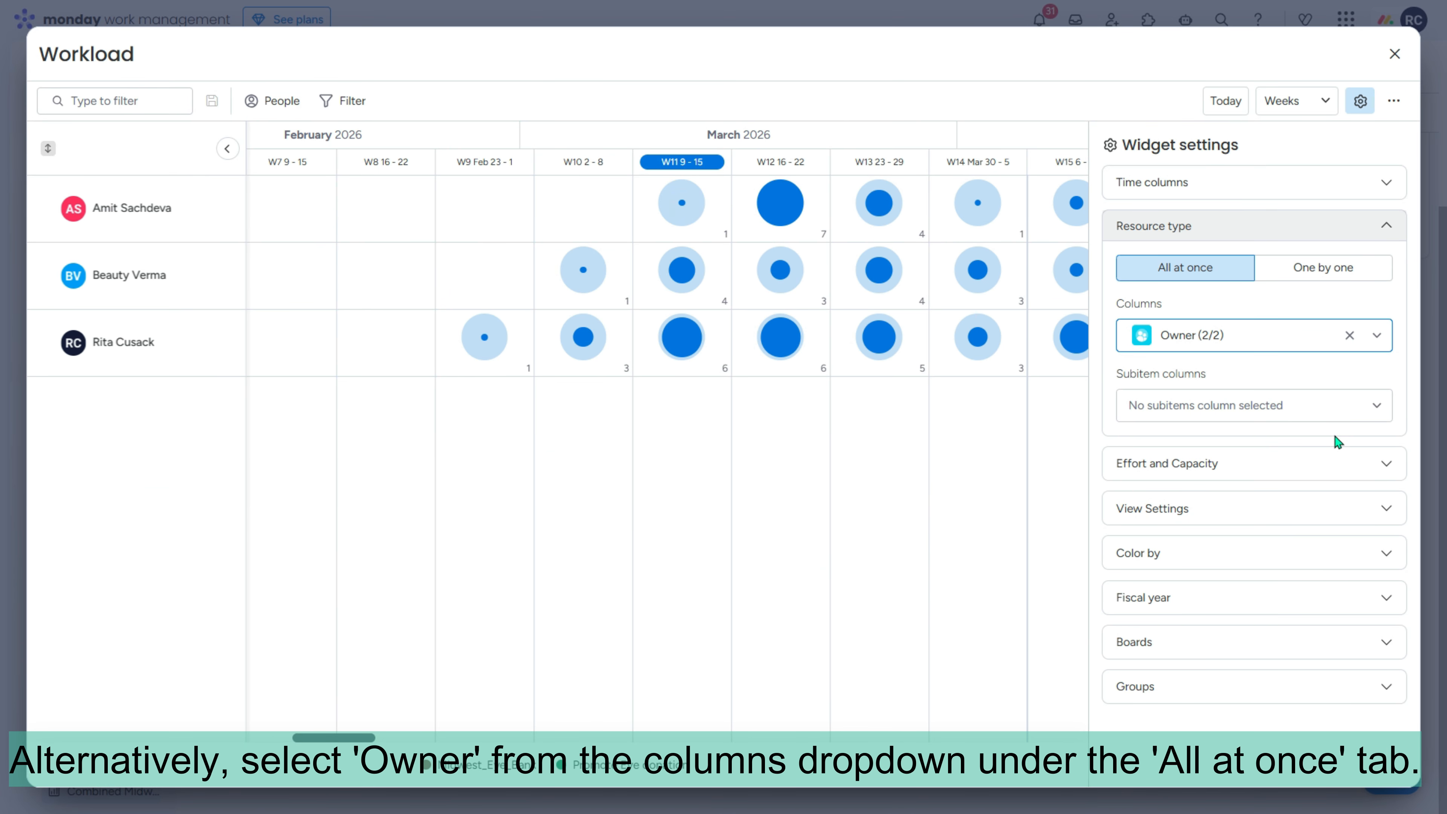
- Review the Workload widget's effort and capacity options, boards and groups, and return to the dashboard
left_click(1383, 462)
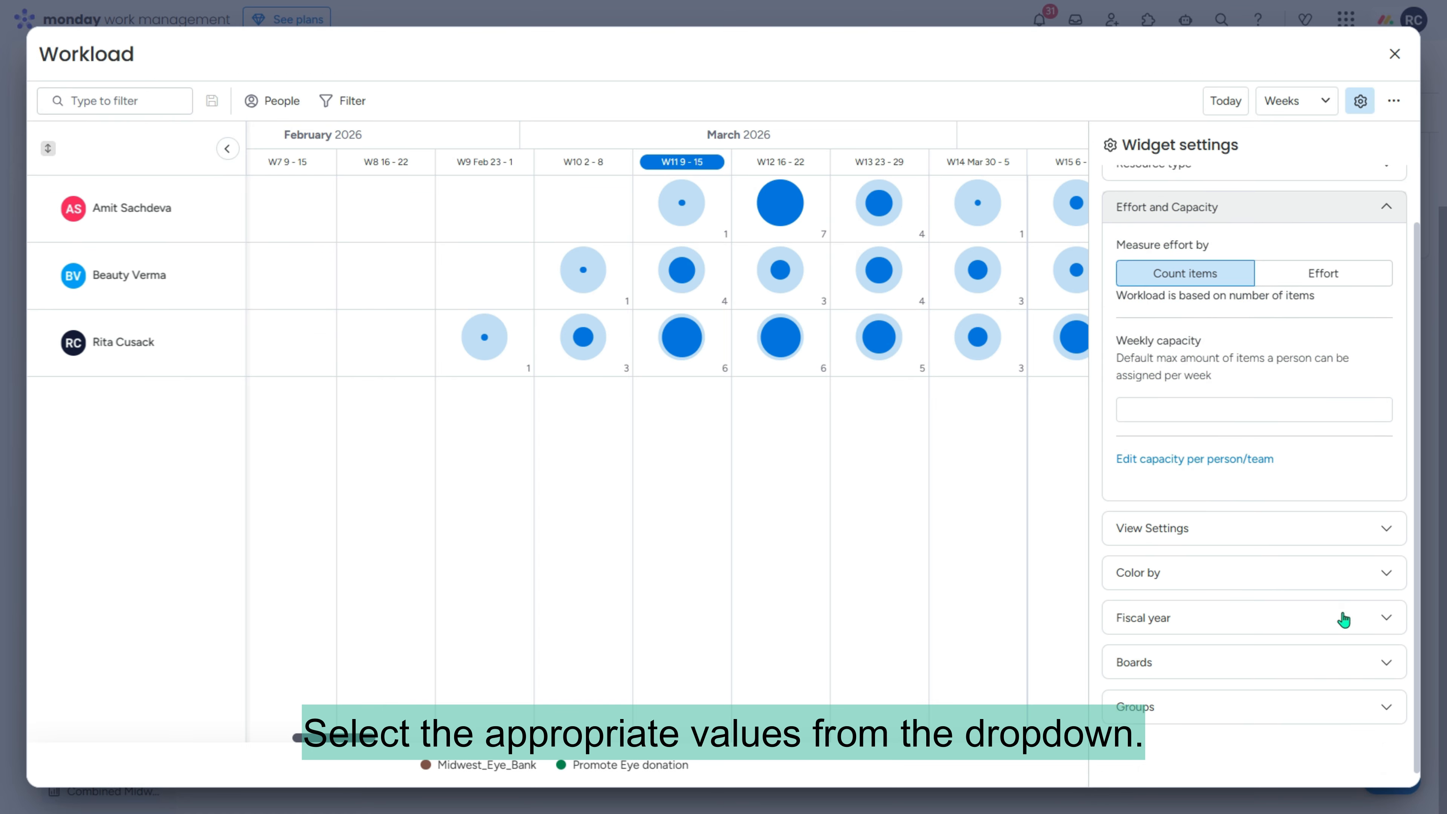
left_click(1396, 656)
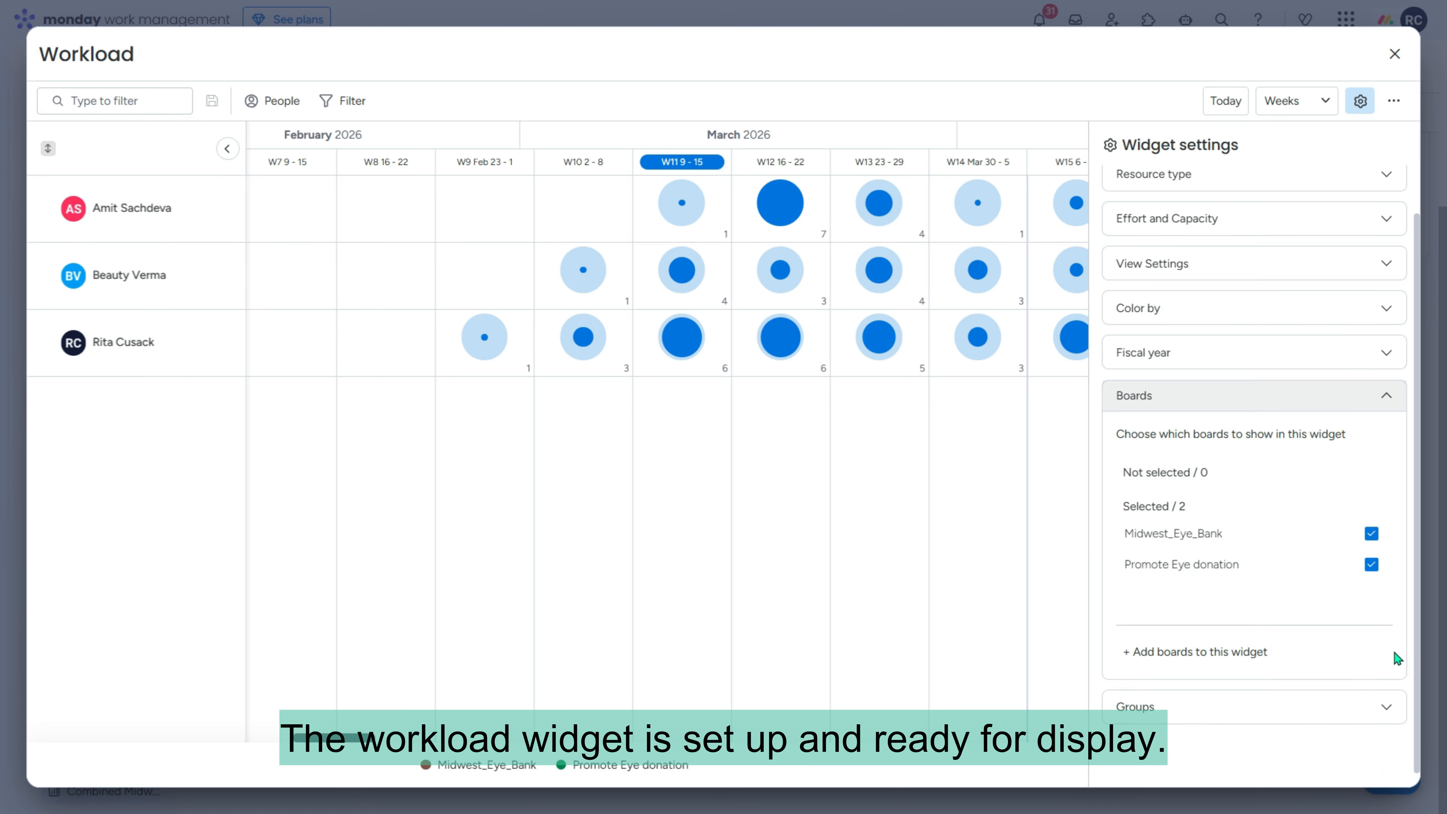
left_click(1391, 707)
left_click(1400, 60)
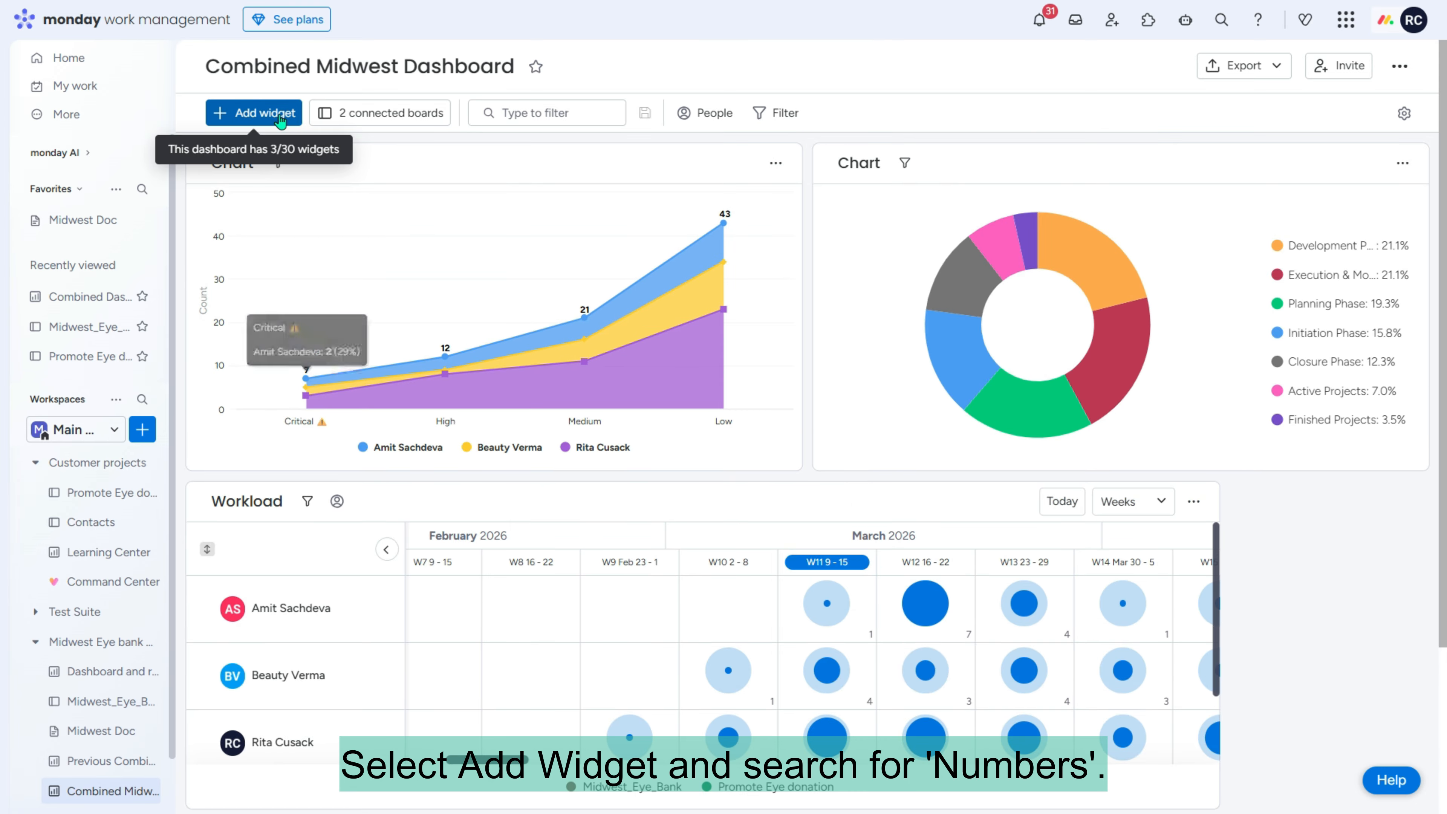
- Add a Numbers widget to the dashboard and open its settings
left_click(254, 113)
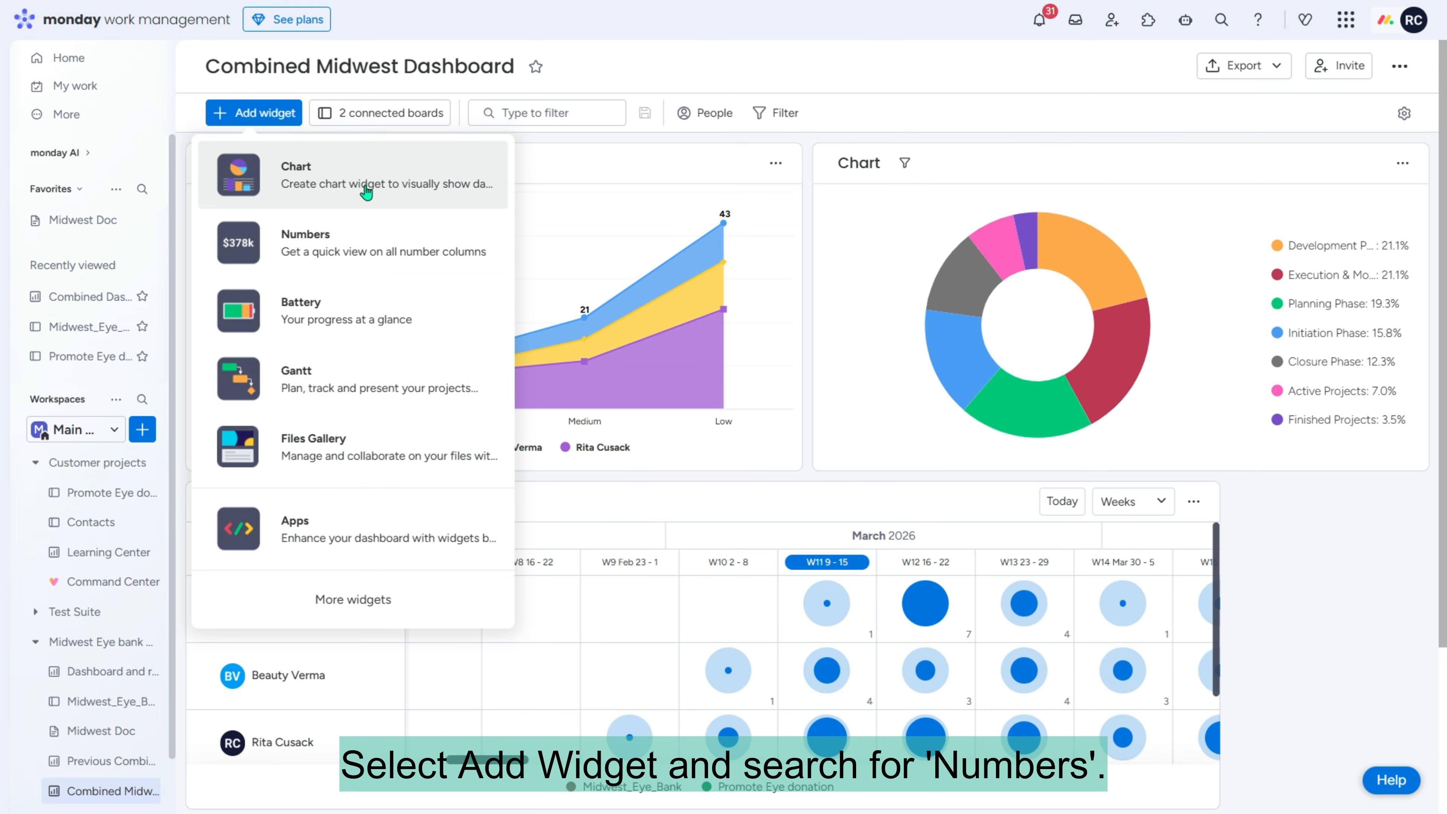
left_click(359, 246)
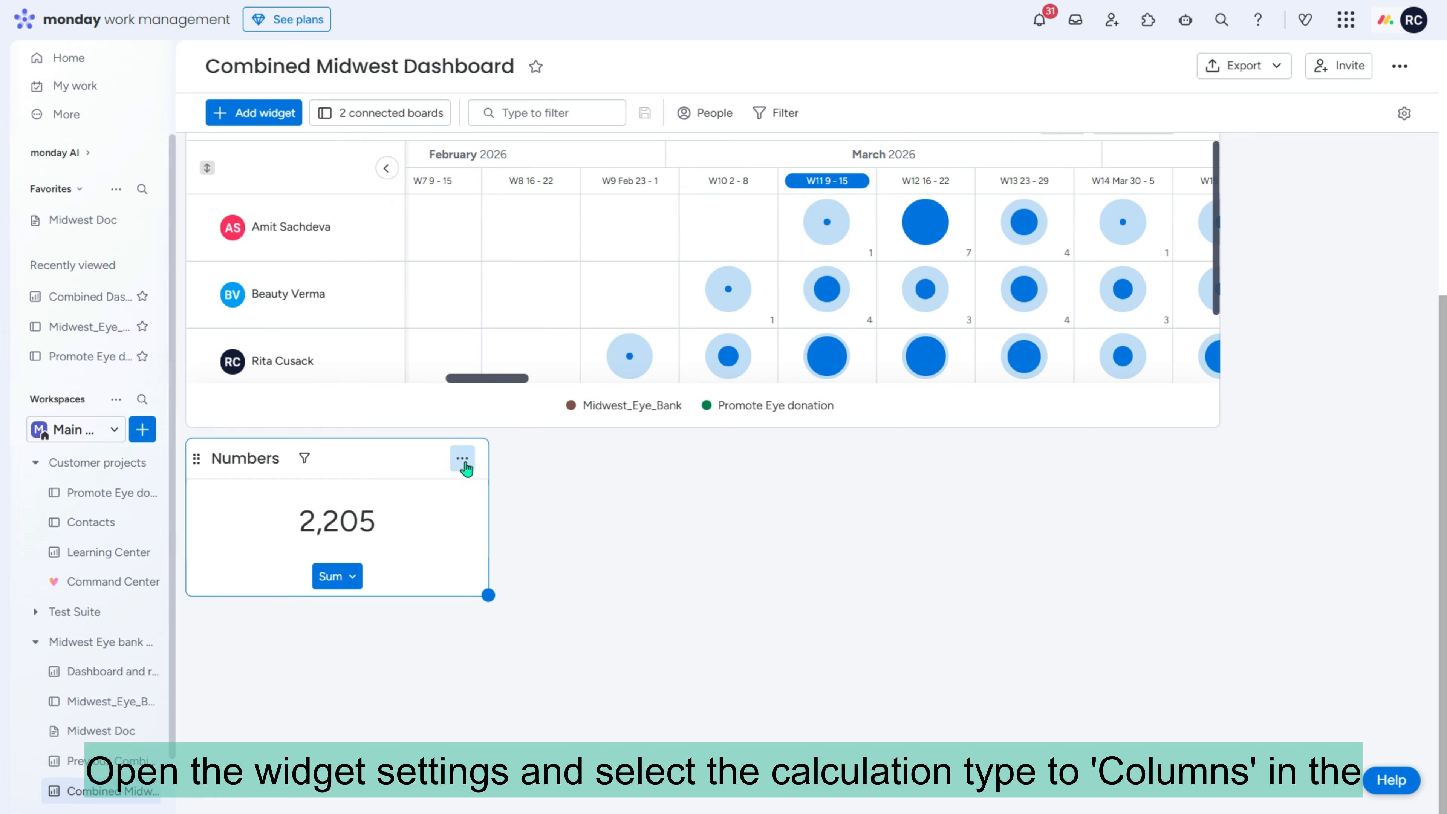
left_click(462, 459)
left_click(516, 522)
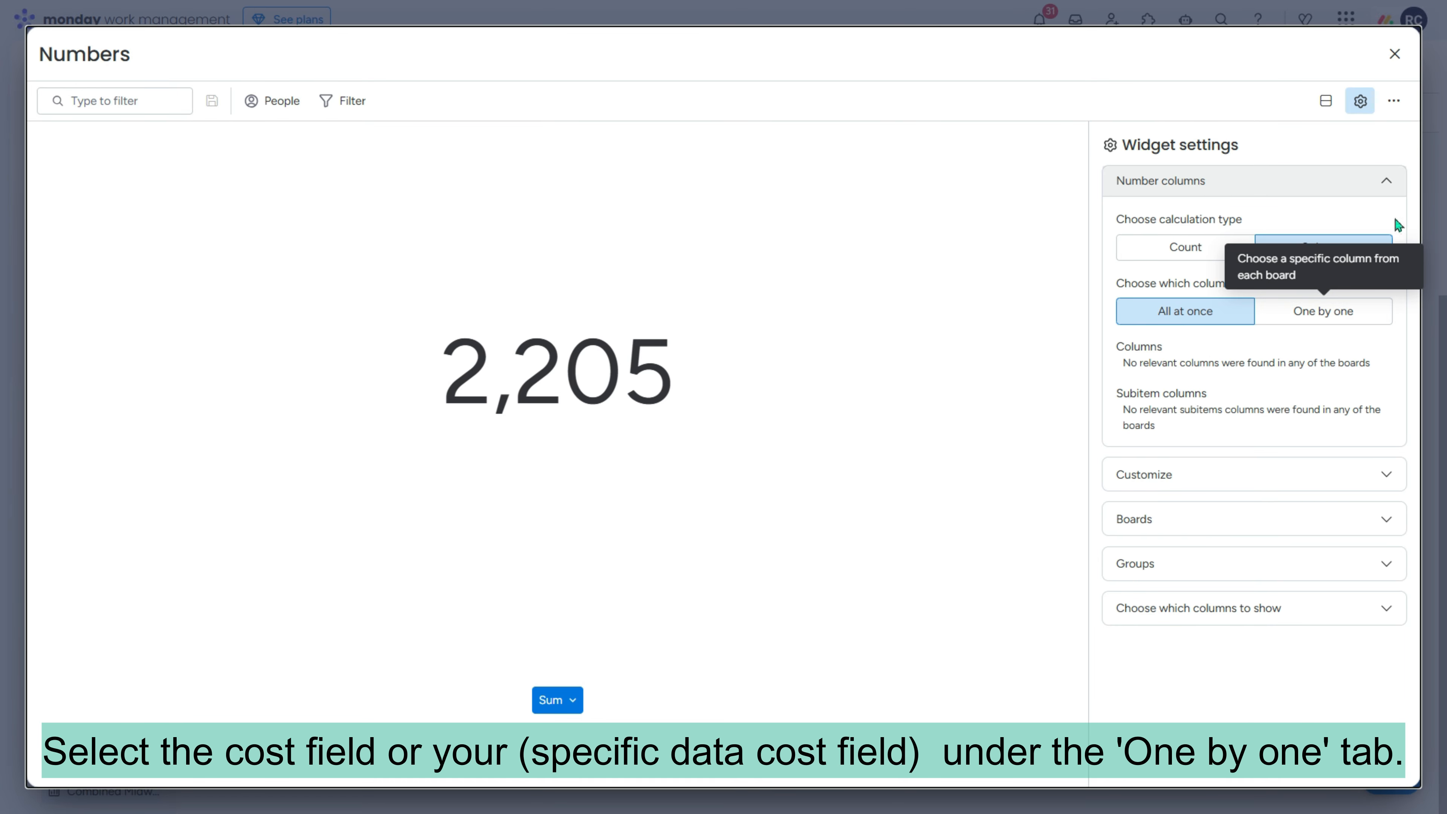
- Choose the columns one by one, including only Total Cost from Midwest_Eye_Bank and Promote Eye donation and excluding Est. Hours
left_click(1337, 313)
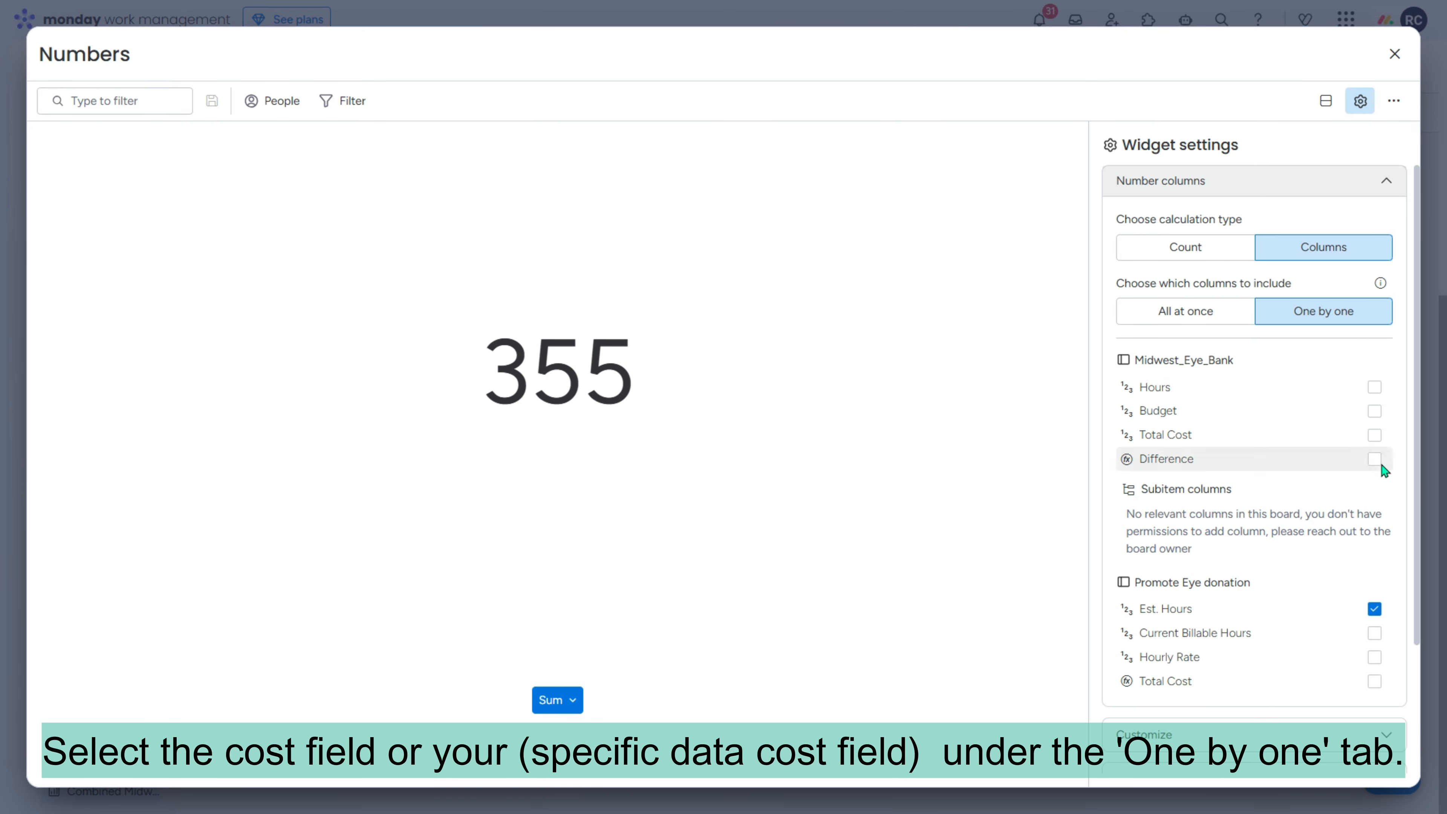
left_click(1375, 436)
left_click(1375, 608)
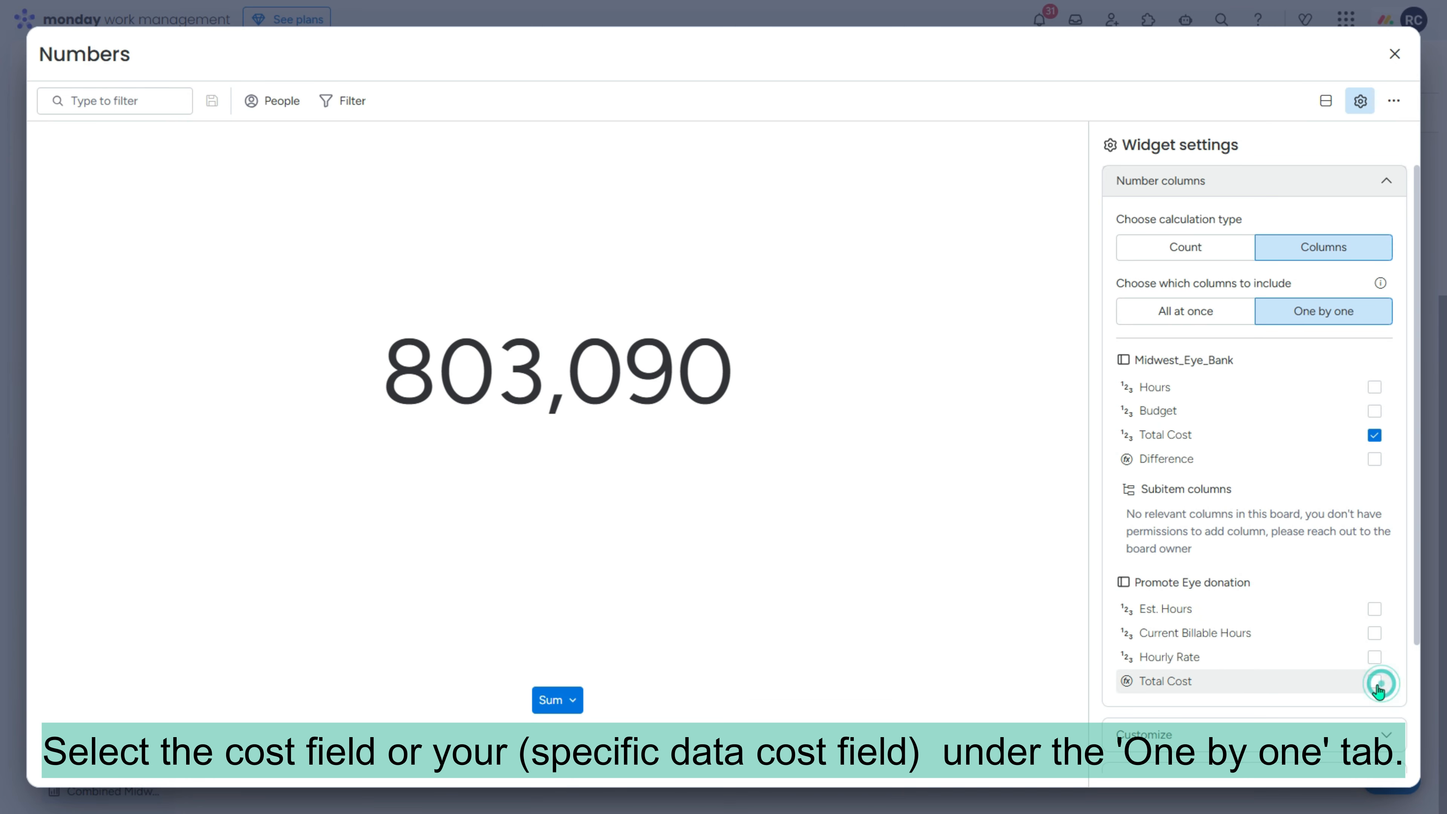
left_click(1375, 682)
- Set the Numbers widget's unit to $ and its decimal places to manual with two decimals
scroll(1391, 684, "down", 3)
left_click(1394, 570)
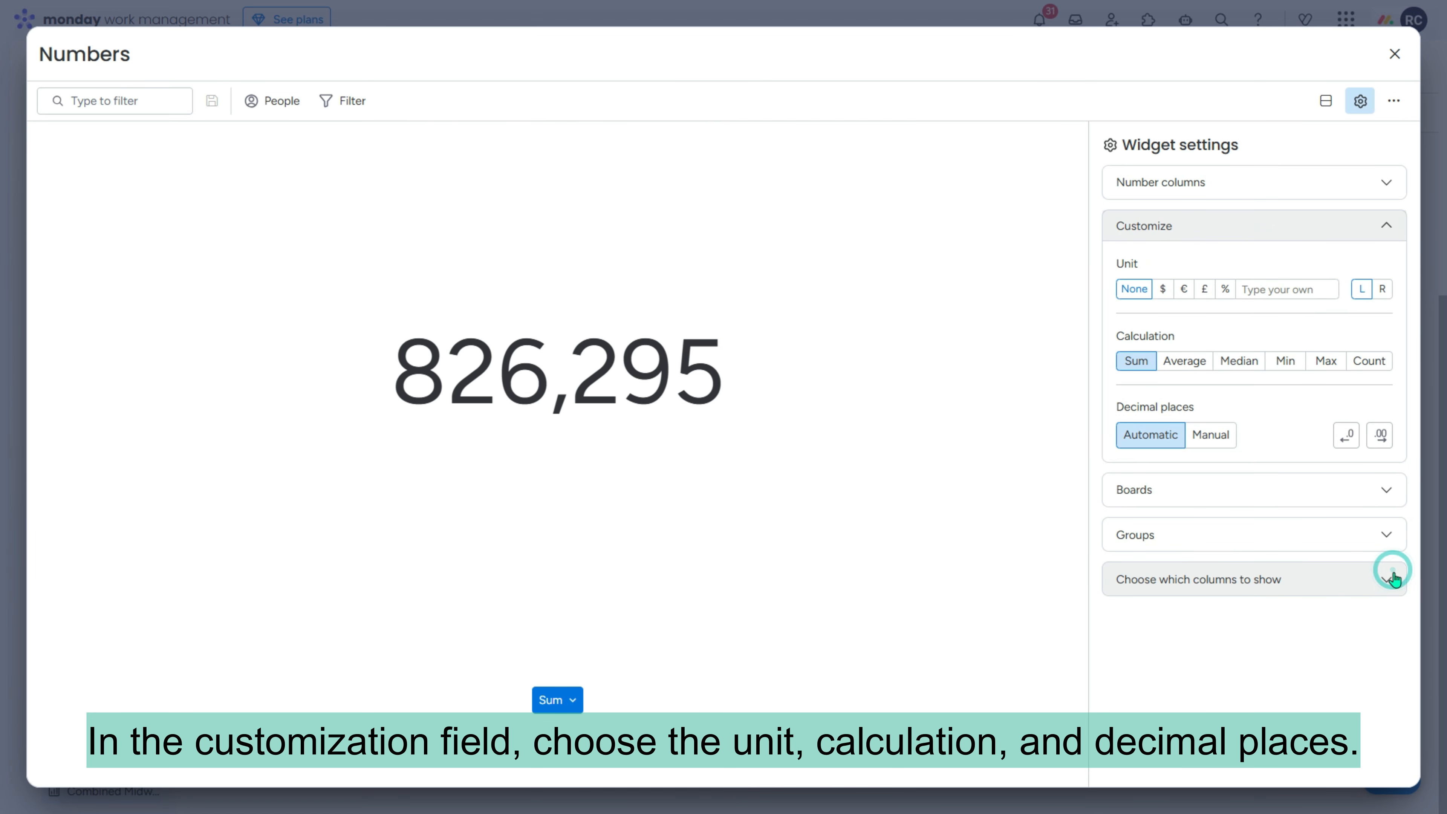
left_click(1163, 291)
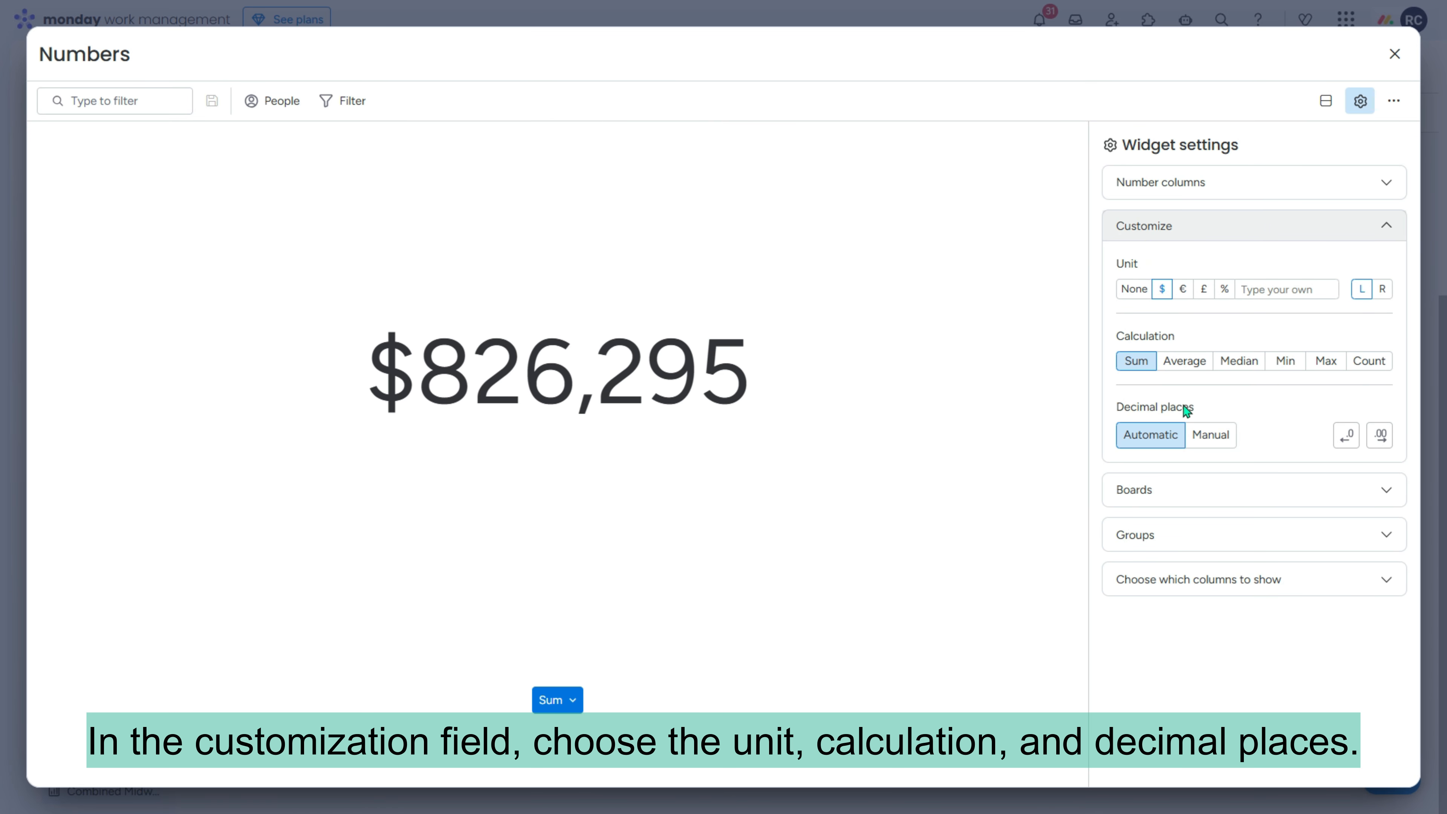
left_click(1212, 439)
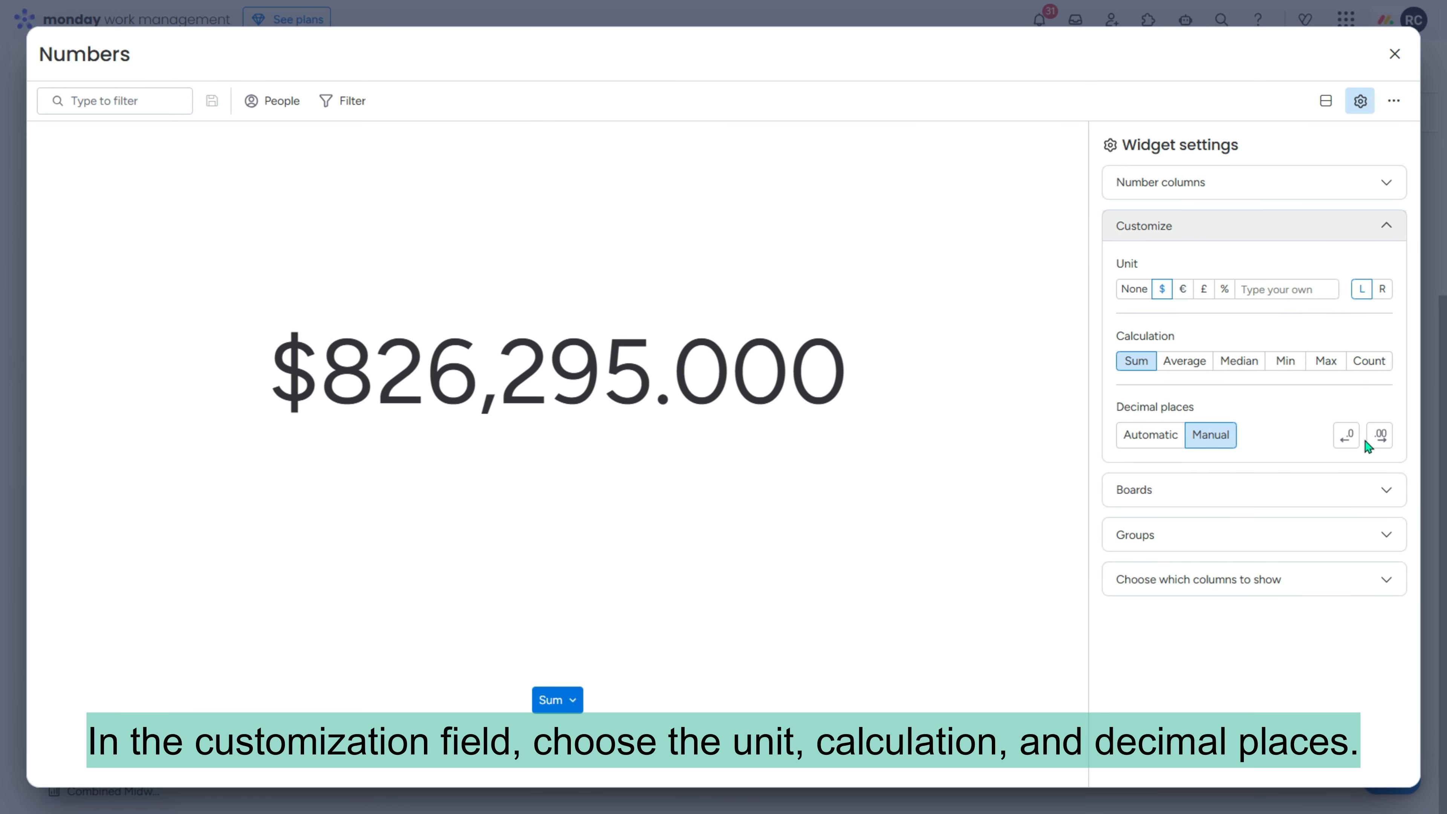
- Review the boards and groups included in the Numbers widget and return to the dashboard
left_click(1387, 497)
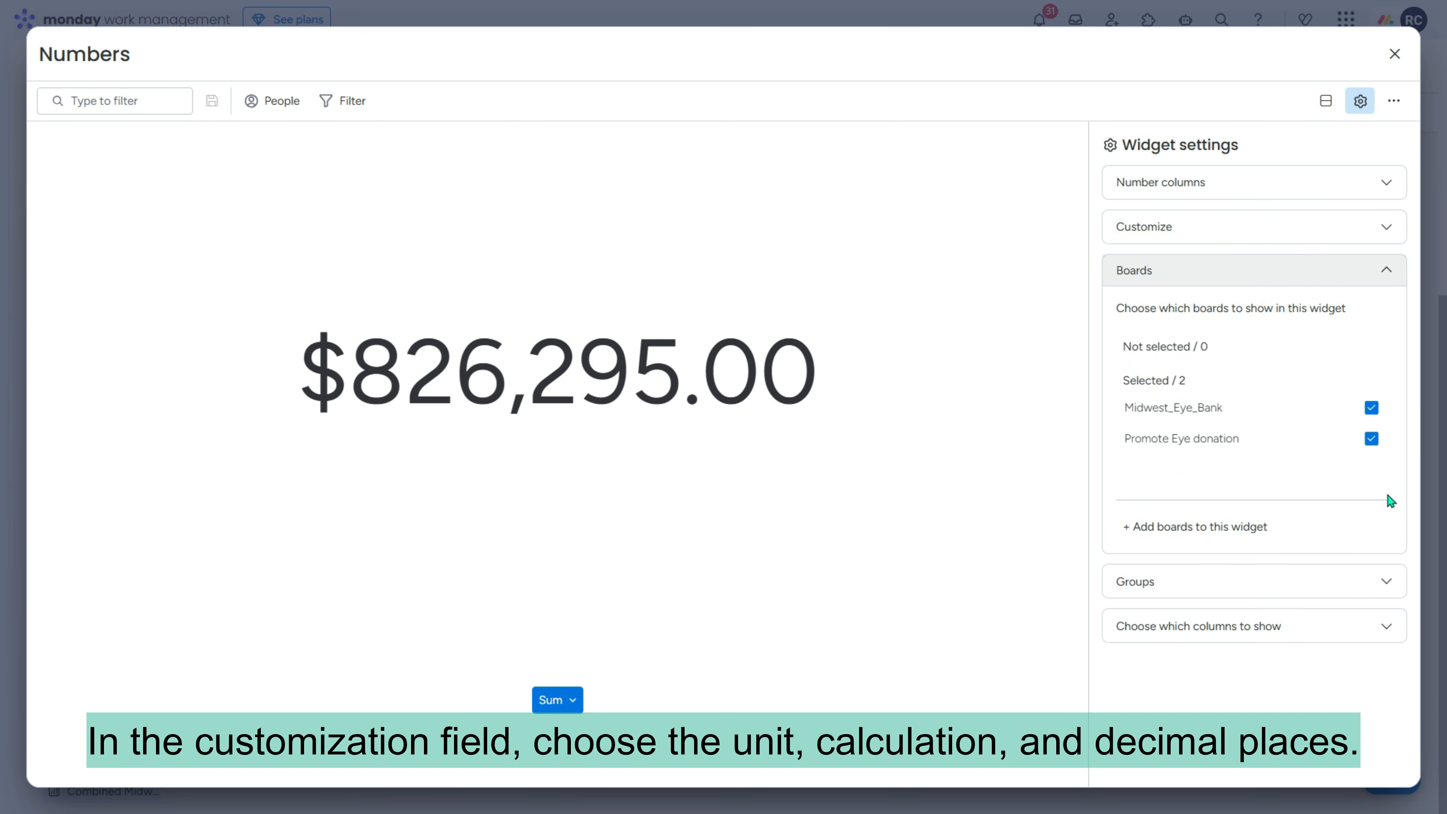
left_click(1386, 578)
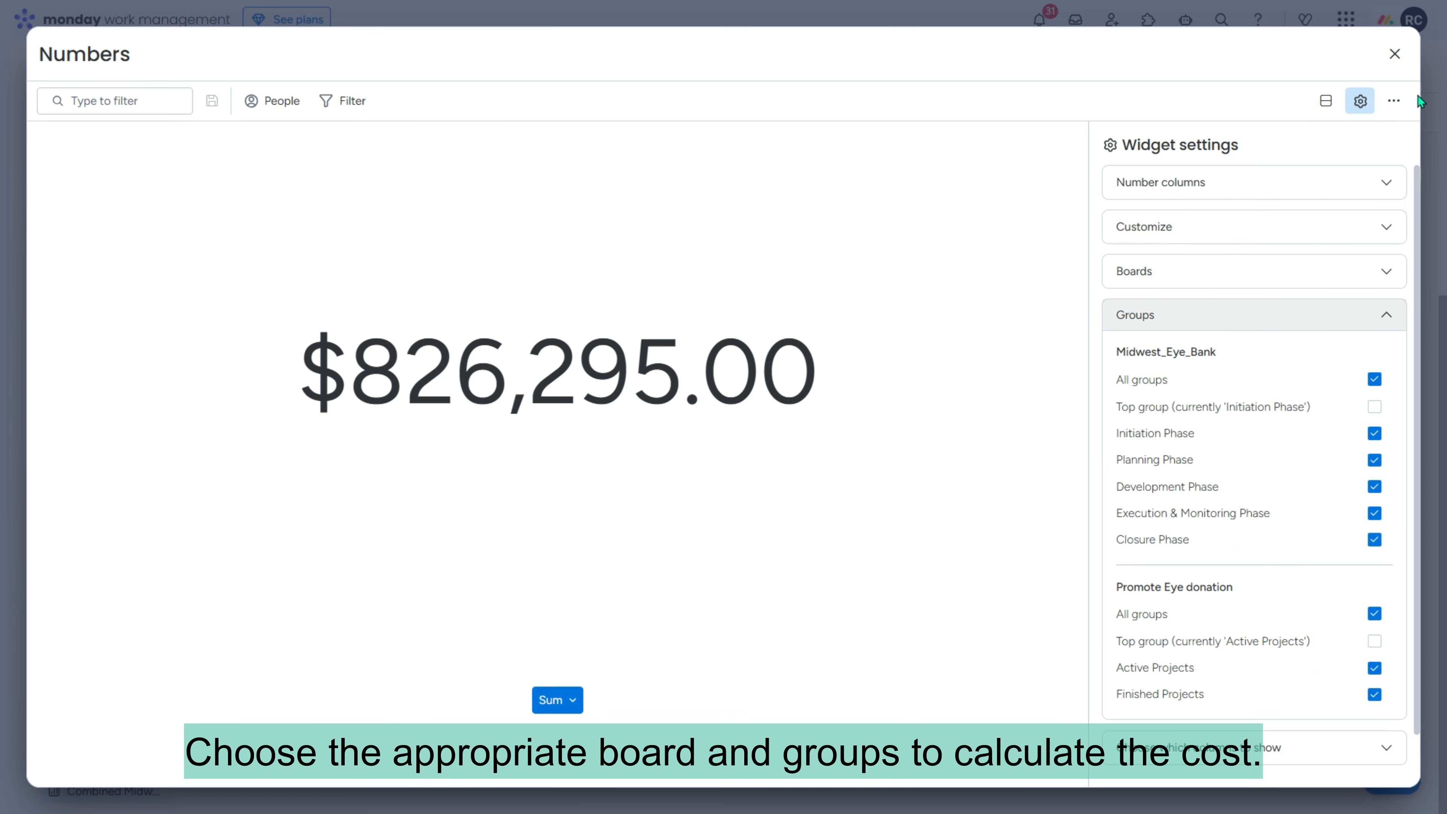
left_click(1395, 54)
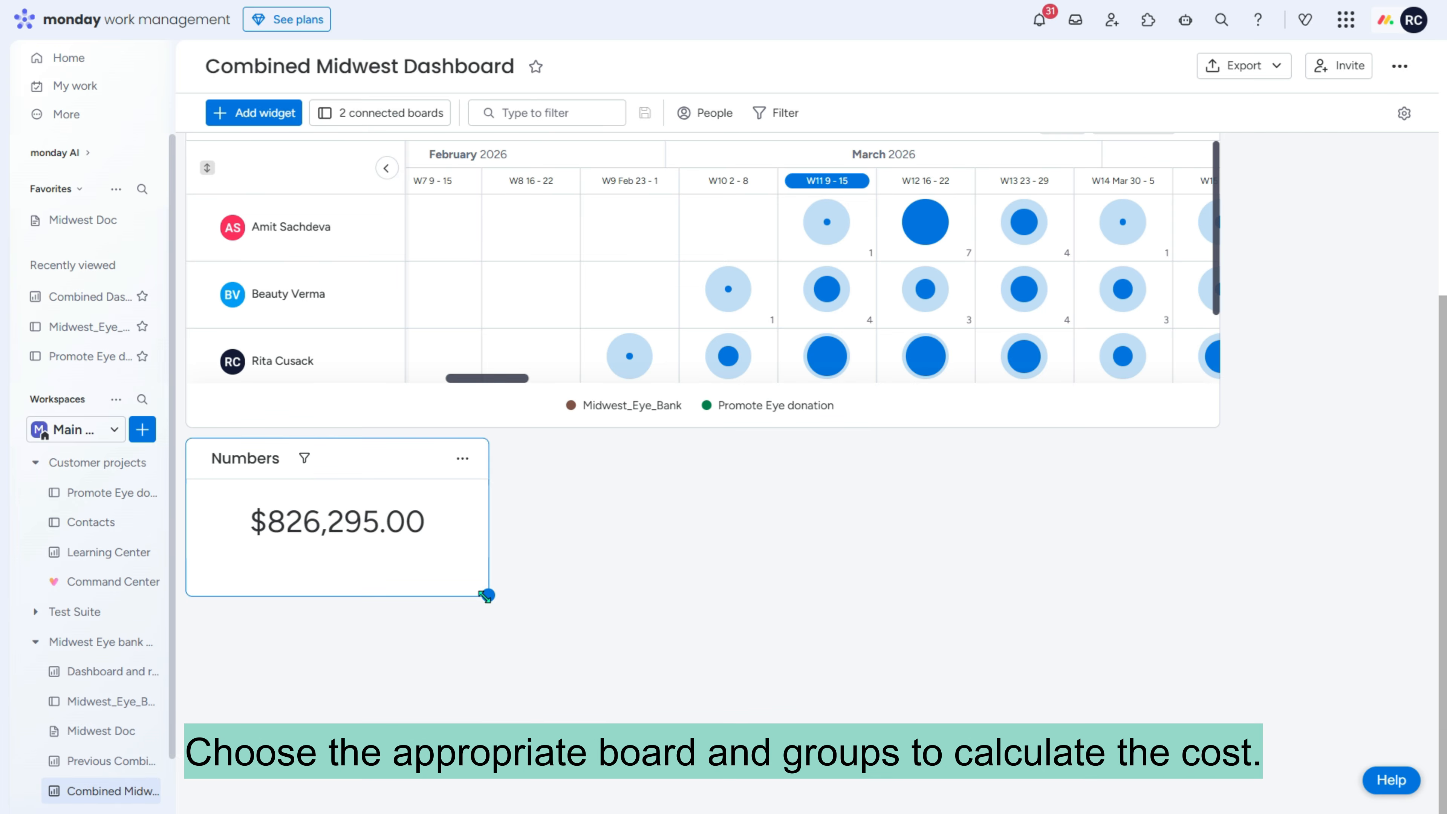
left_click_drag(485, 595, 548, 533)
- Find the Board Updates widget by searching the widget library for "board up" and add it to the dashboard
left_click(256, 112)
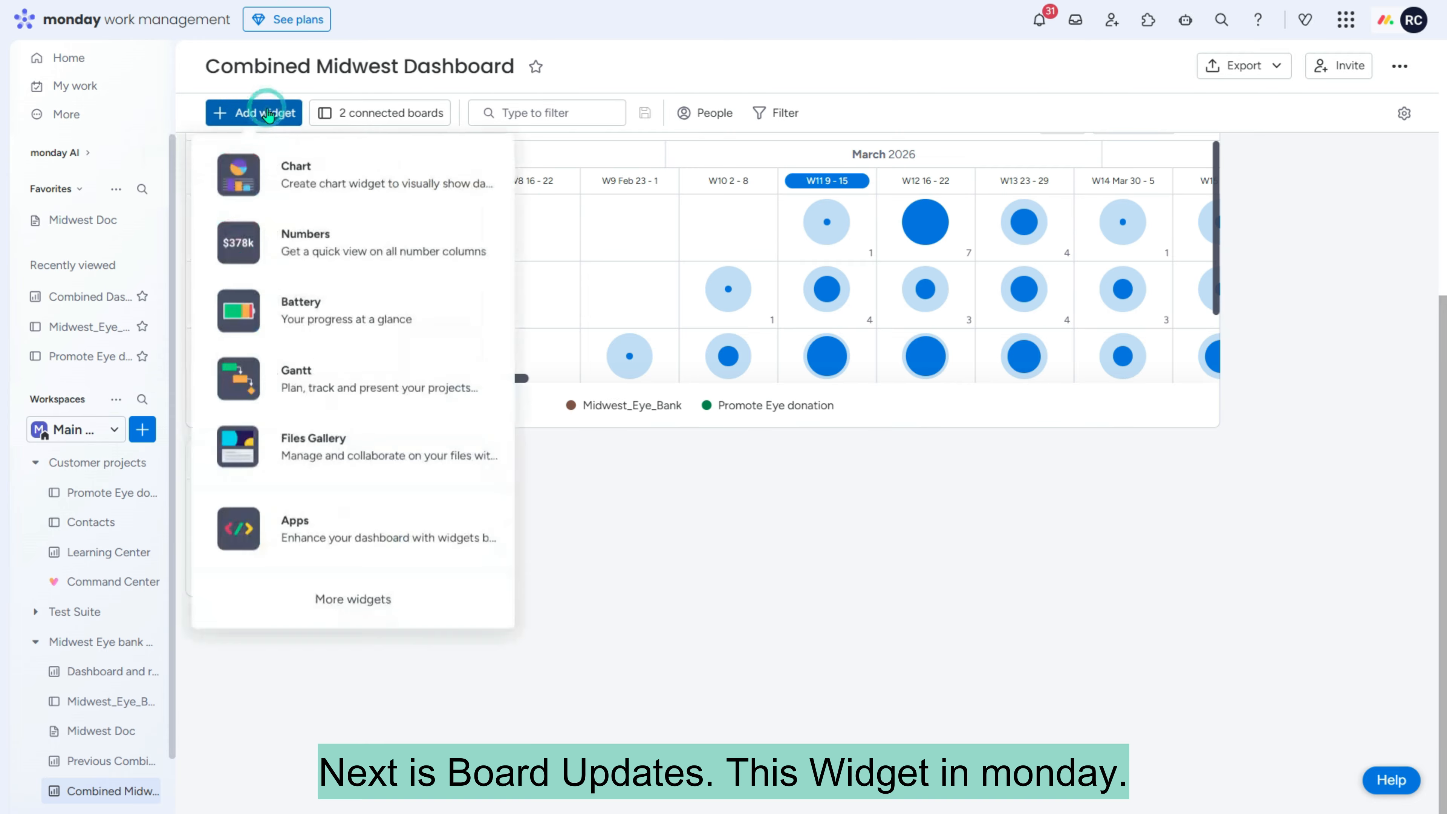
left_click(342, 593)
type("board up")
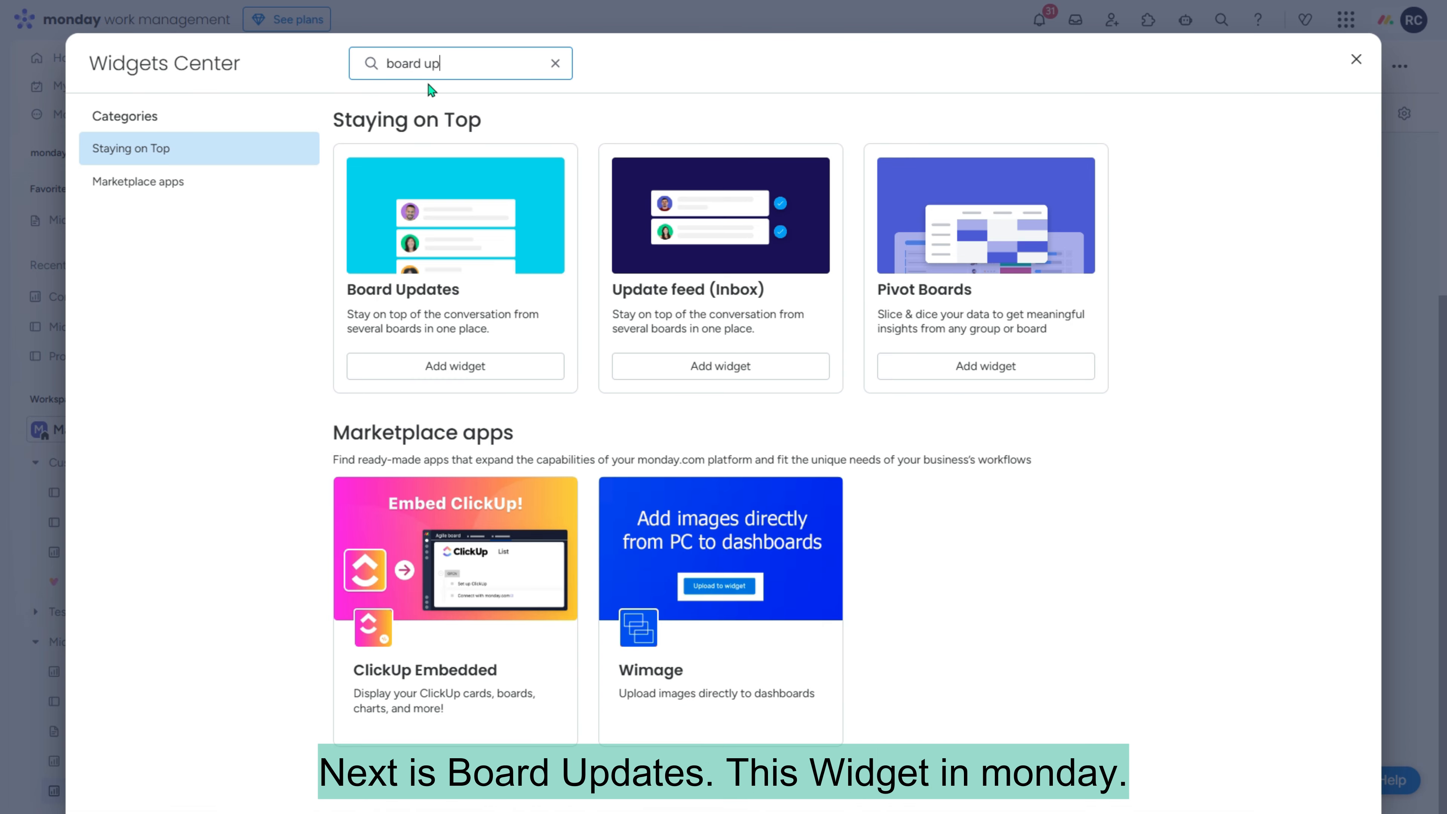
left_click(462, 368)
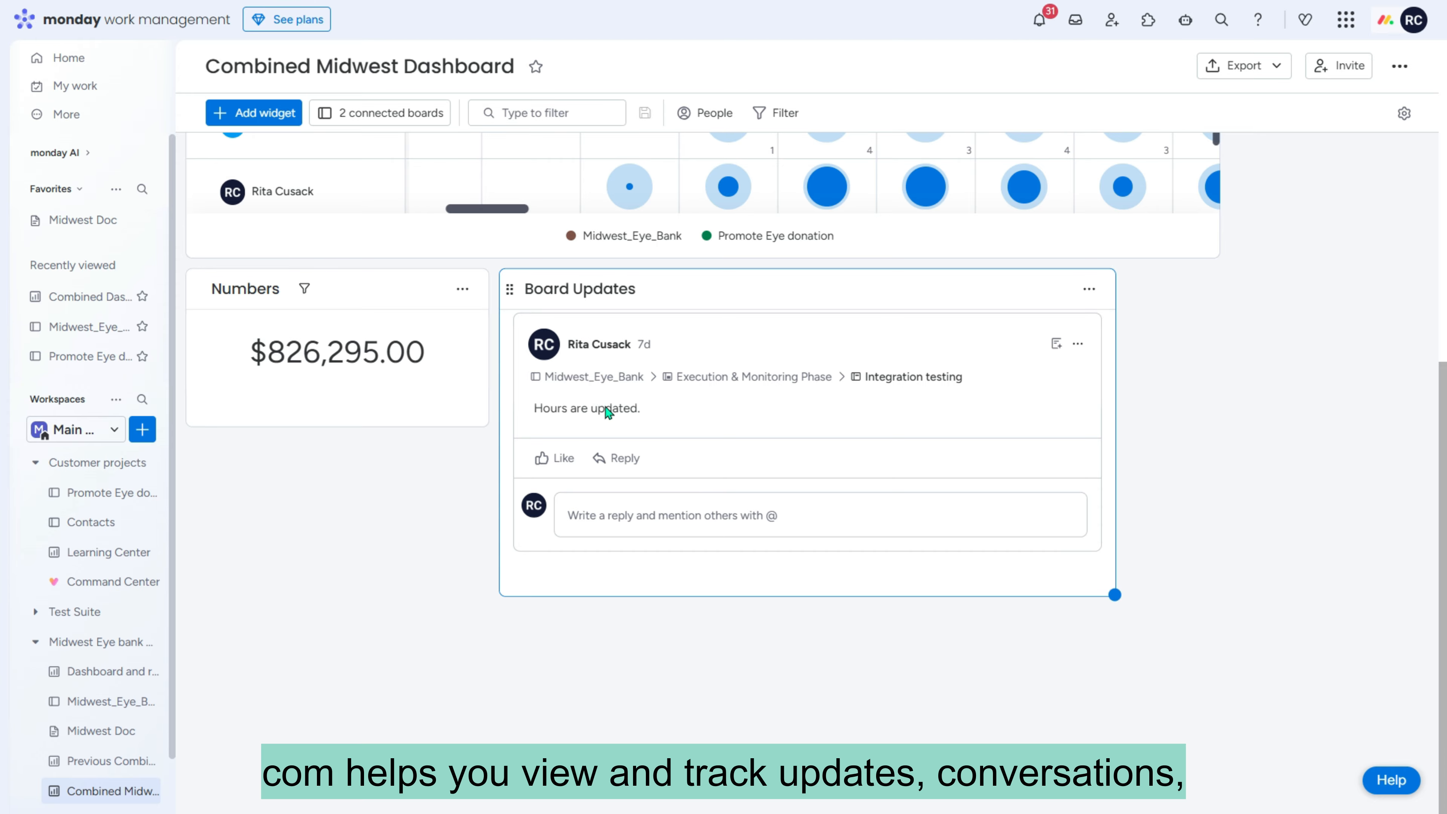
- Reply "This is the RAID log" to the Integration testing update in the Board Updates widget
left_click(637, 520)
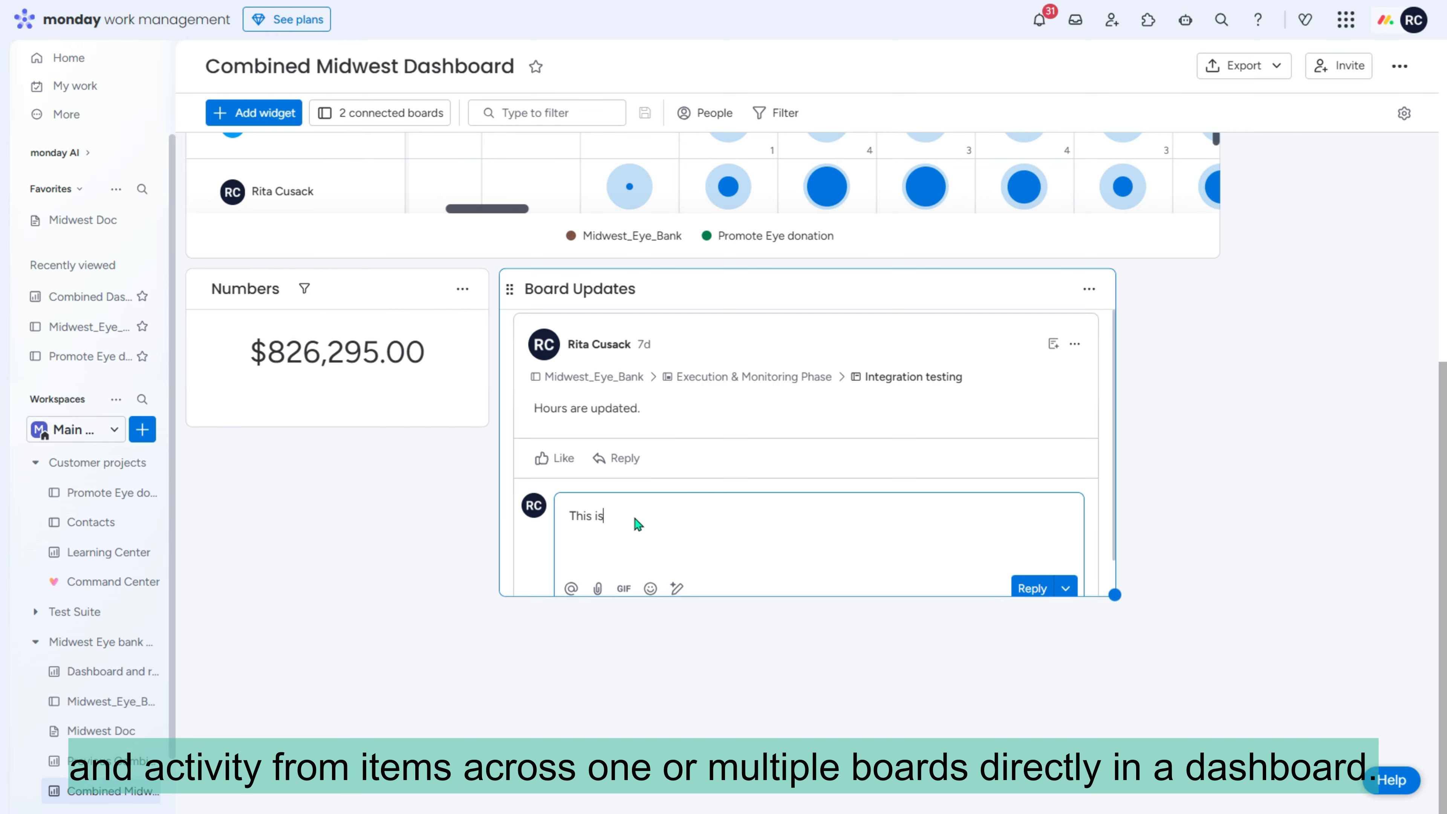
type("This is the R")
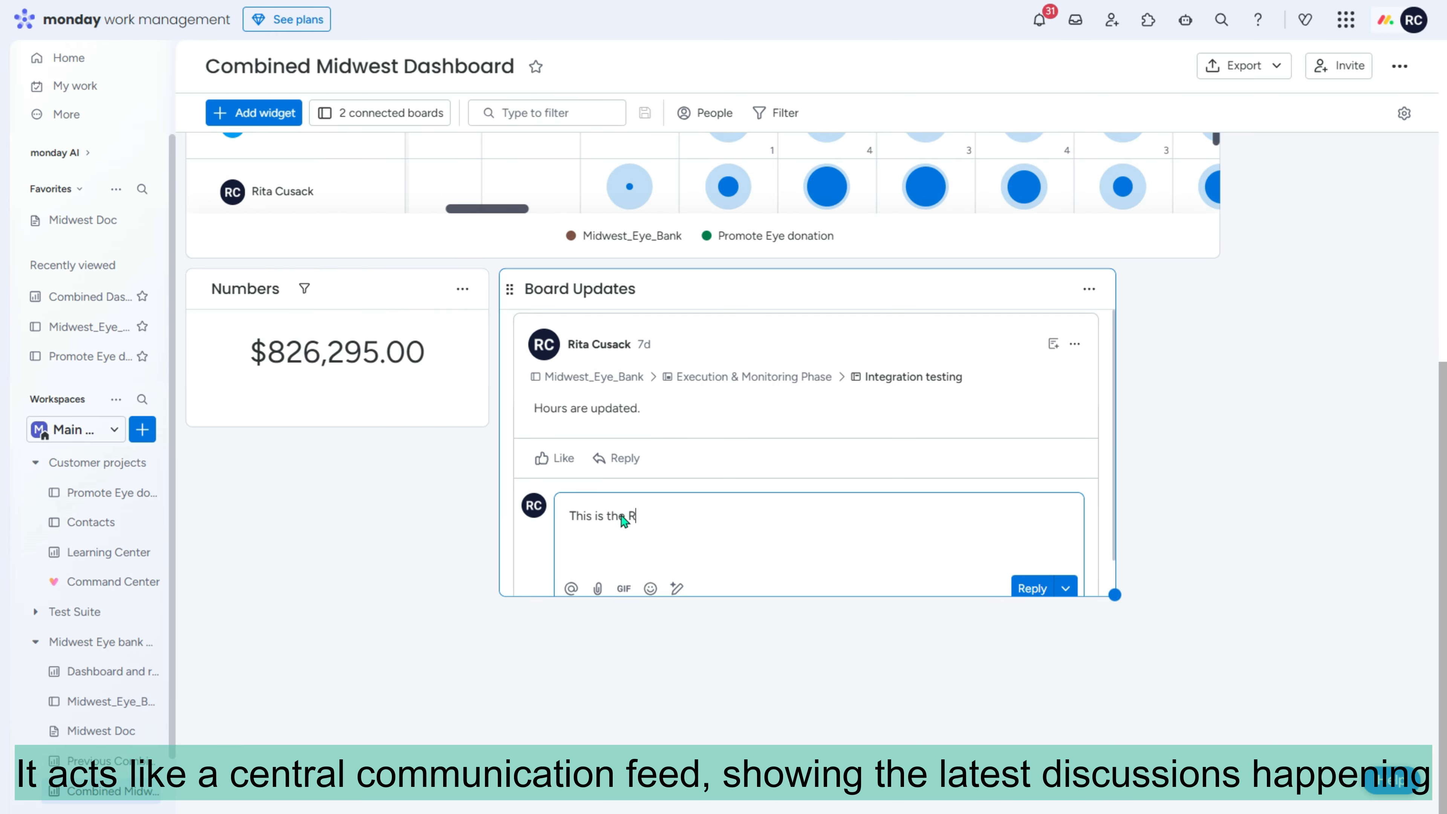
type("AID log")
left_click(1029, 589)
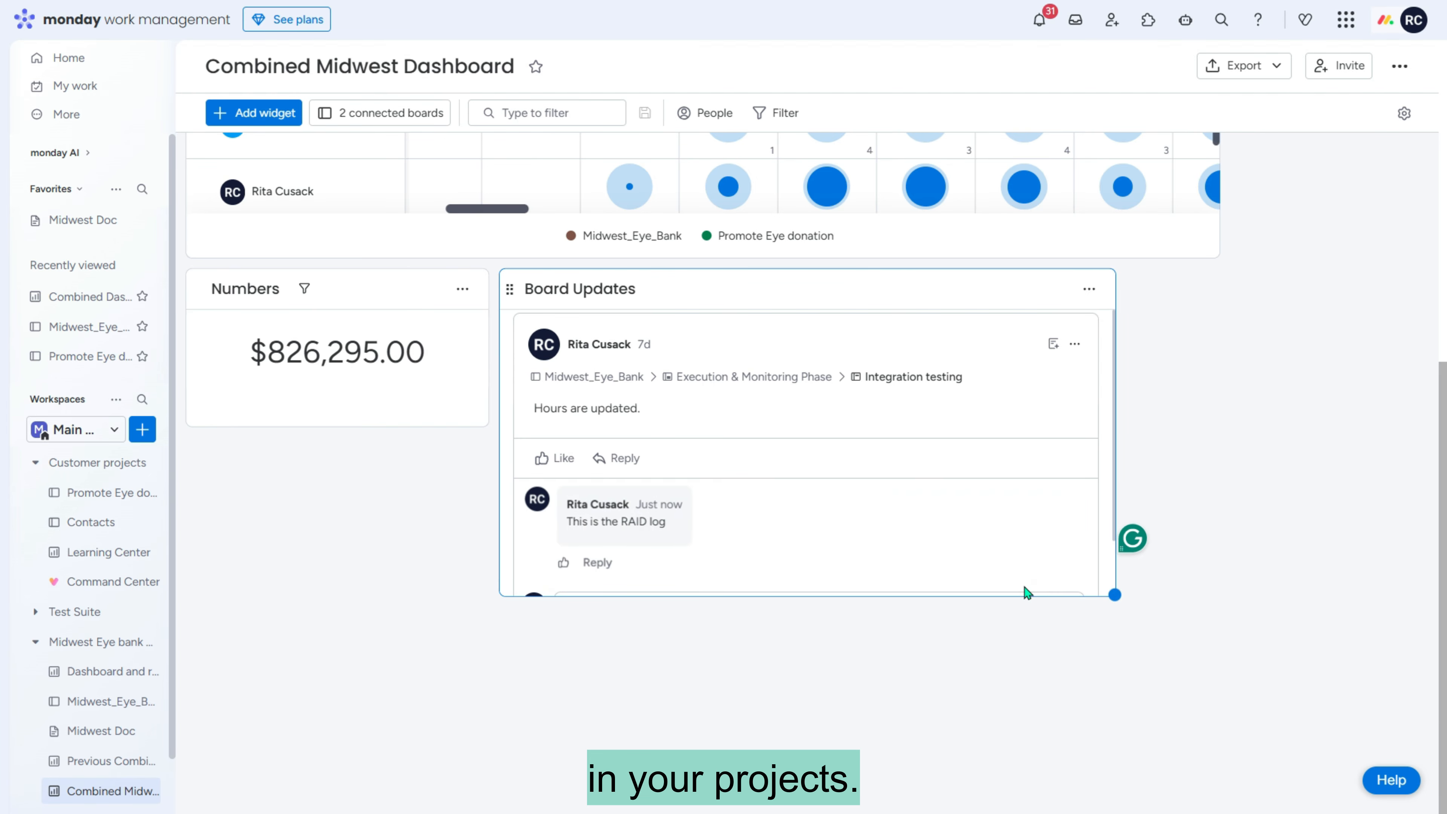
- Find the YouTube widget by searching the widget library for "you" and add it to the dashboard
left_click(267, 122)
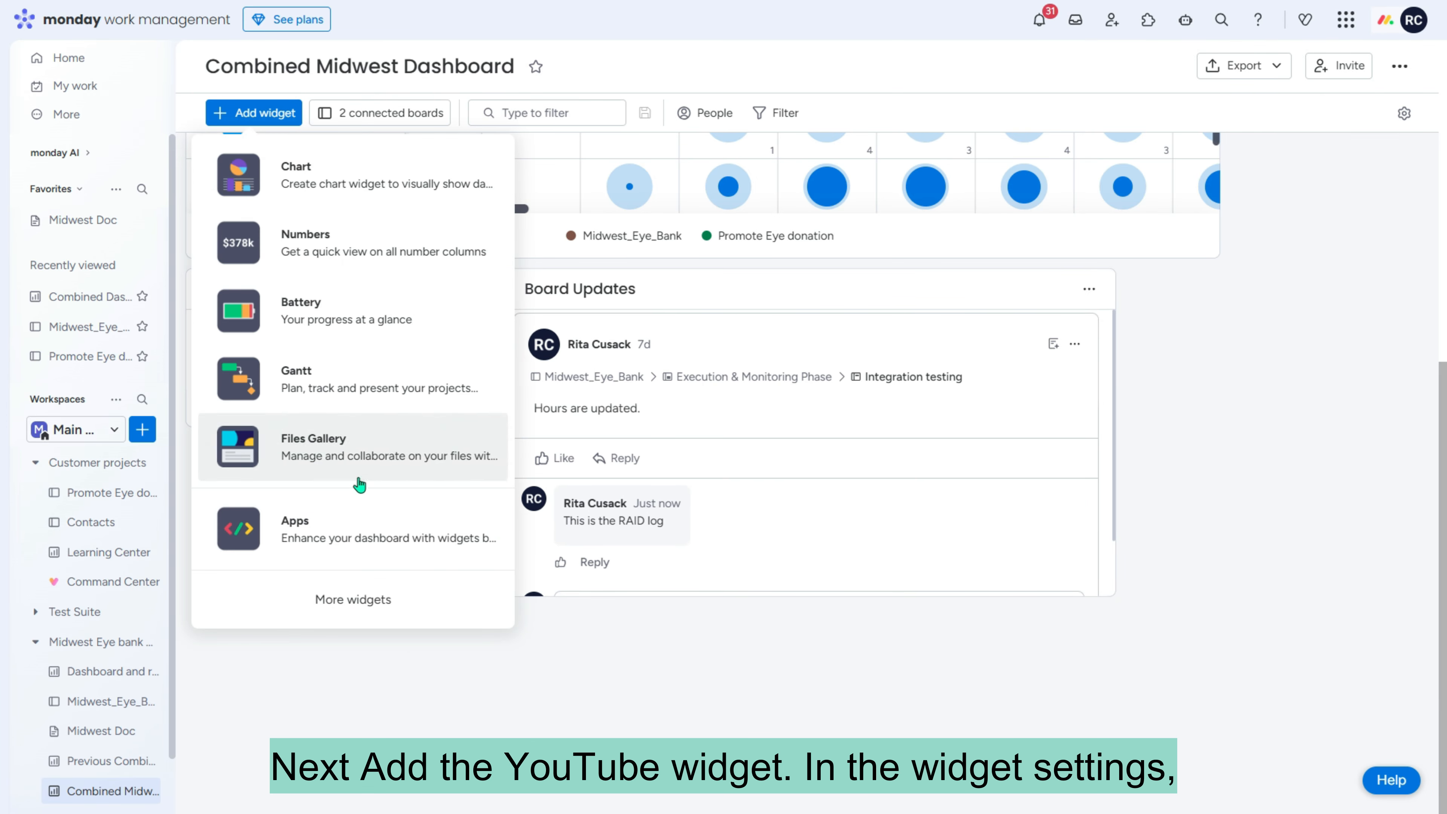
left_click(359, 598)
type("you")
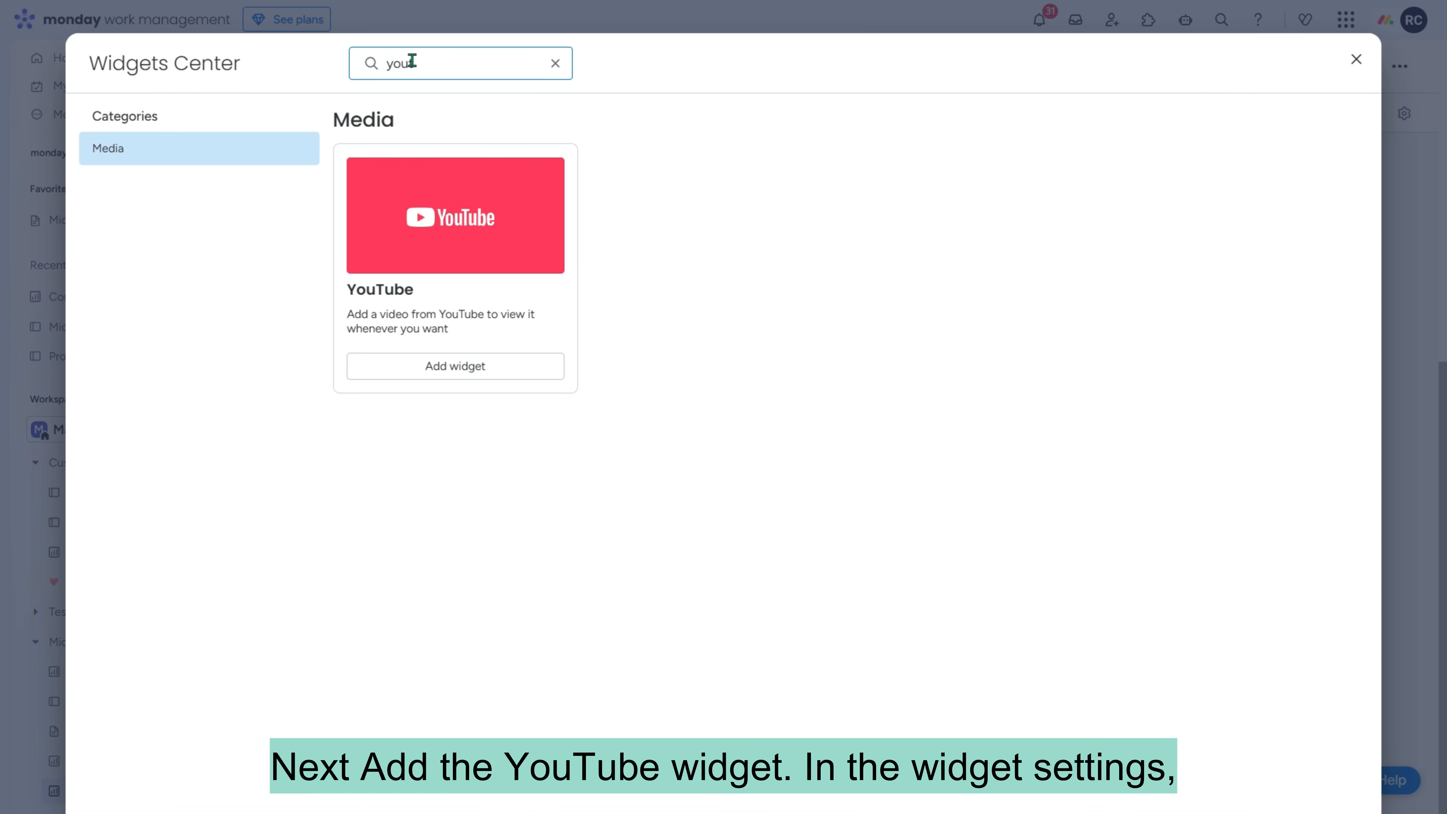
left_click(455, 366)
- Set the YouTube widget's link to the saved "What is Health Information Technology?" video URL and return to the dashboard
left_click(1403, 289)
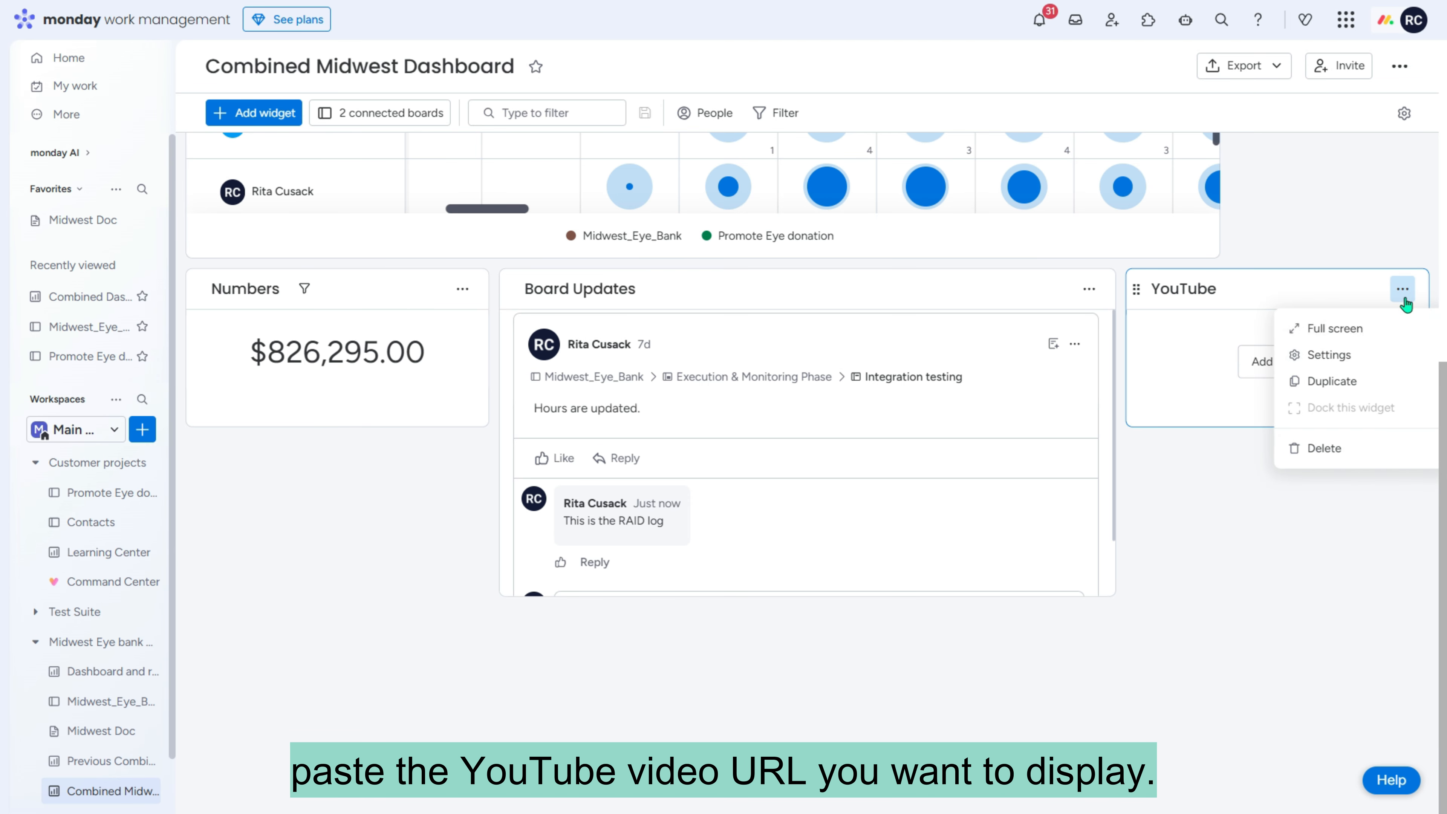
left_click(1370, 354)
left_click(1346, 253)
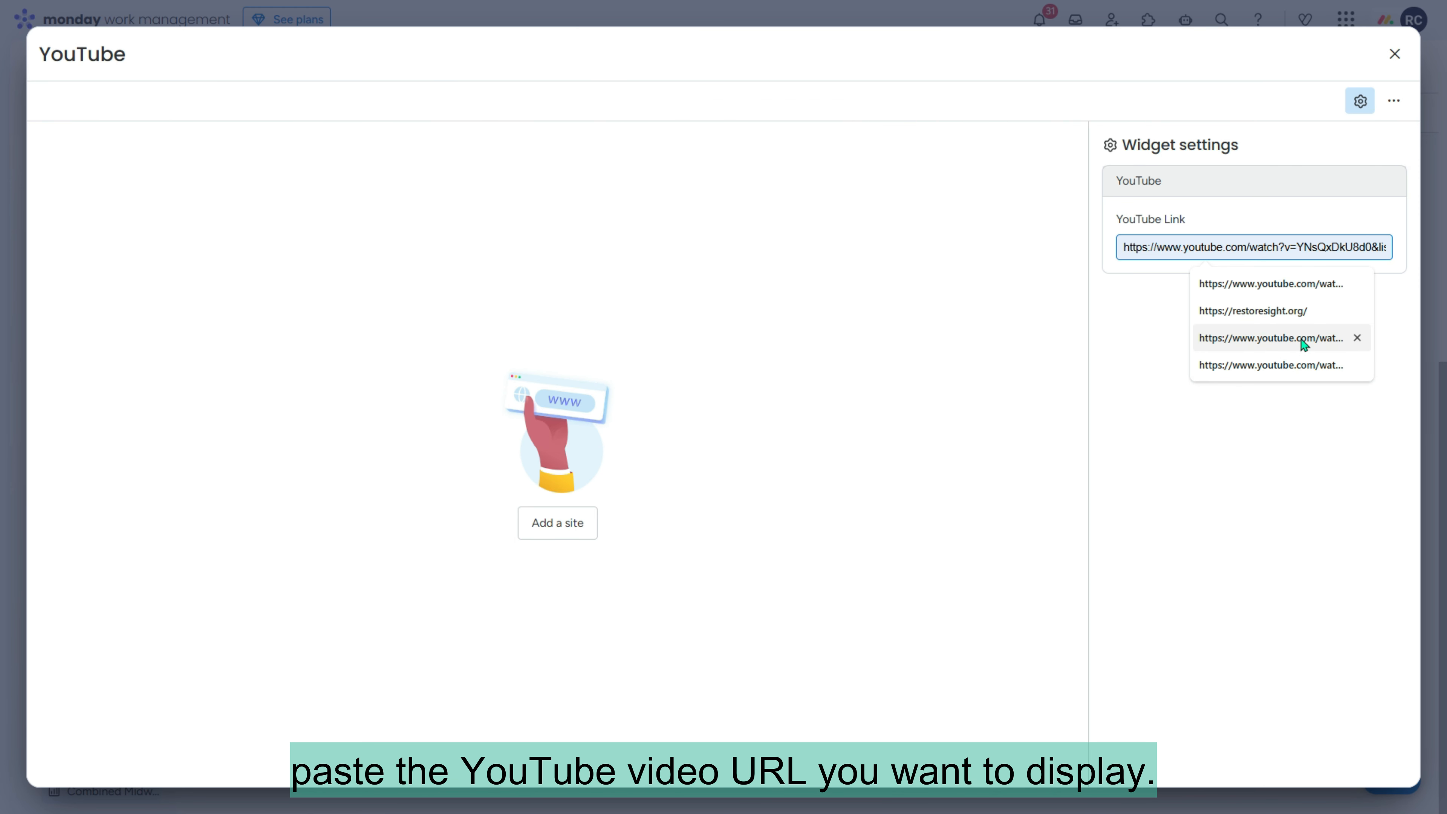
left_click(1305, 365)
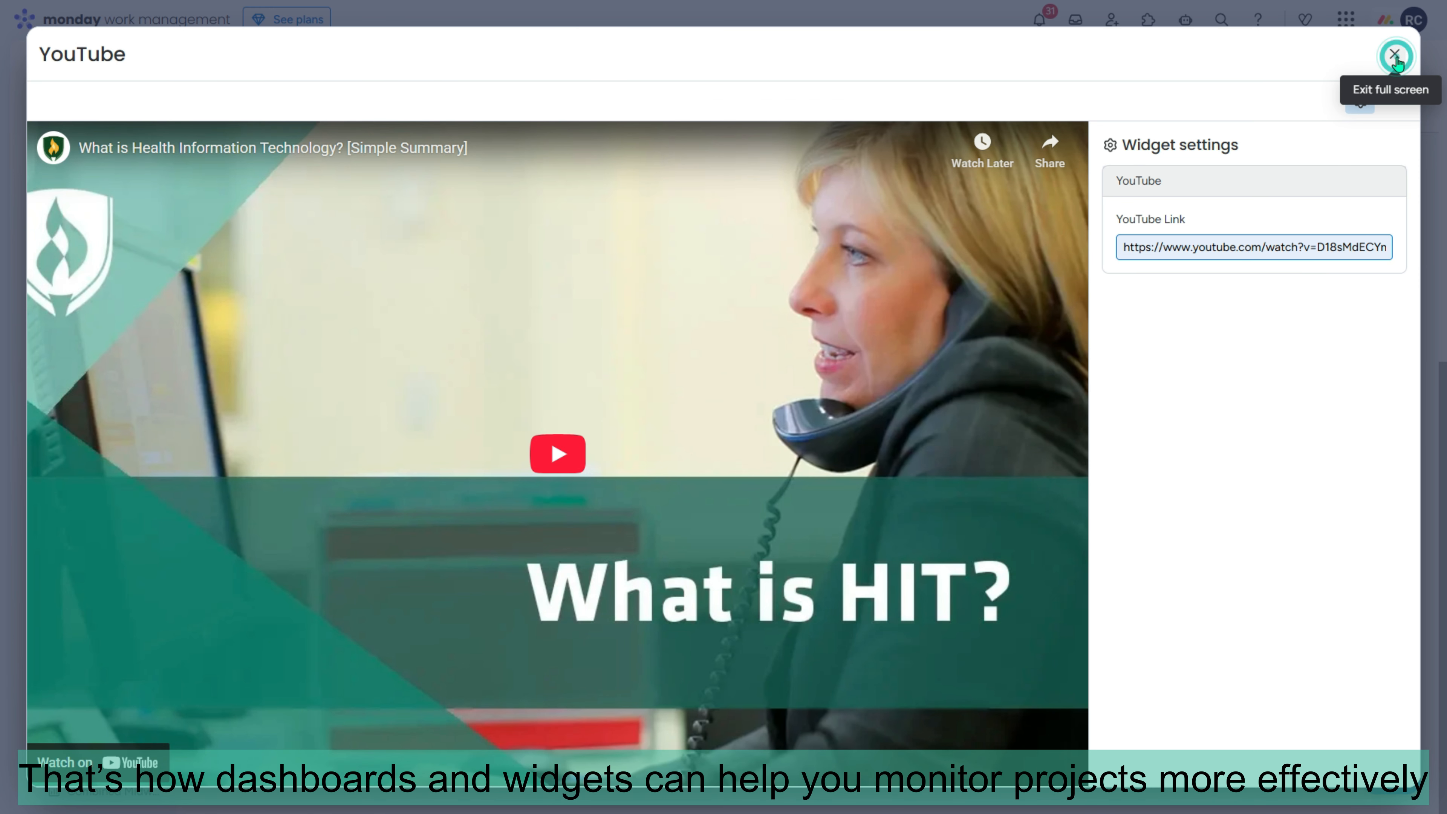
left_click(1396, 57)
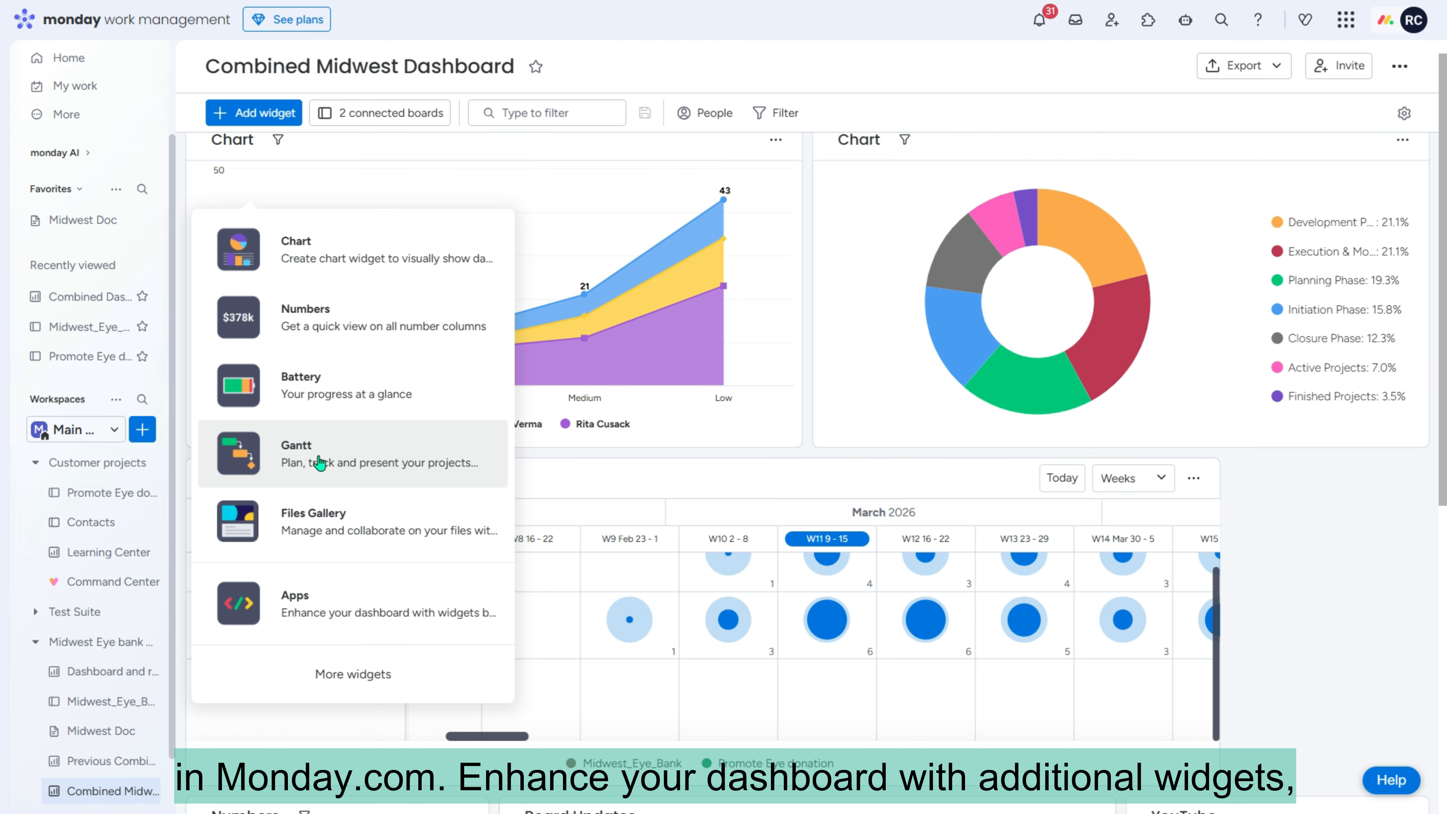
- Add a Gantt widget to the dashboard
left_click(331, 438)
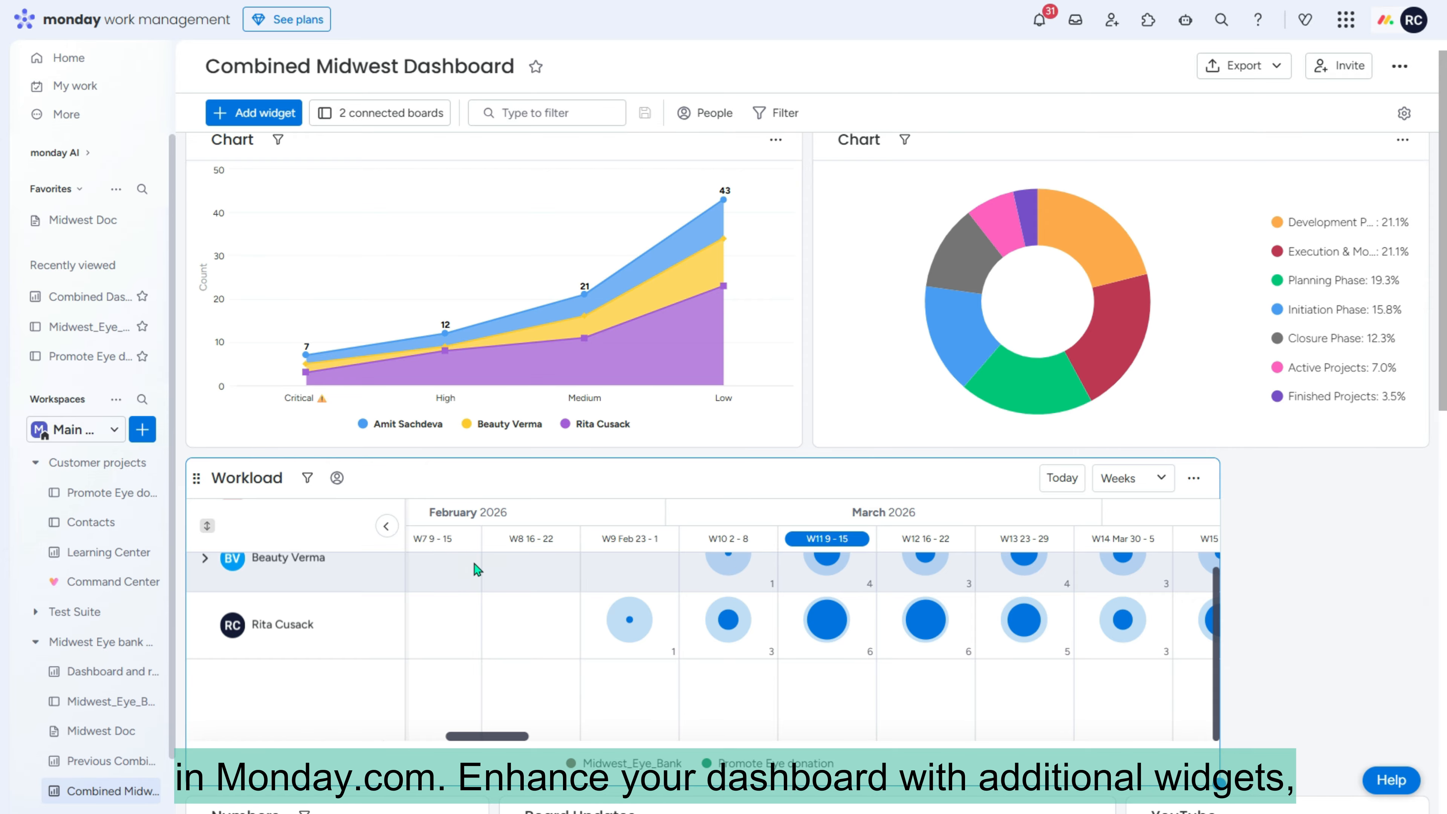
scroll(513, 564, "down", 12)
scroll(471, 469, "up", 2)
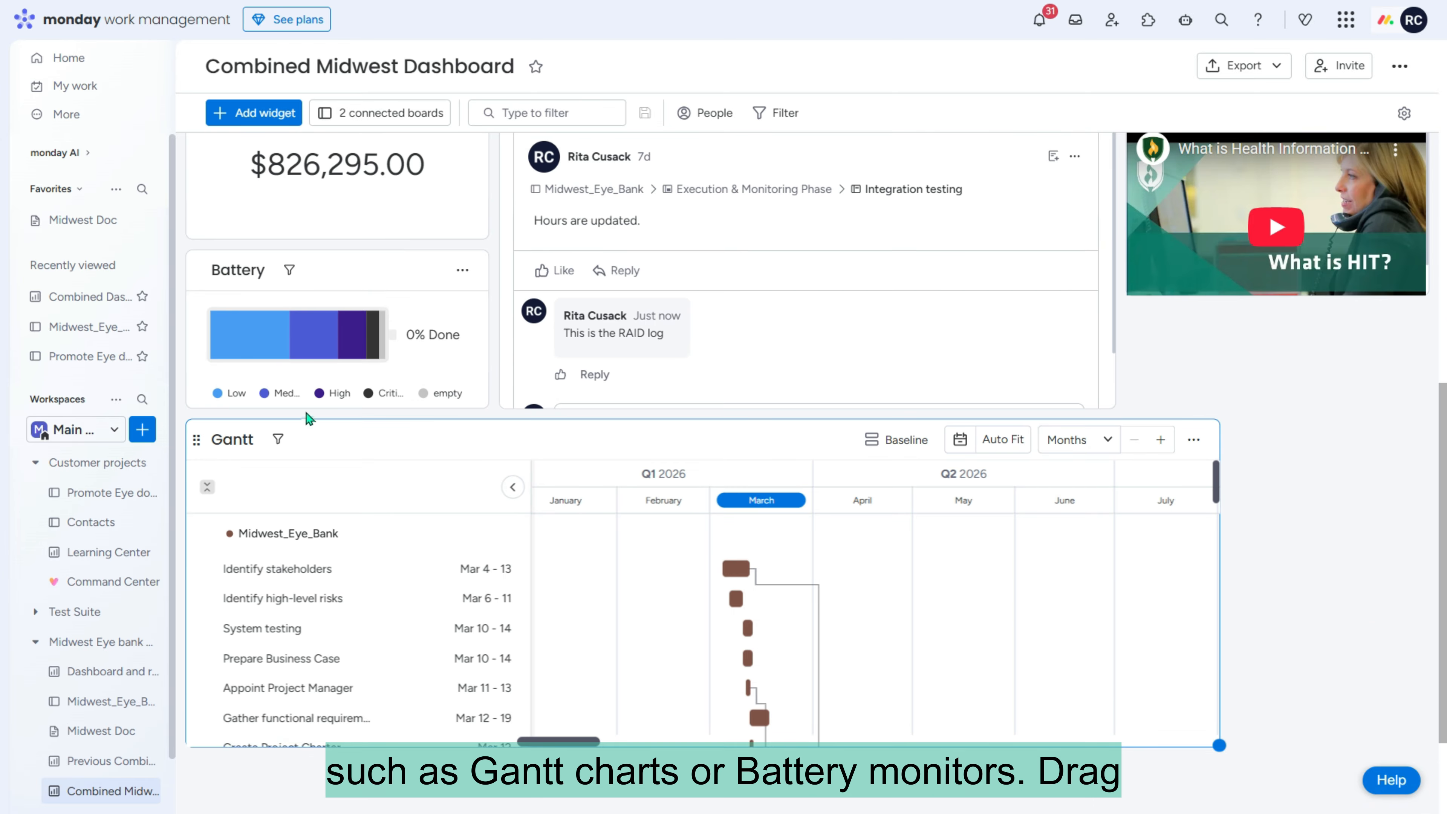
- Rearrange the dashboard so the Battery, Numbers and YouTube widgets sit side by side between the charts and the Workload widget
scroll(308, 419, "up", 6)
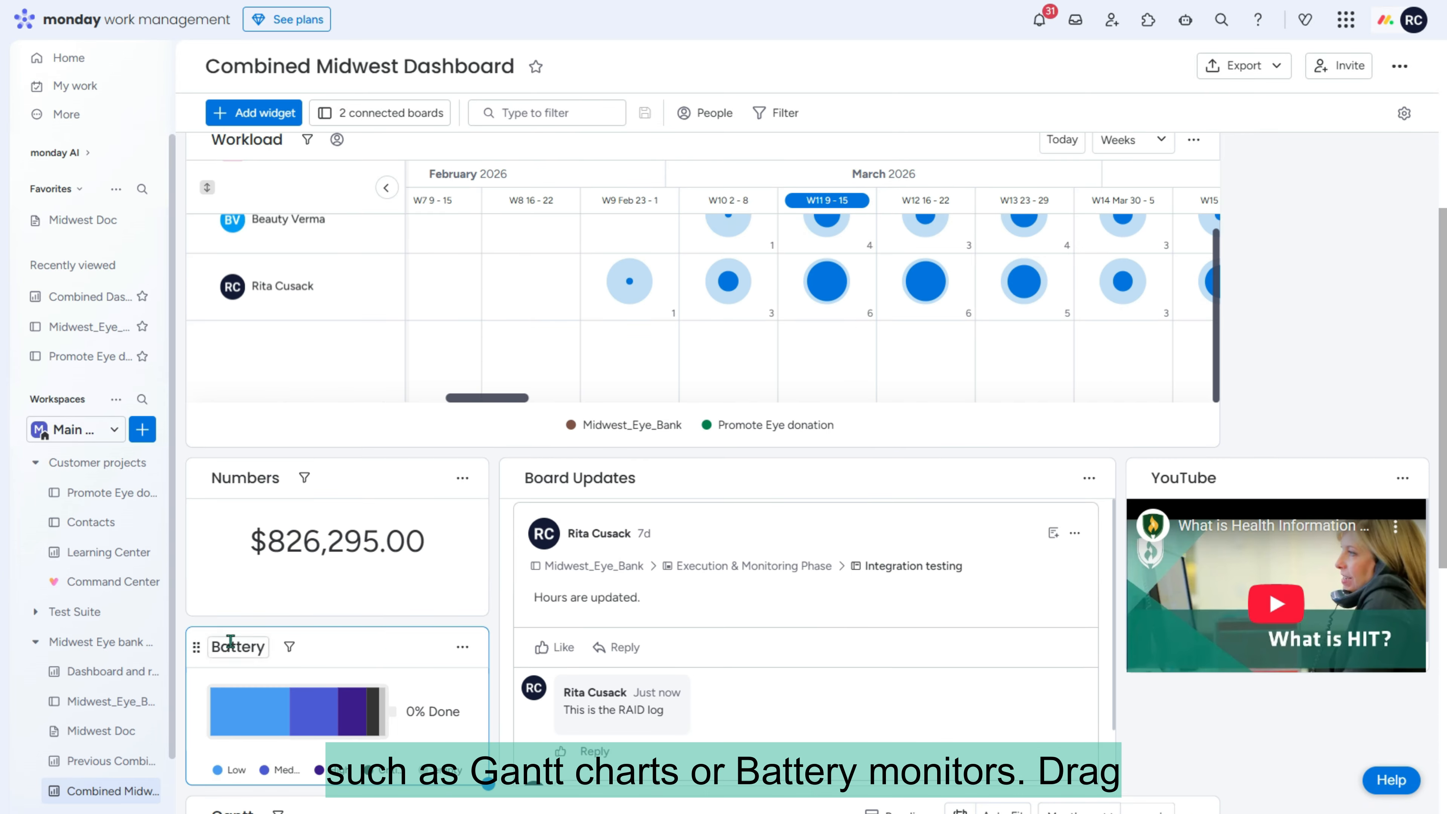
left_click_drag(196, 646, 203, 265)
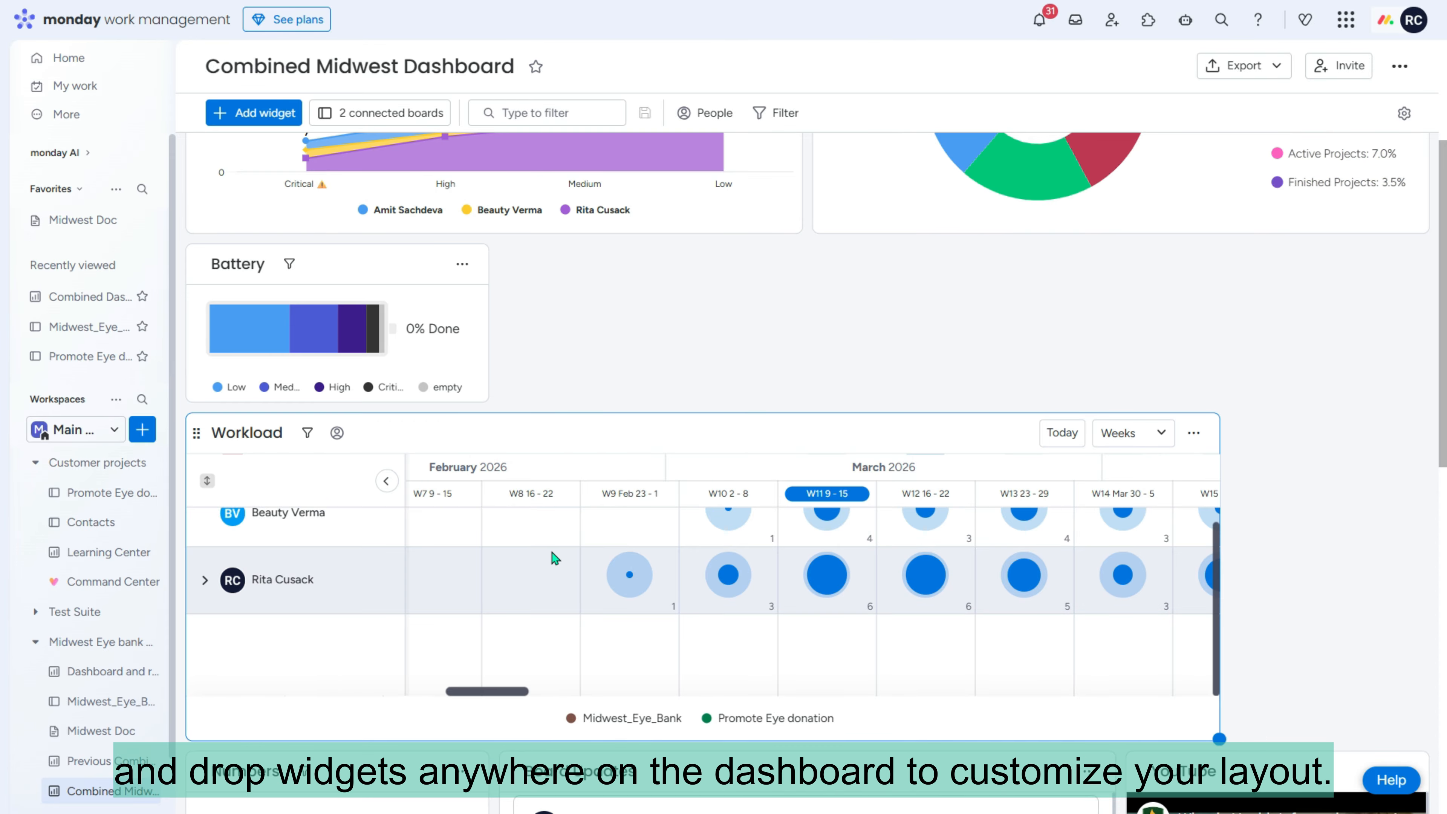
left_click_drag(196, 770, 599, 275)
left_click_drag(1136, 754, 1376, 499)
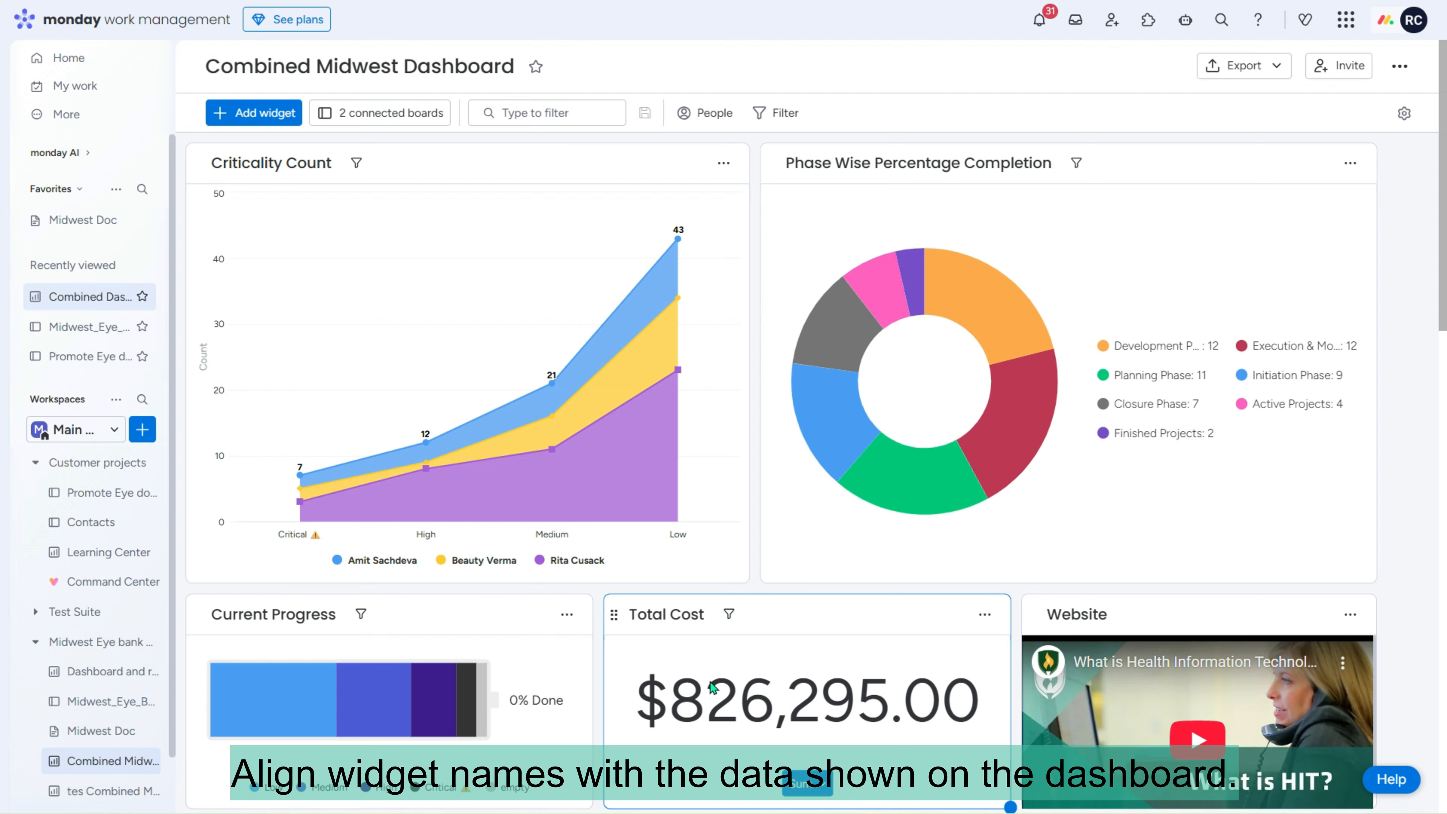
- Look through the finished dashboard, examine the Gantt - Critical Path timeline and its critical path setting, and return to the dashboard
scroll(713, 688, "down", 3)
scroll(1082, 672, "down", 5)
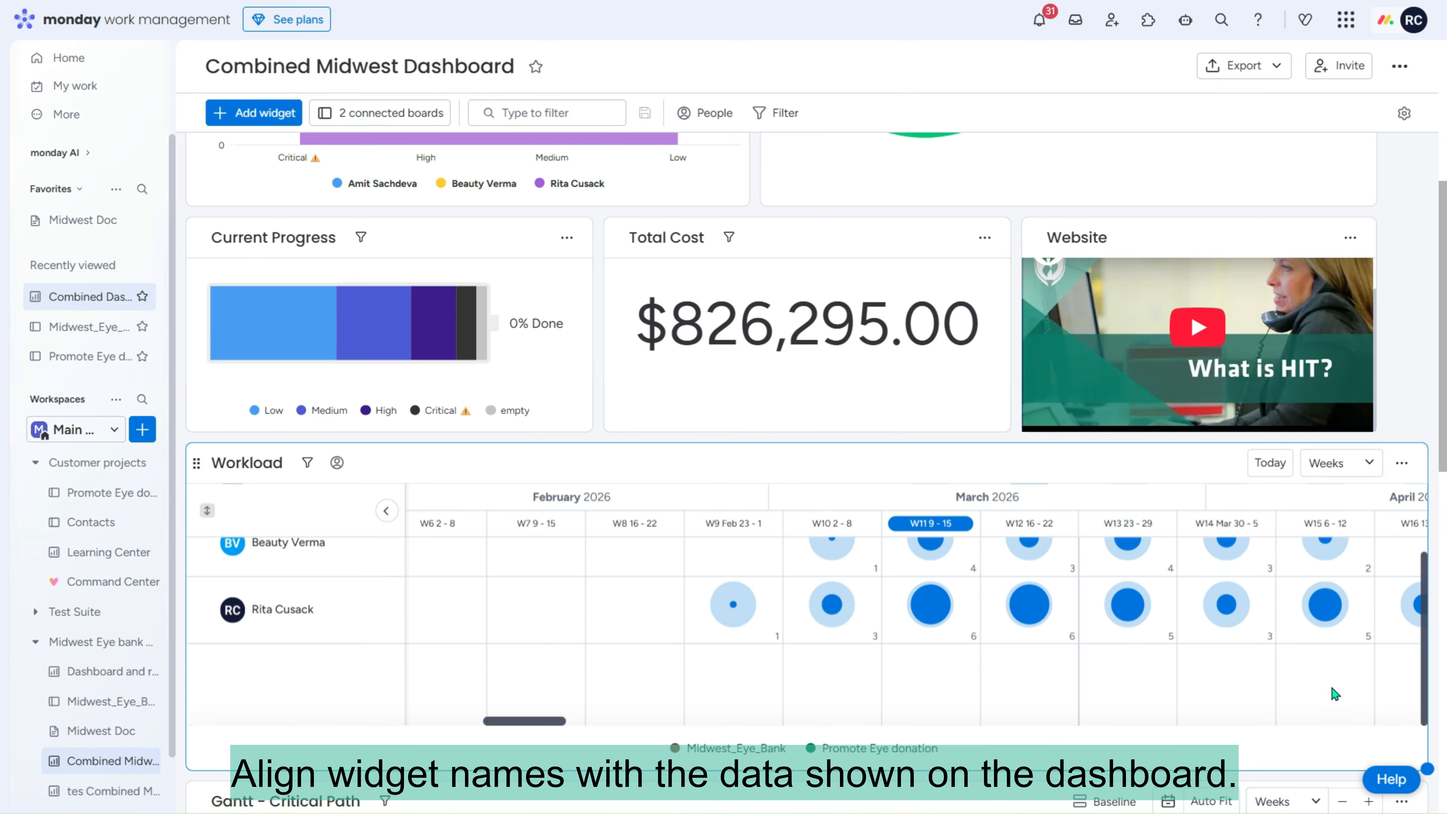
scroll(1088, 642, "up", 2)
scroll(1089, 642, "down", 10)
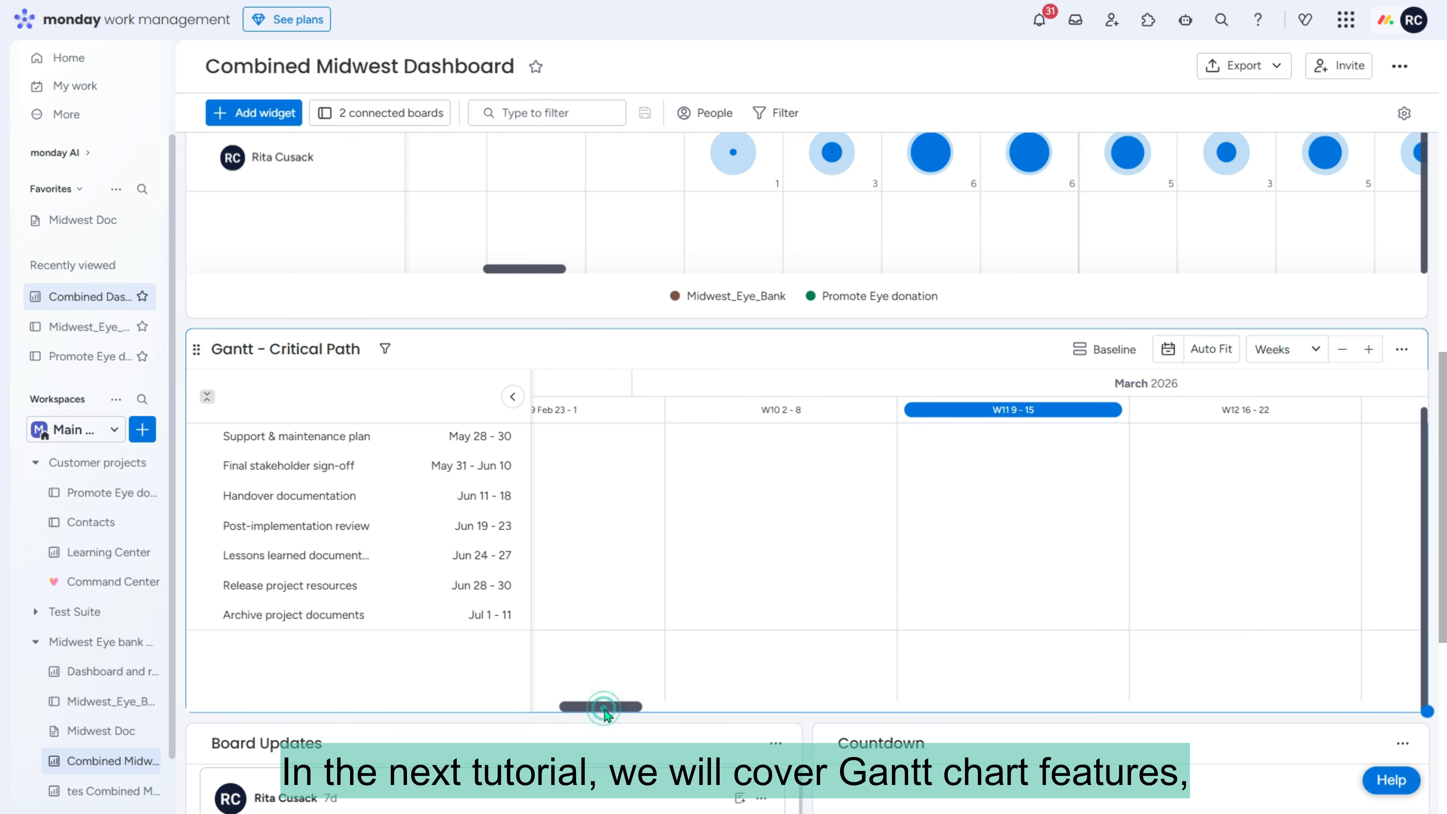
left_click_drag(605, 714, 1032, 725)
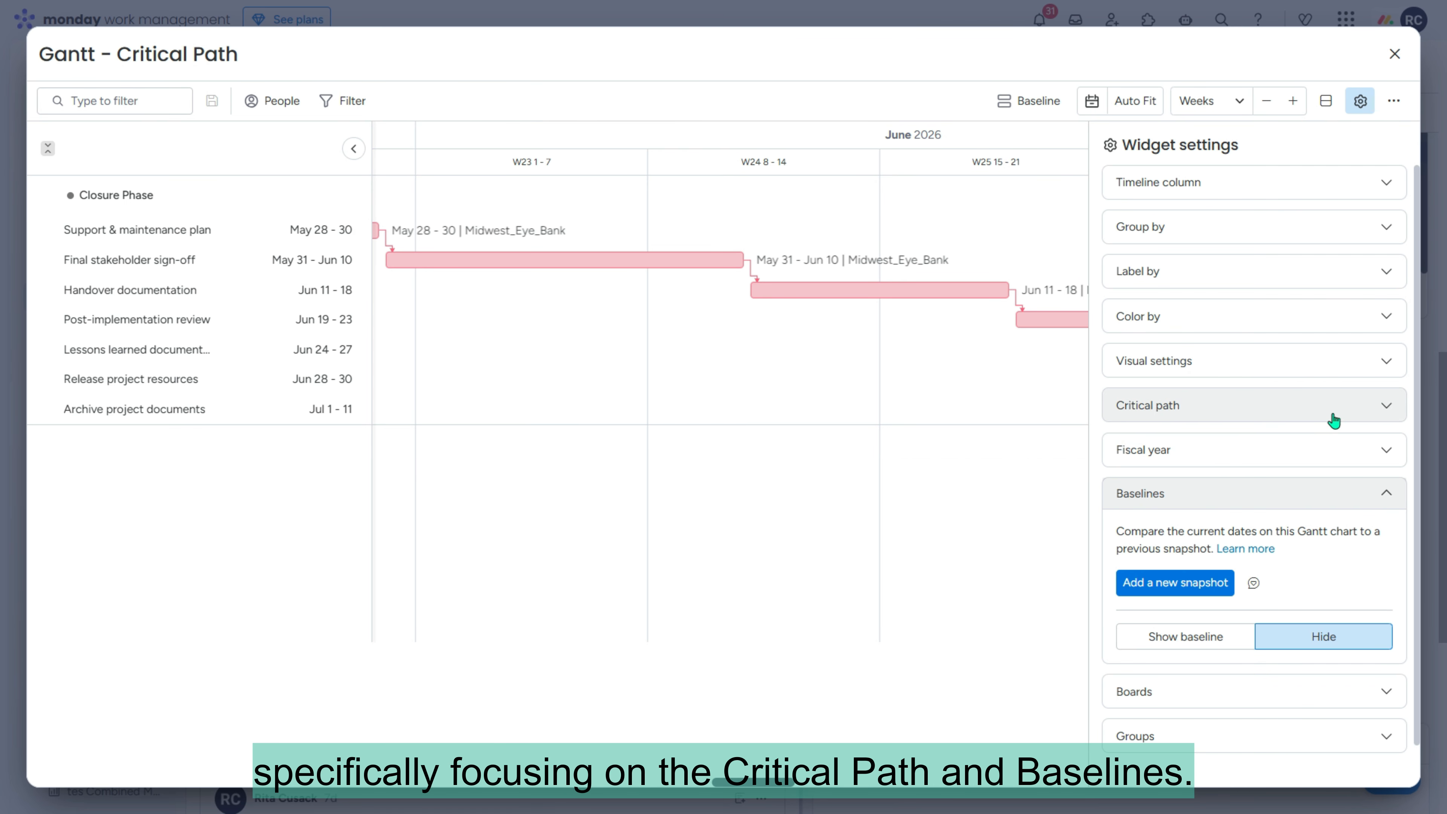
left_click(1378, 403)
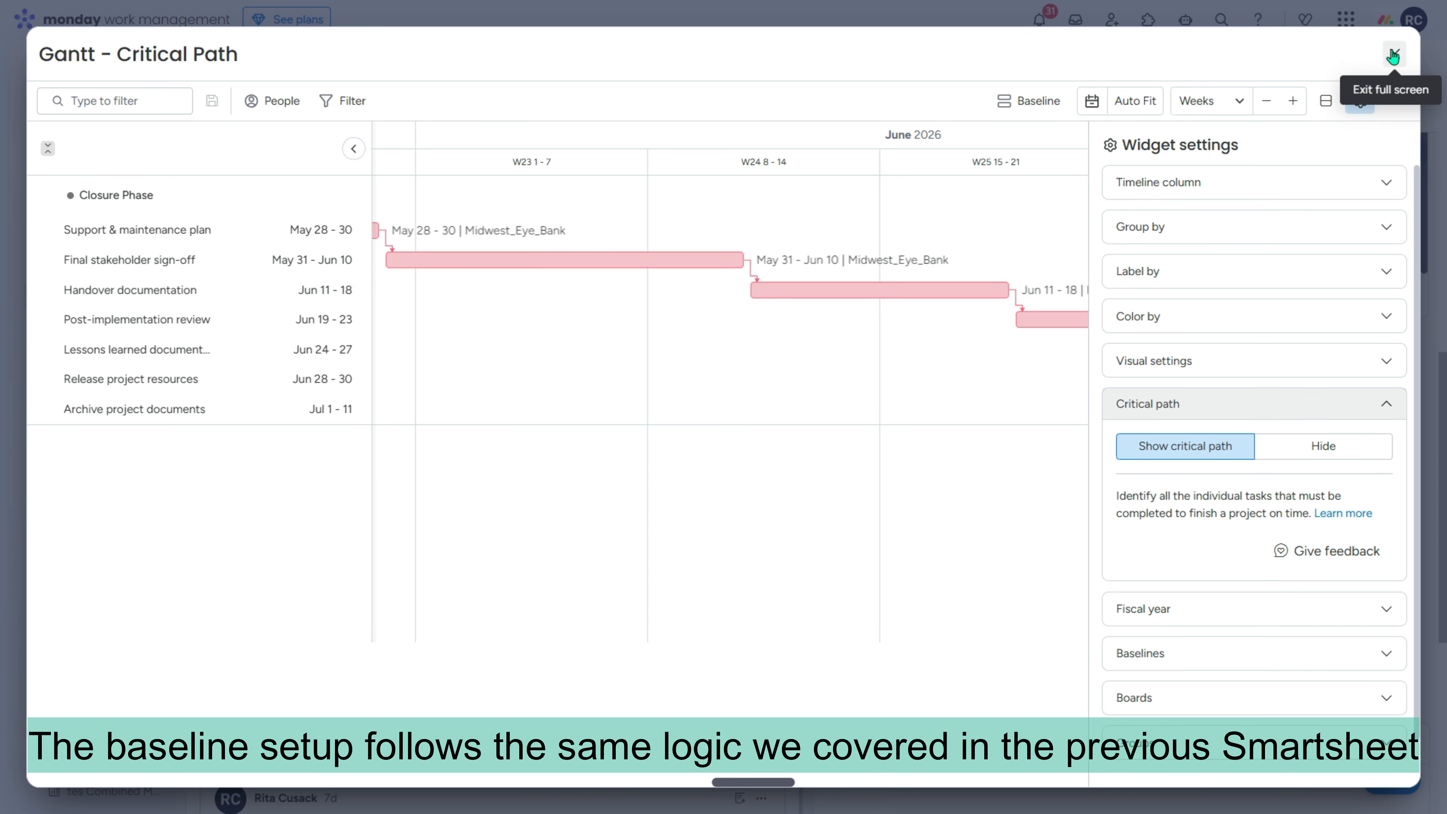
left_click(1393, 56)
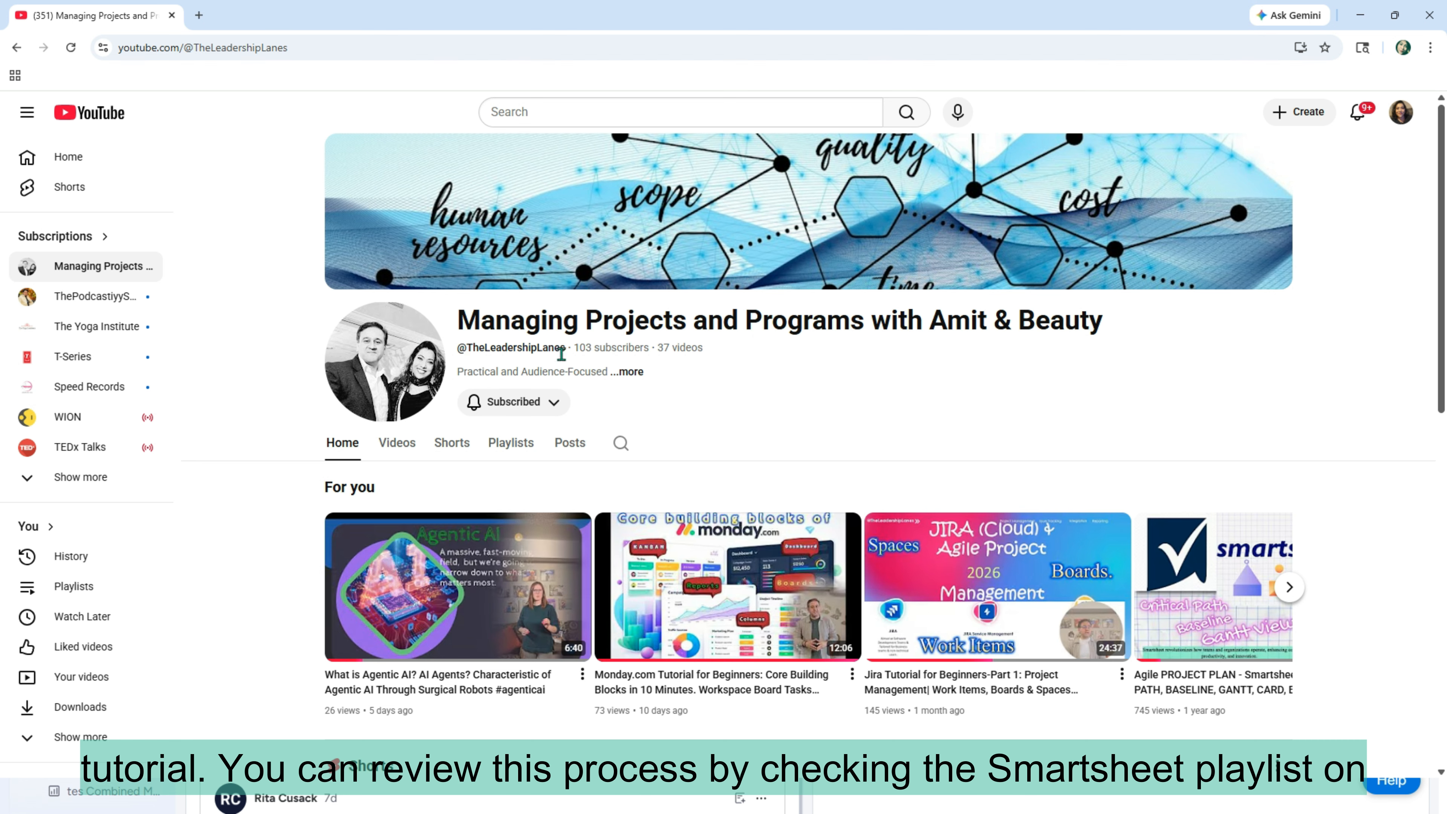
- On YouTube, open the Smartsheet Tutorials (2025) playlist from the channel's playlists
left_click(501, 444)
scroll(633, 450, "down", 1)
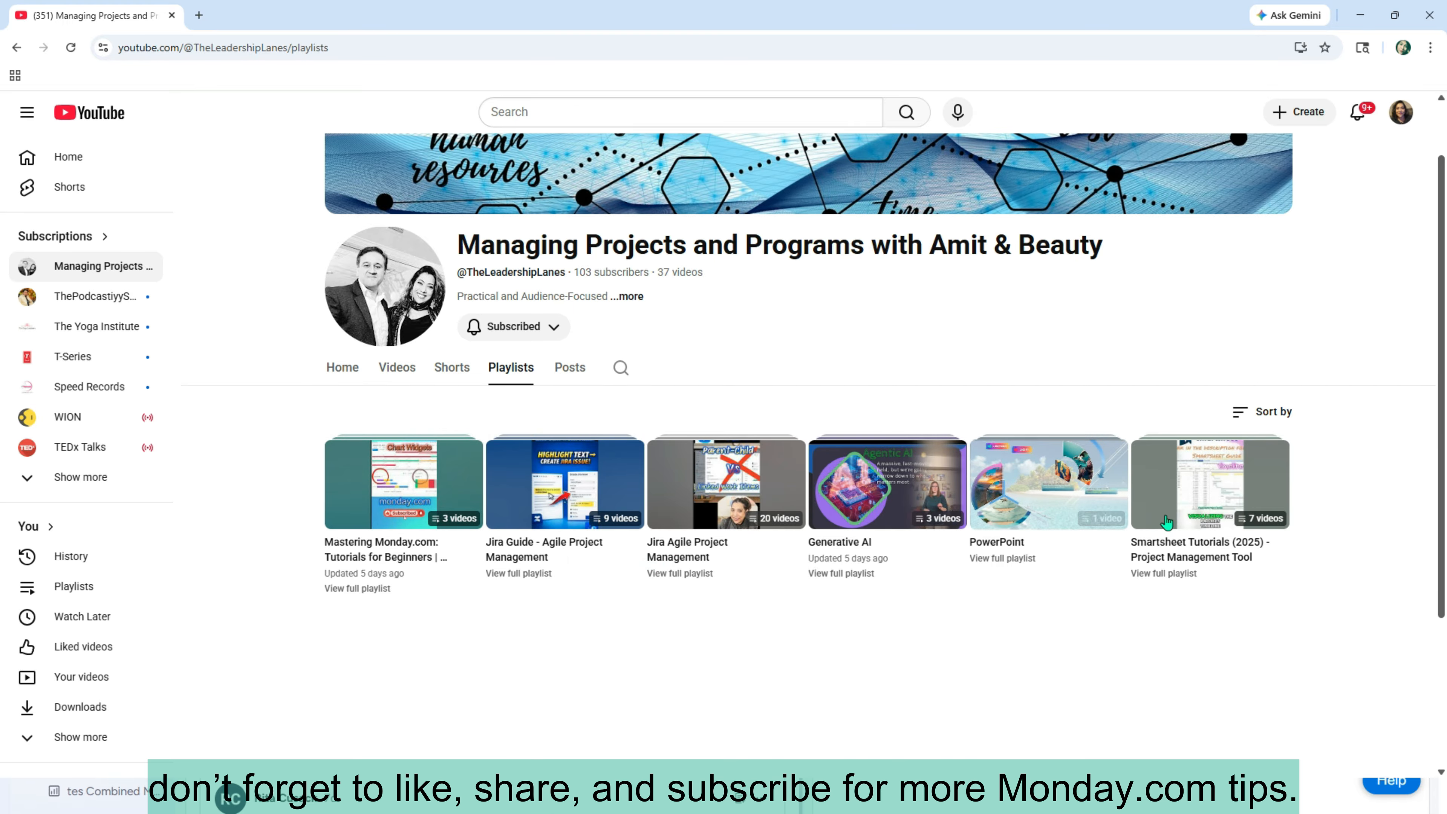
left_click(1193, 499)
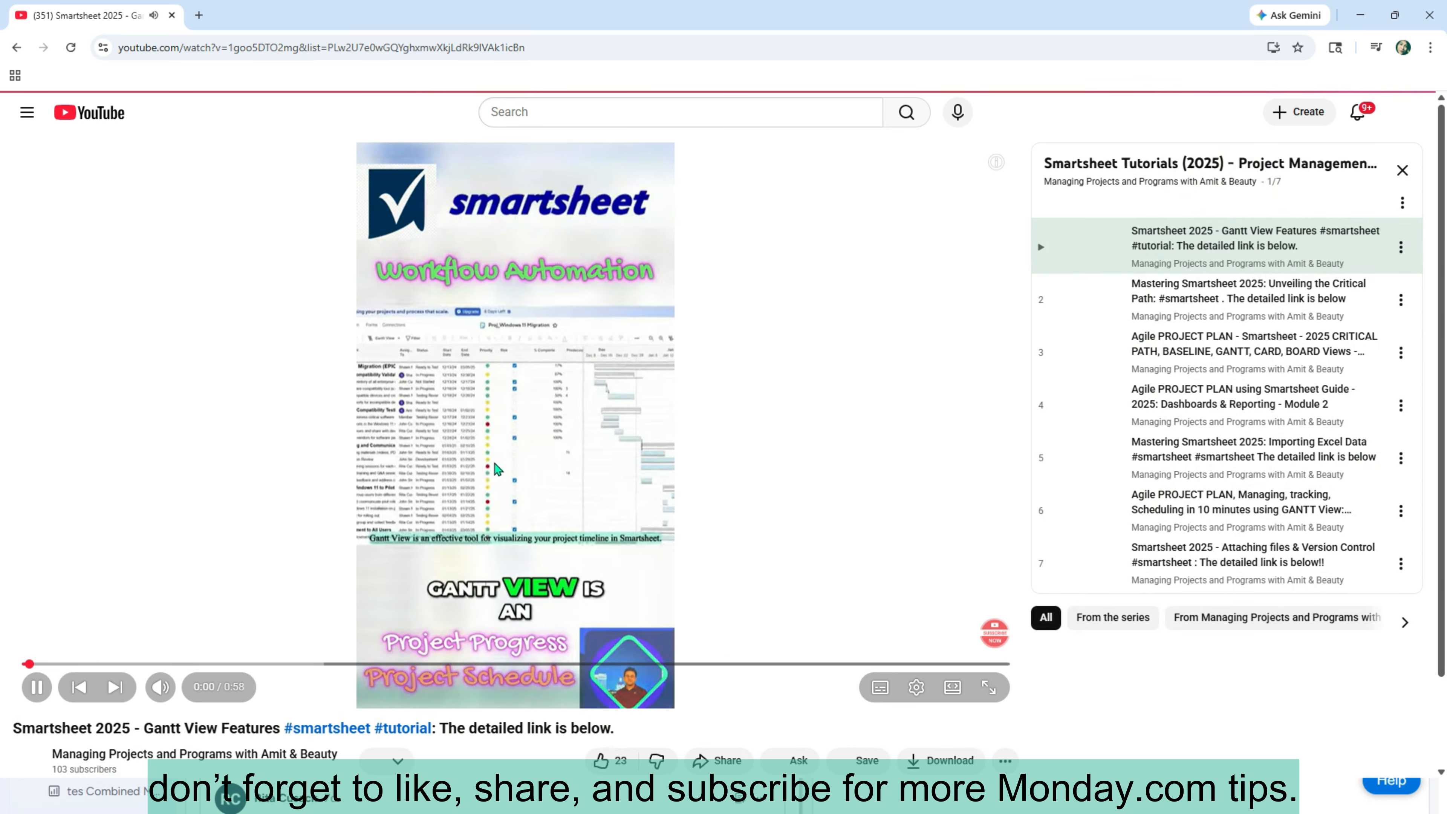